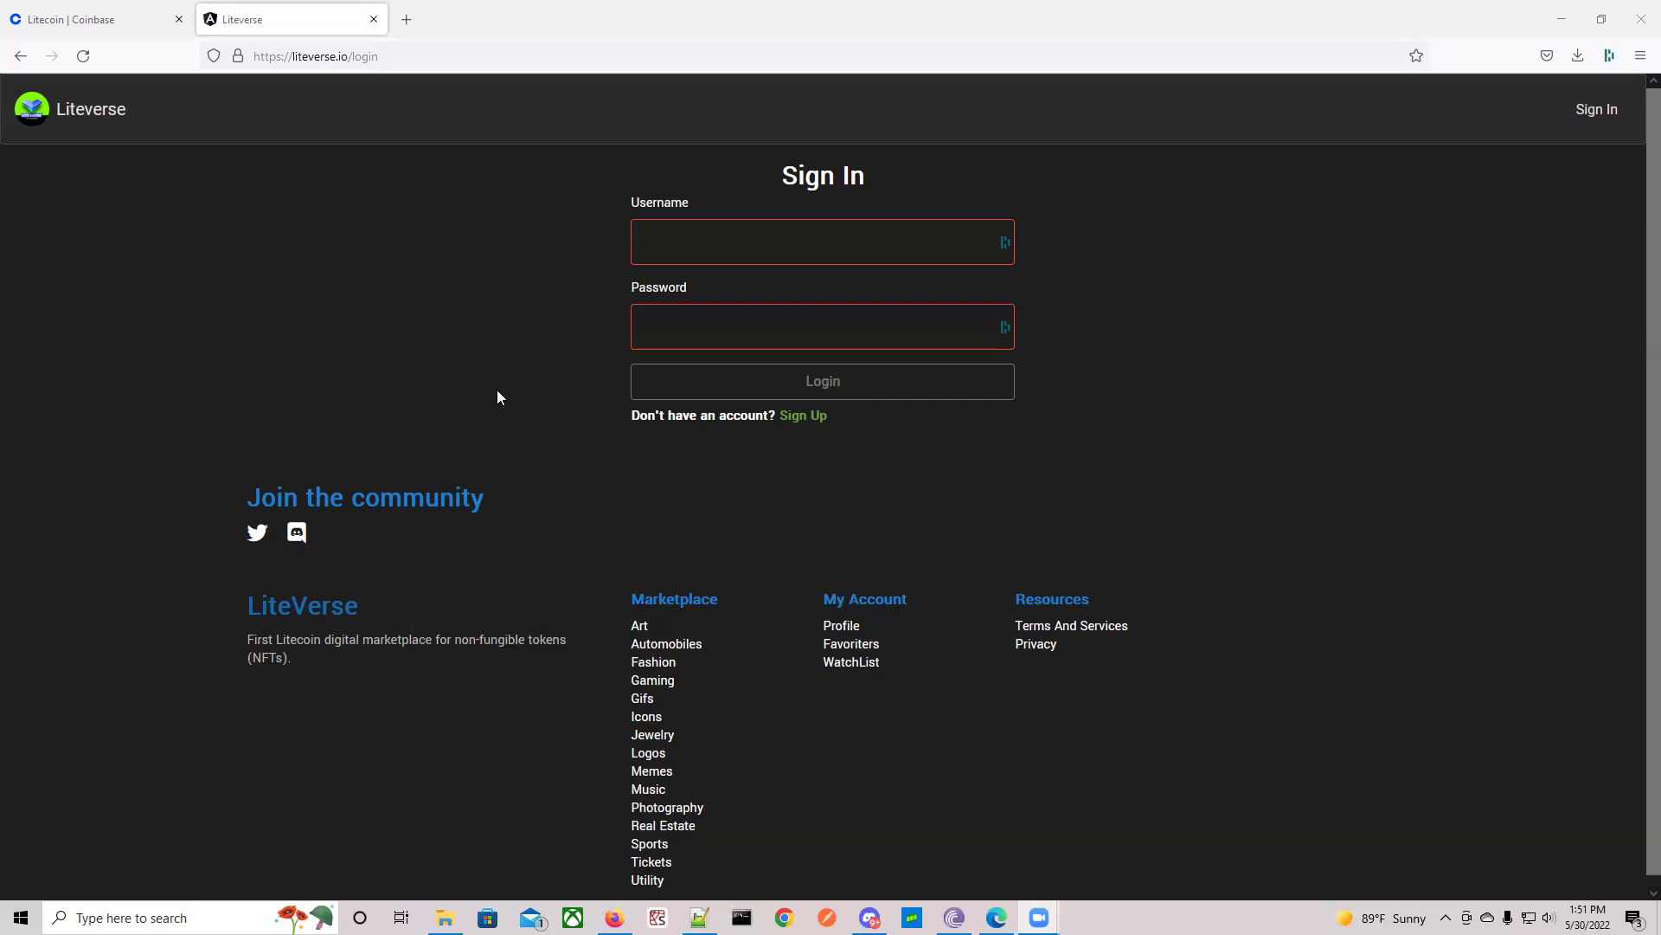
Switch from the Liteverse Sign In page to the Create Account sign-up form.
left_click(804, 416)
Register with the account email, username litecoinUser and a password, skipping the suggested password.
left_click(687, 236)
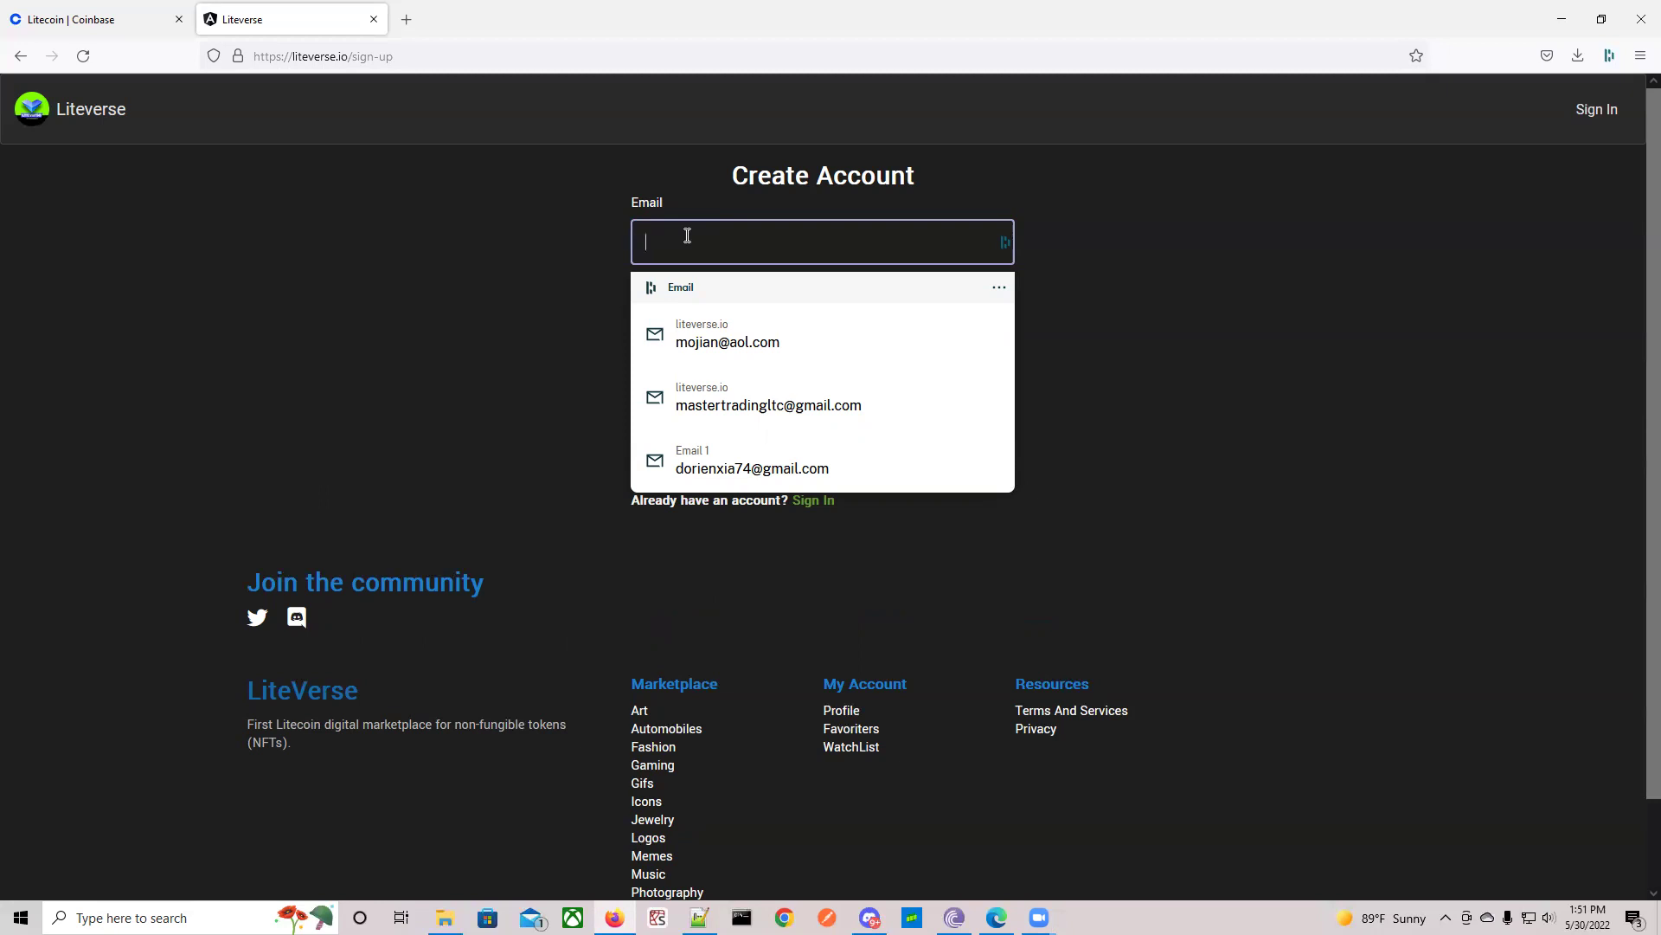
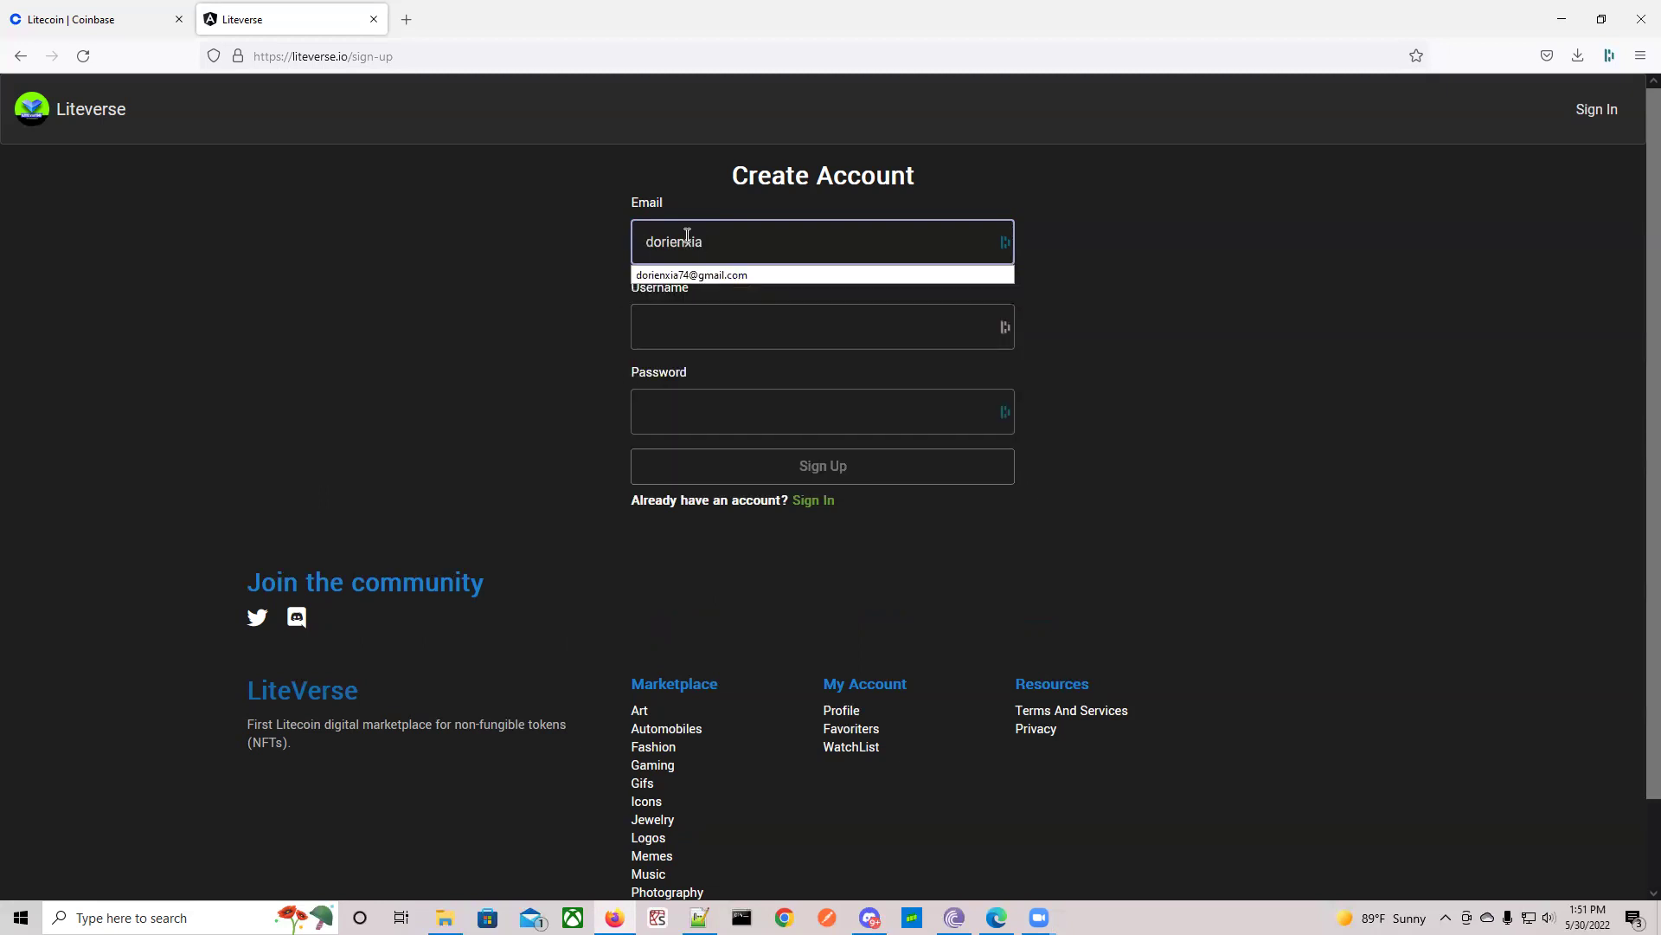
key("Tab")
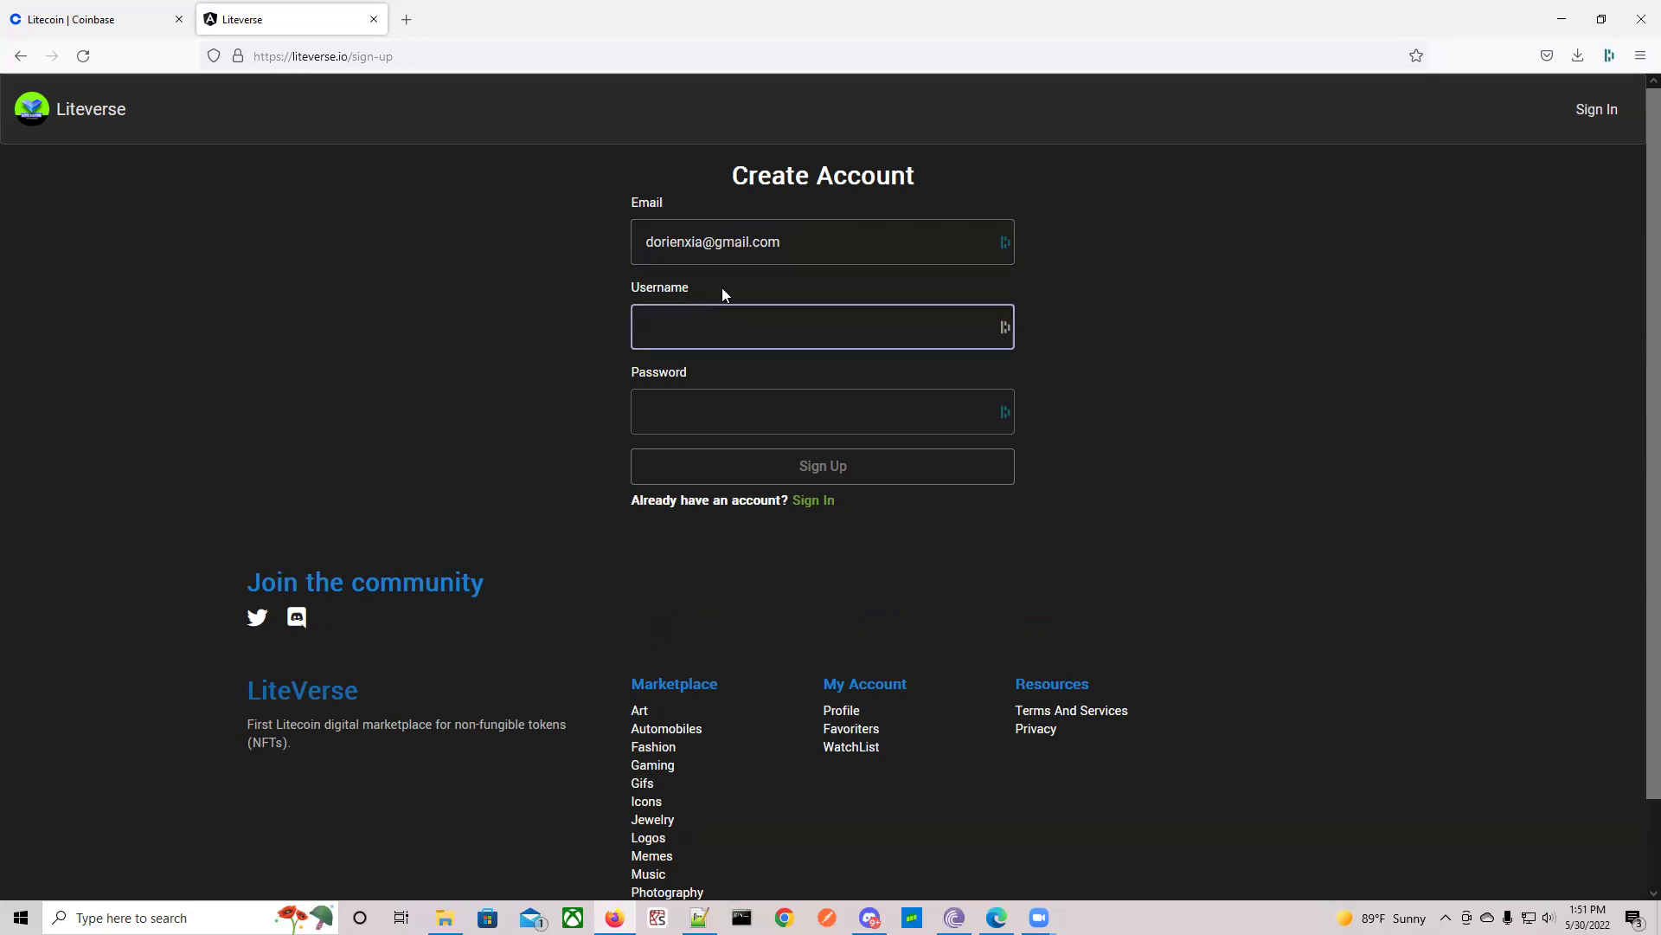
type("li")
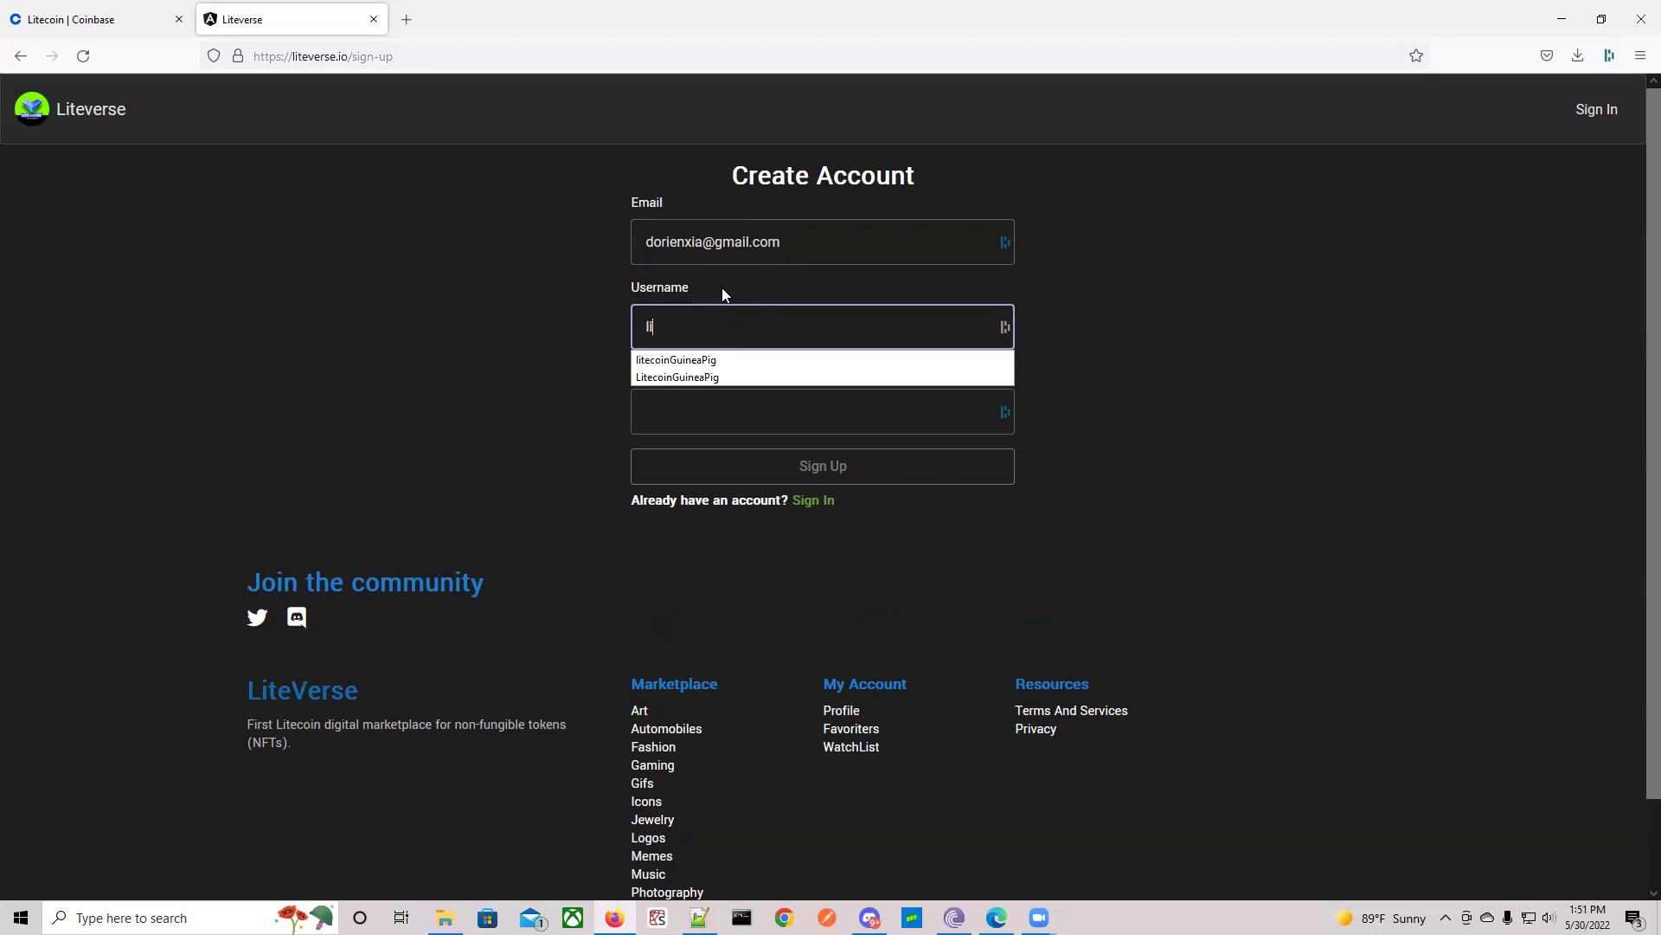
type("tecoinUser")
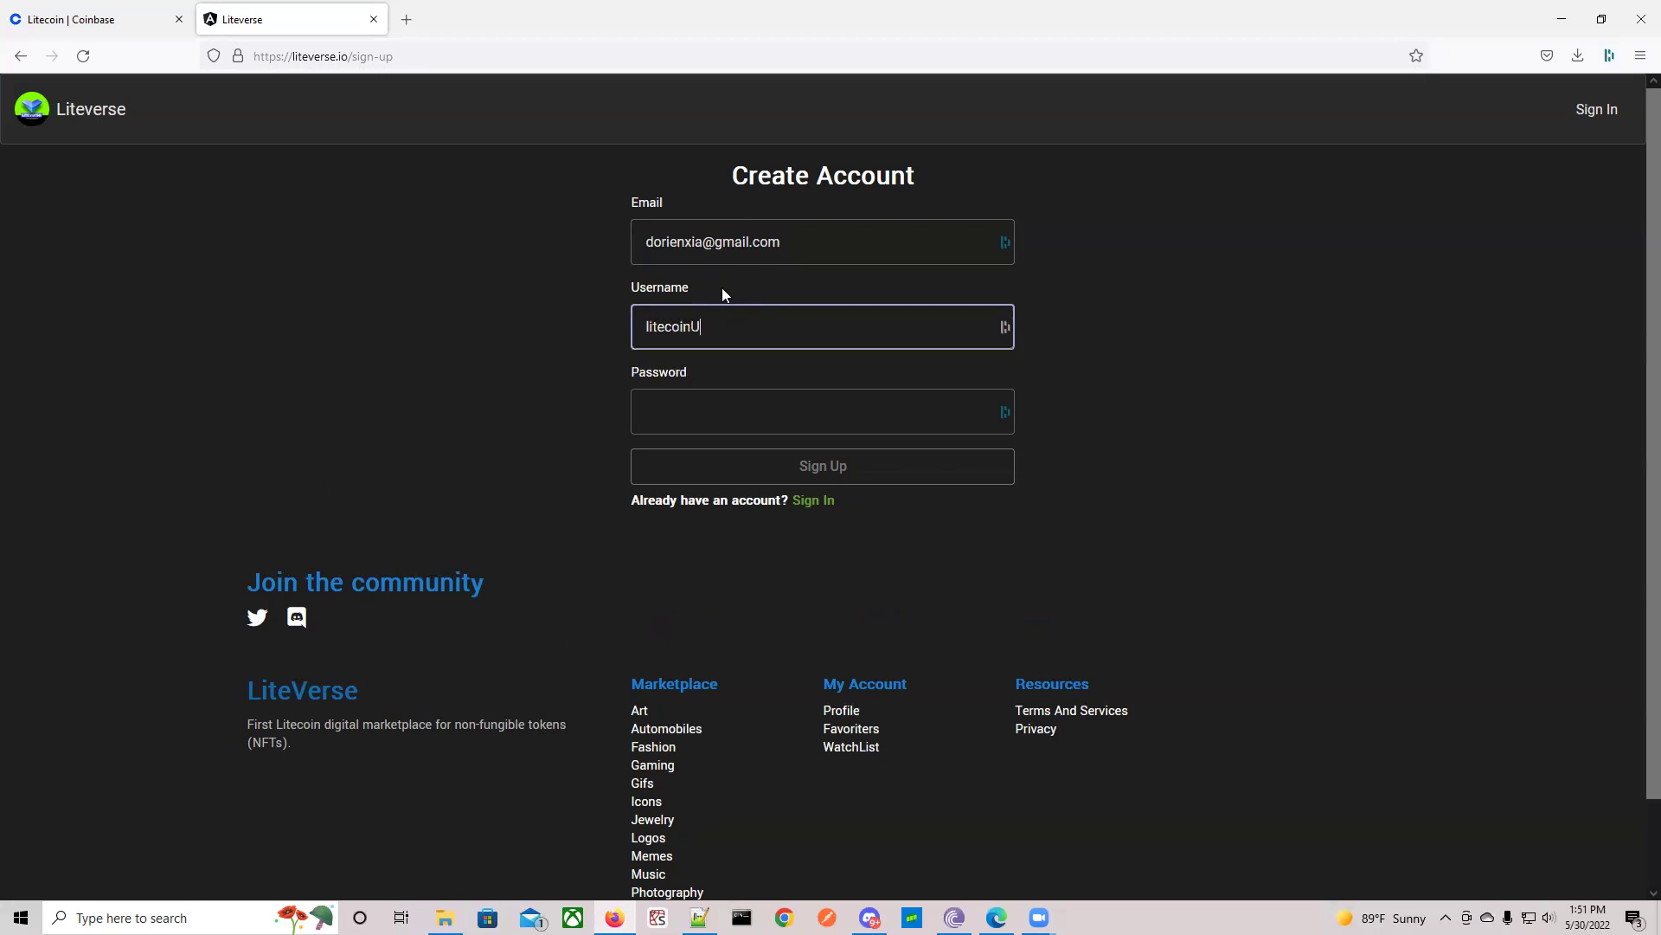
key("Tab")
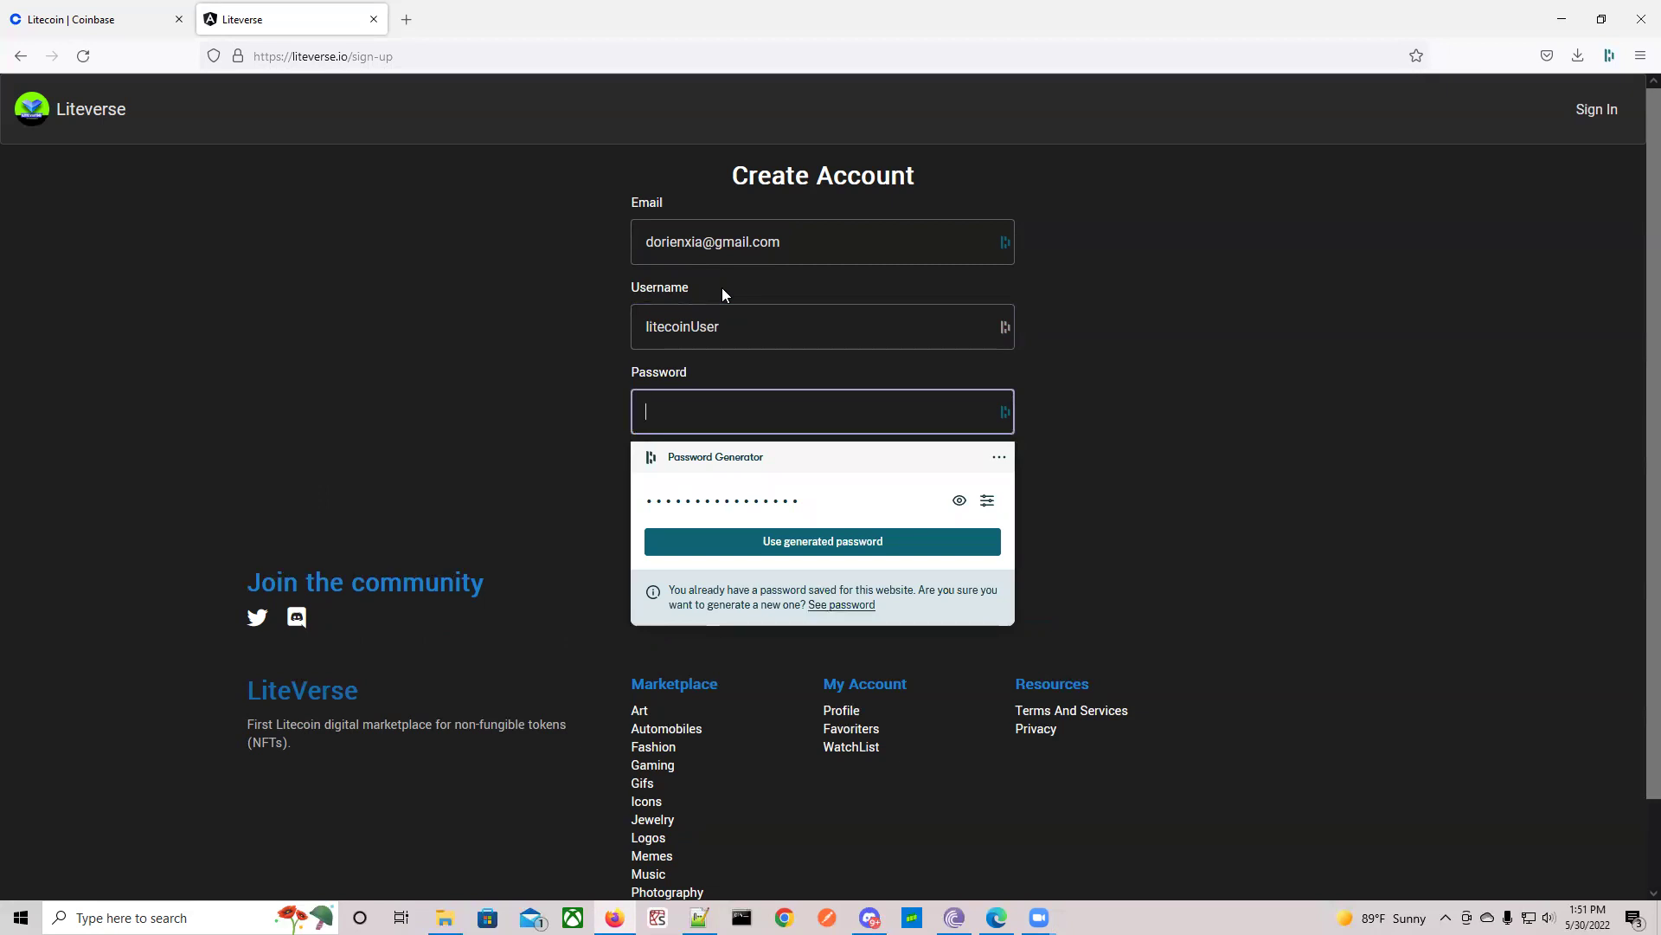
key("Escape")
type("********")
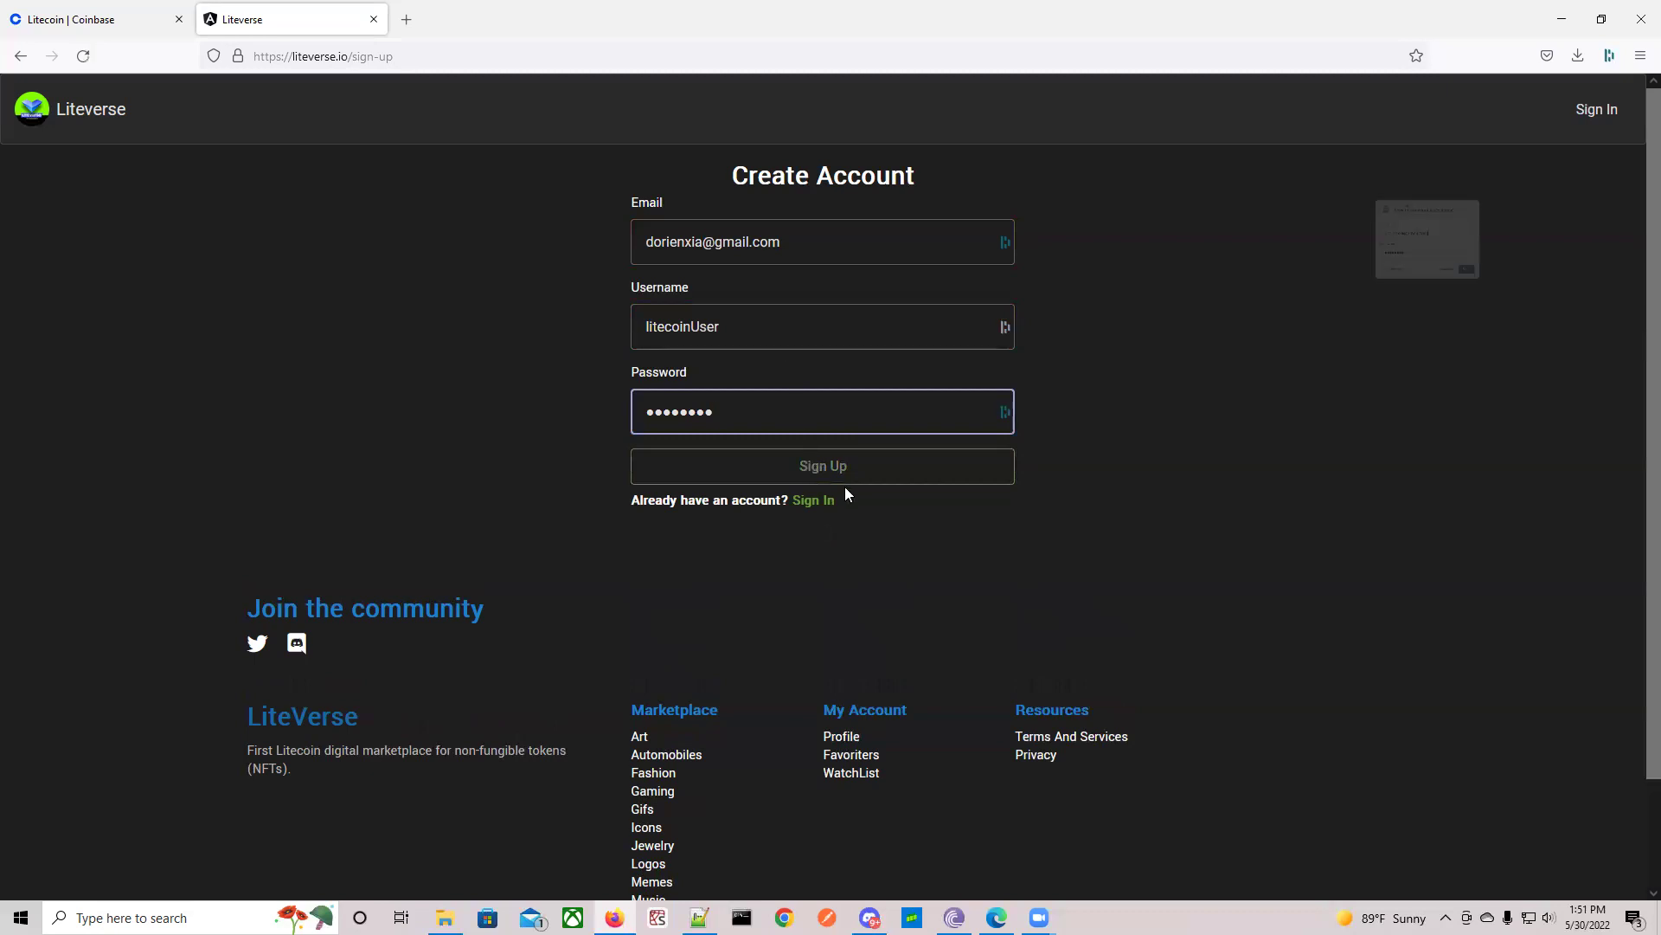
left_click(1547, 332)
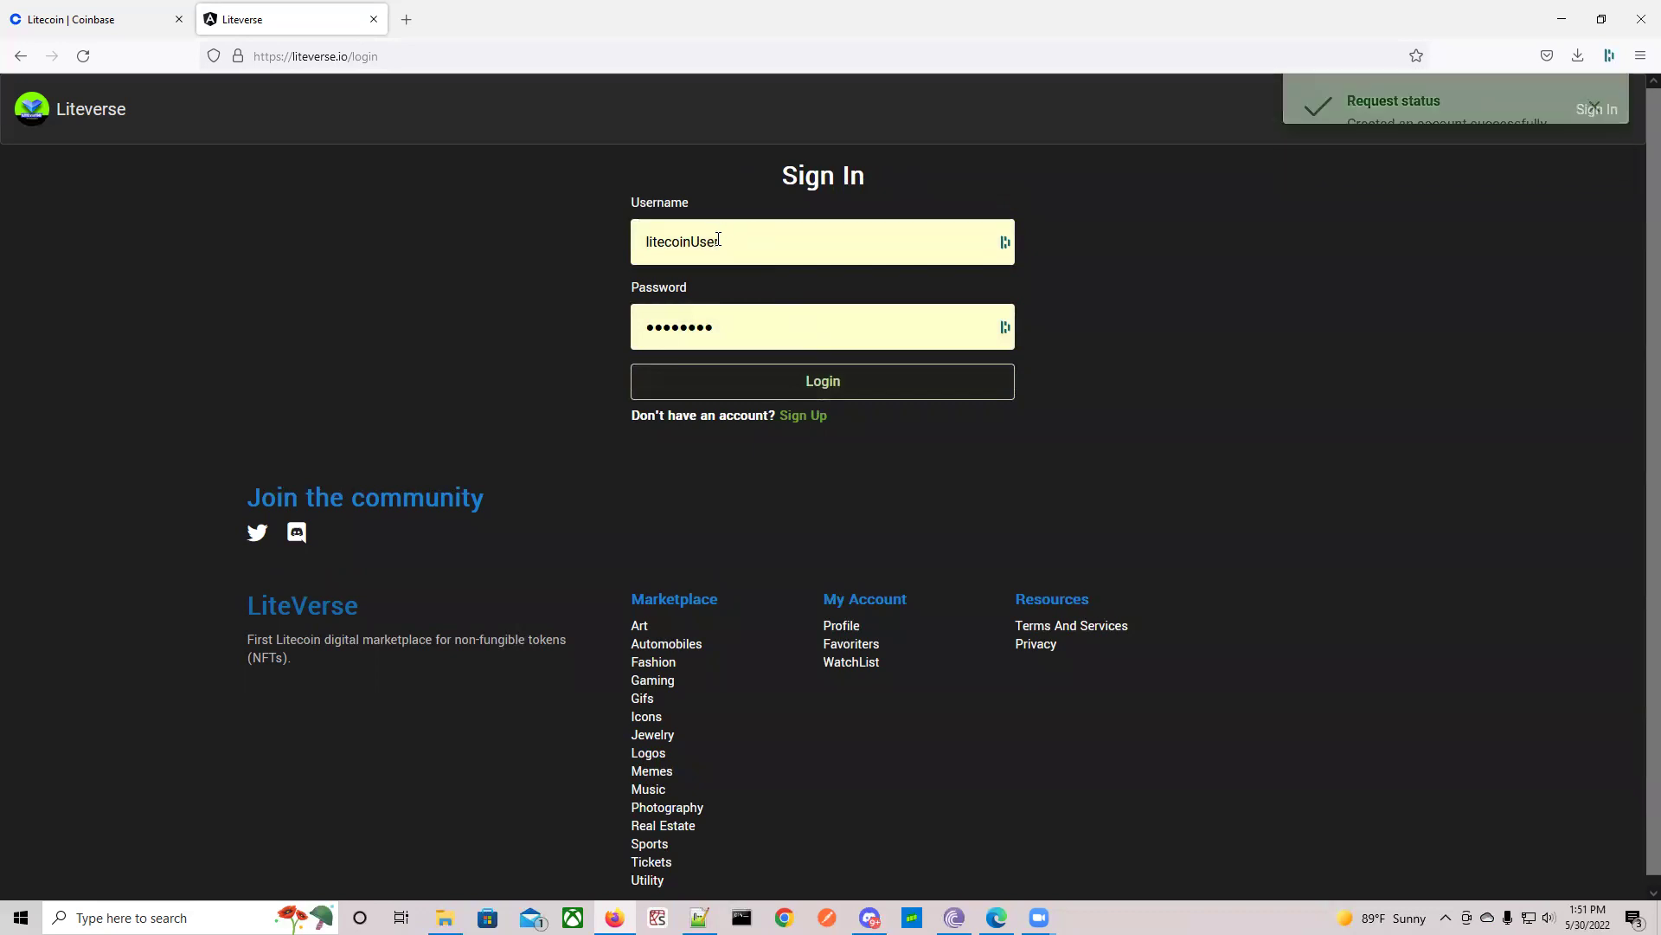
Log in as litecoinUser, browse the NFTs for Sale, check Account, then return to the listing.
left_click(786, 392)
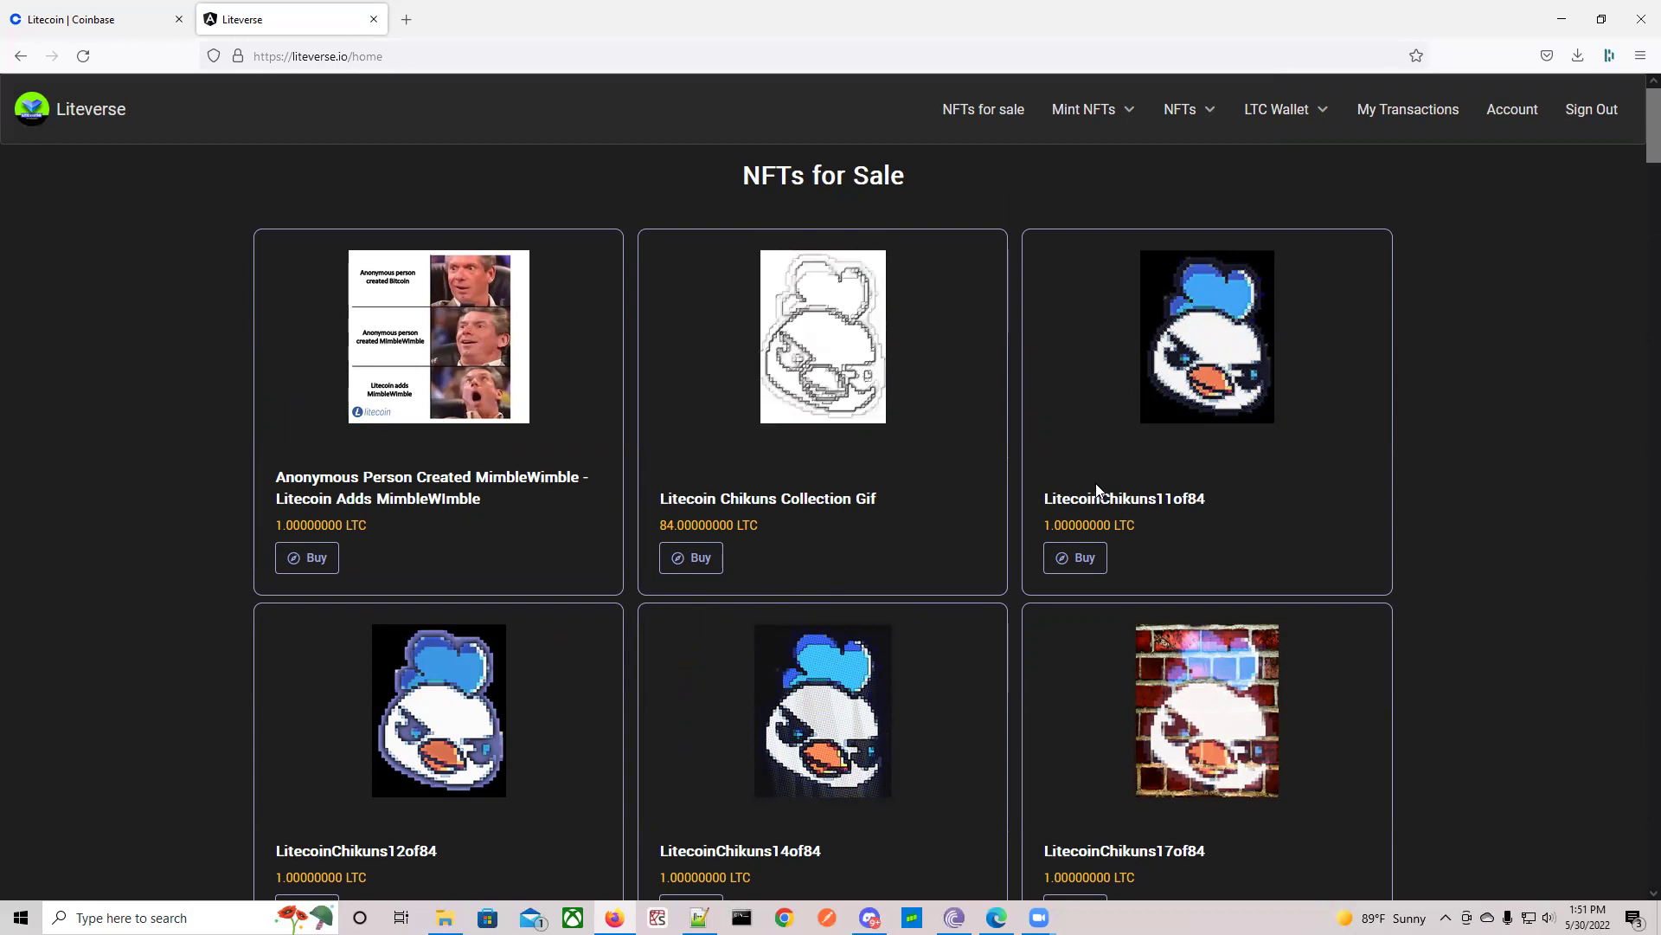
scroll(1089, 484, "down", 5)
scroll(1082, 520, "down", 20)
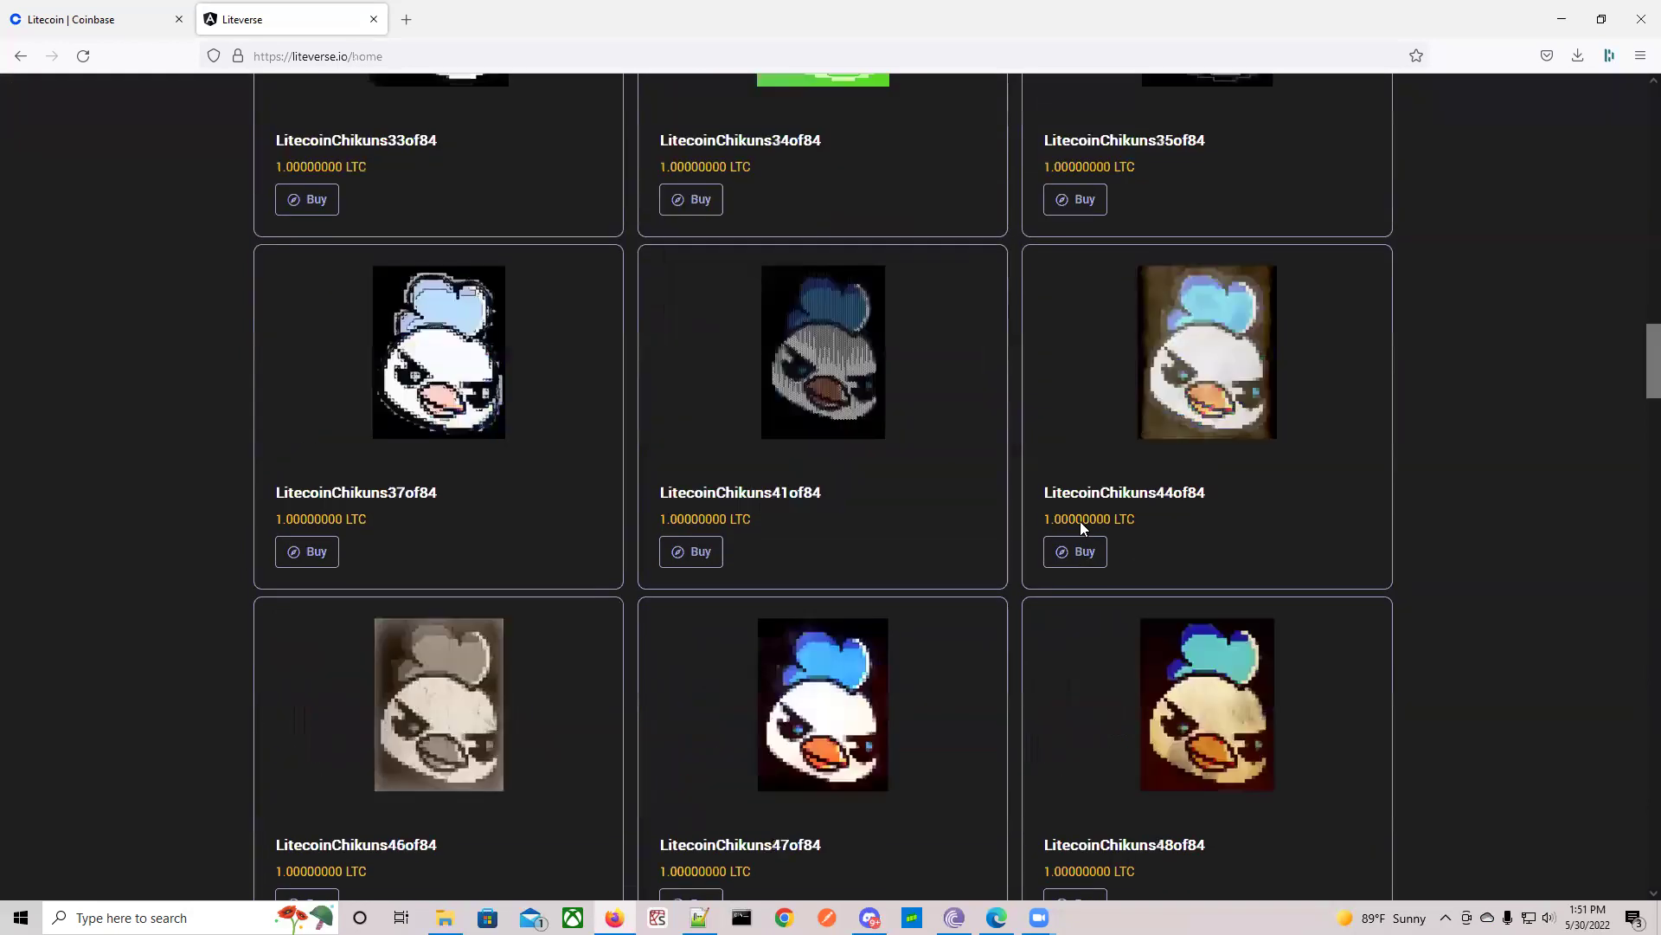
scroll(1072, 554, "down", 15)
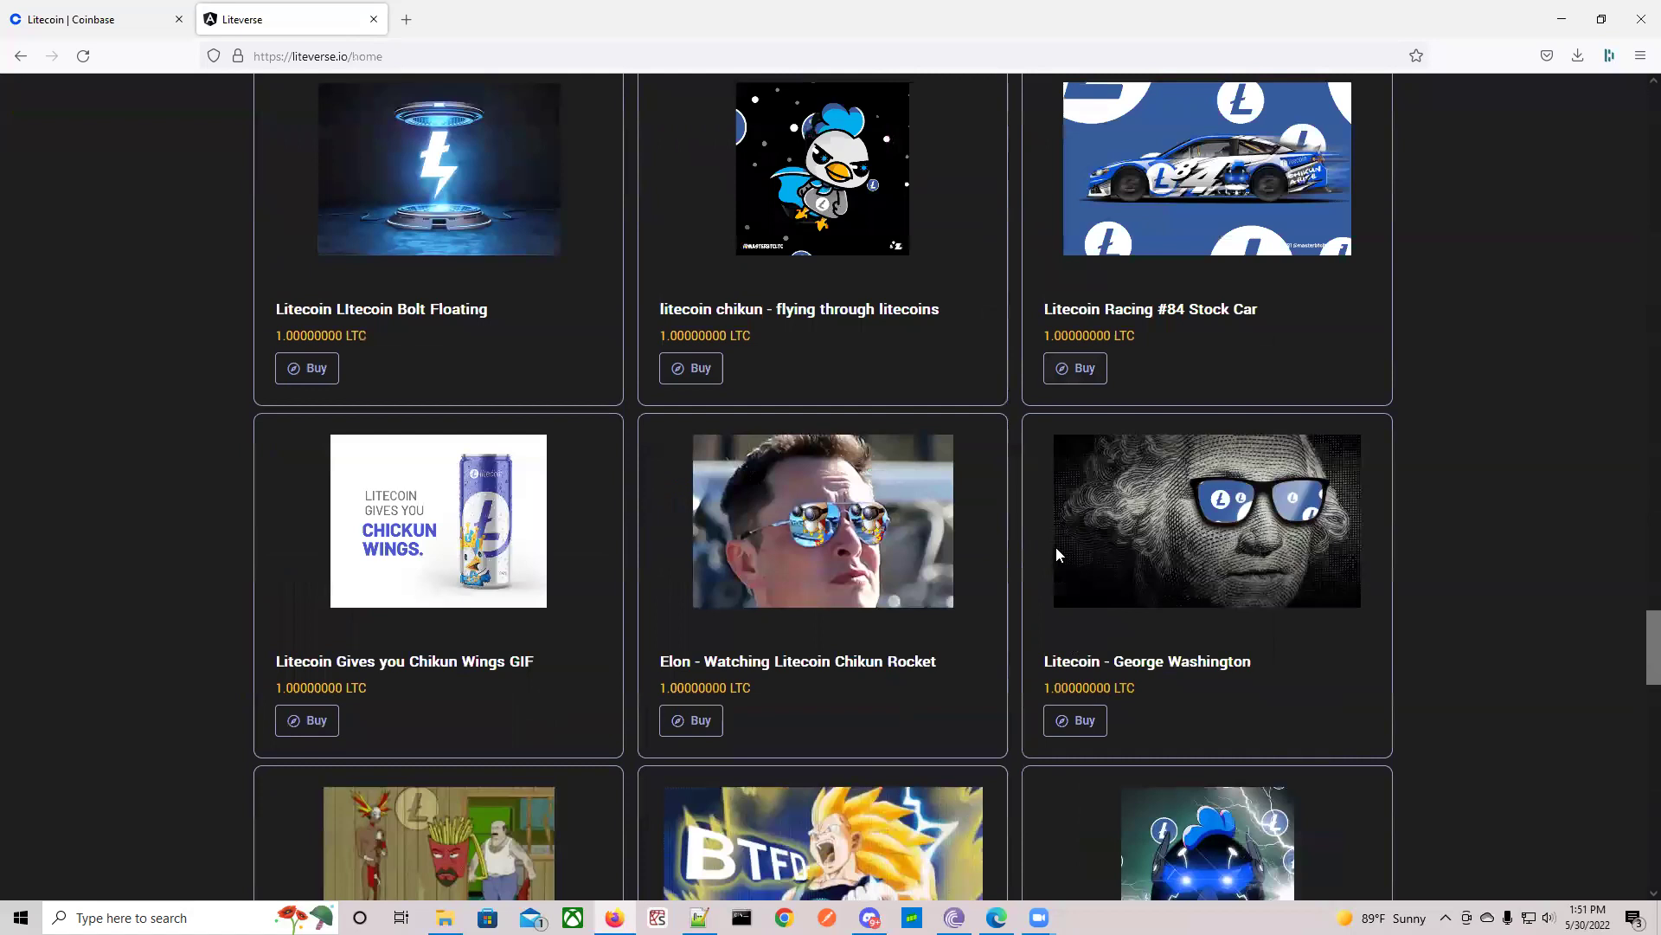
scroll(1004, 535, "down", 5)
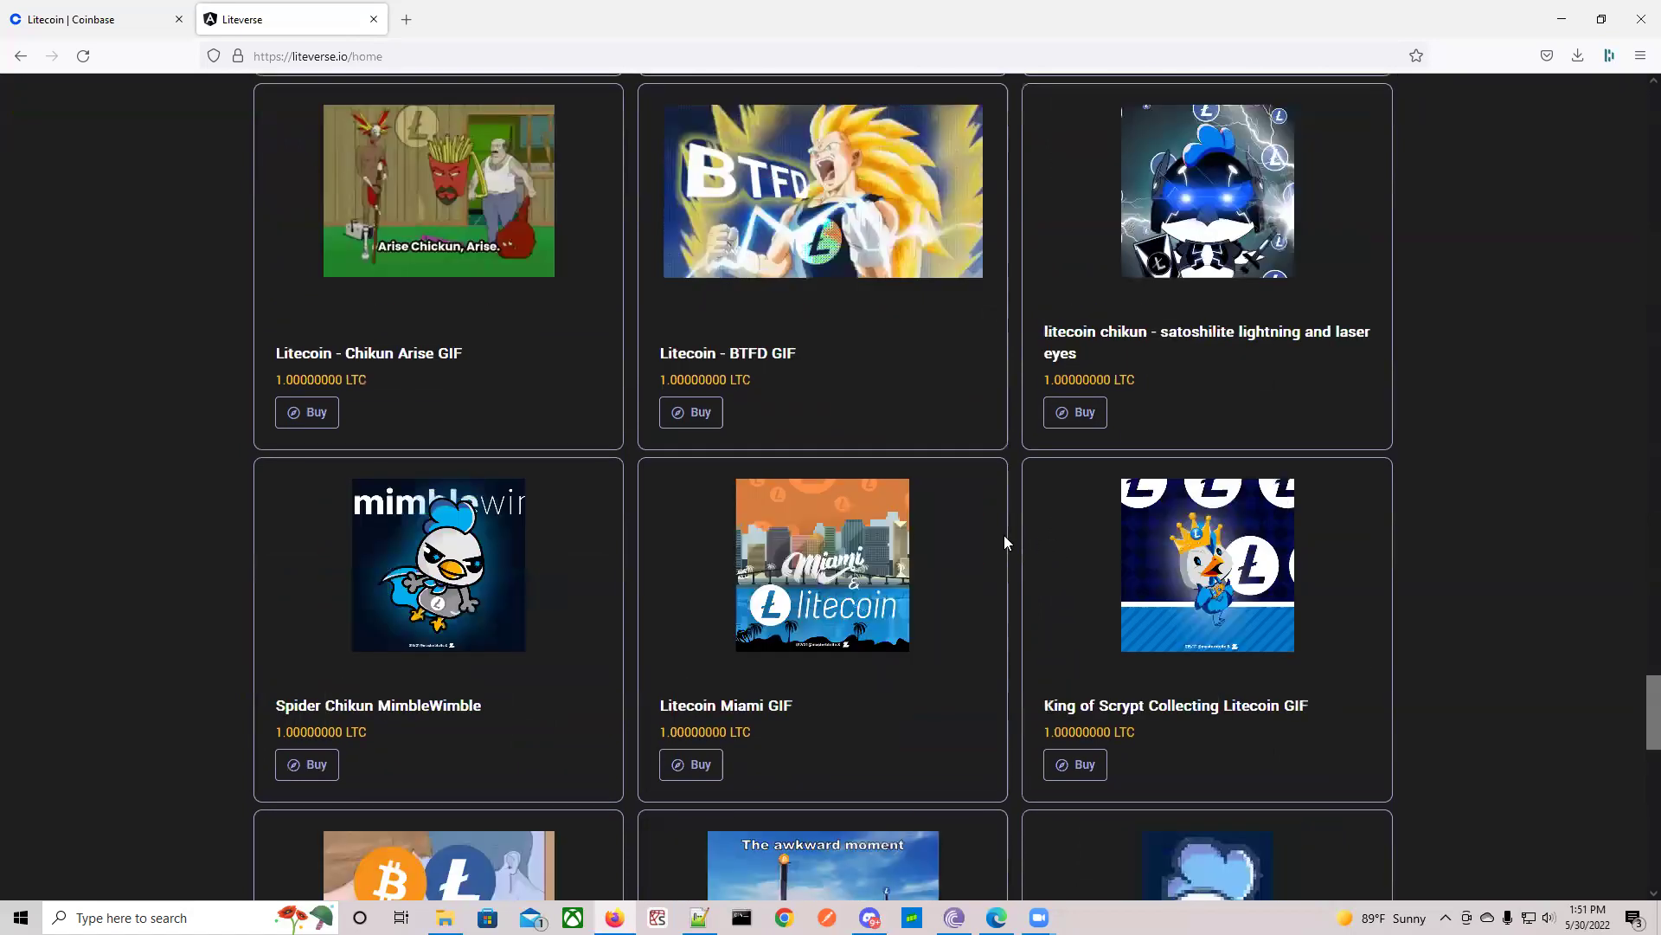
left_click_drag(1642, 767, 1637, 93)
left_click(1497, 109)
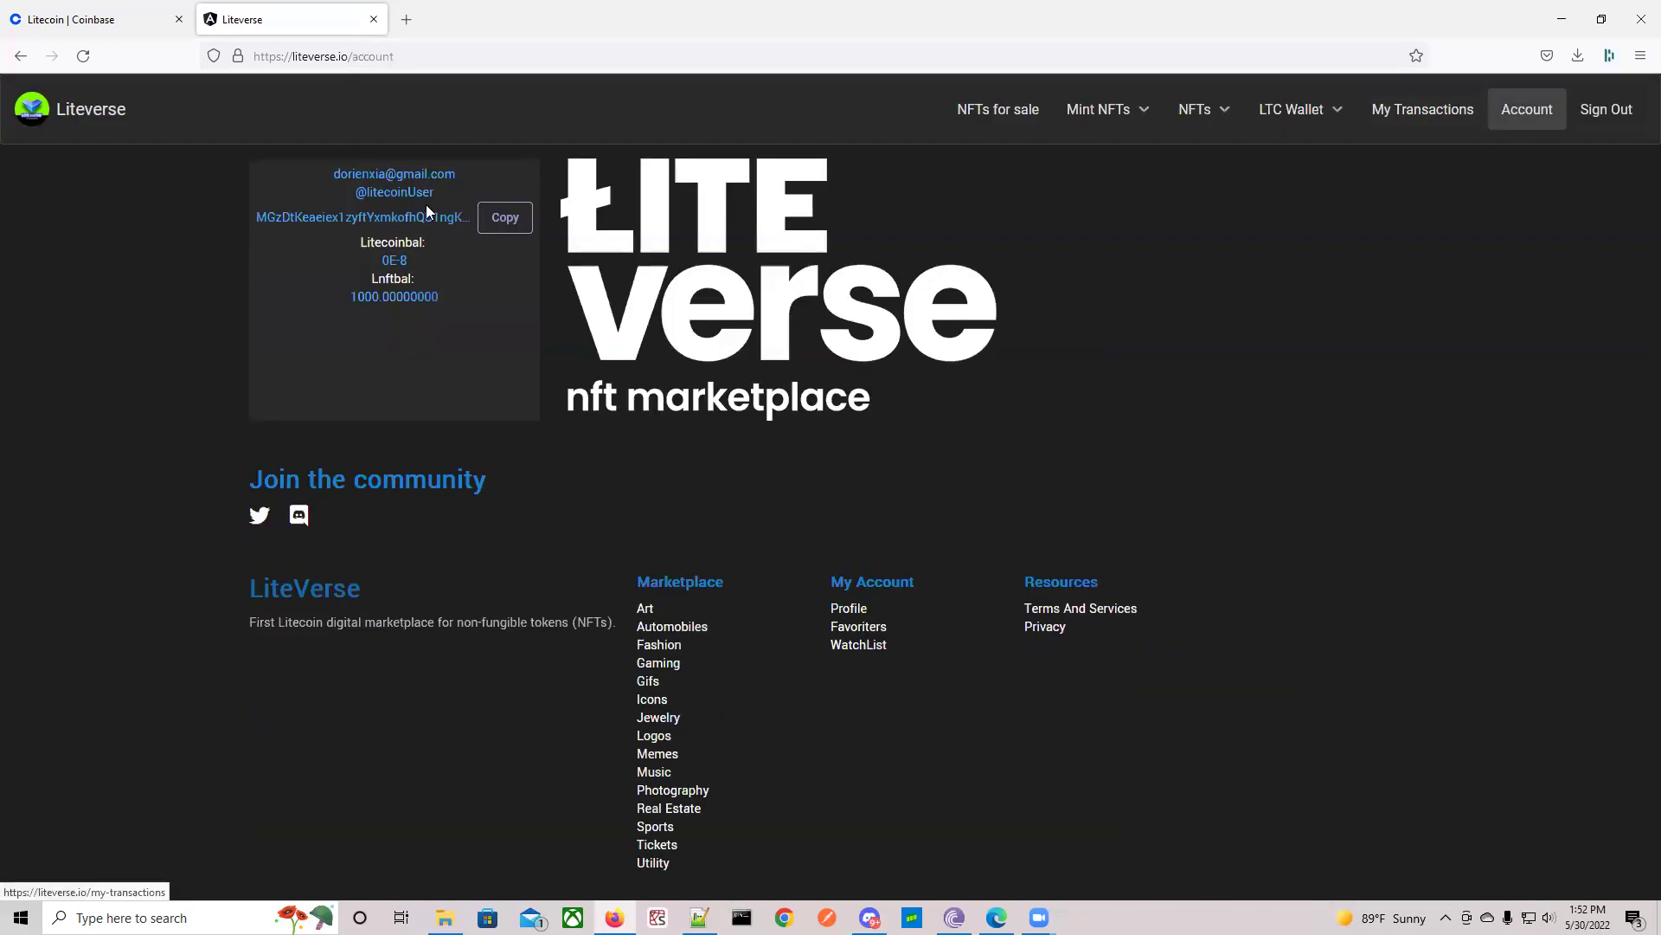
left_click(1023, 111)
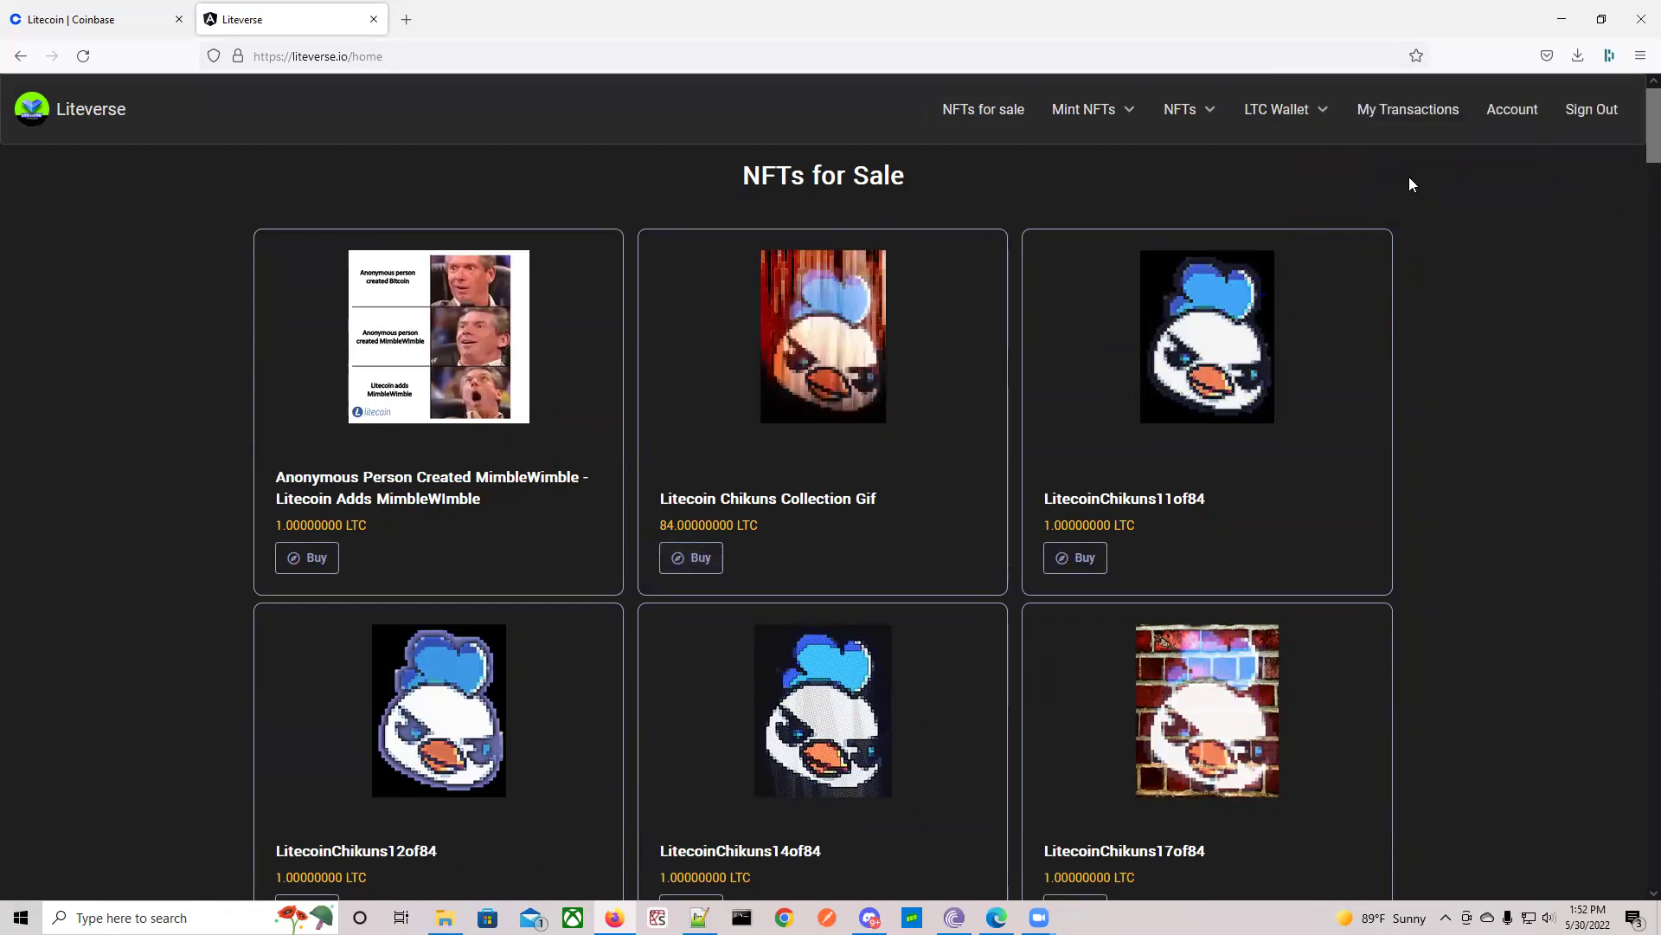
Generate a new Litecoin deposit address under LTC Wallet > Deposit LTC.
left_click(1296, 113)
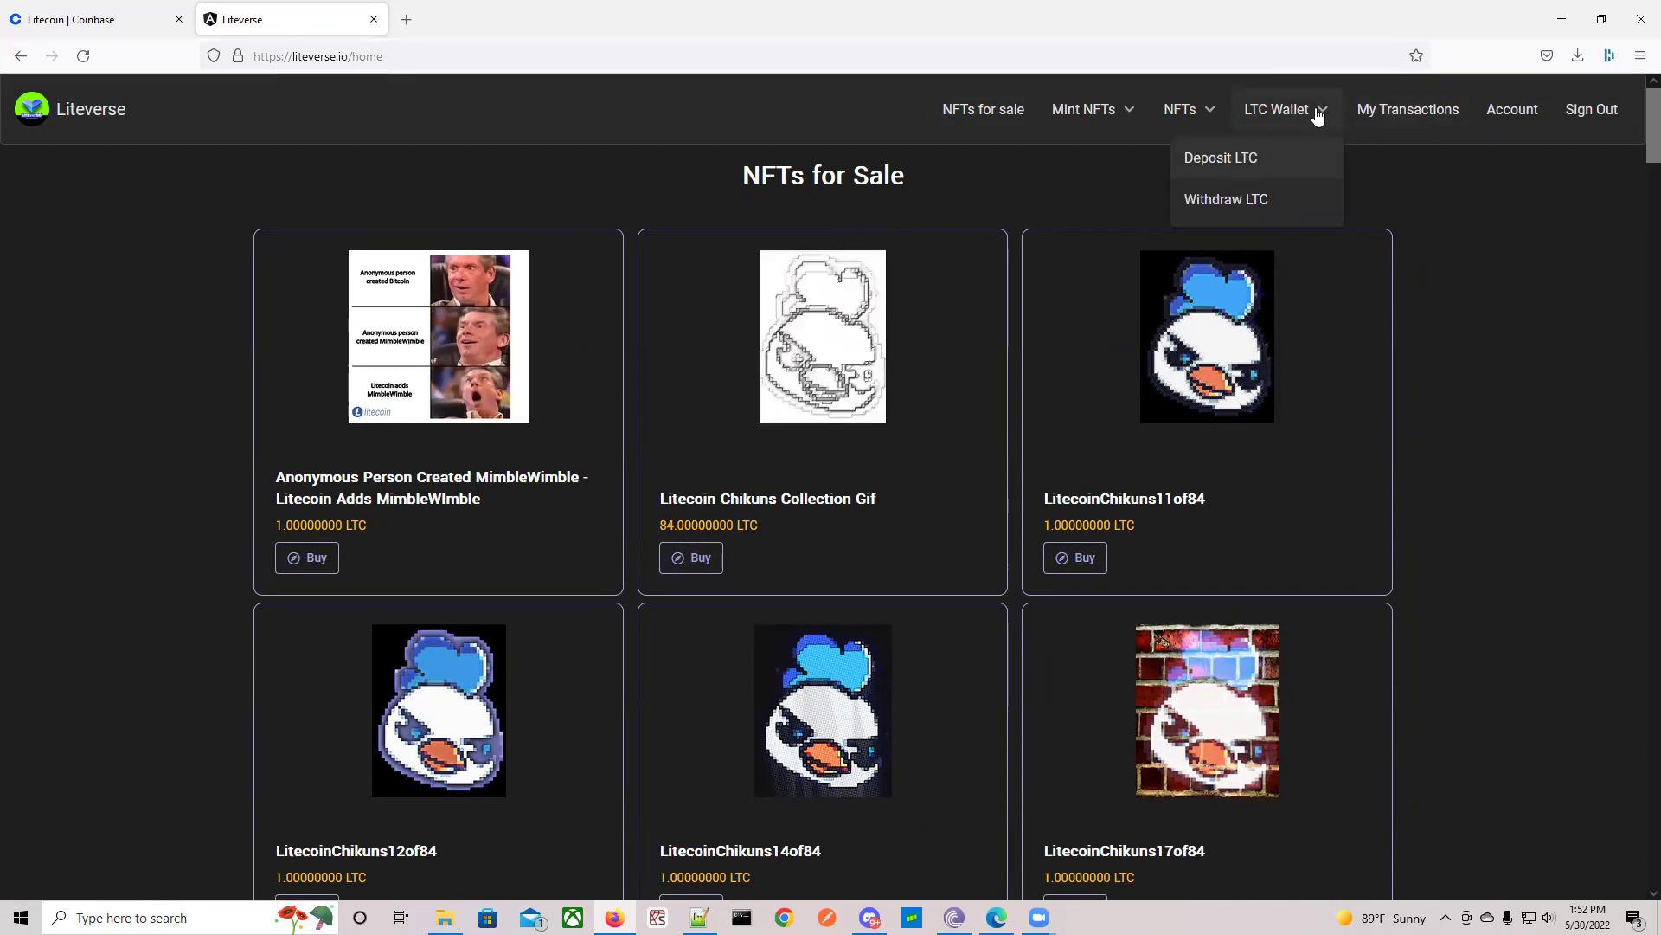
left_click(1251, 161)
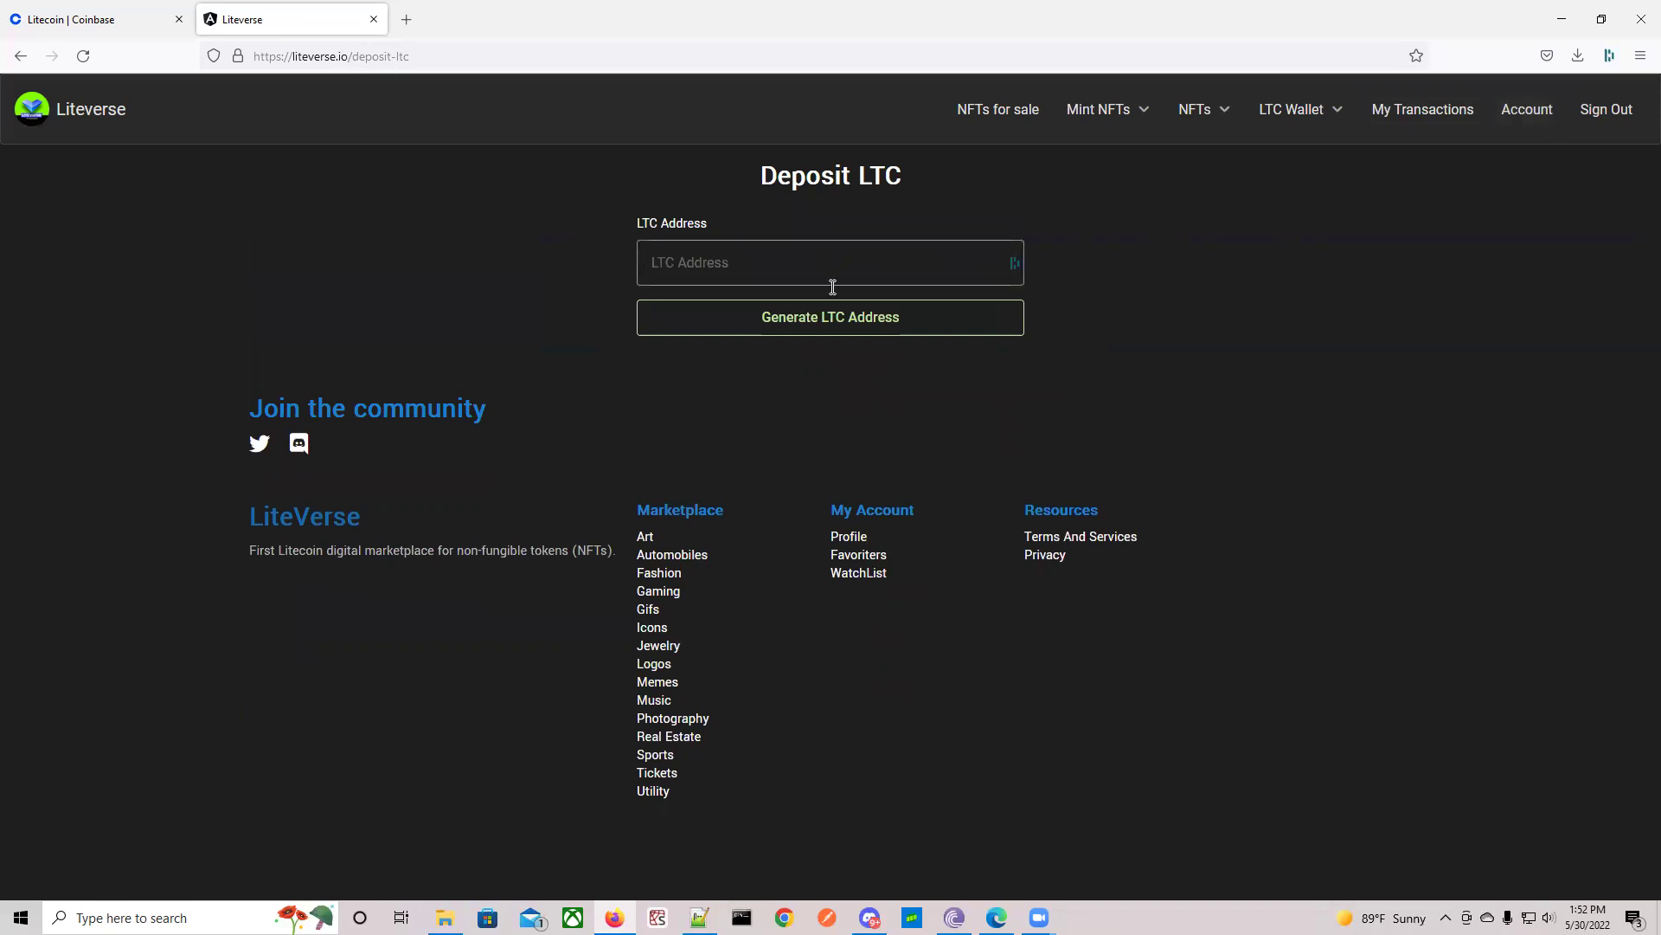
left_click(838, 327)
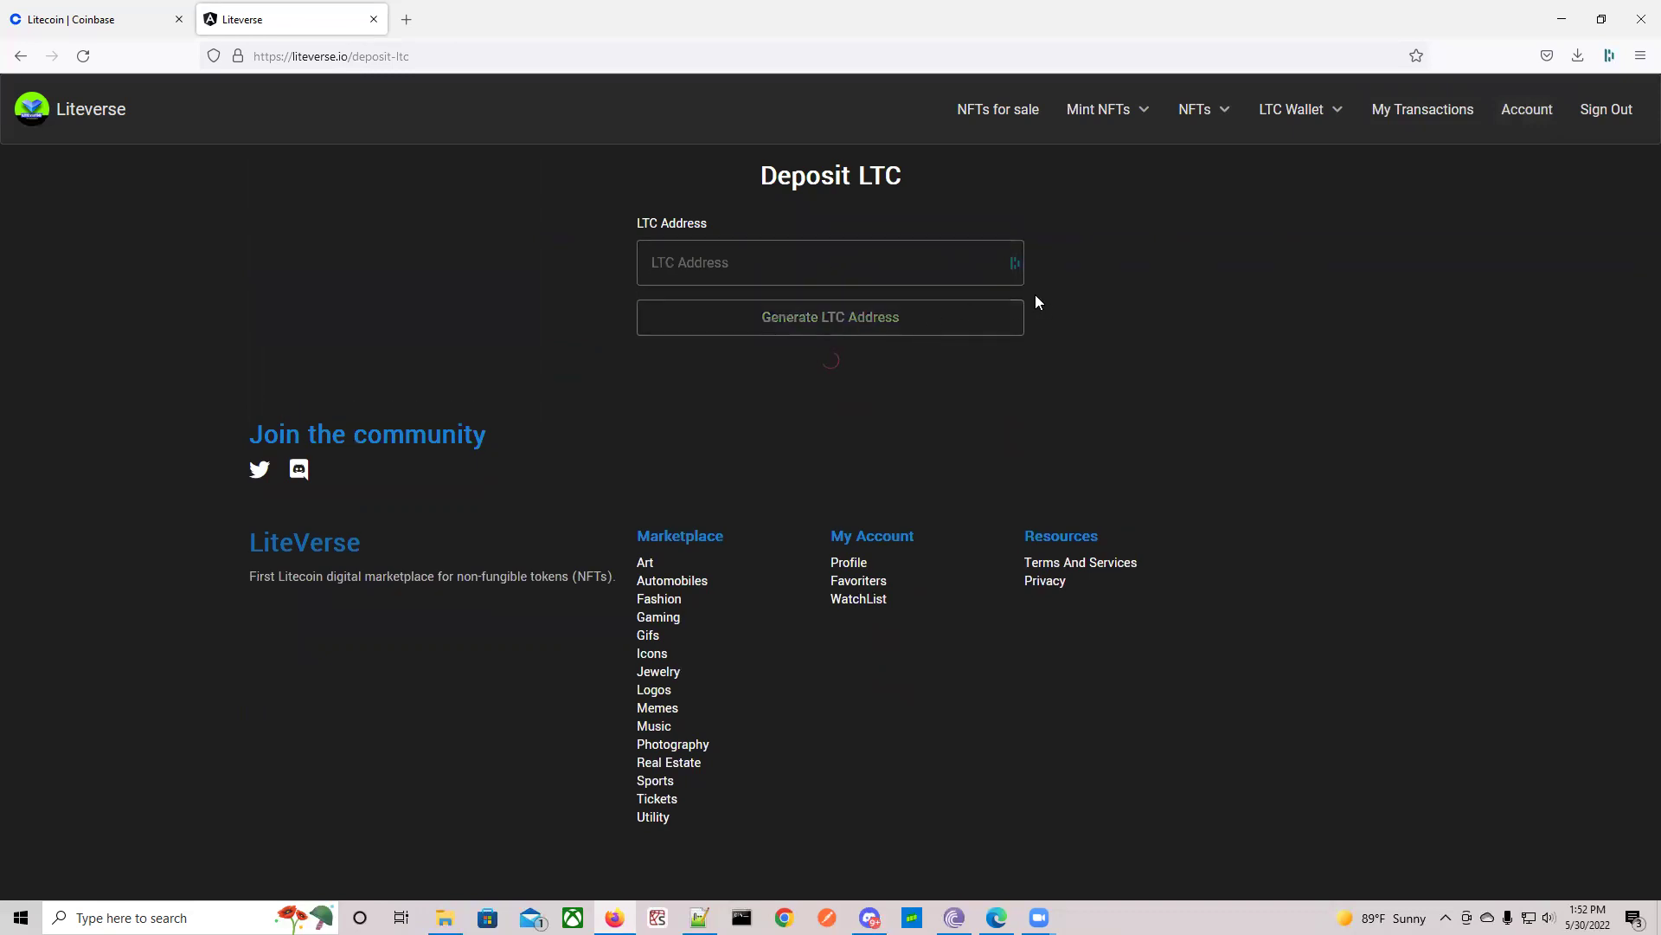
Select the generated deposit address to use in the Coinbase Litecoin wallet.
left_click(931, 267)
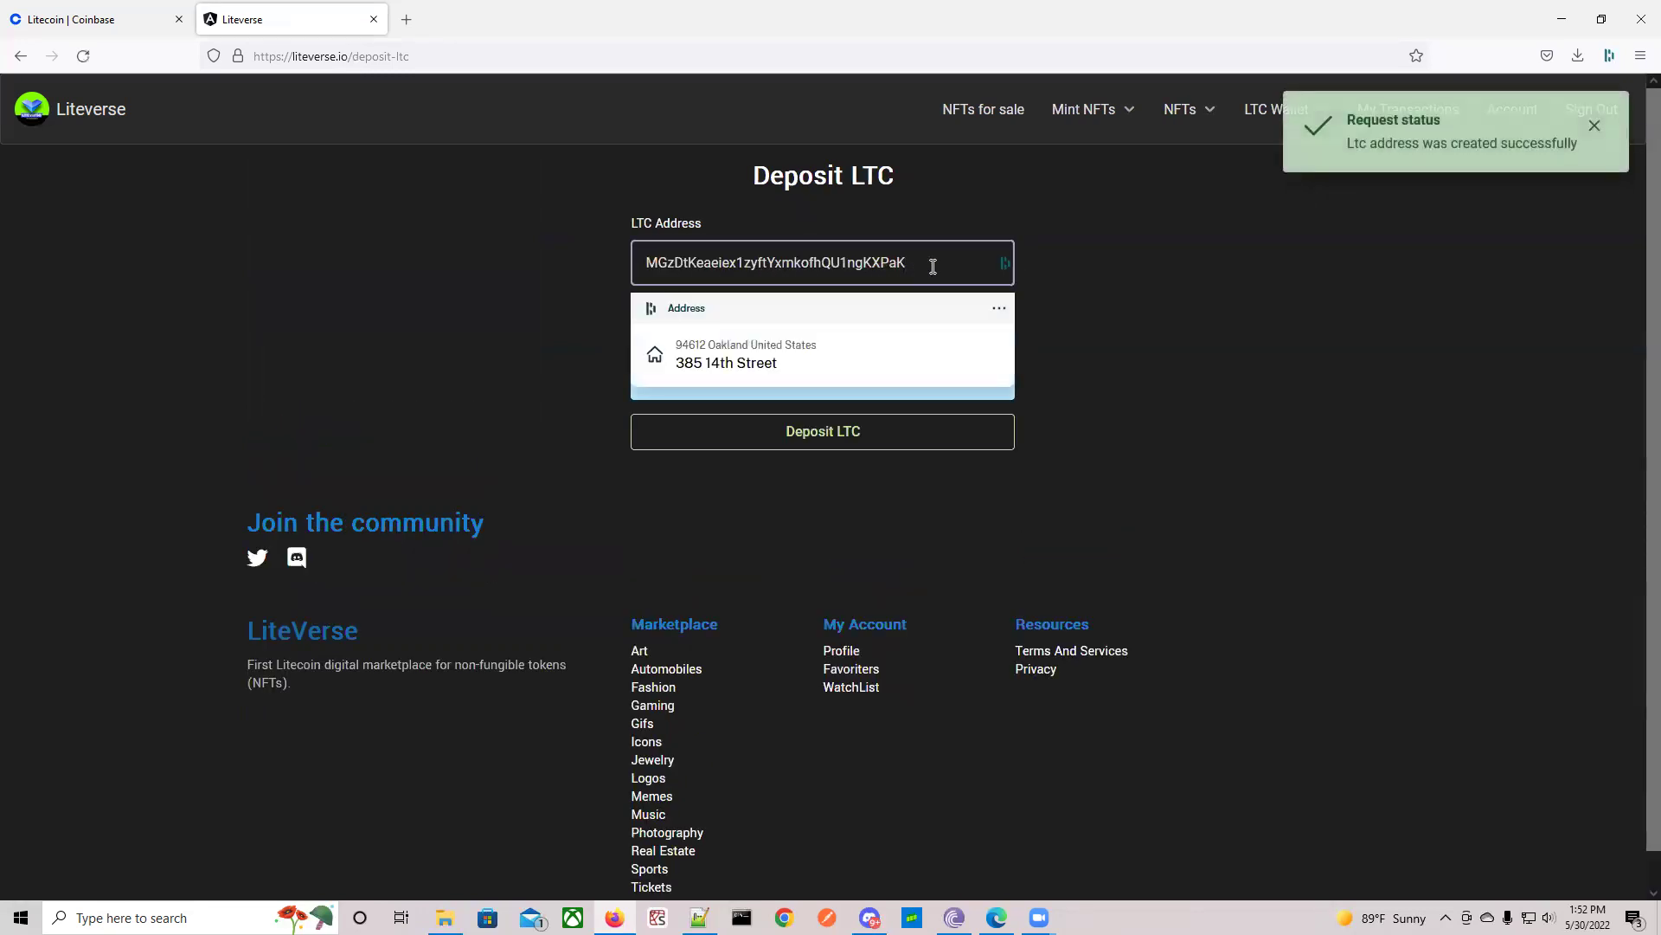
key("ctrl+s")
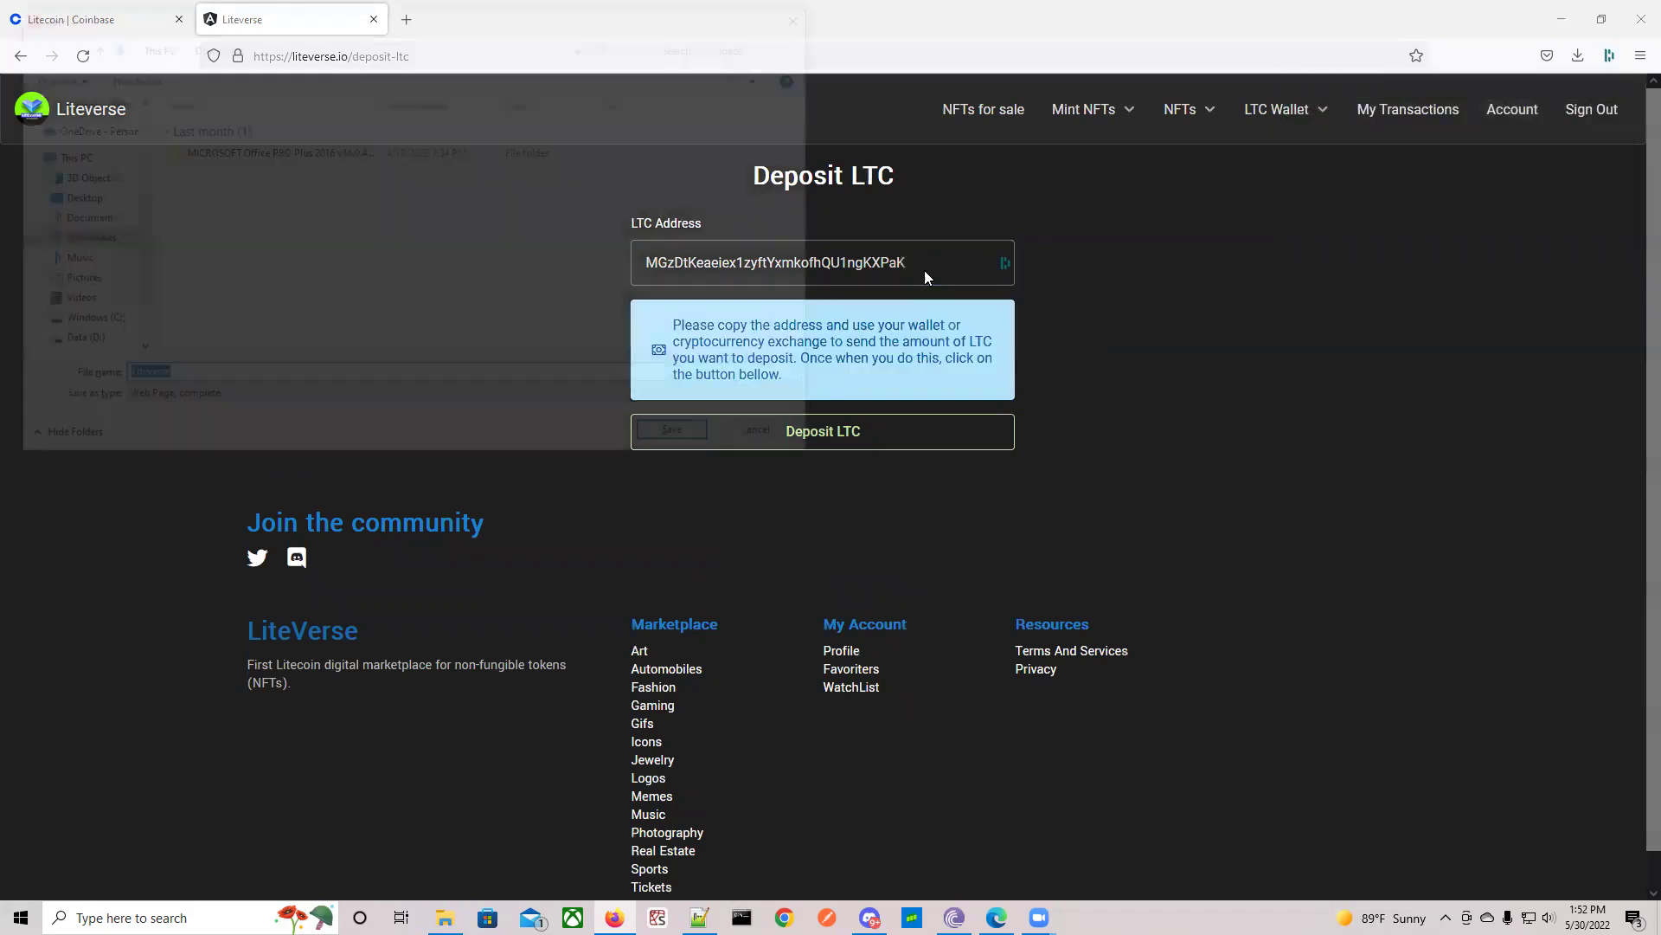
left_click(771, 438)
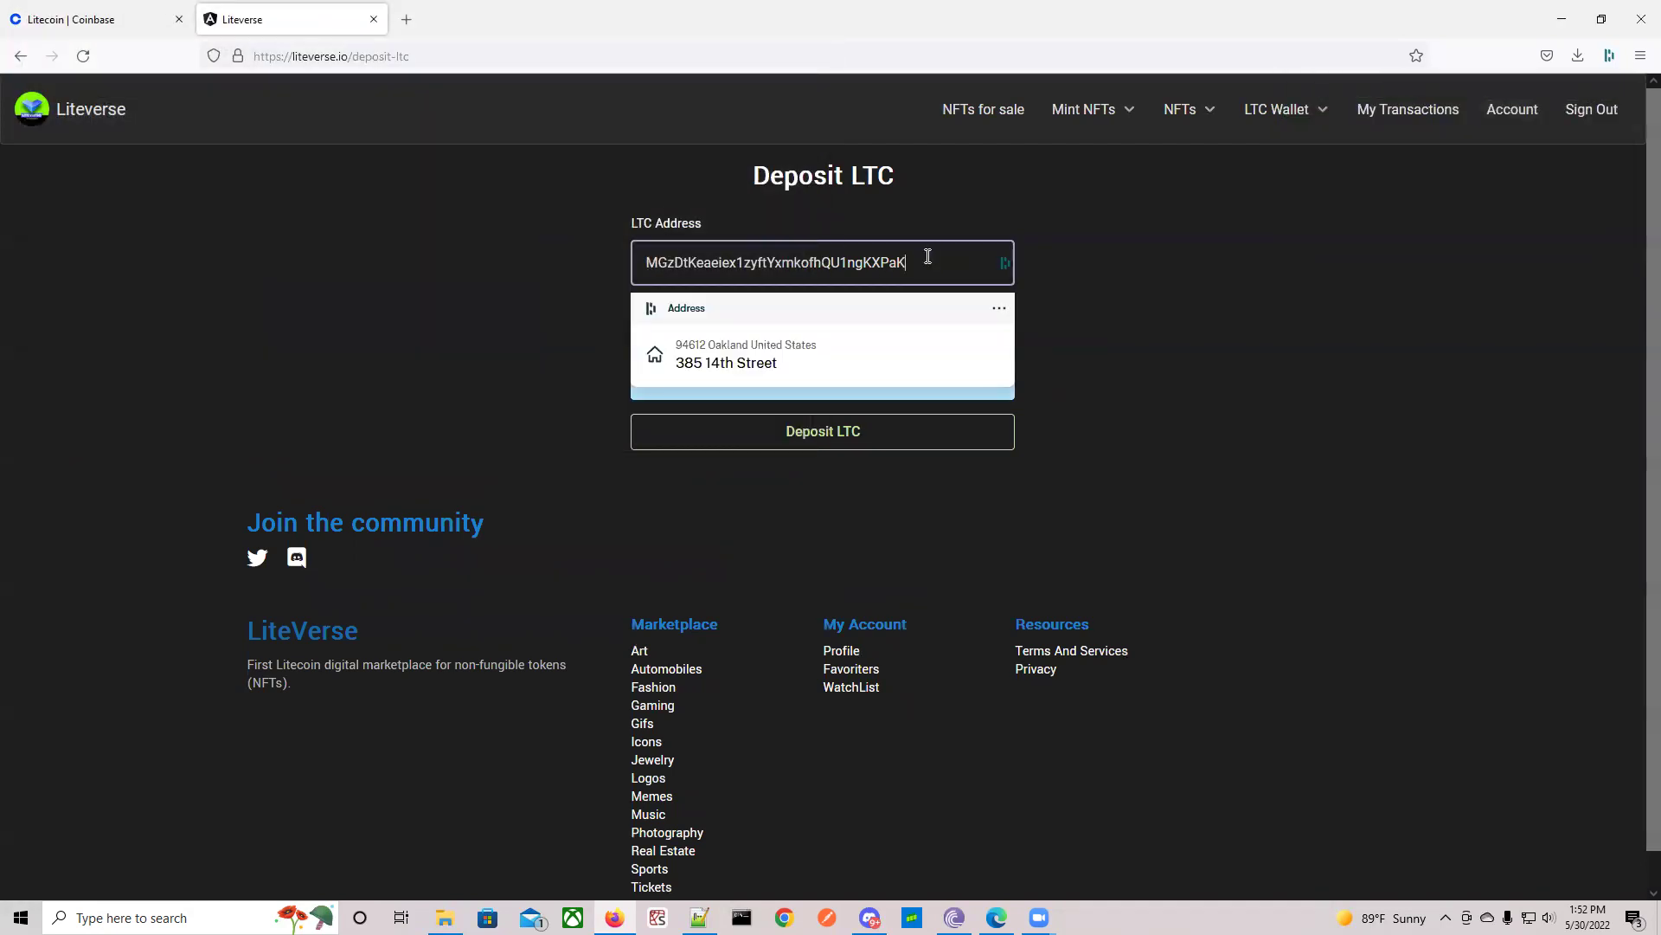
double_click(913, 268)
key("ctrl+c")
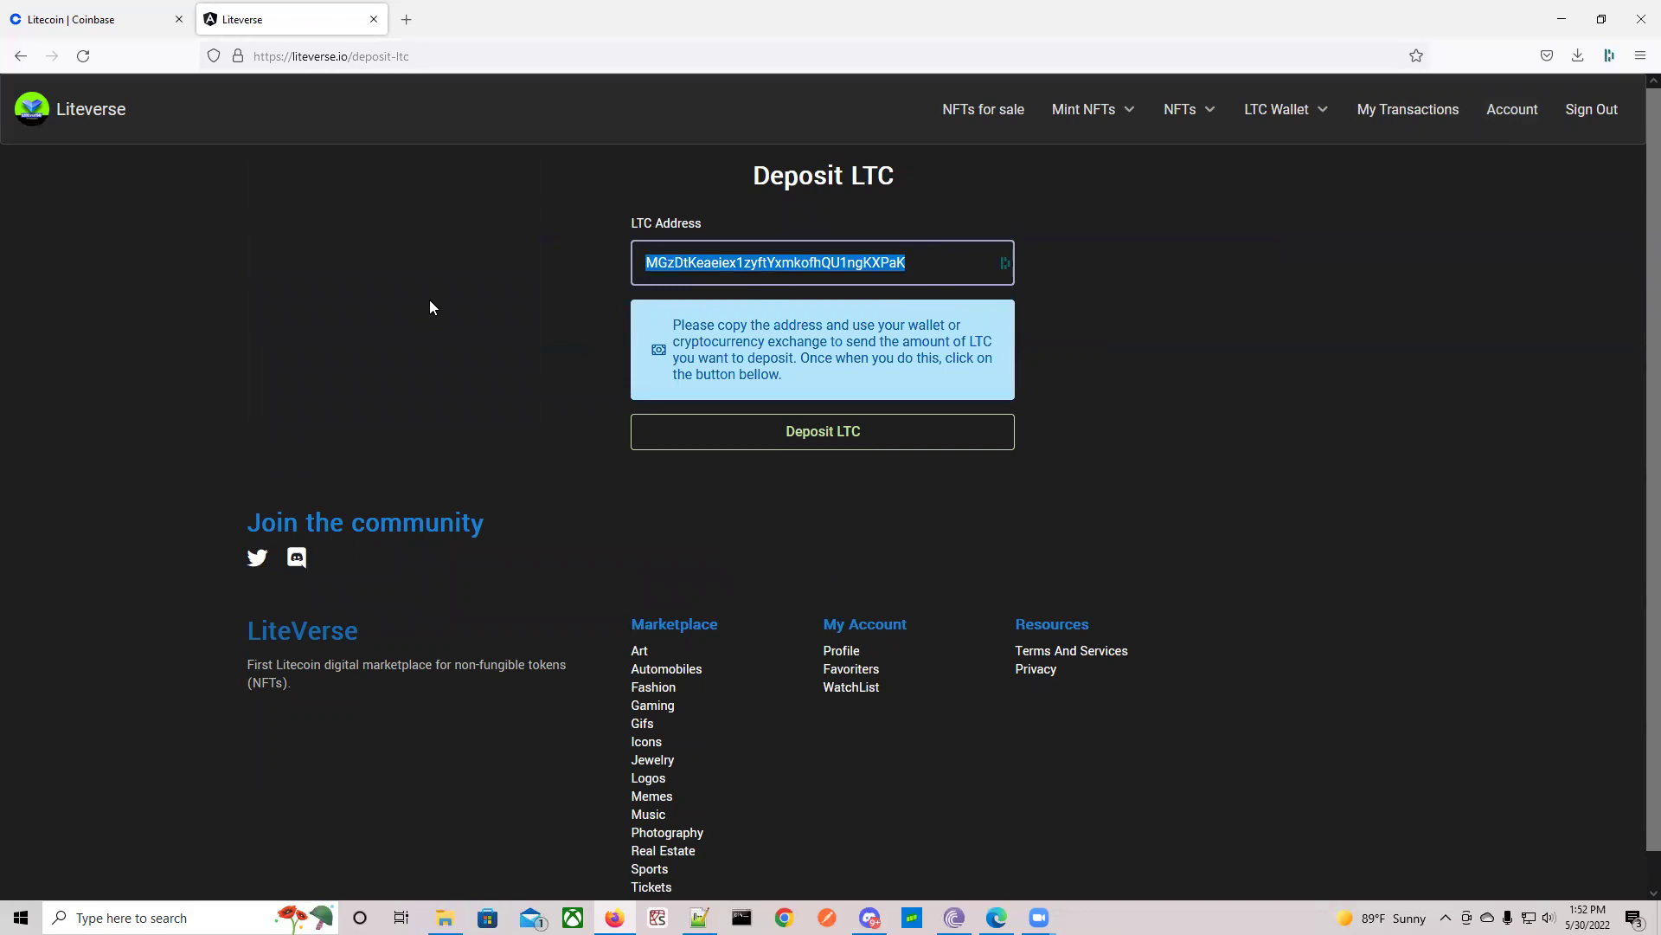
left_click(37, 7)
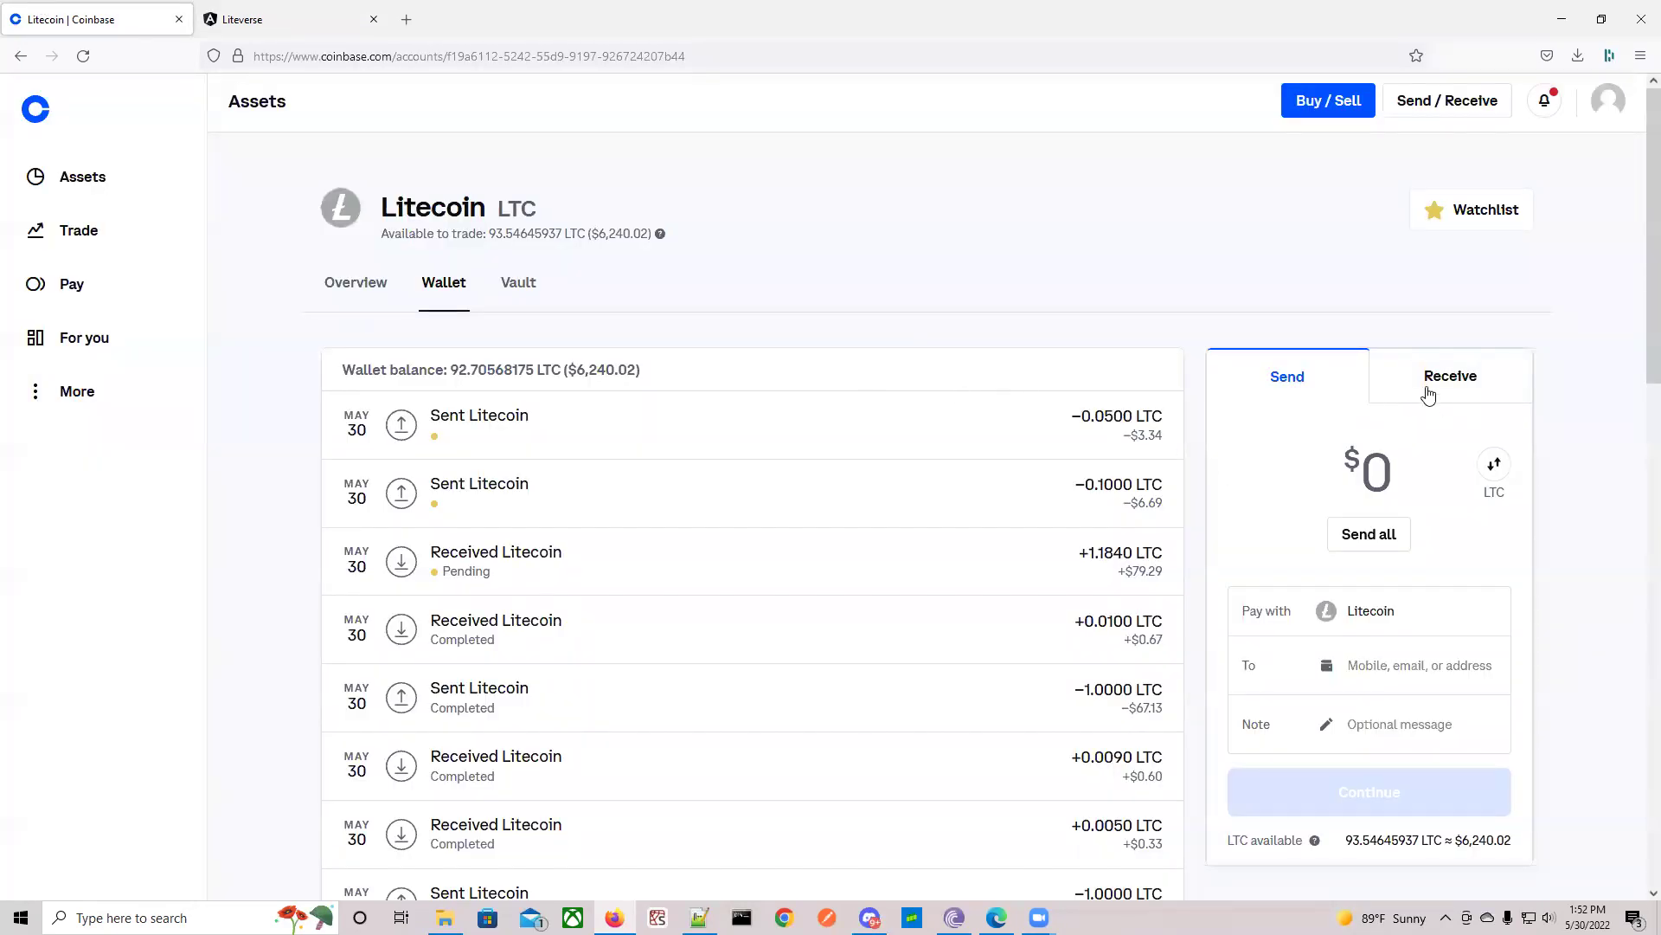
Set up a Coinbase send of 1 LTC to the pasted Liteverse deposit address.
left_click(1419, 647)
key("ctrl+v")
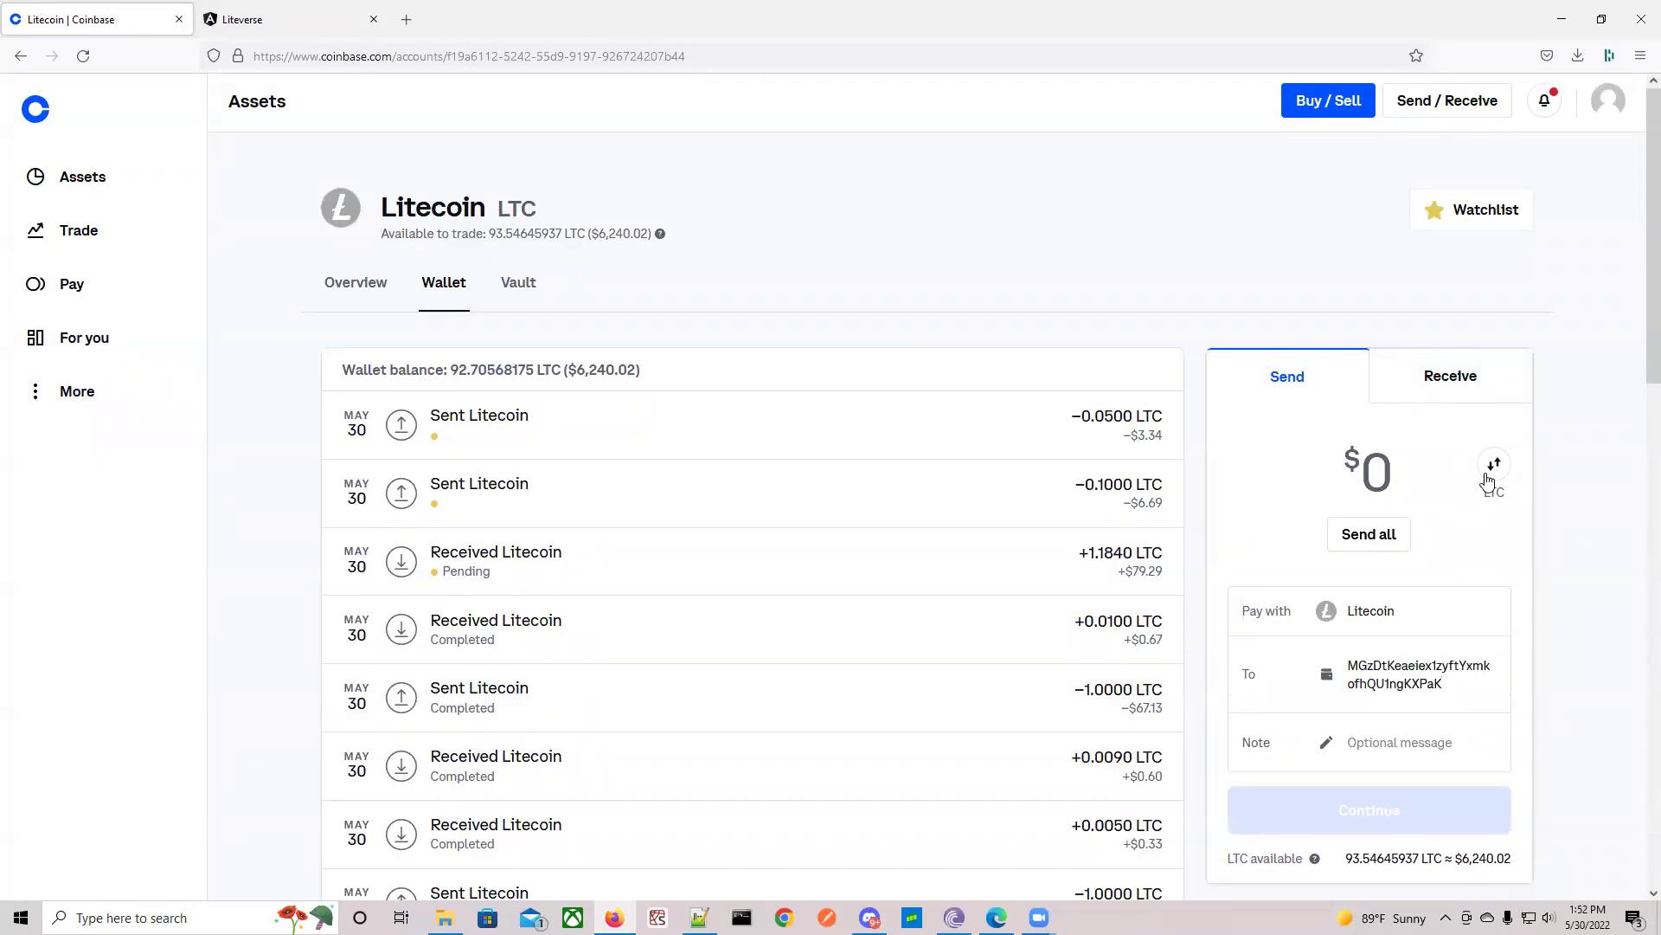
left_click(1494, 465)
left_click(1324, 483)
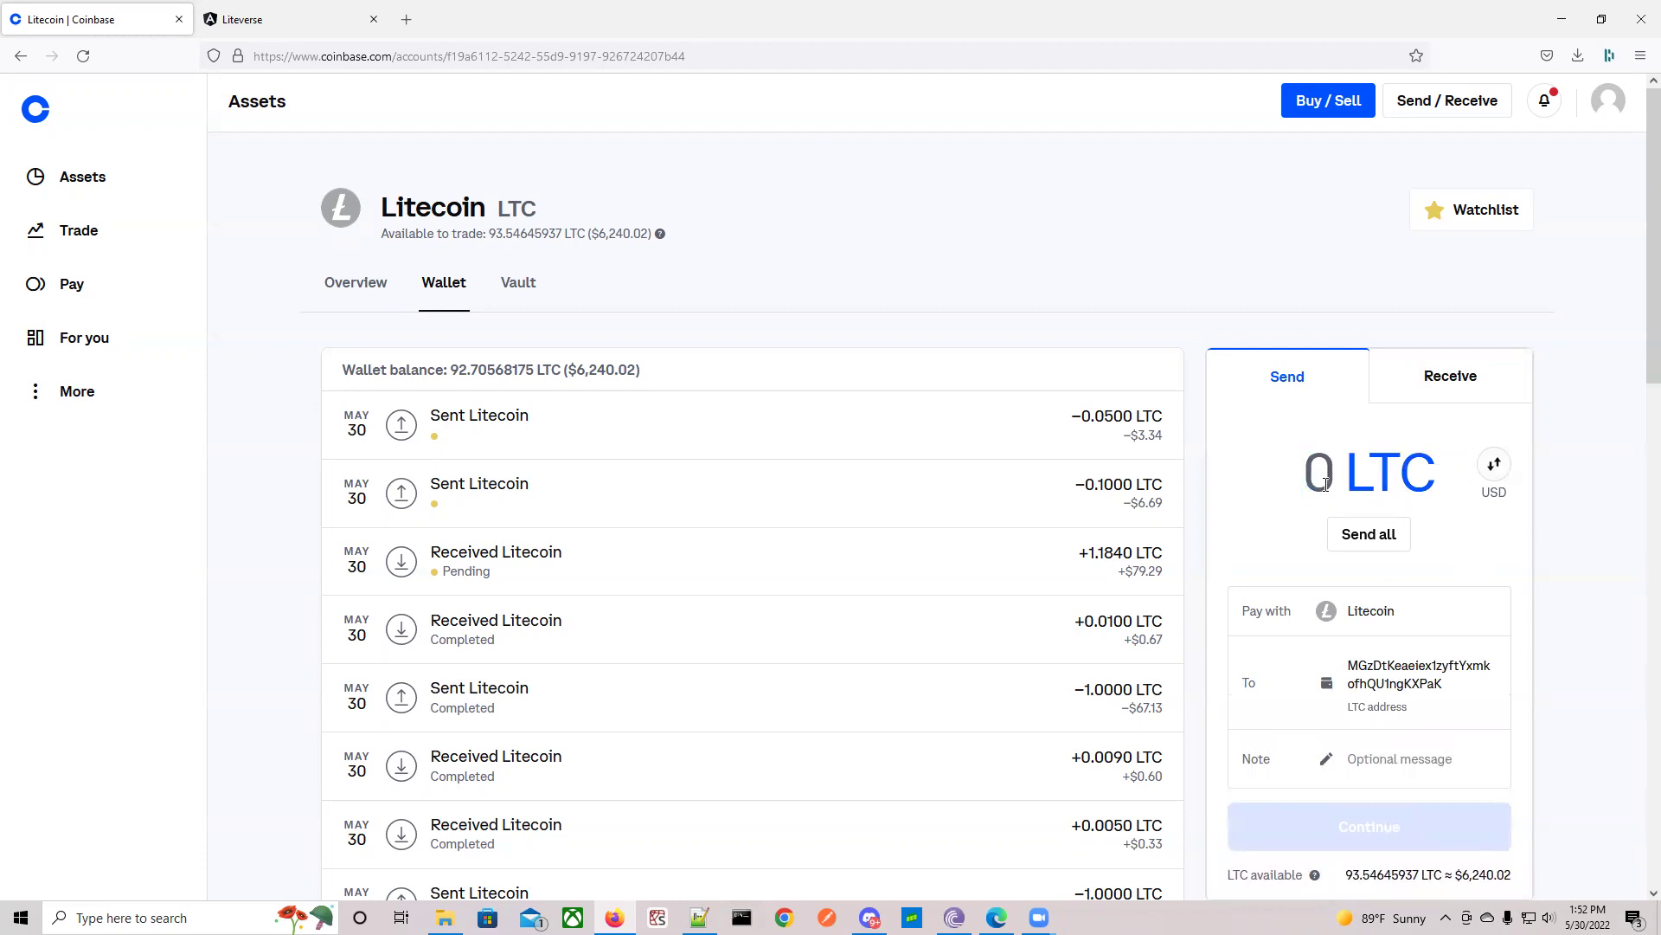
type("1")
scroll(1086, 667, "down", 1)
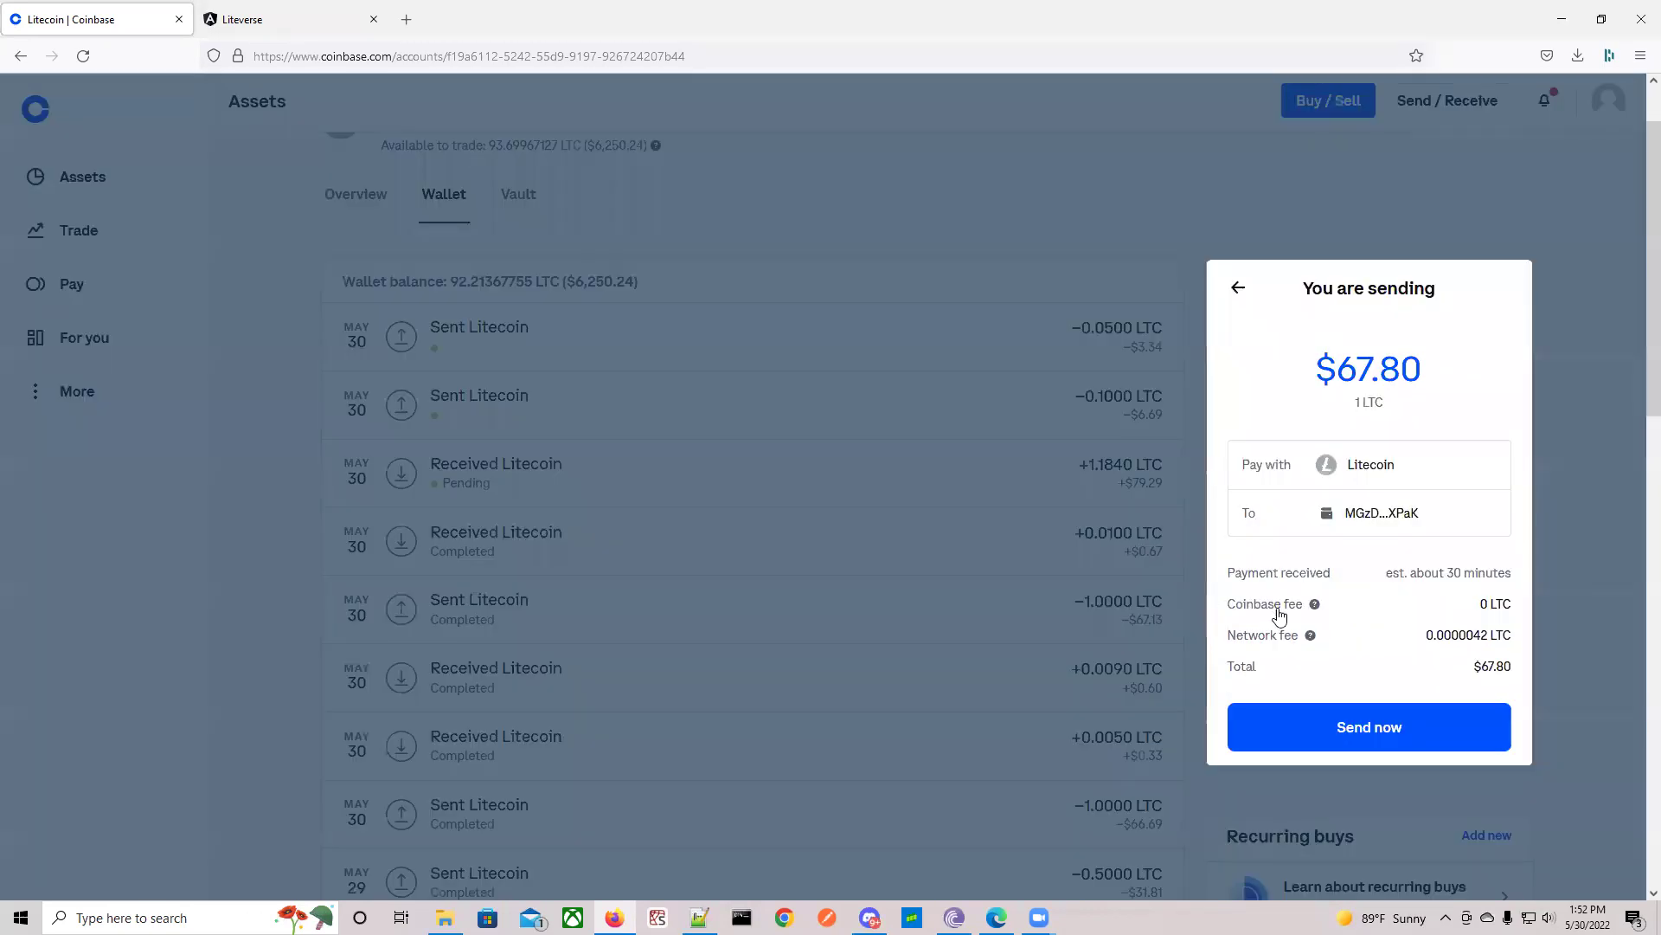
left_click(1377, 727)
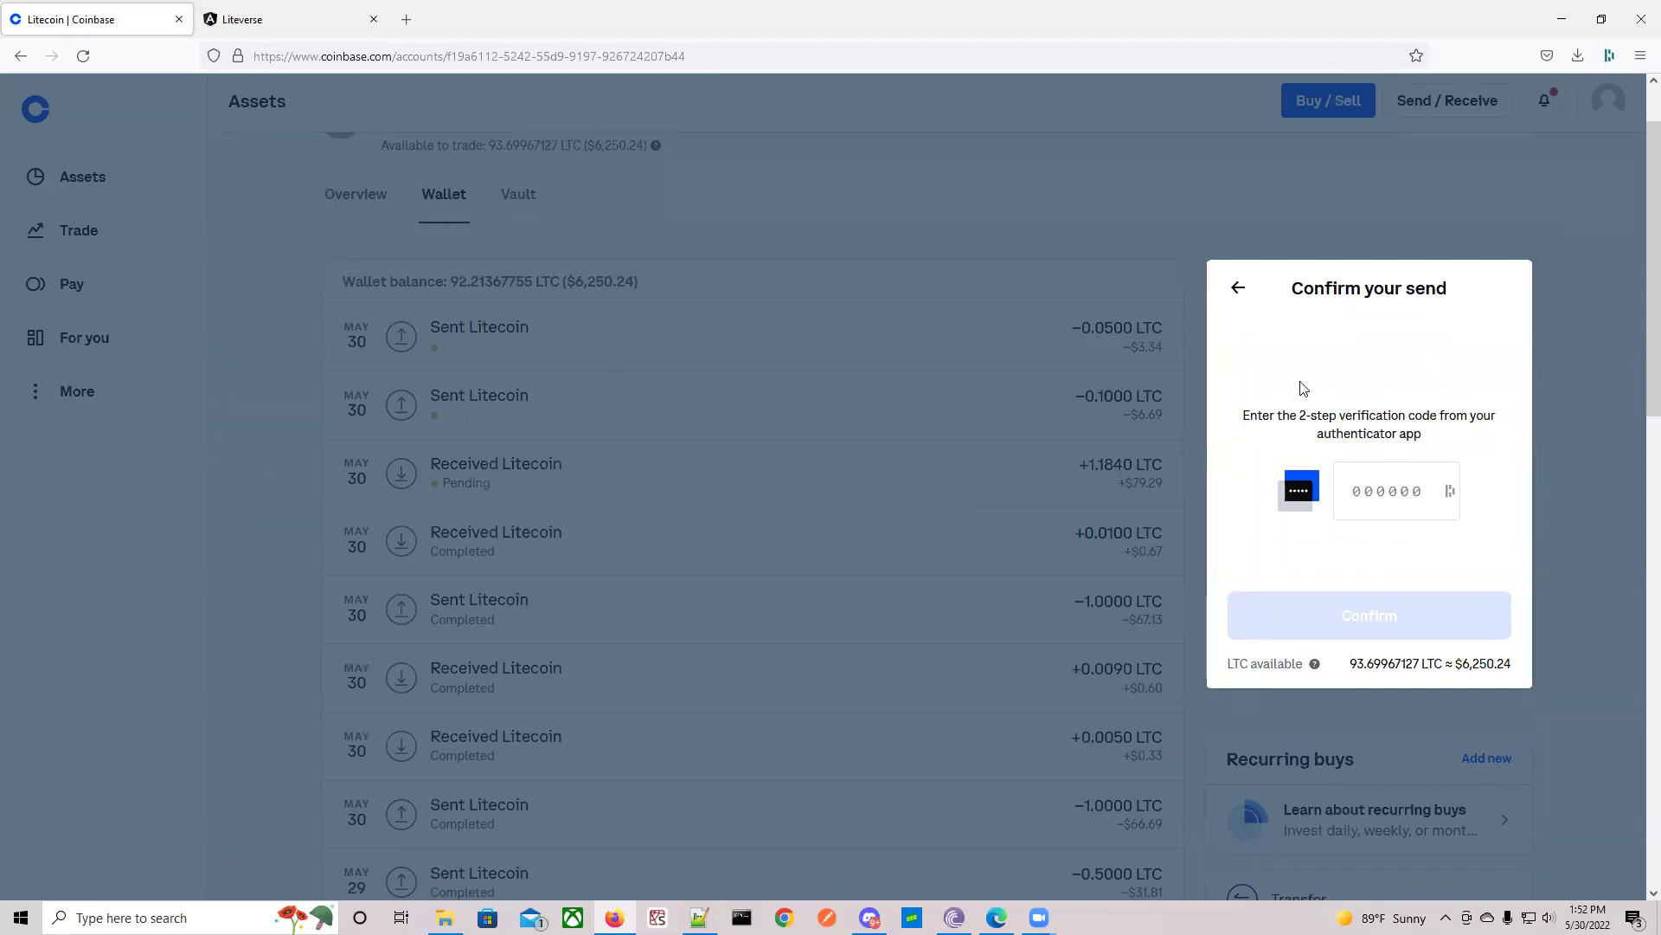
Confirm the transfer with the two-step verification code, then return to Liteverse.
left_click(1391, 490)
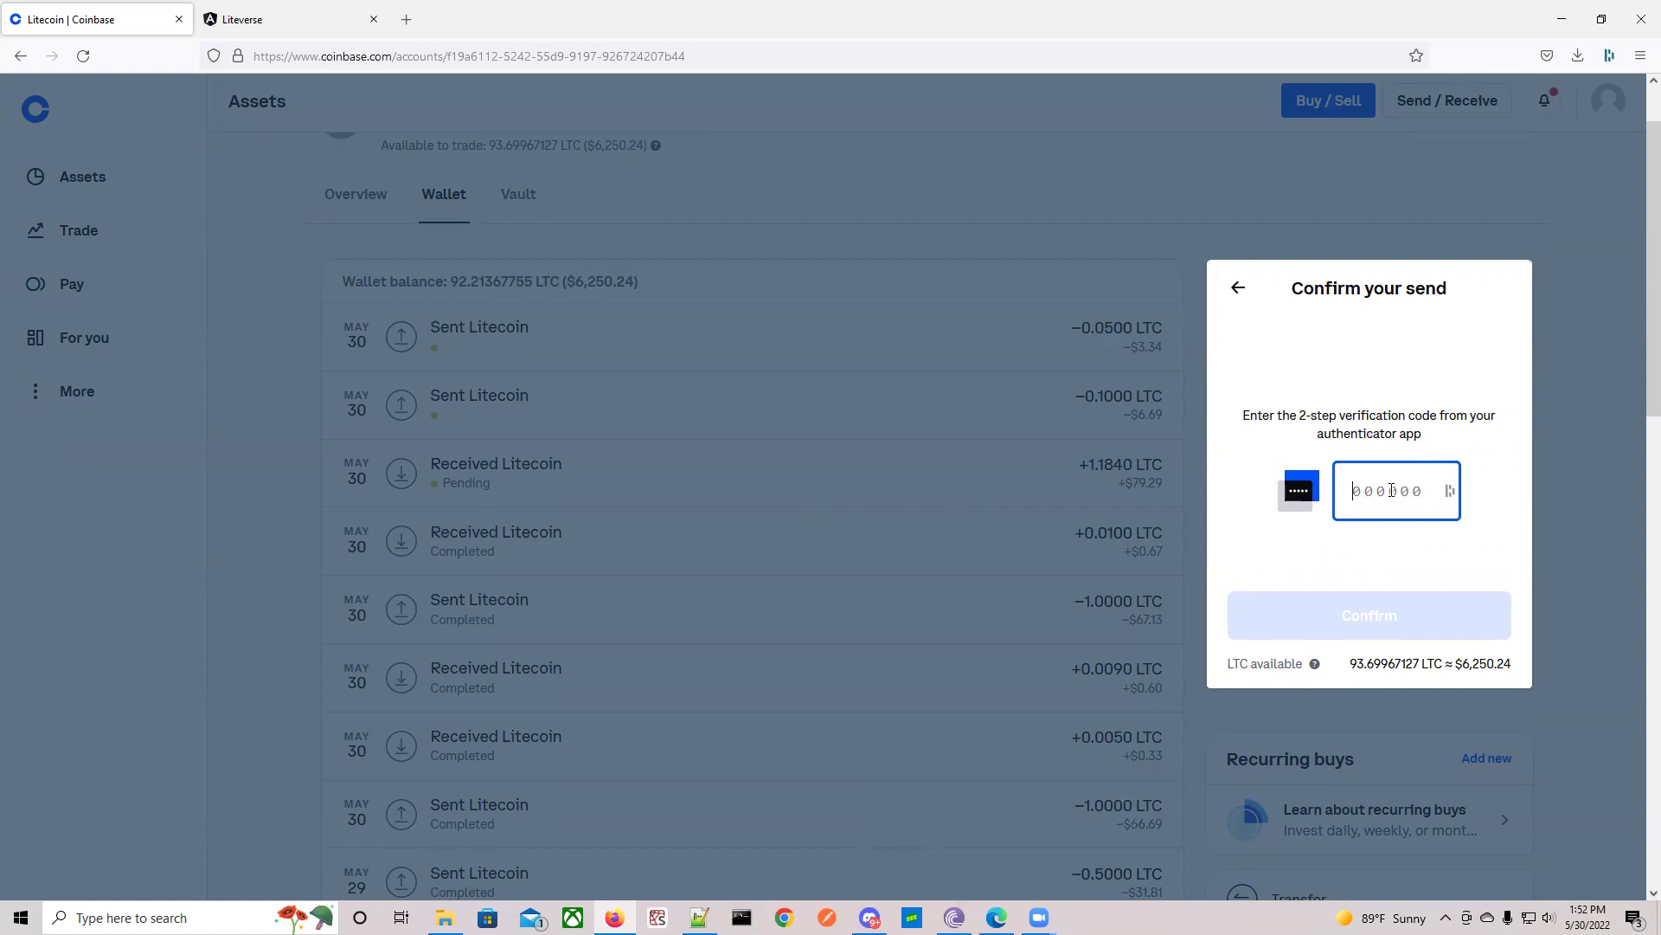
left_click(1332, 613)
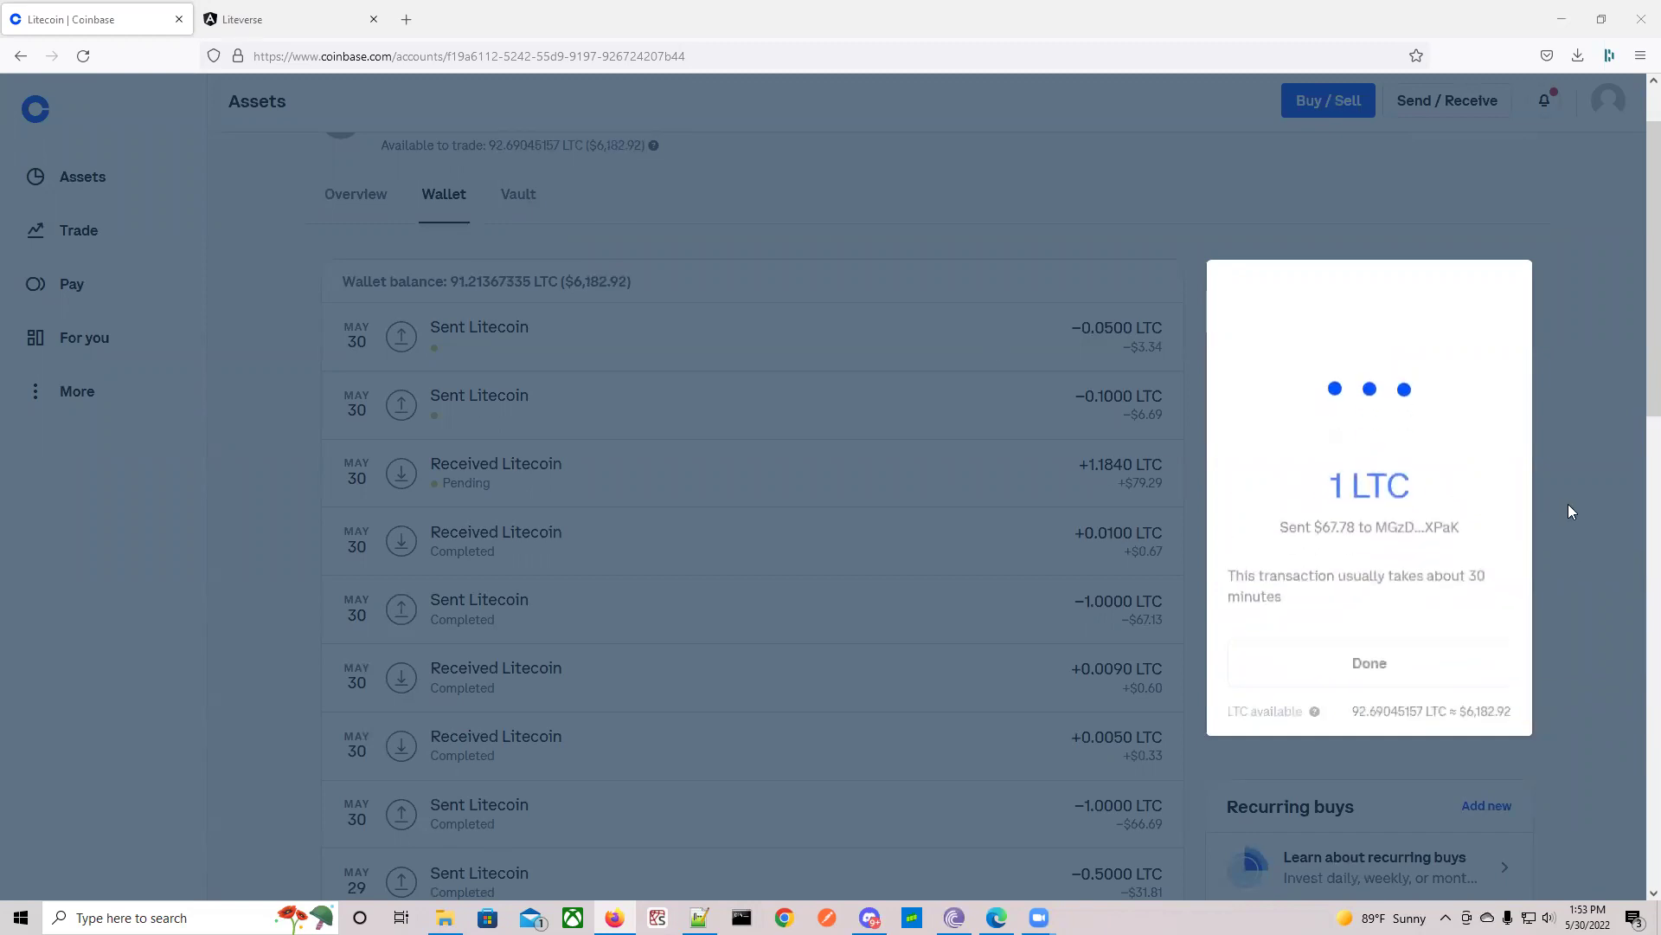
left_click(1370, 663)
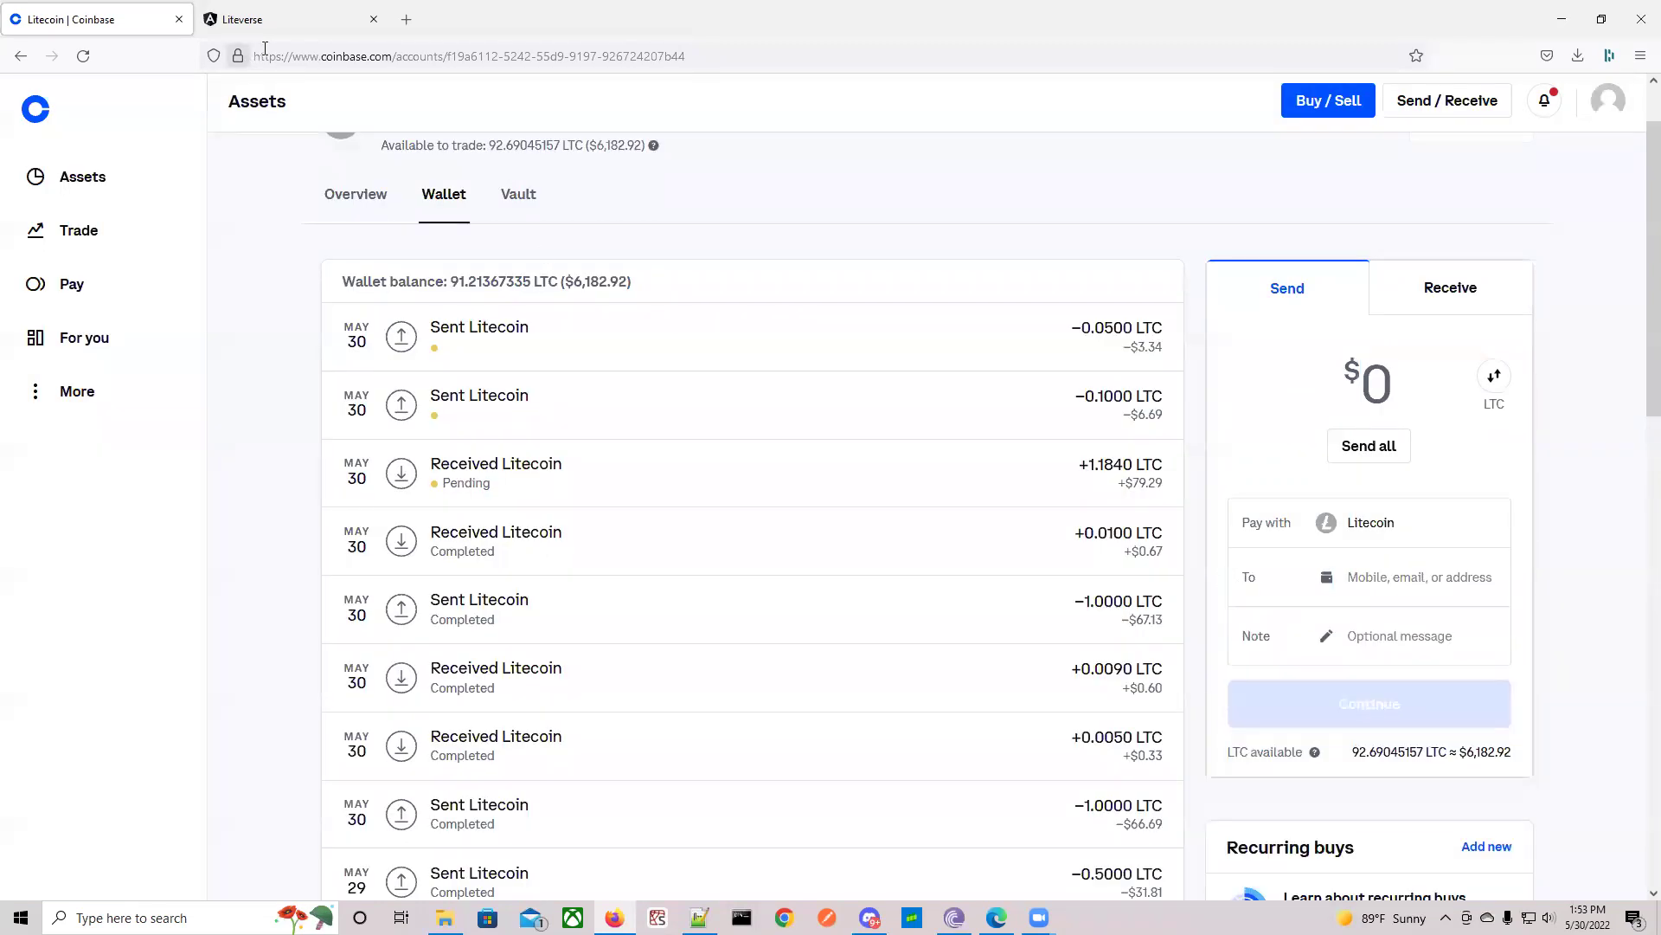
left_click(273, 9)
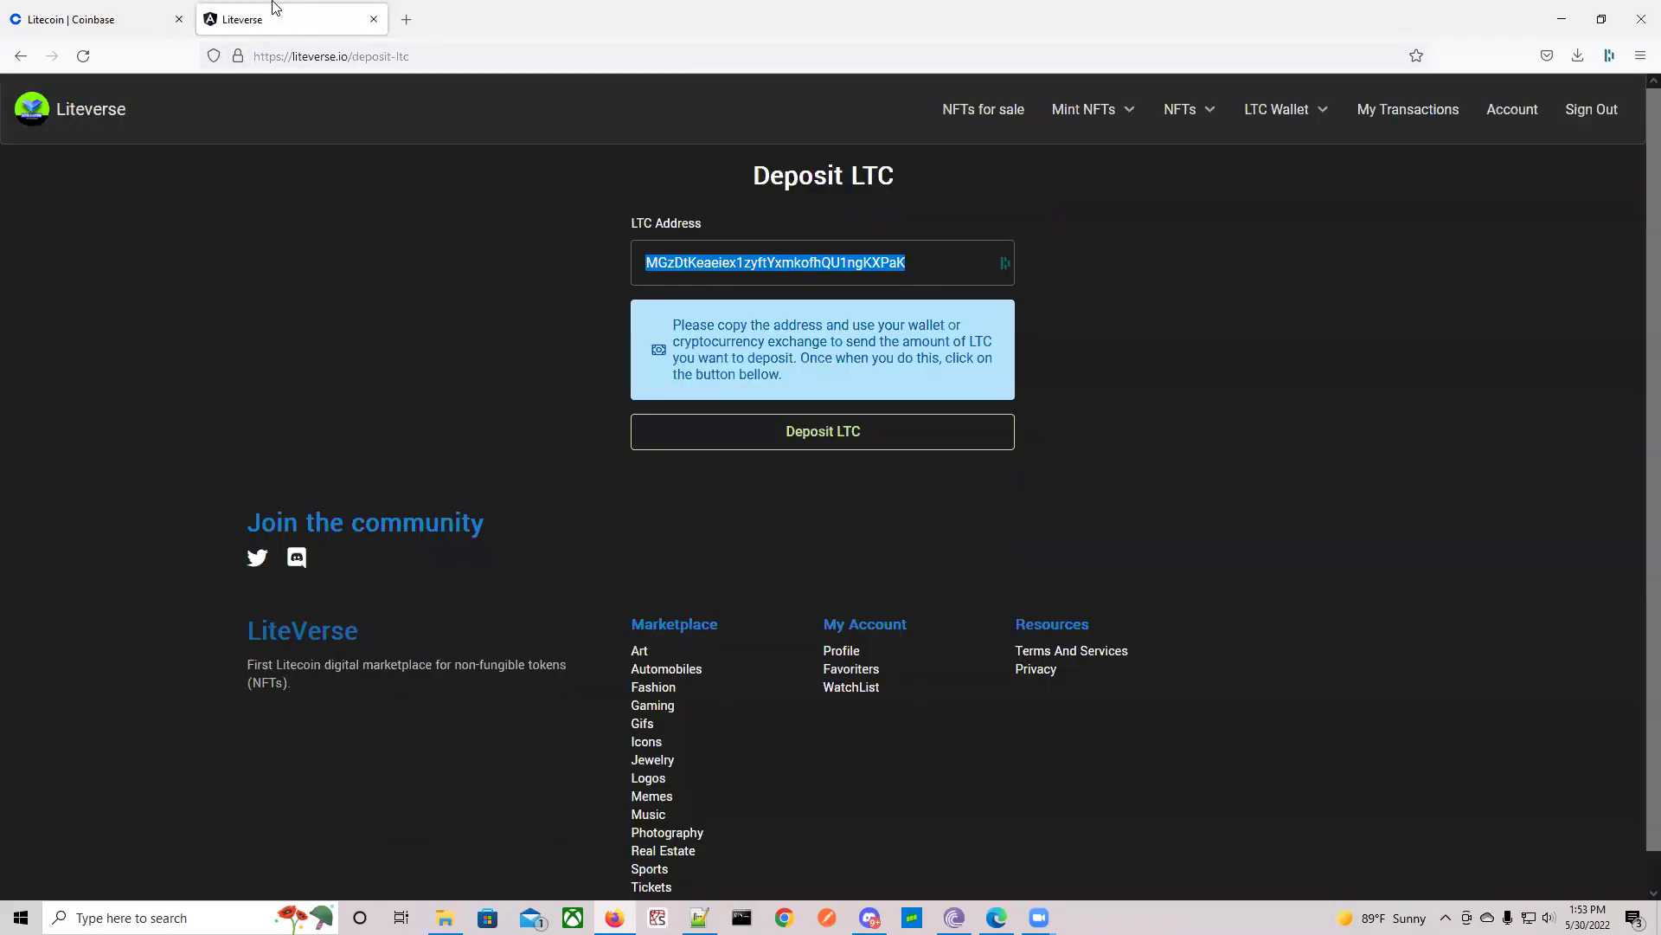
Confirm the 1 LTC deposit, review My Transactions, and close the extra video tab.
left_click(799, 435)
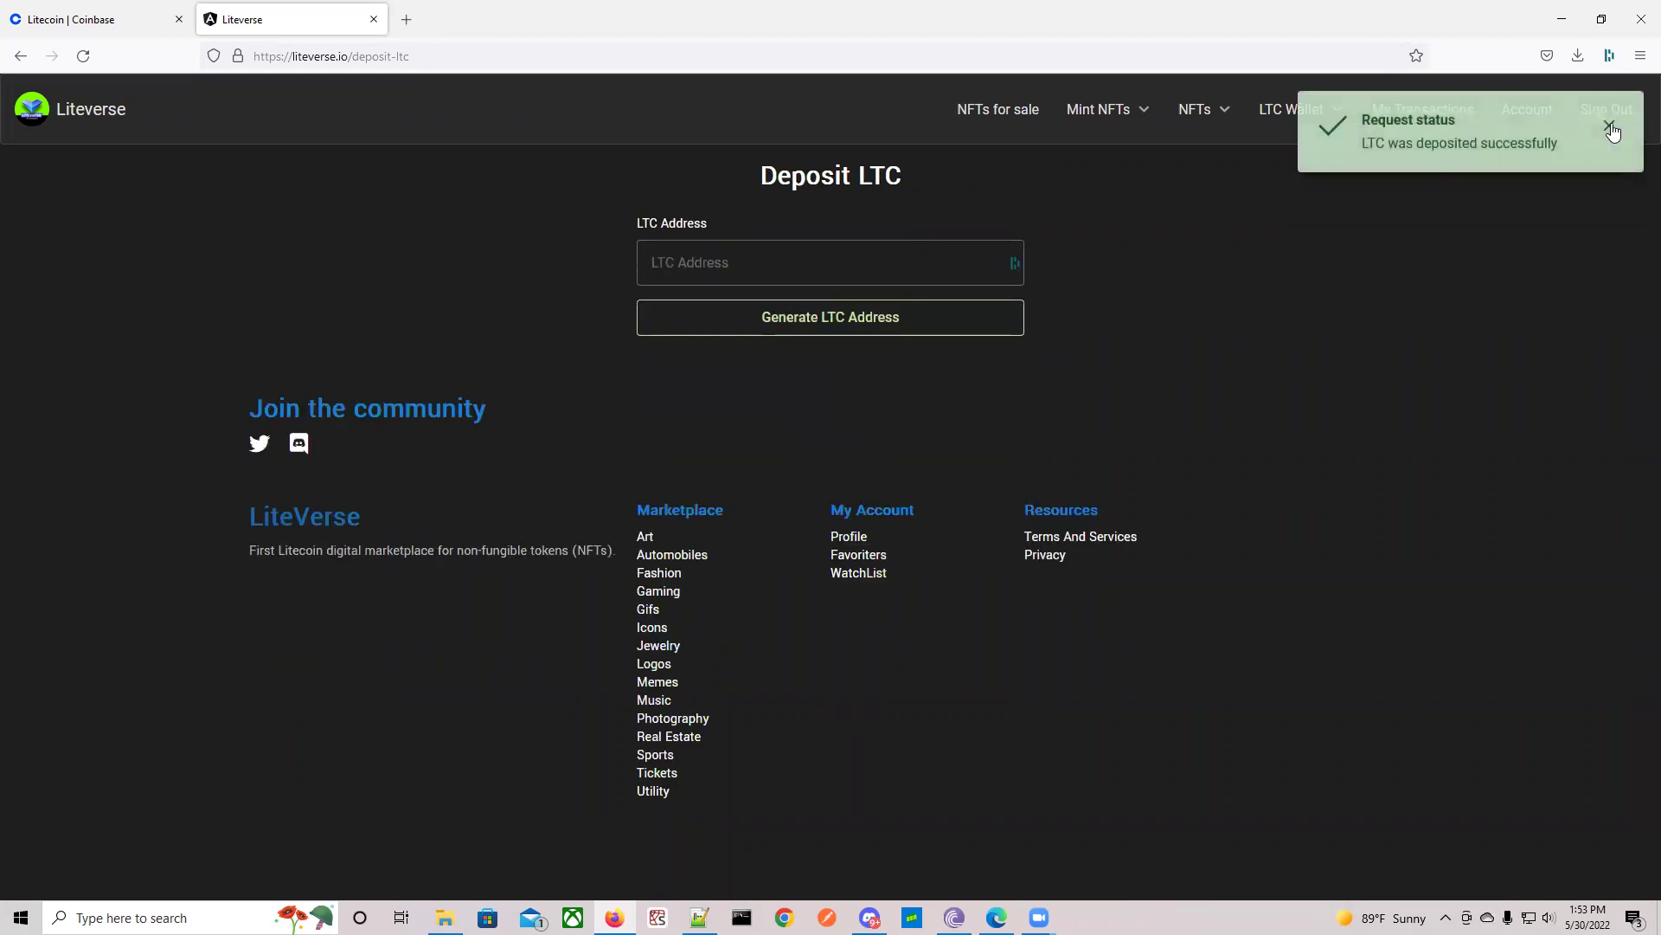
left_click(1610, 128)
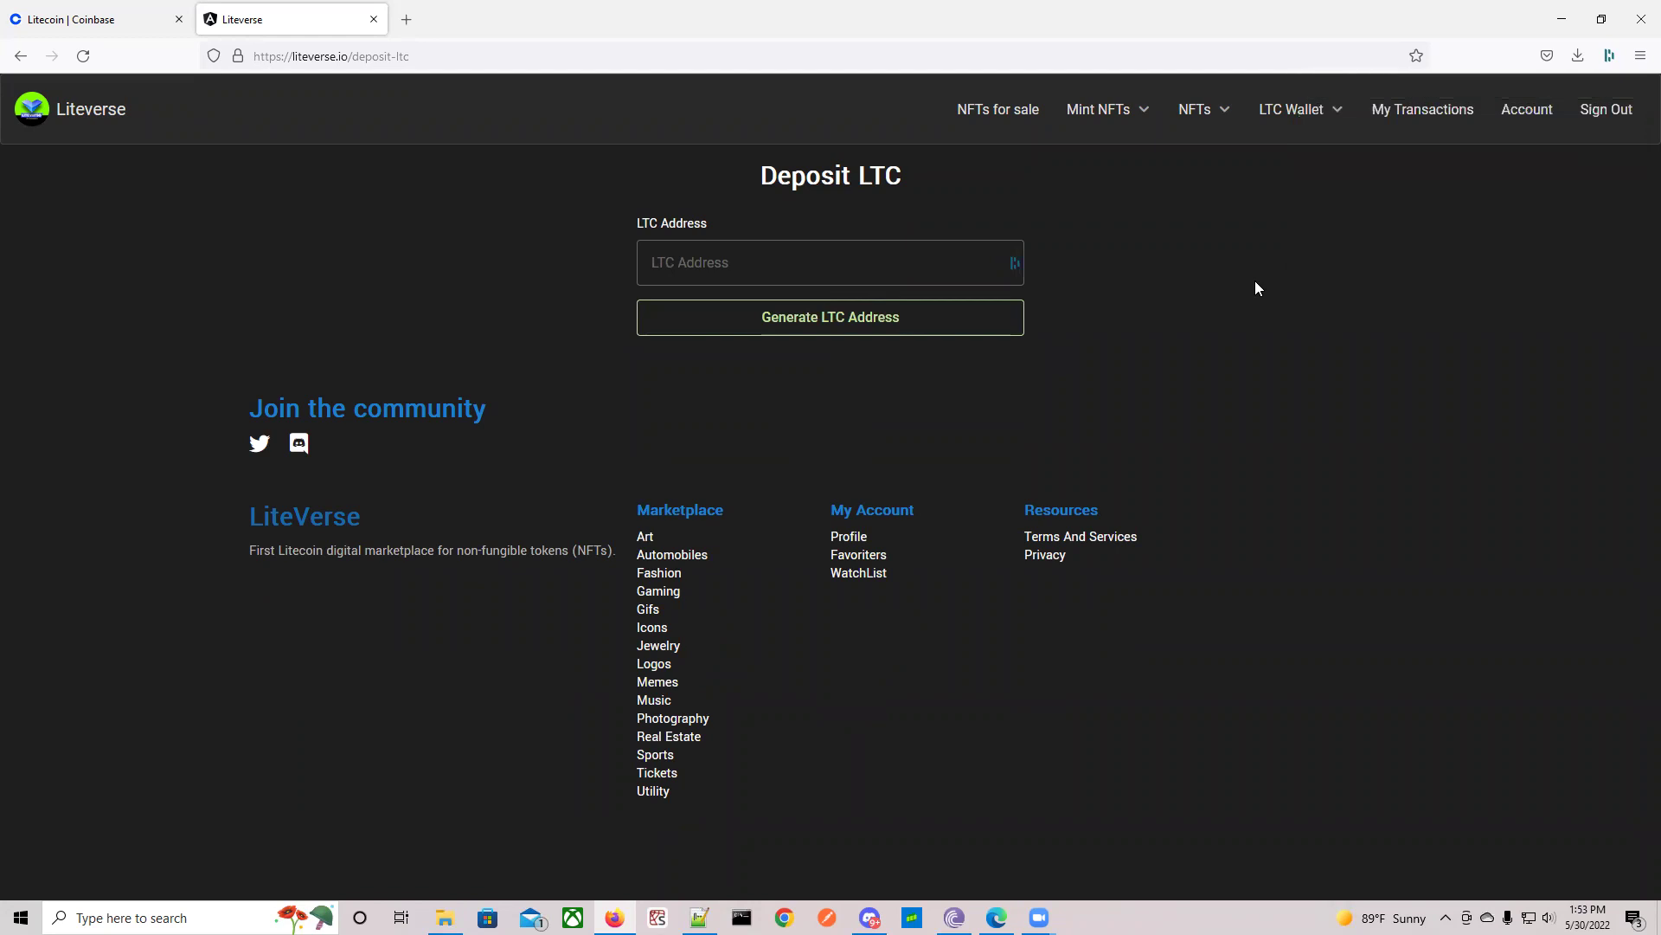
left_click(1425, 111)
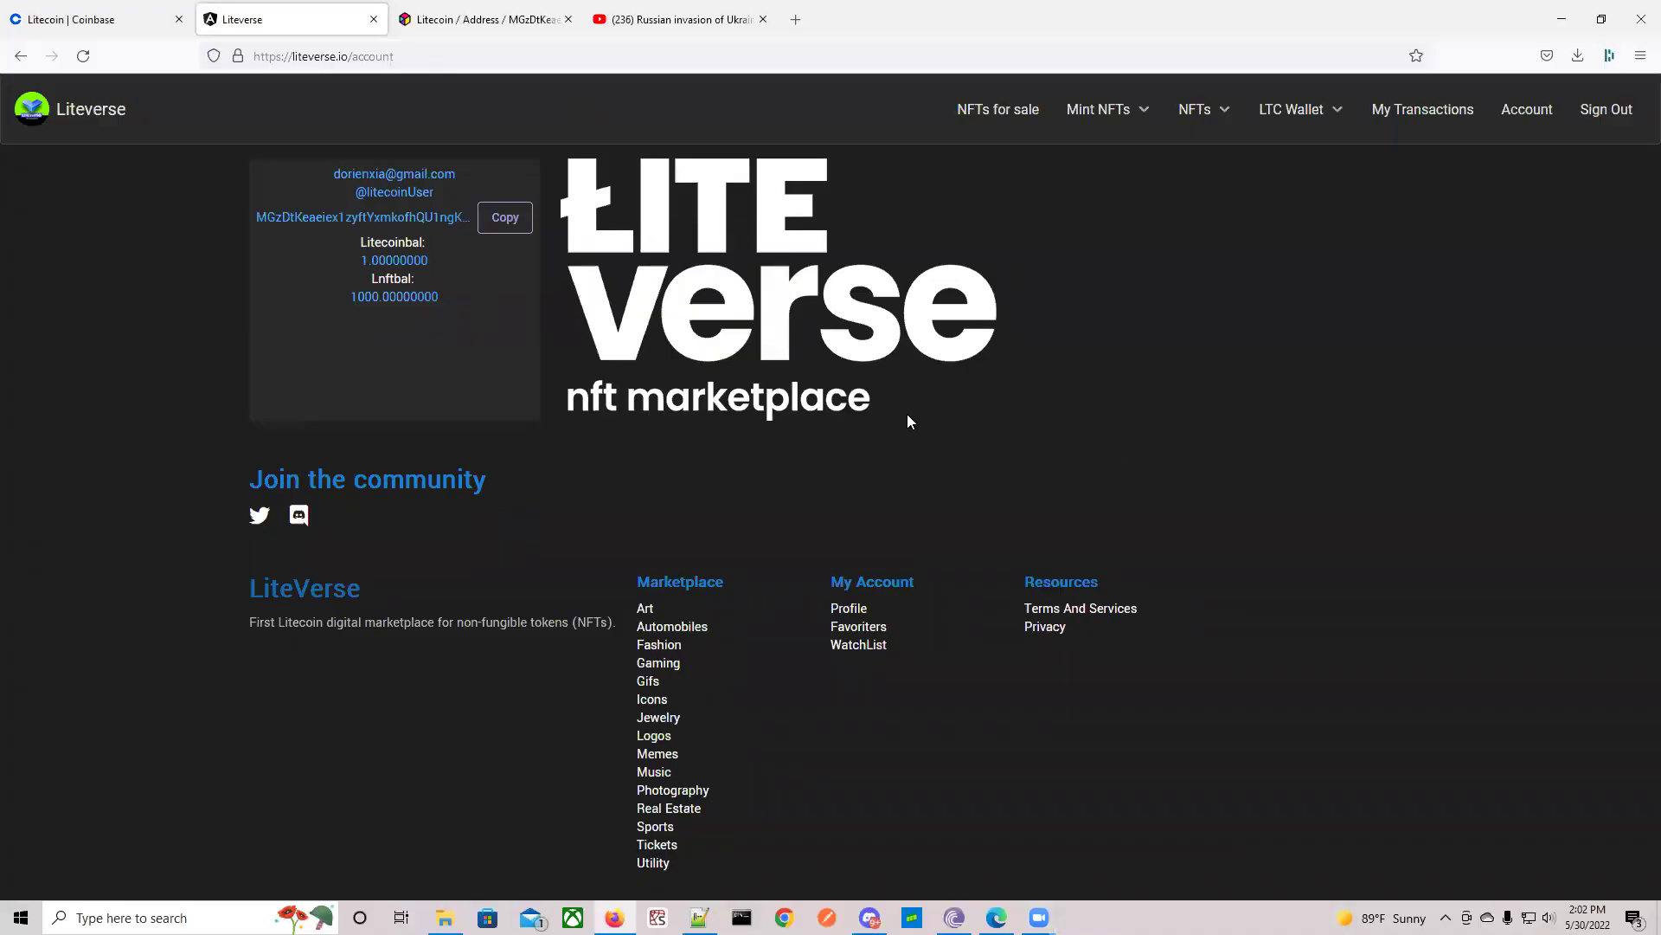
left_click(763, 19)
Check the Blockchair page showing 1 LTC received, then return to the Liteverse account page.
left_click(532, 19)
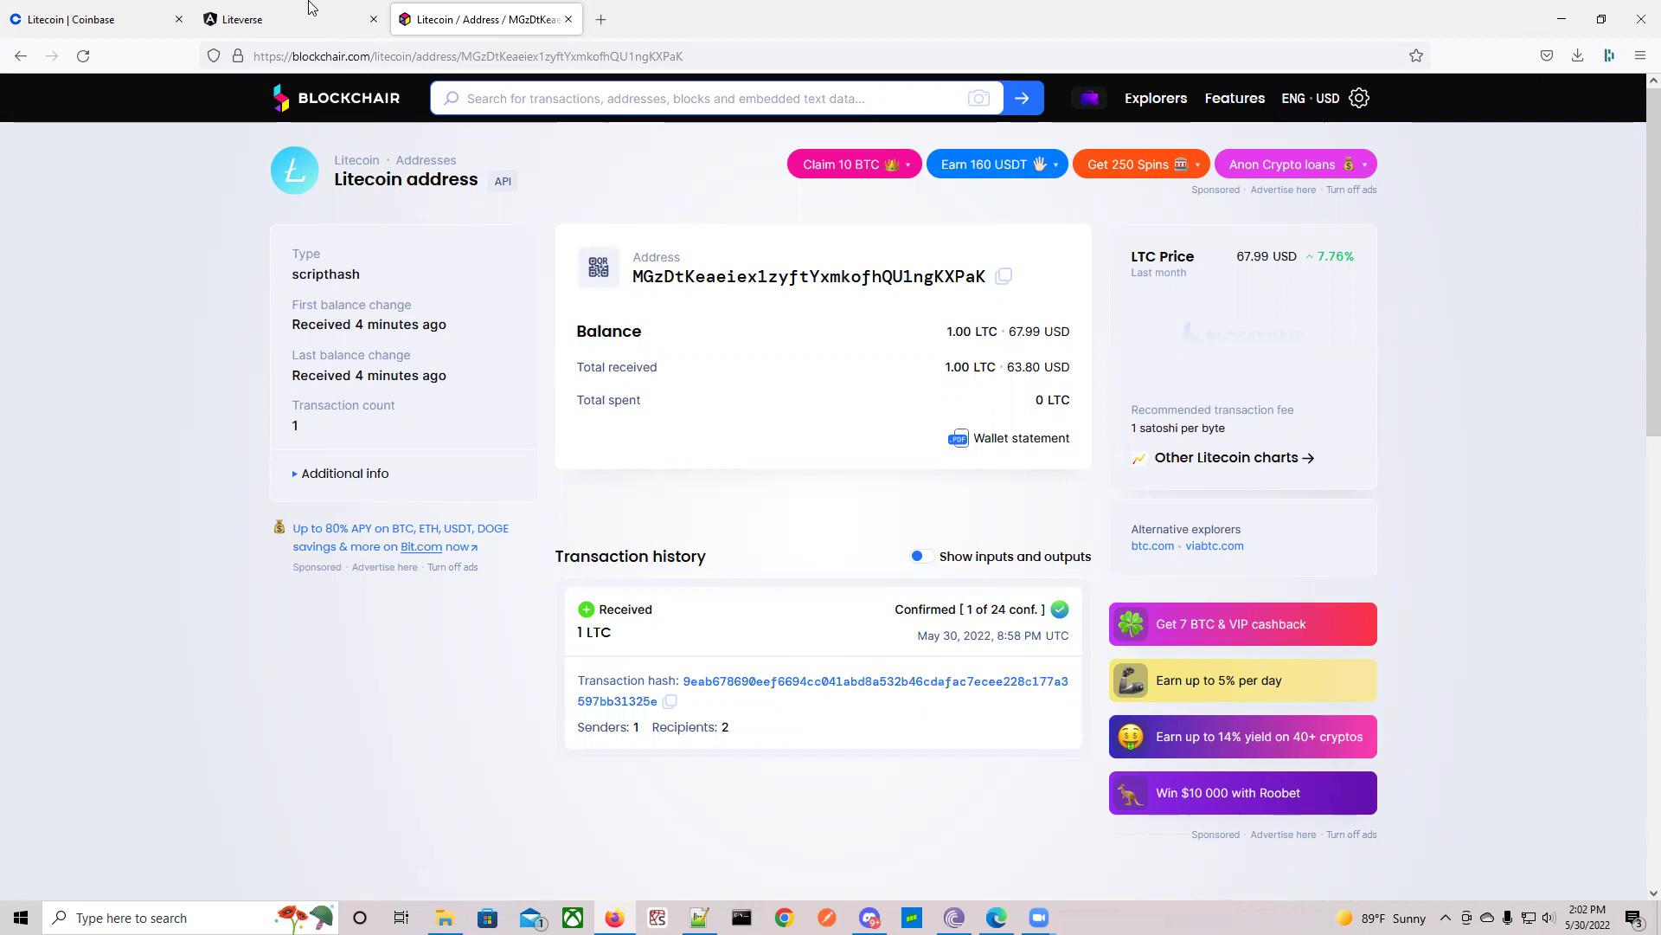
left_click(339, 19)
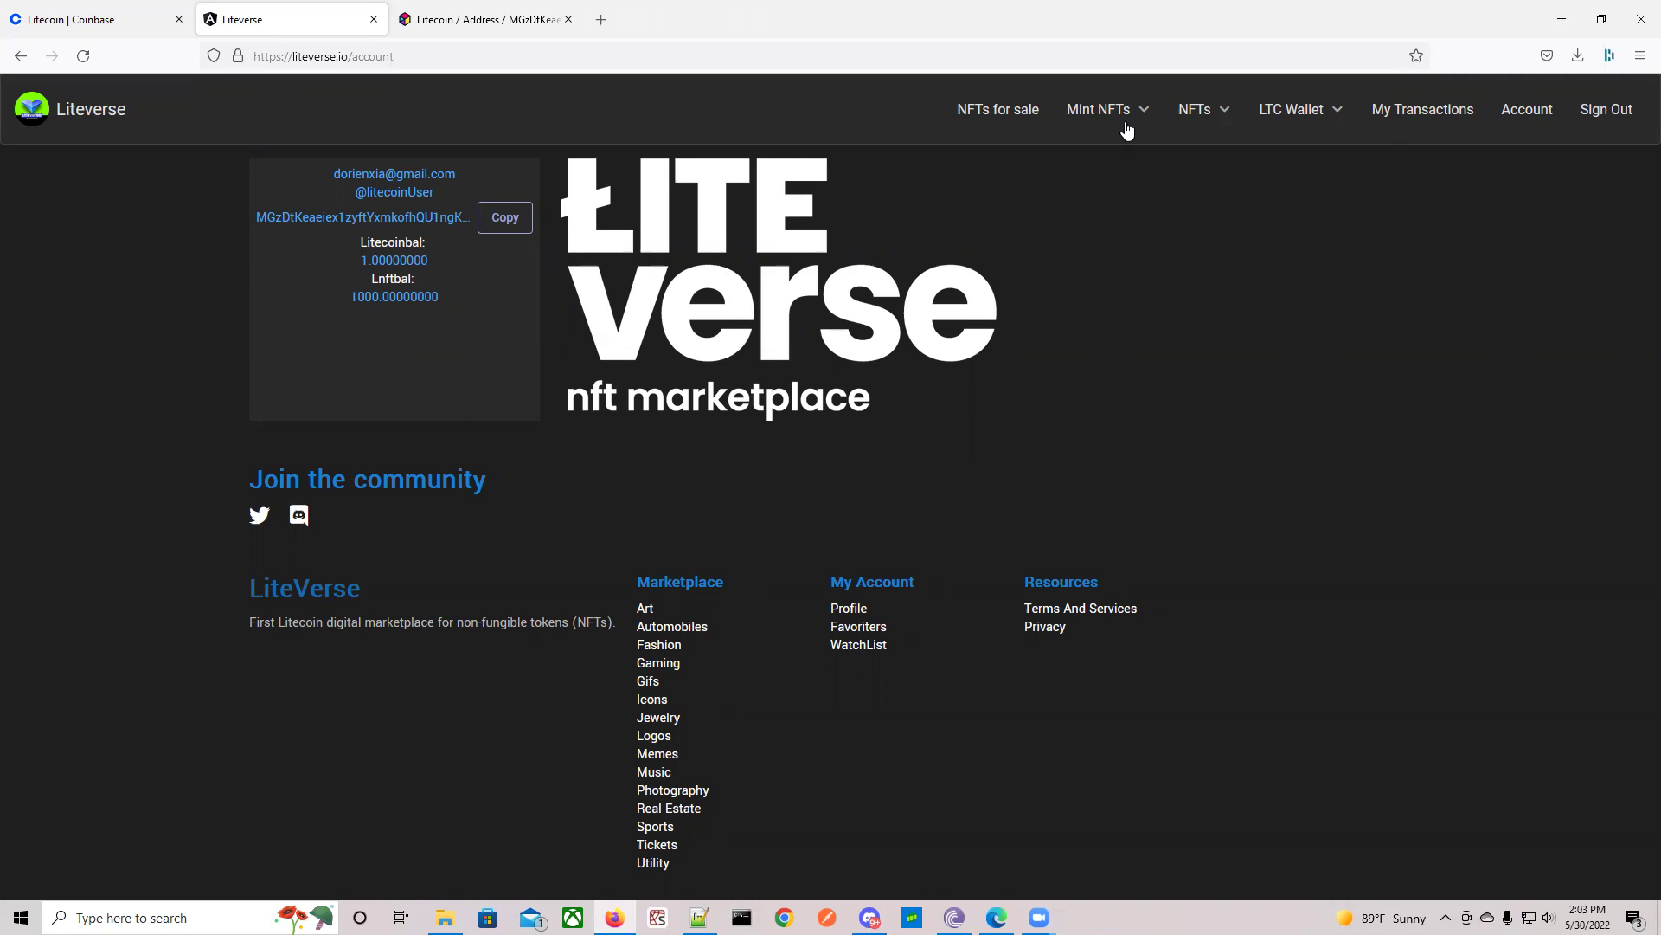
left_click(601, 19)
Search Google Images for 'meme stocks' and save the first stonks picture as stonkMeme.
left_click(632, 292)
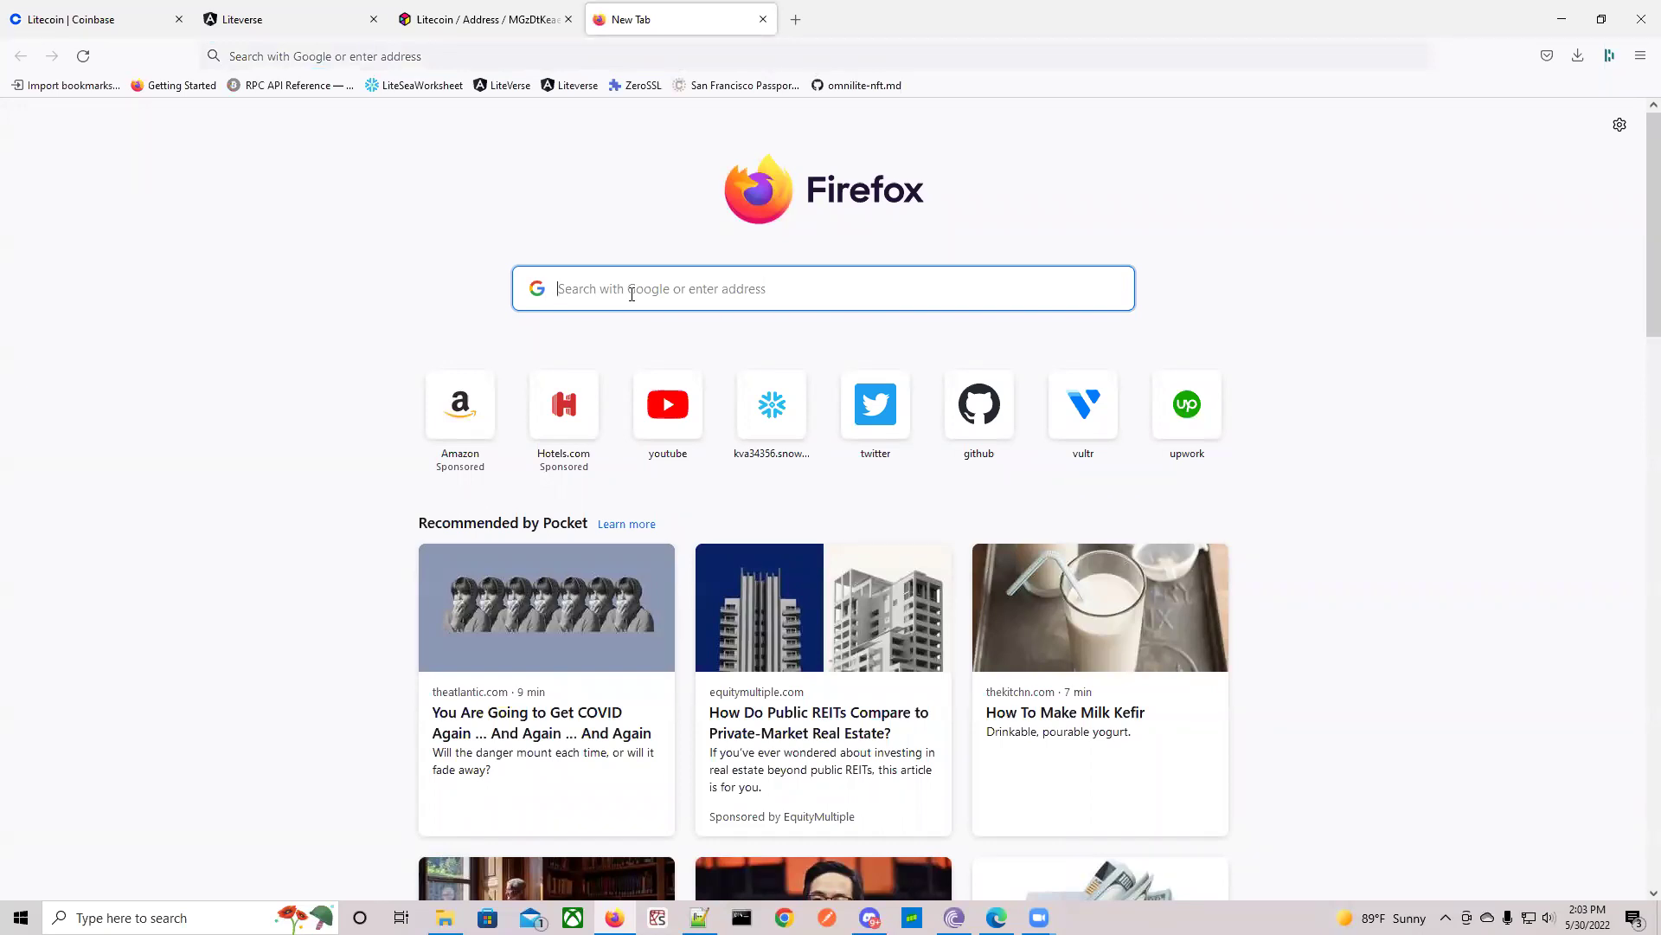
type("meme ")
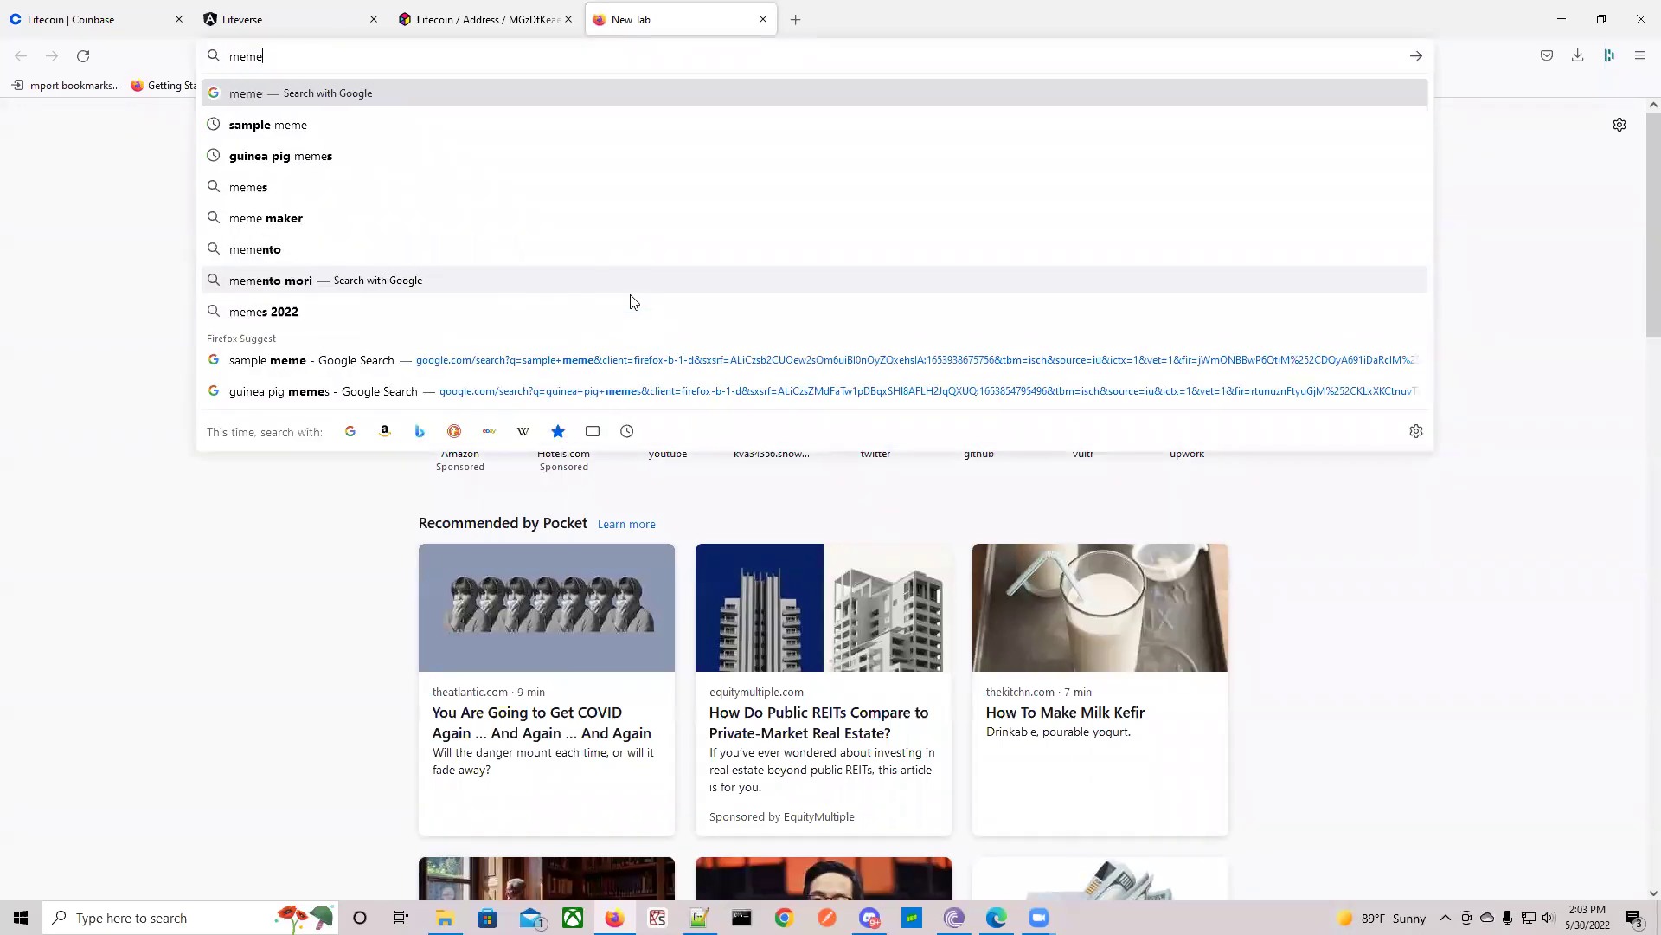
type("stocks")
key("Return")
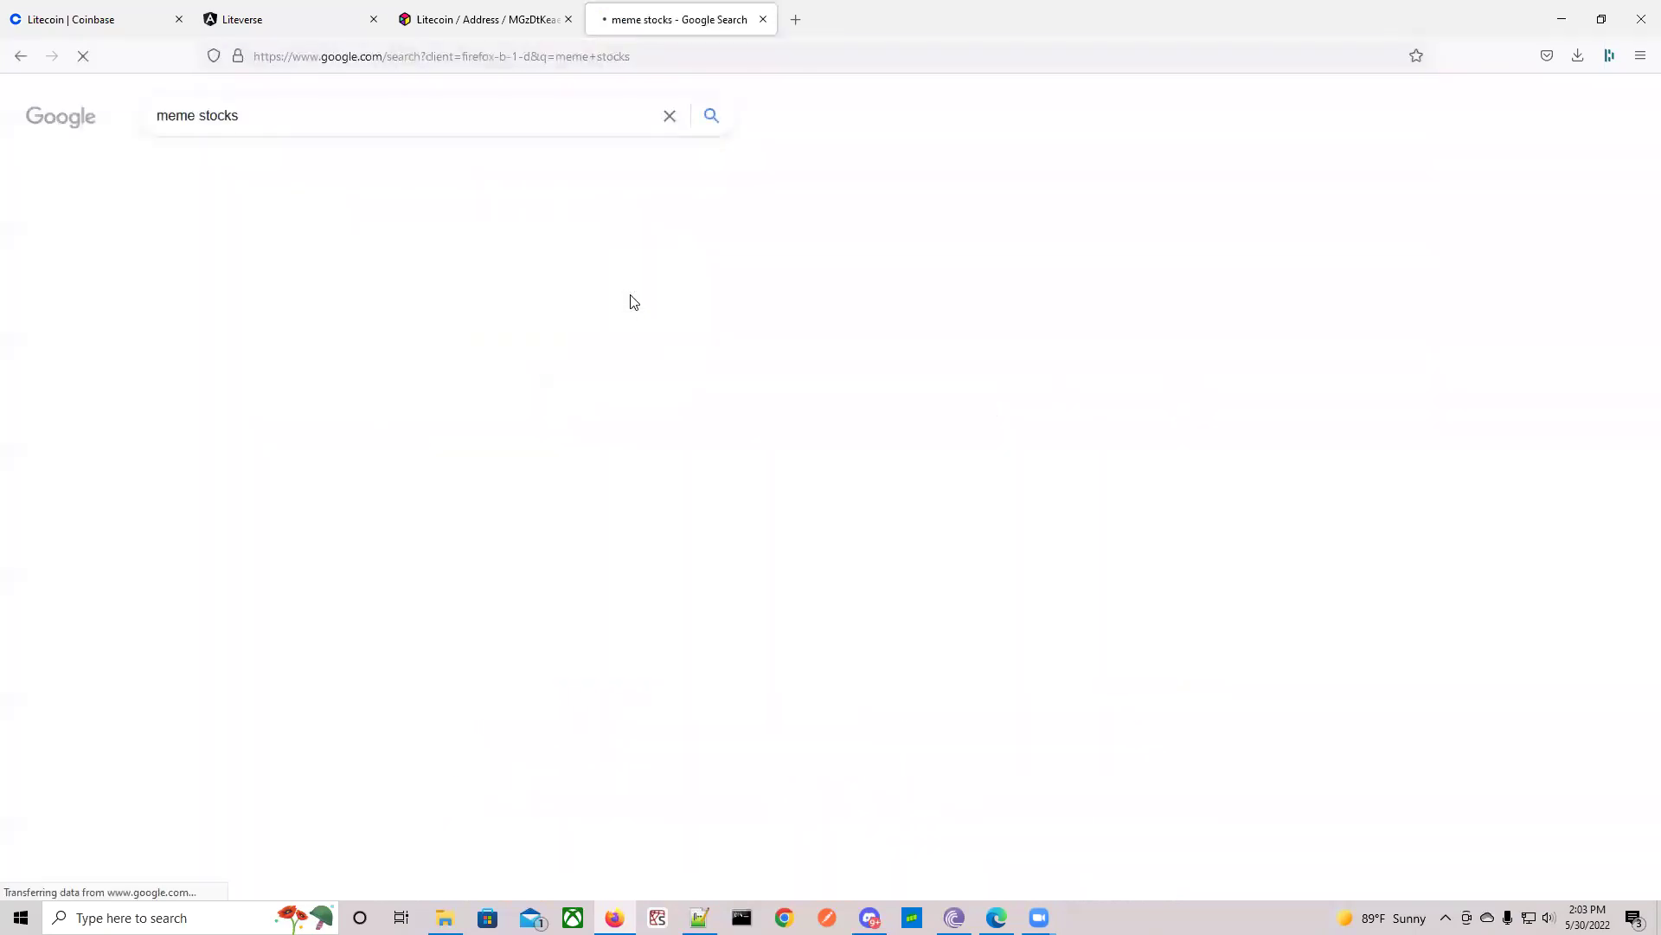
left_click(311, 170)
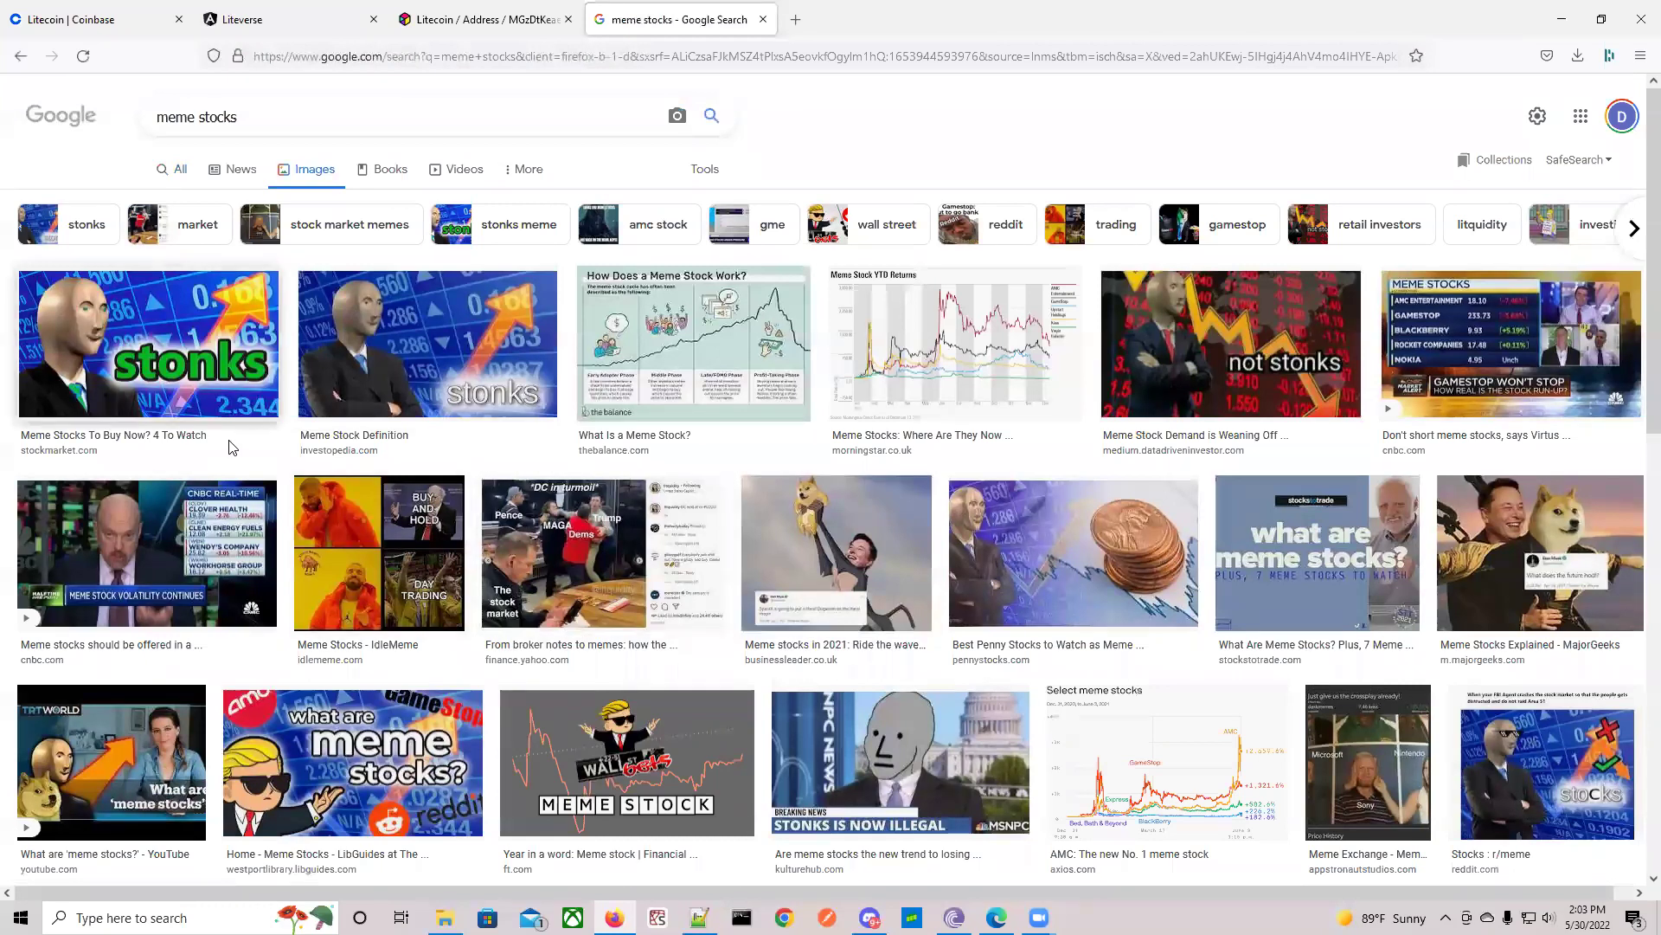
right_click(171, 350)
left_click(217, 584)
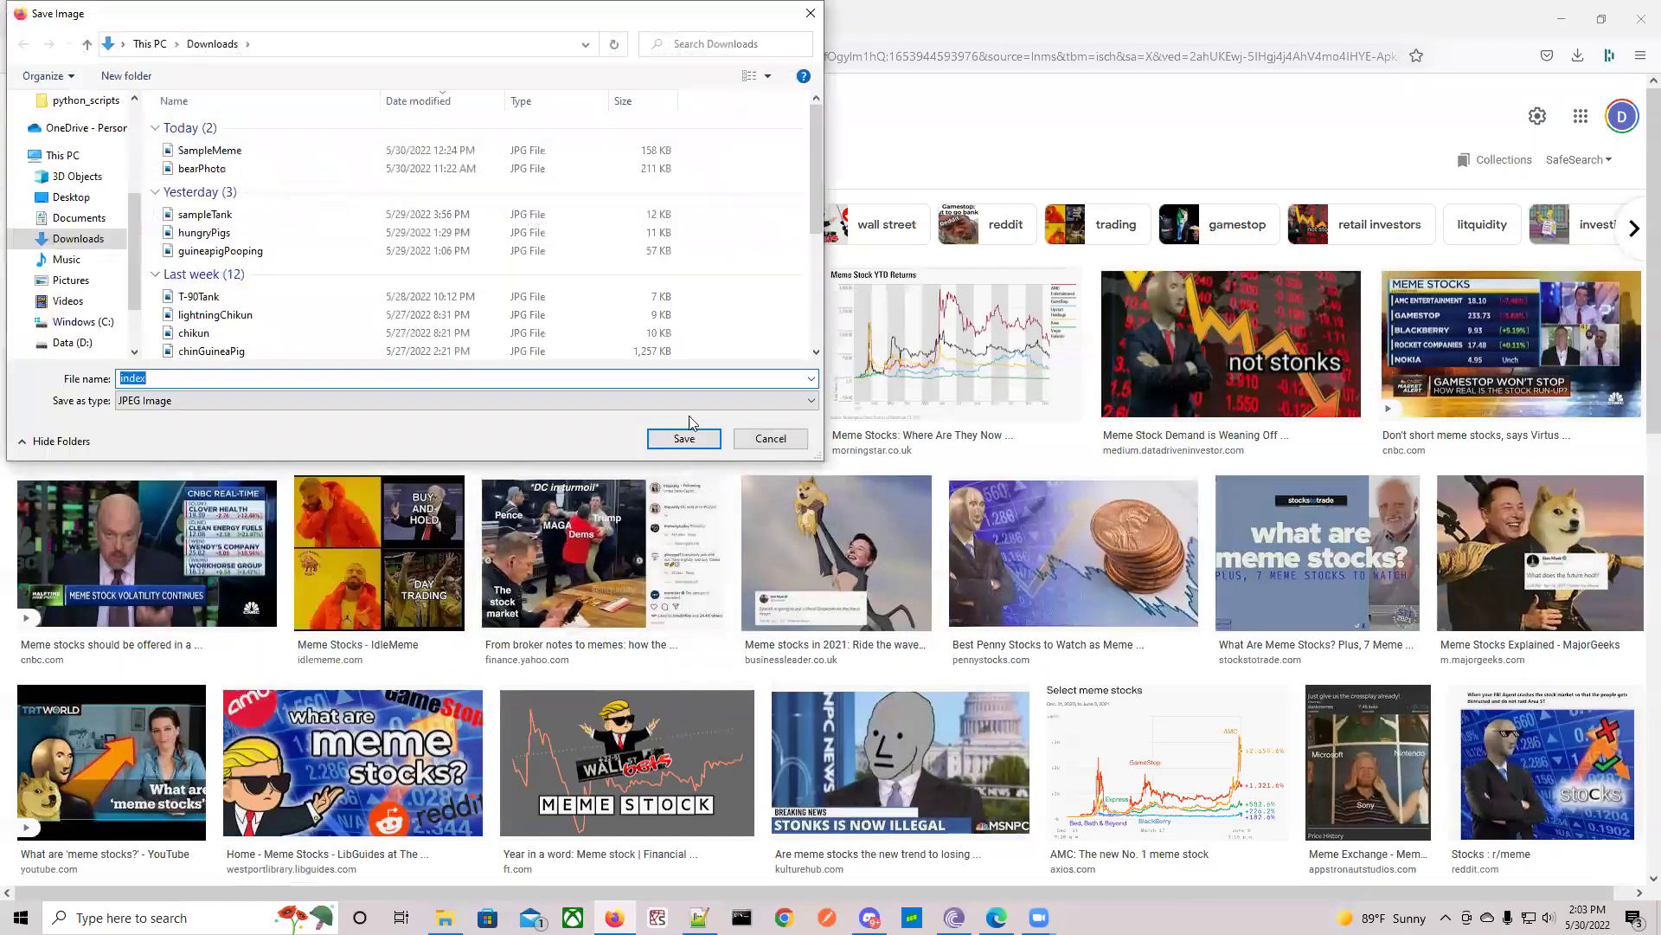
type("stonkMeme")
key("Return")
left_click(285, 19)
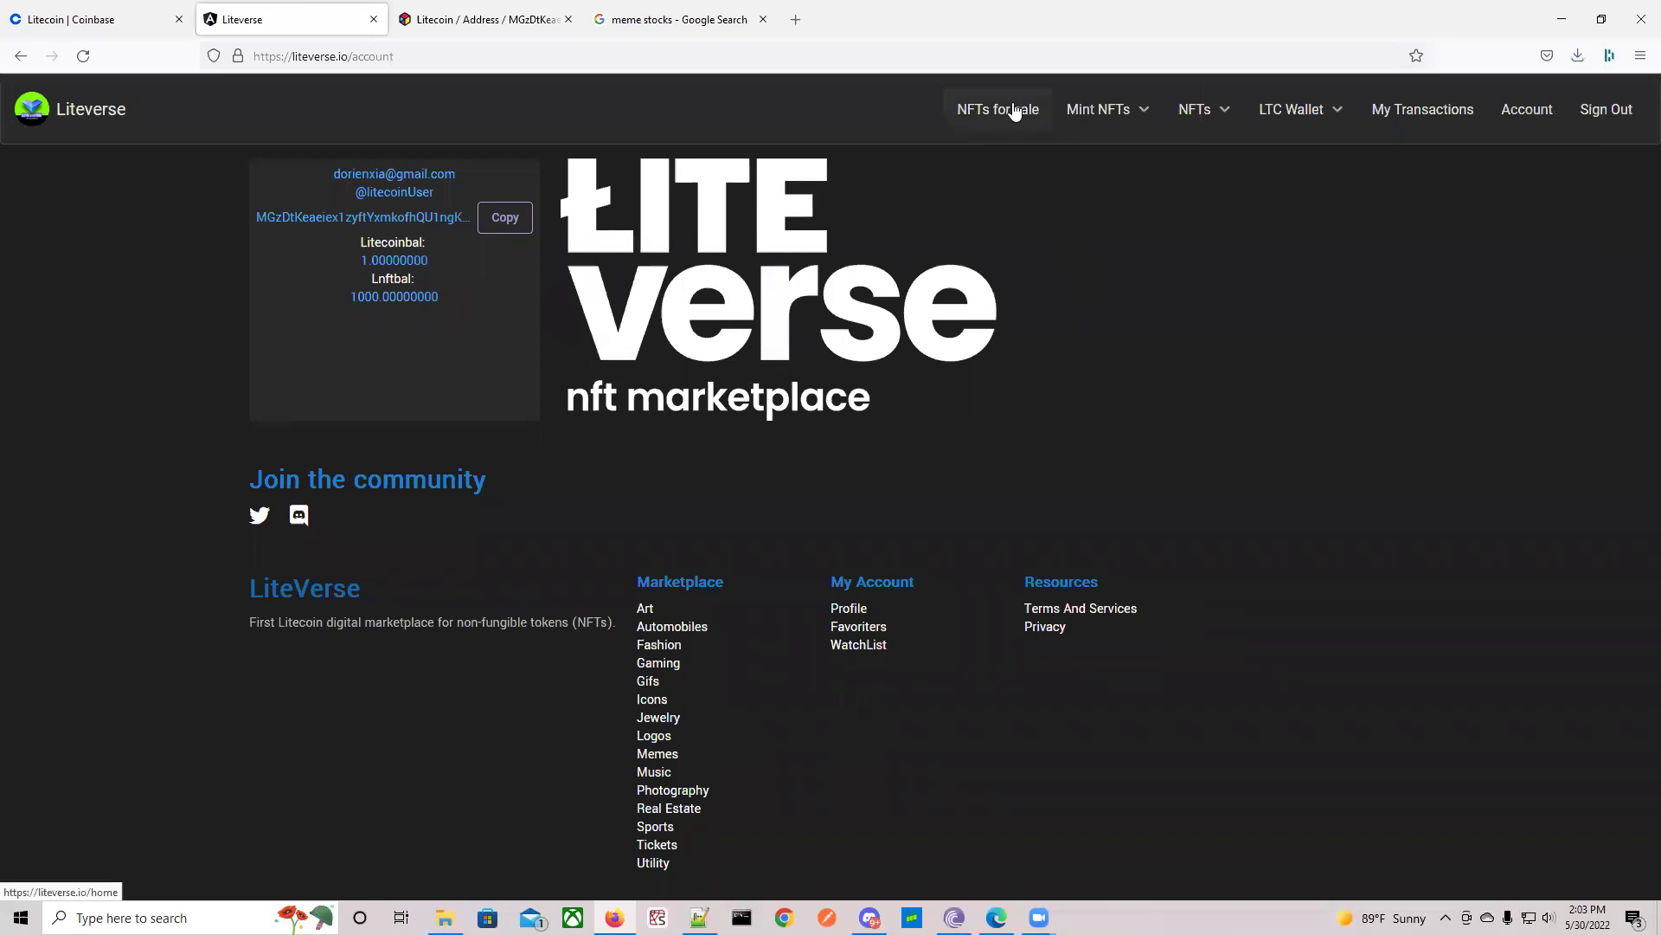
Upload stonkMeme.jpg via Mint NFTs > Create IPFs and view it under My IPFs.
left_click(1131, 121)
left_click(1057, 164)
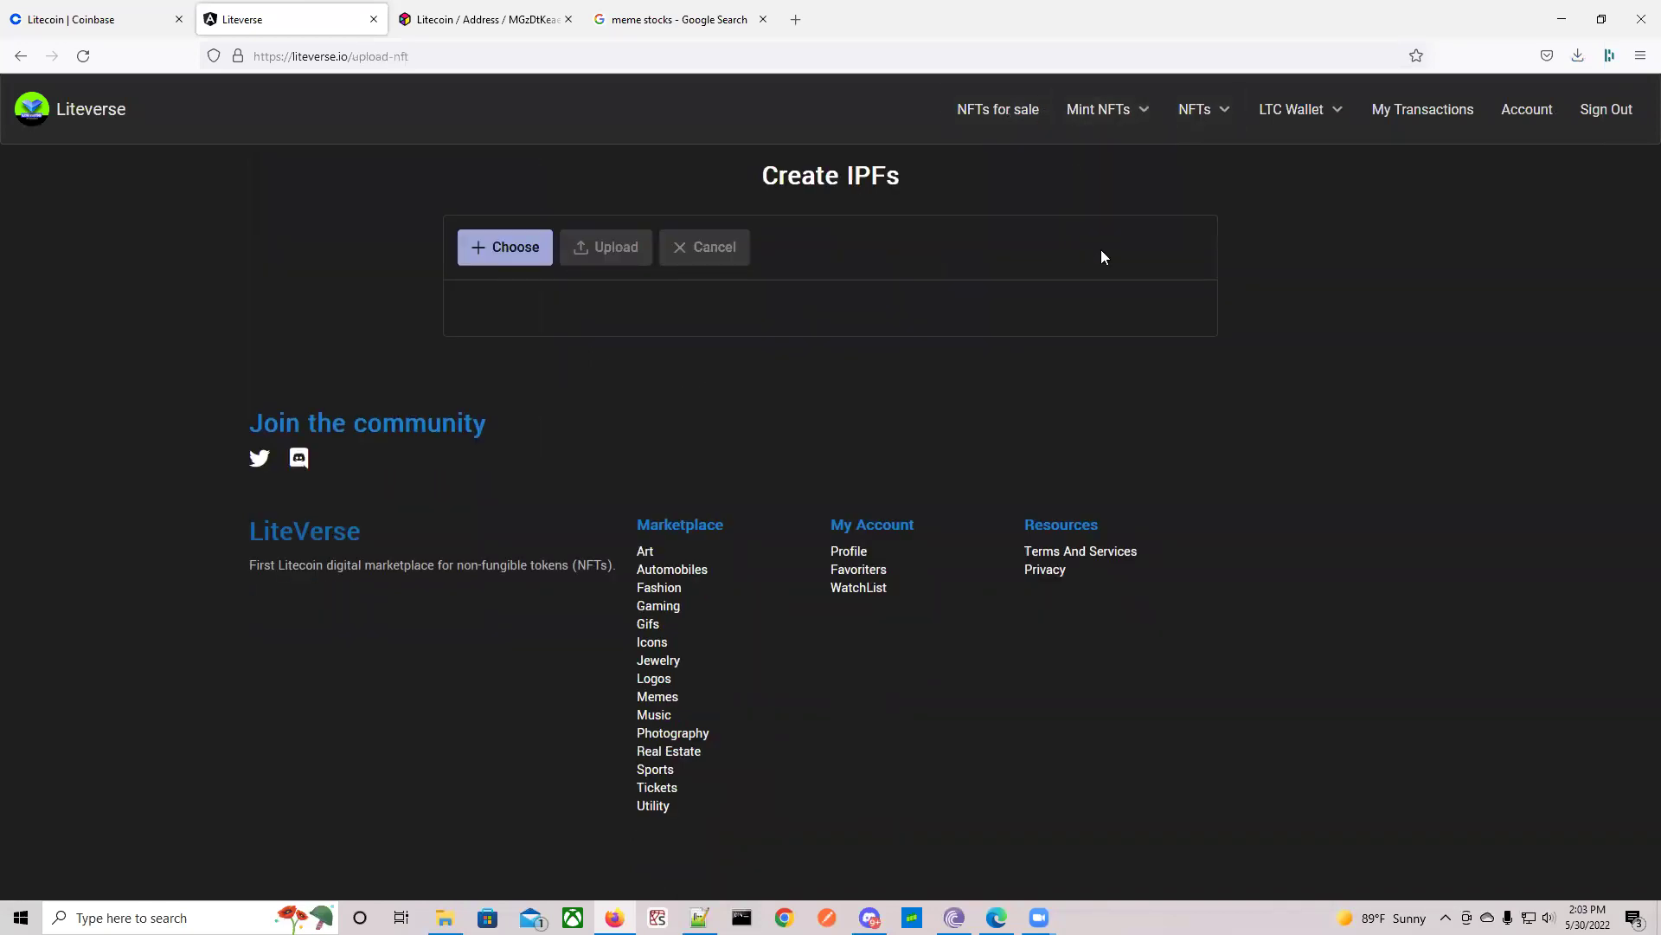
left_click(514, 249)
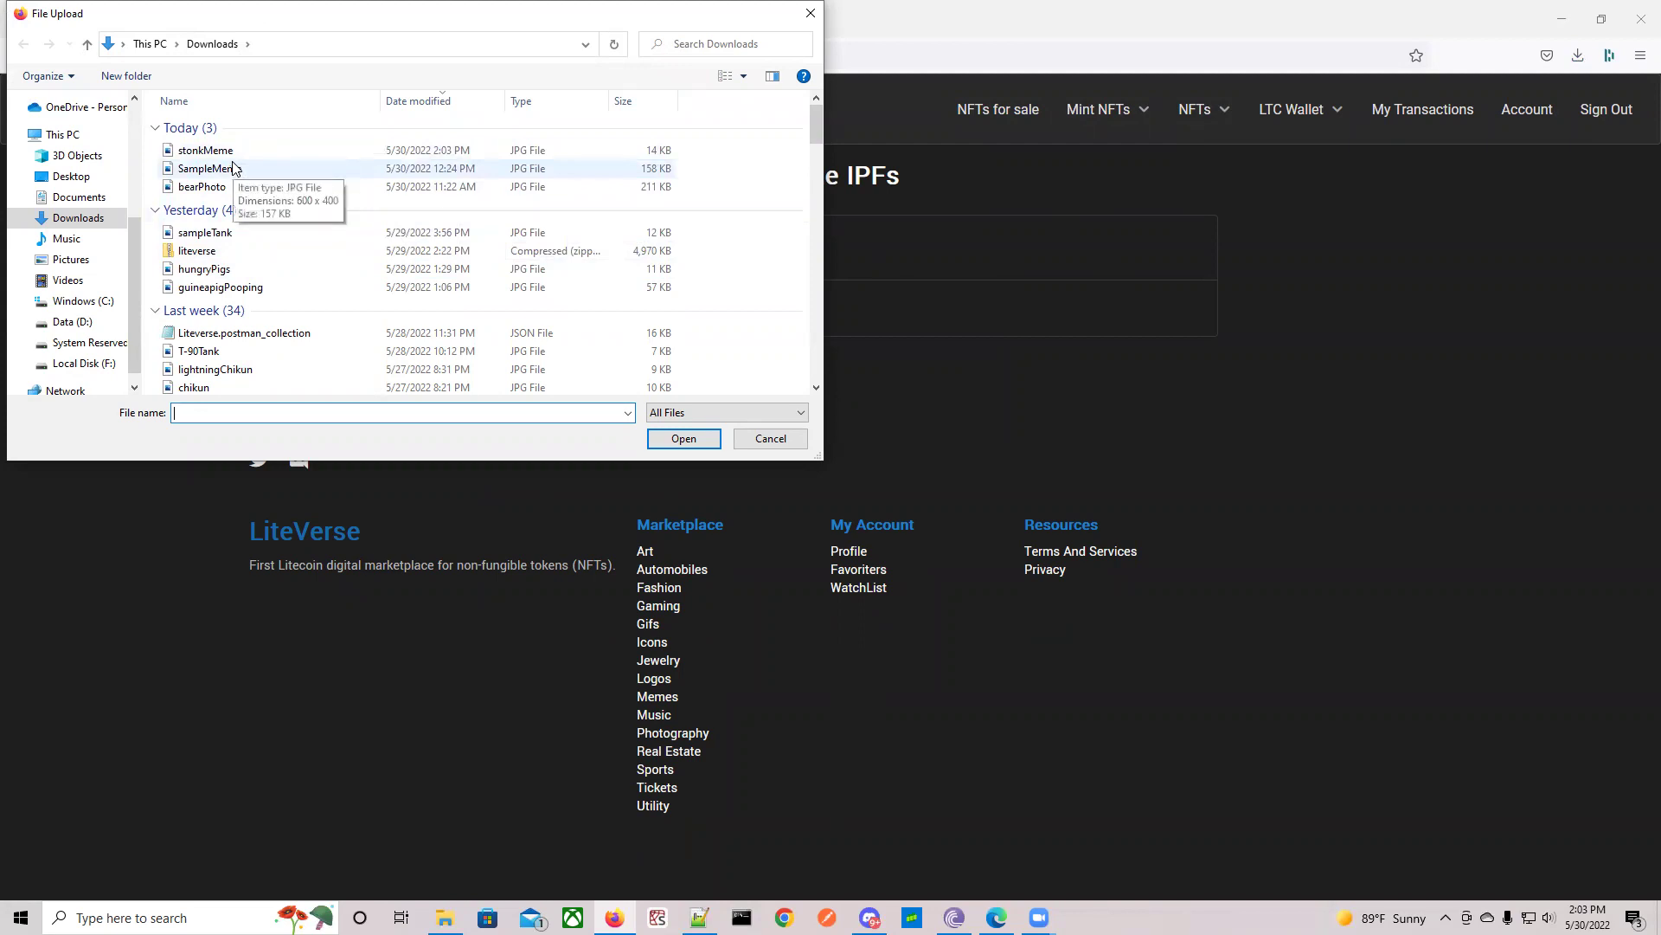
left_click(251, 152)
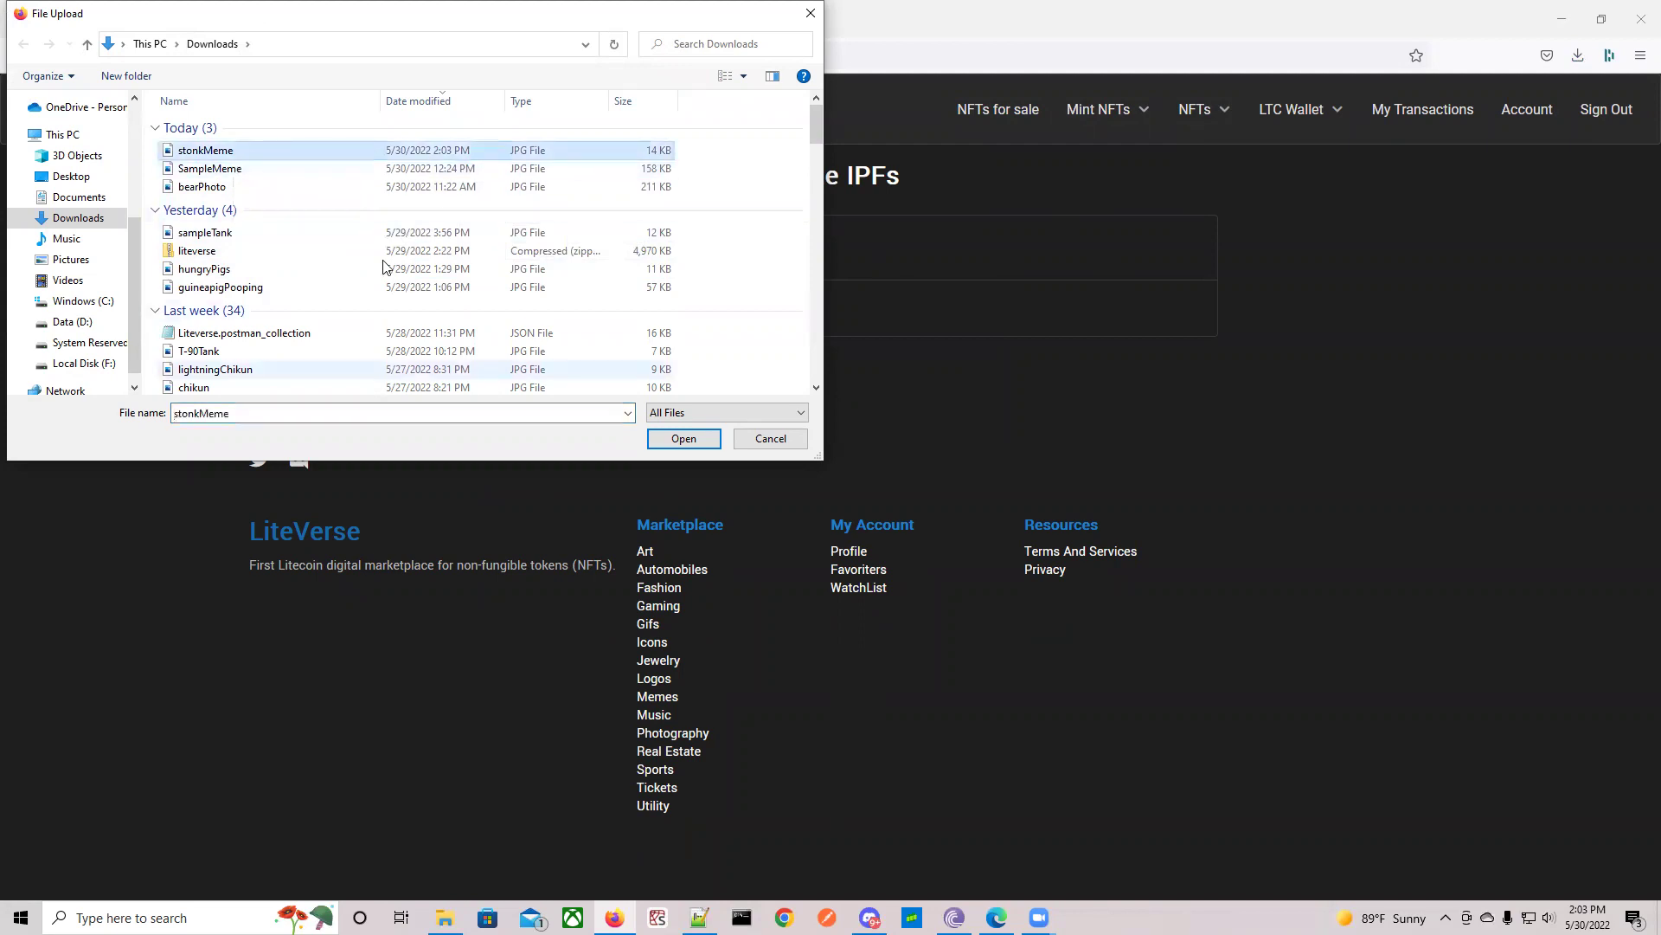
left_click(684, 439)
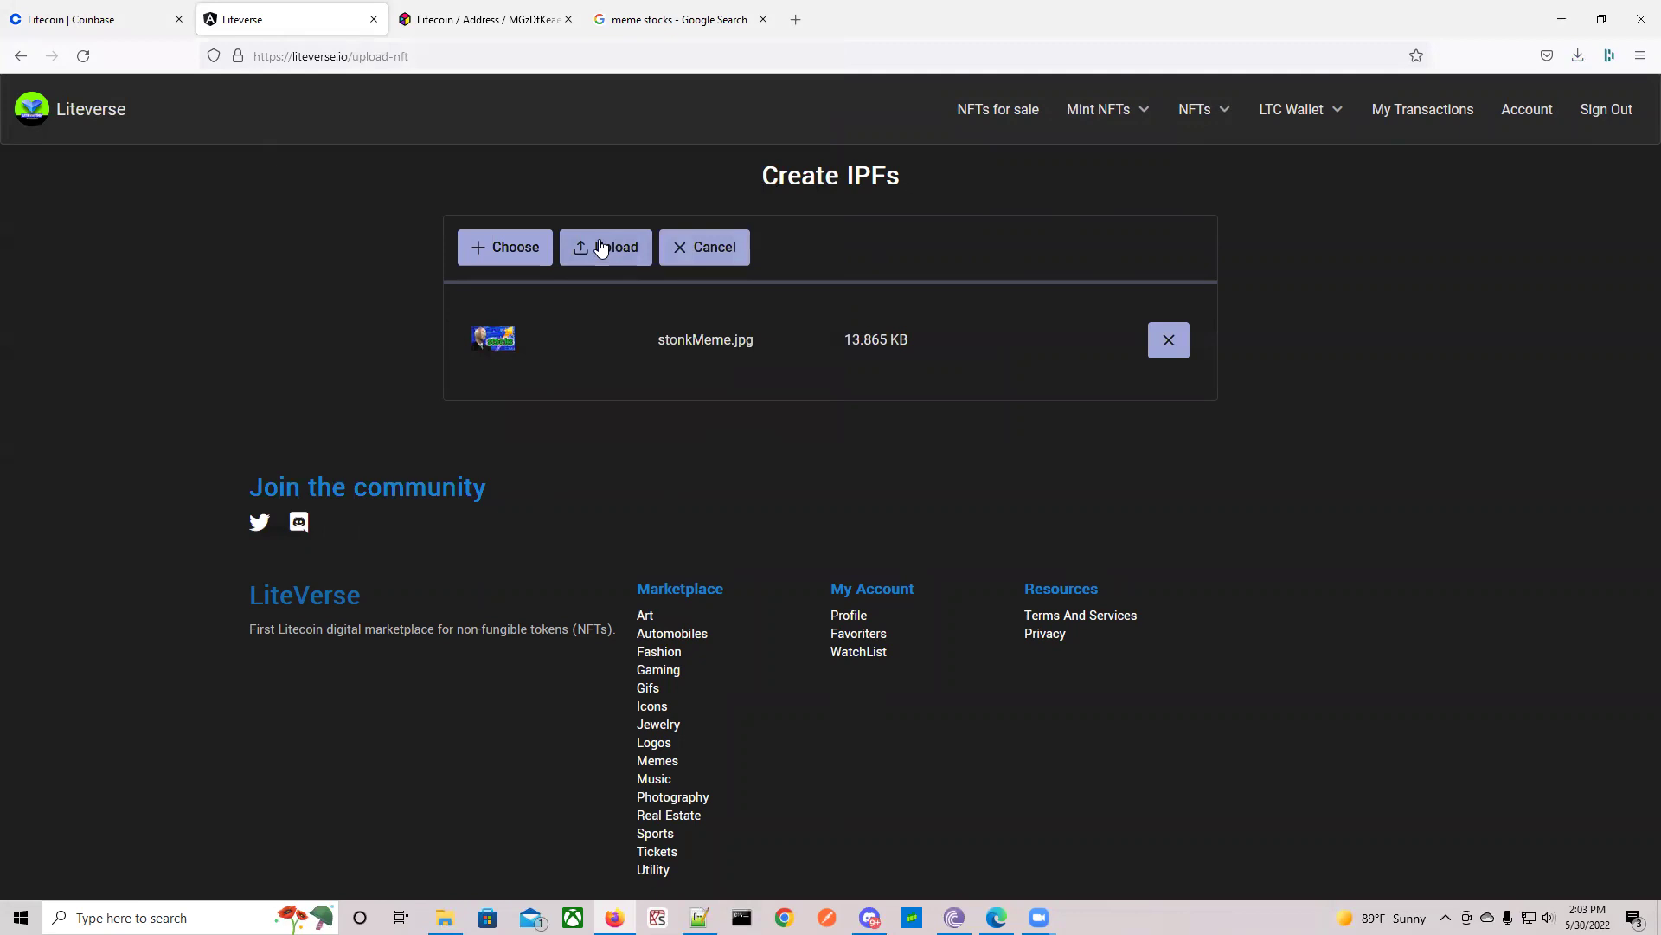
left_click(606, 248)
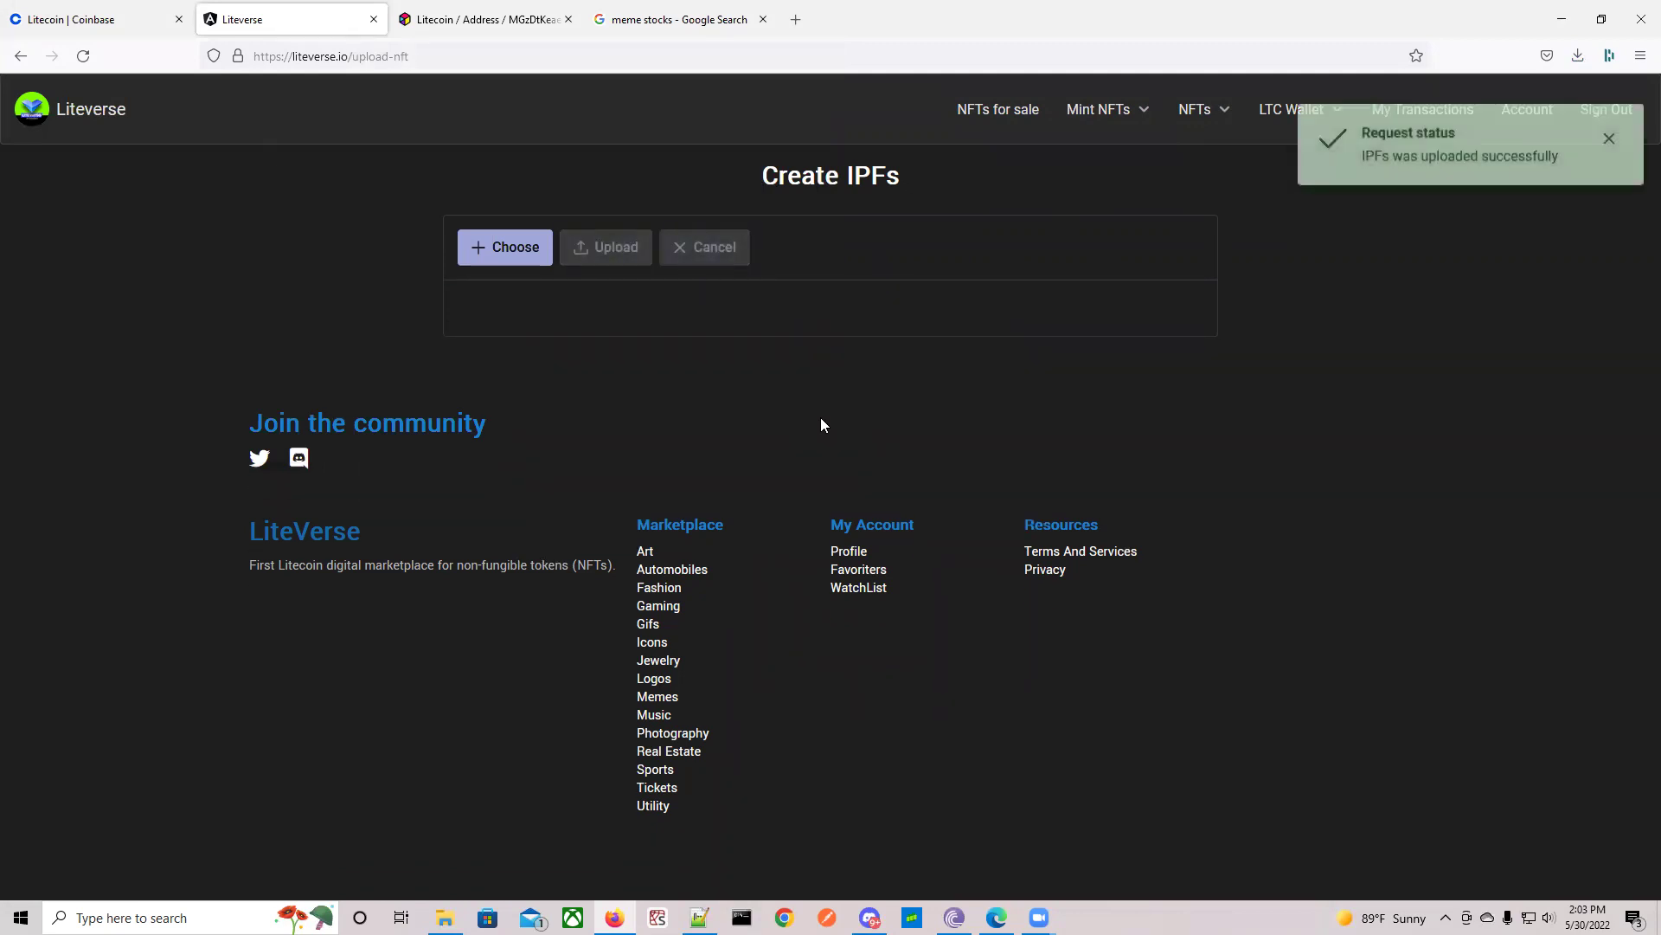
left_click(1611, 129)
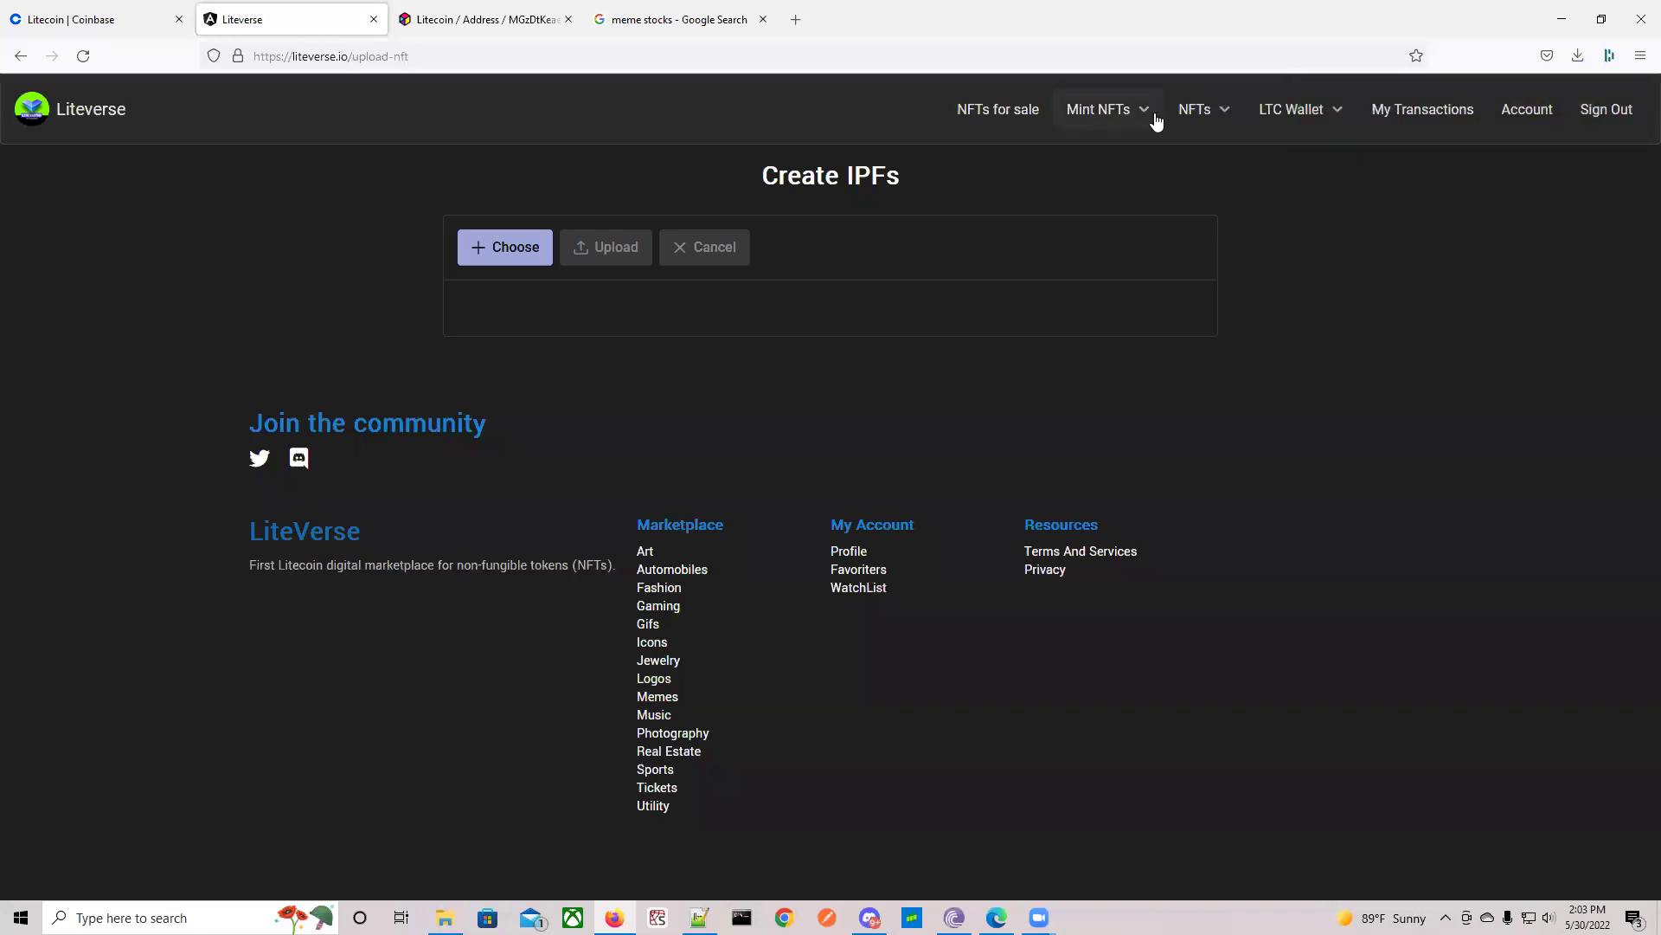
left_click(1119, 112)
left_click(1071, 196)
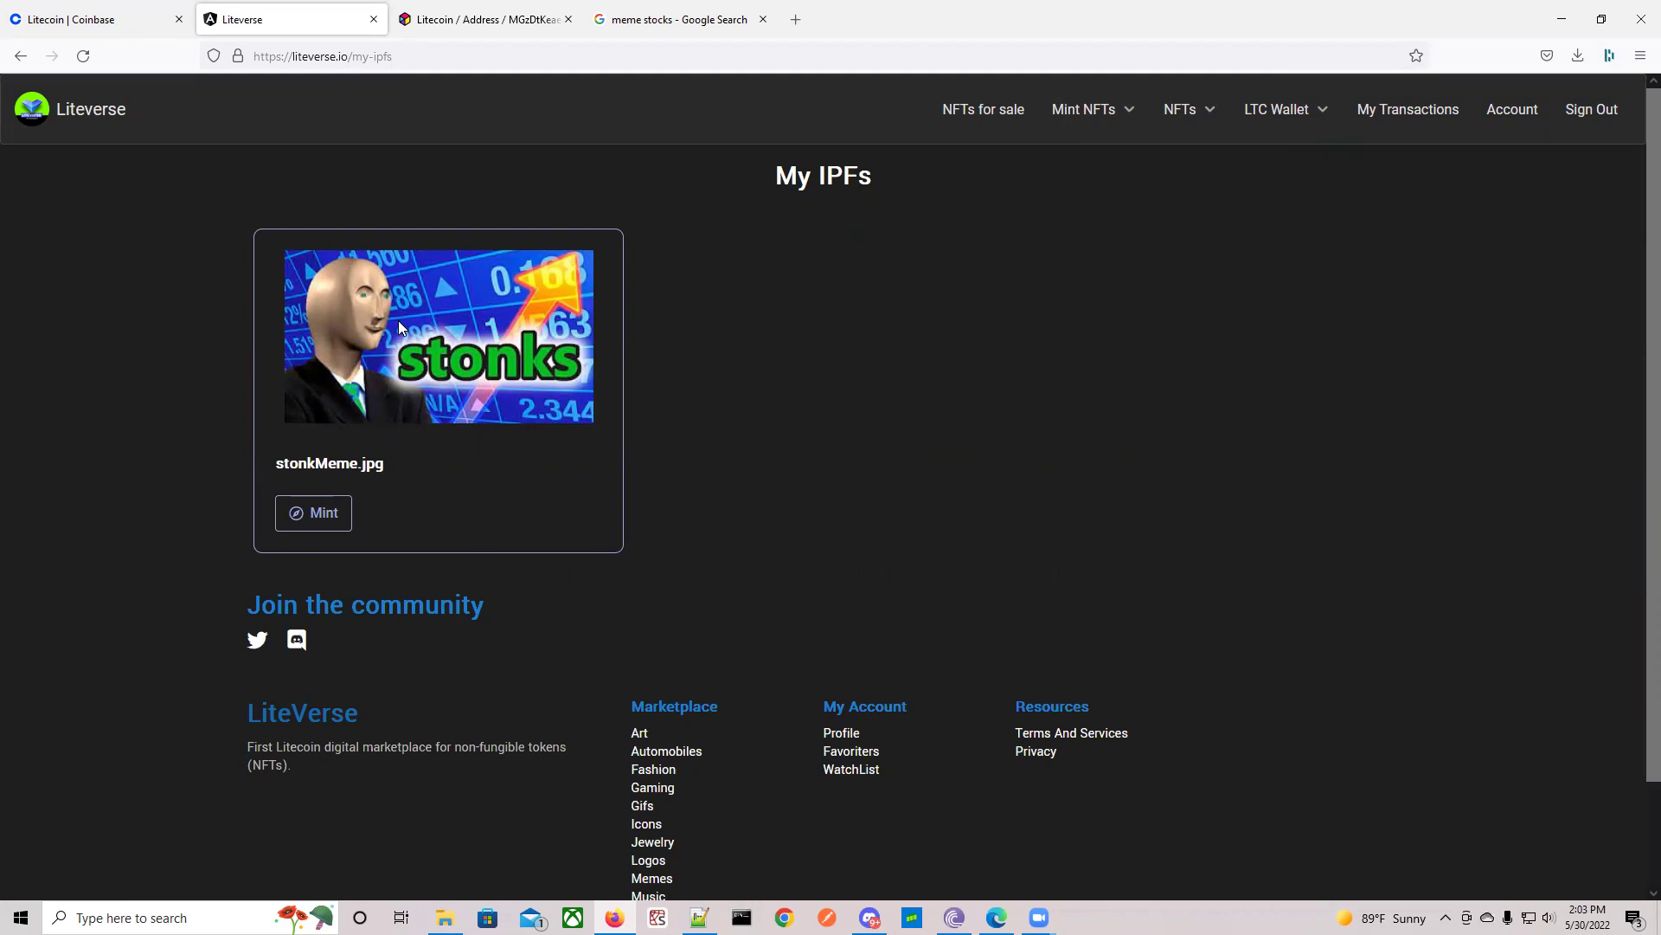
From the stonks image's Mint form, create collection Stonks: subcategory Collection, url NA, 'Memes about Stonks'.
left_click(282, 514)
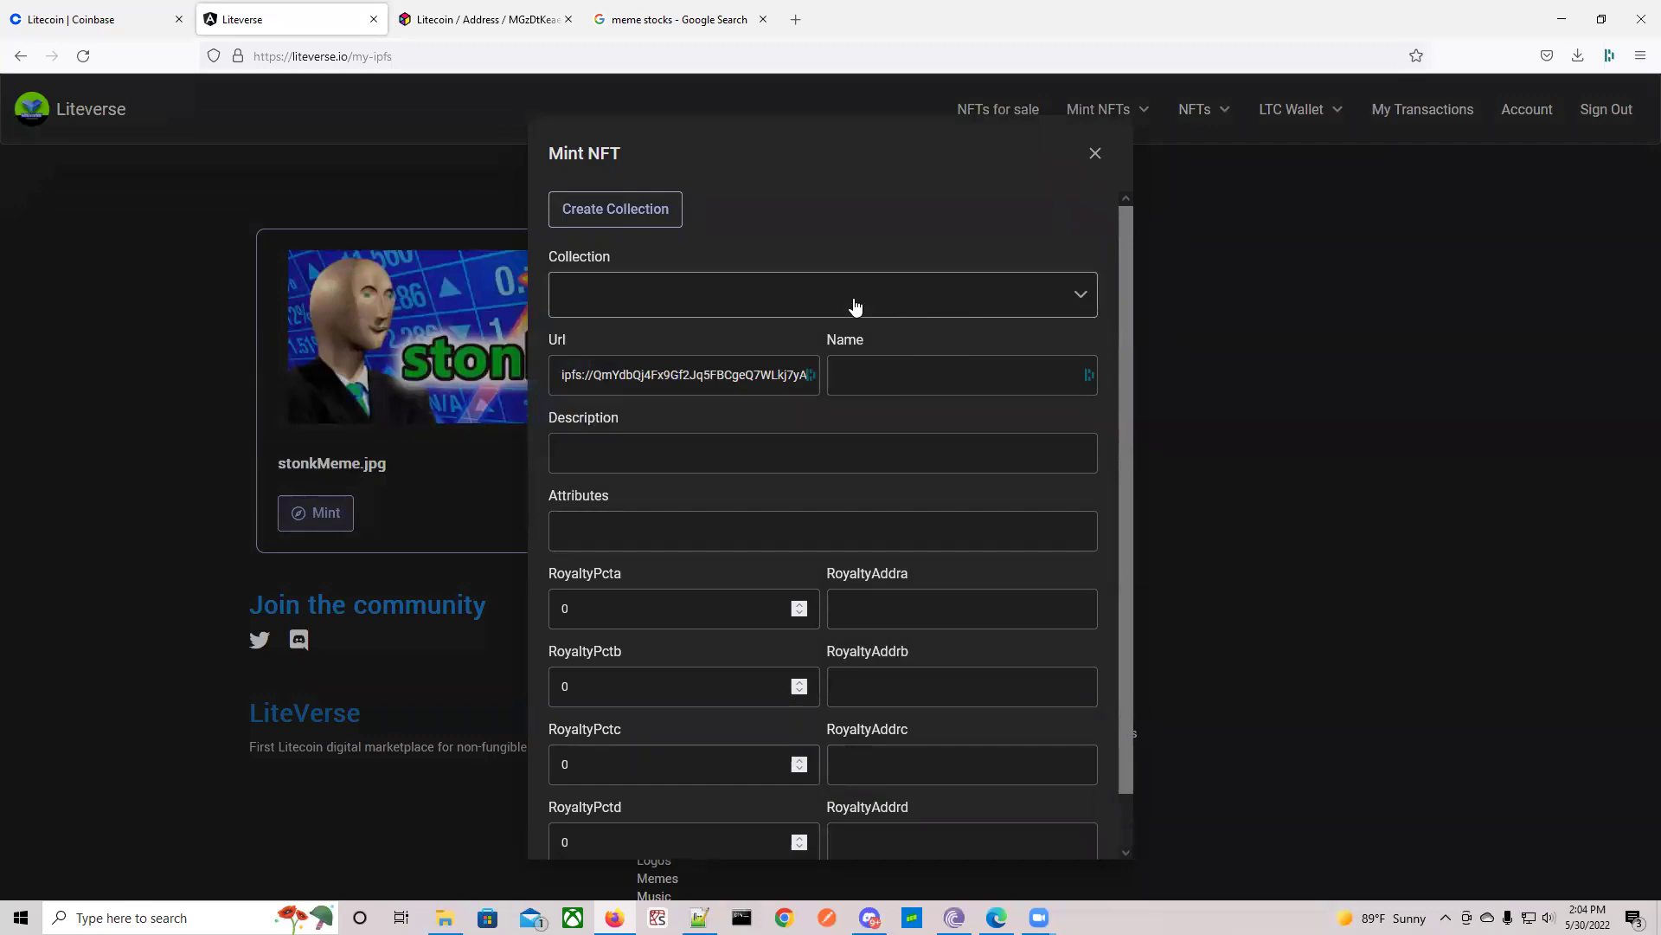
left_click(617, 215)
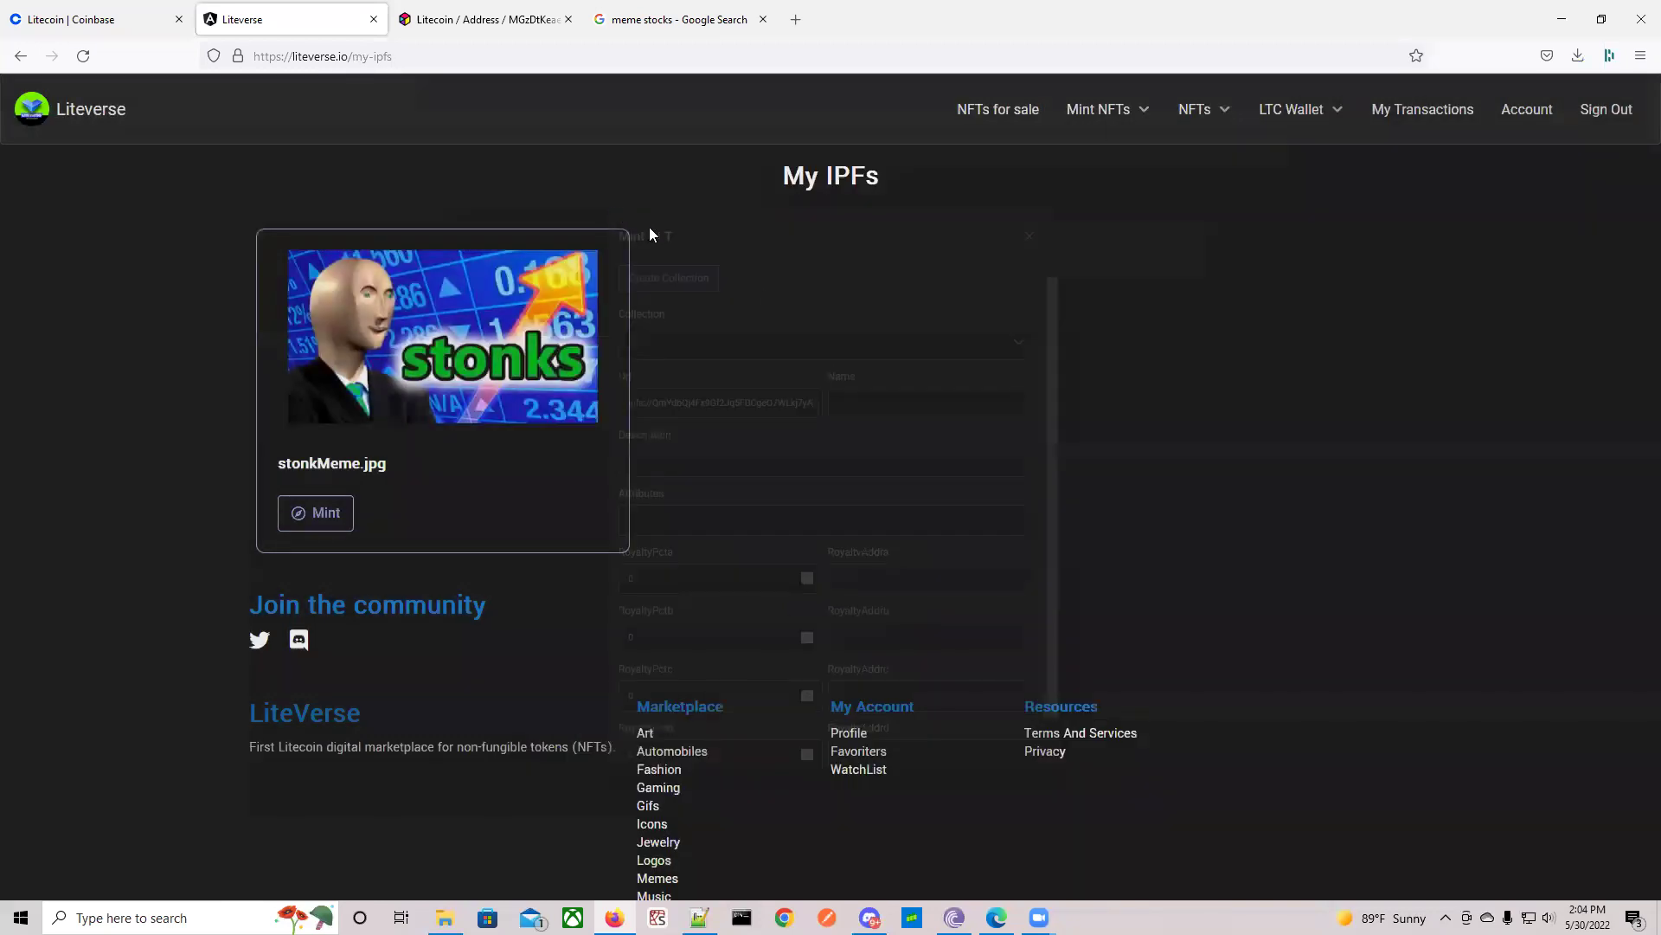
left_click(779, 228)
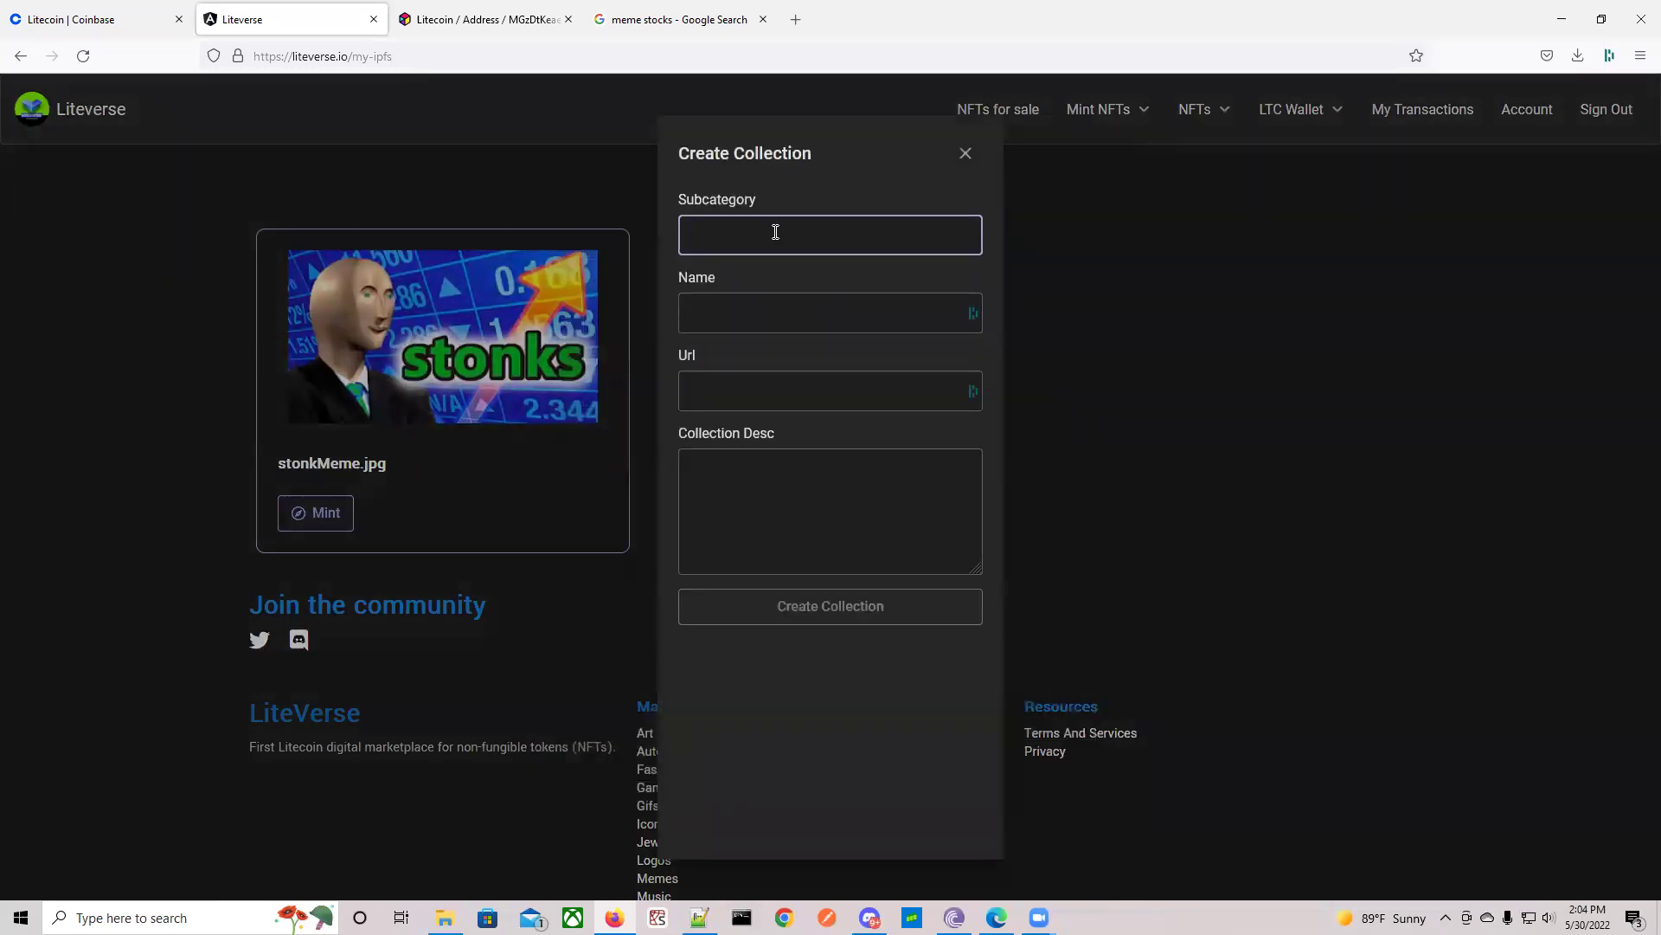
type("Collection")
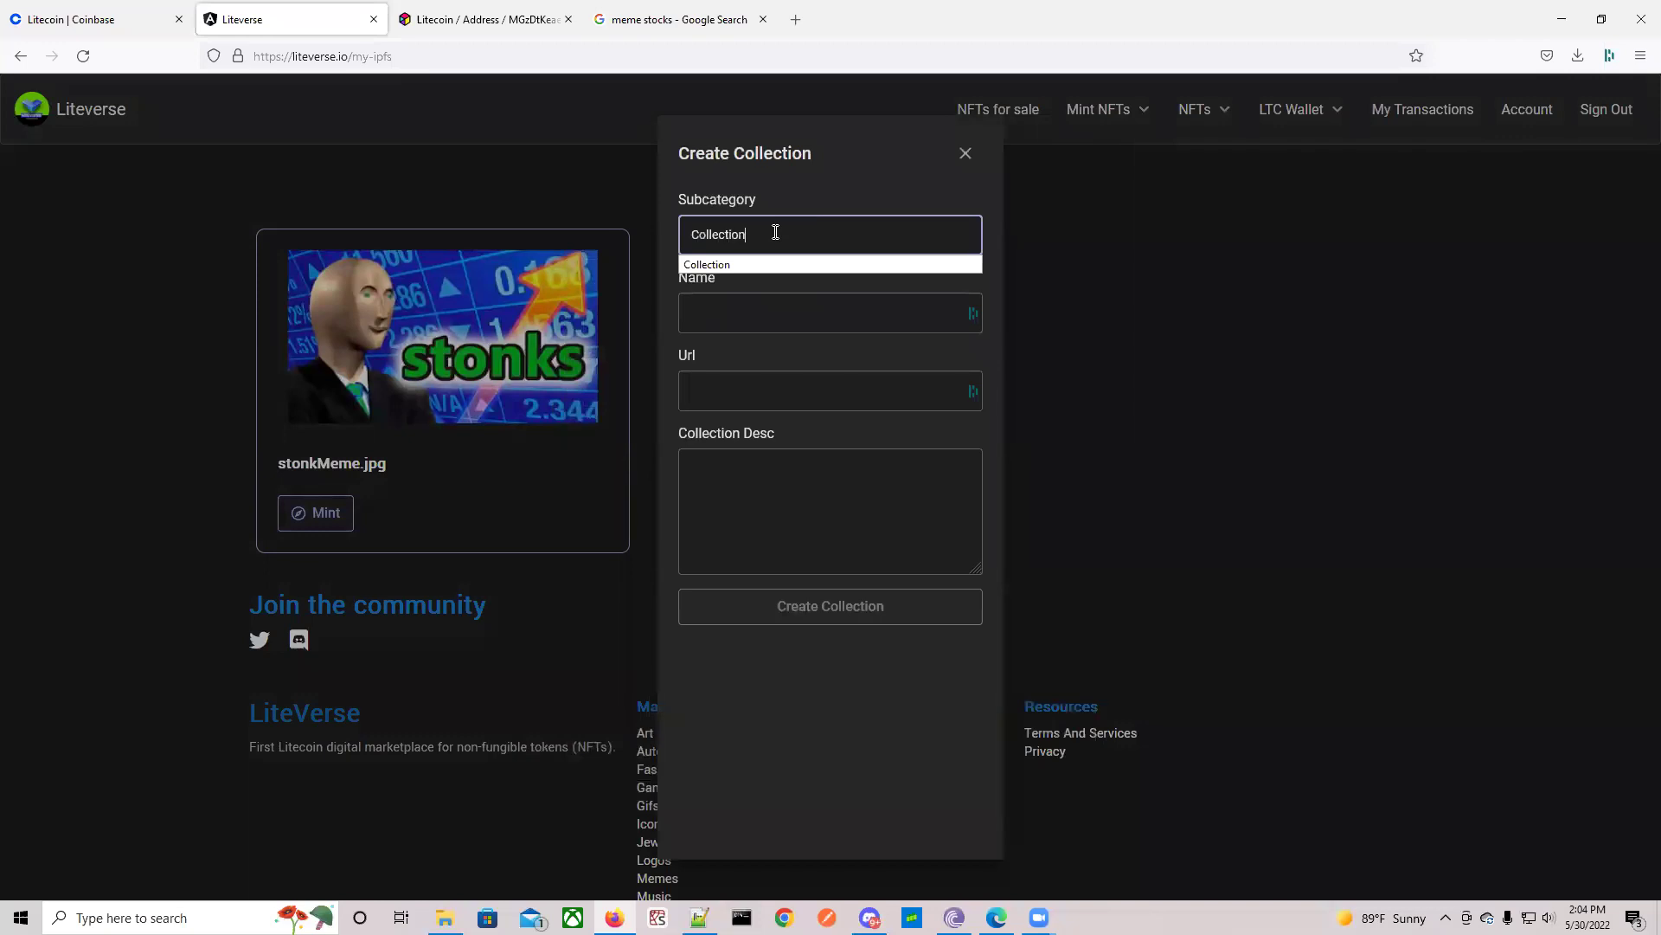
key("Tab")
type("Stonks")
key("Tab")
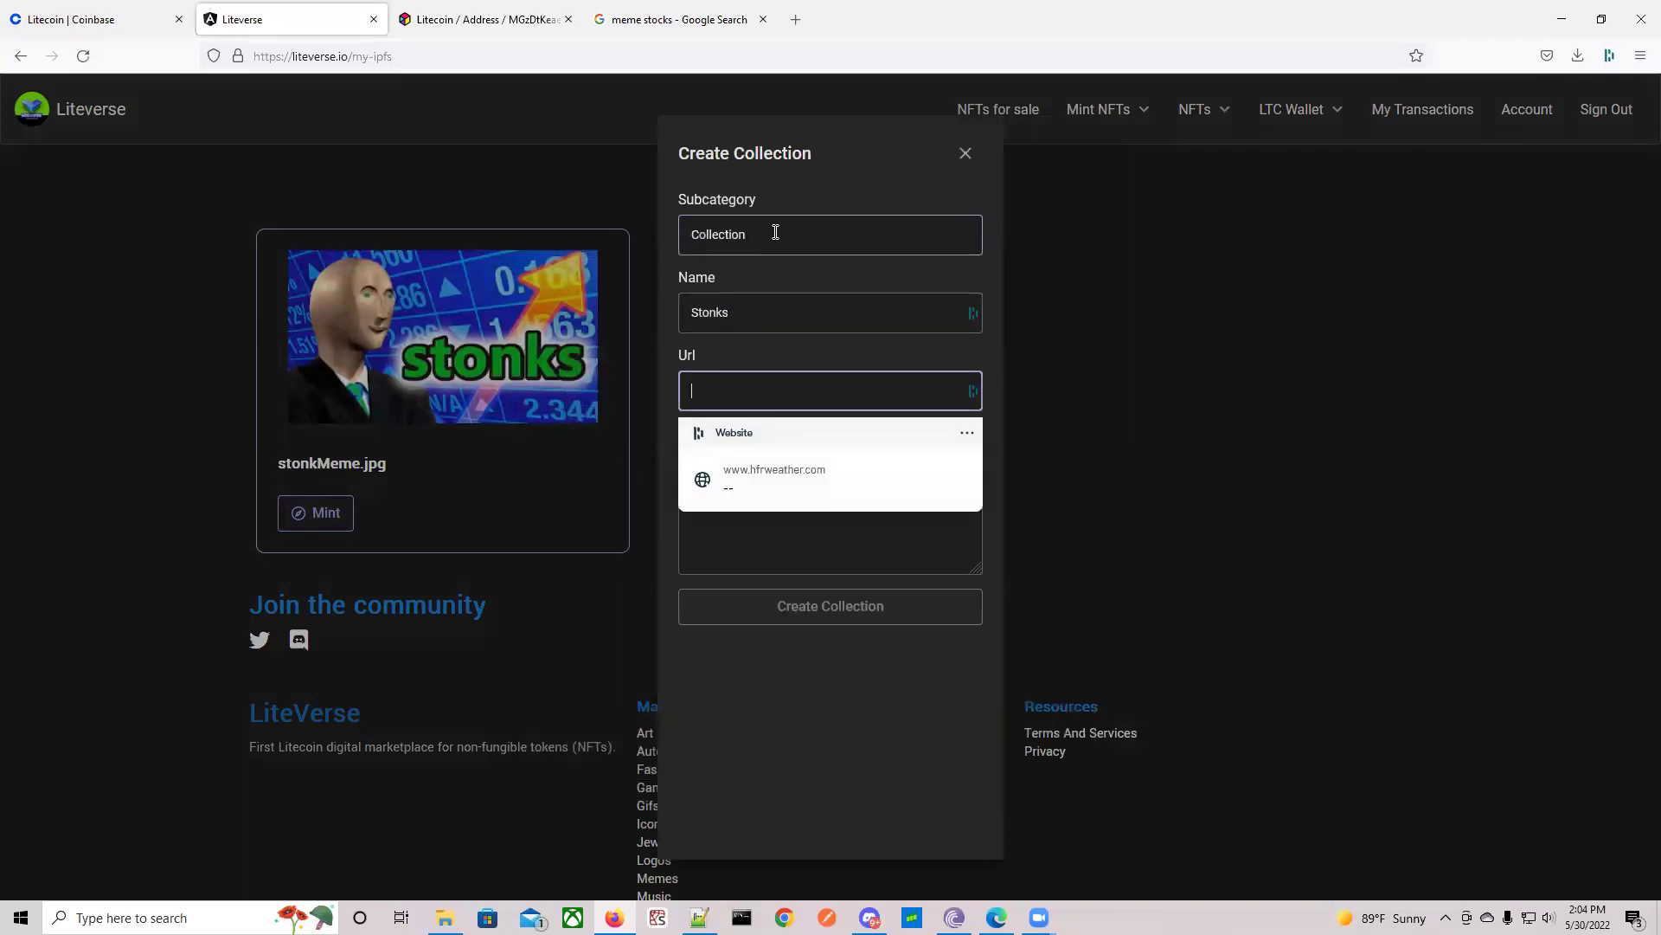
type("NA")
key("Tab")
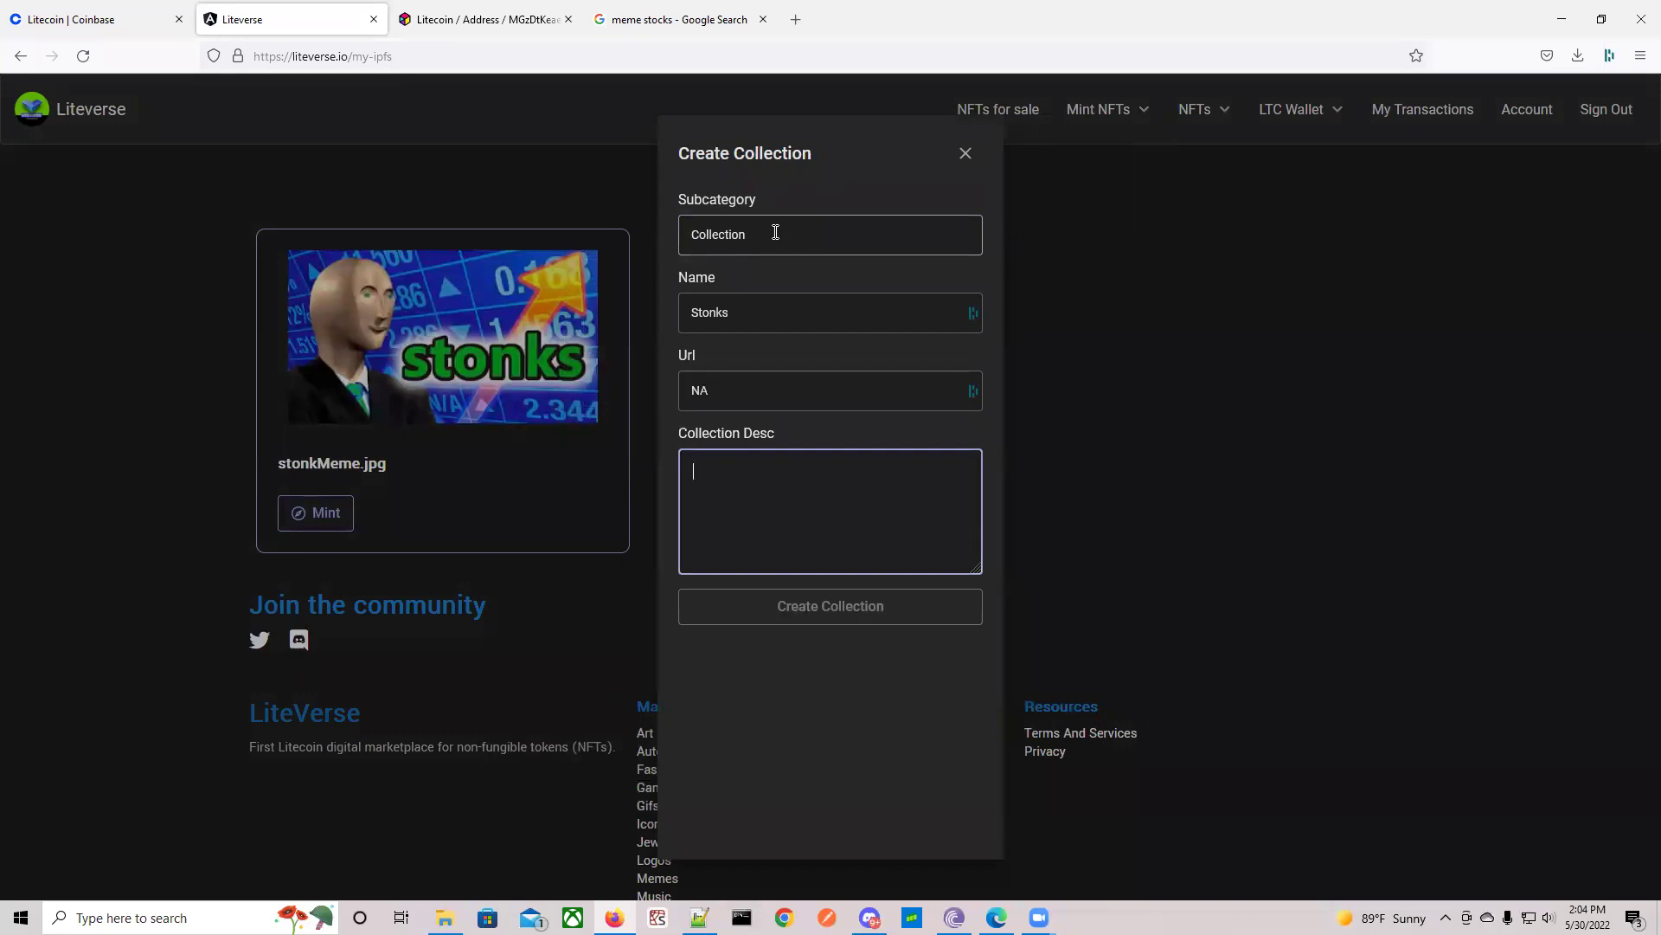
type("M")
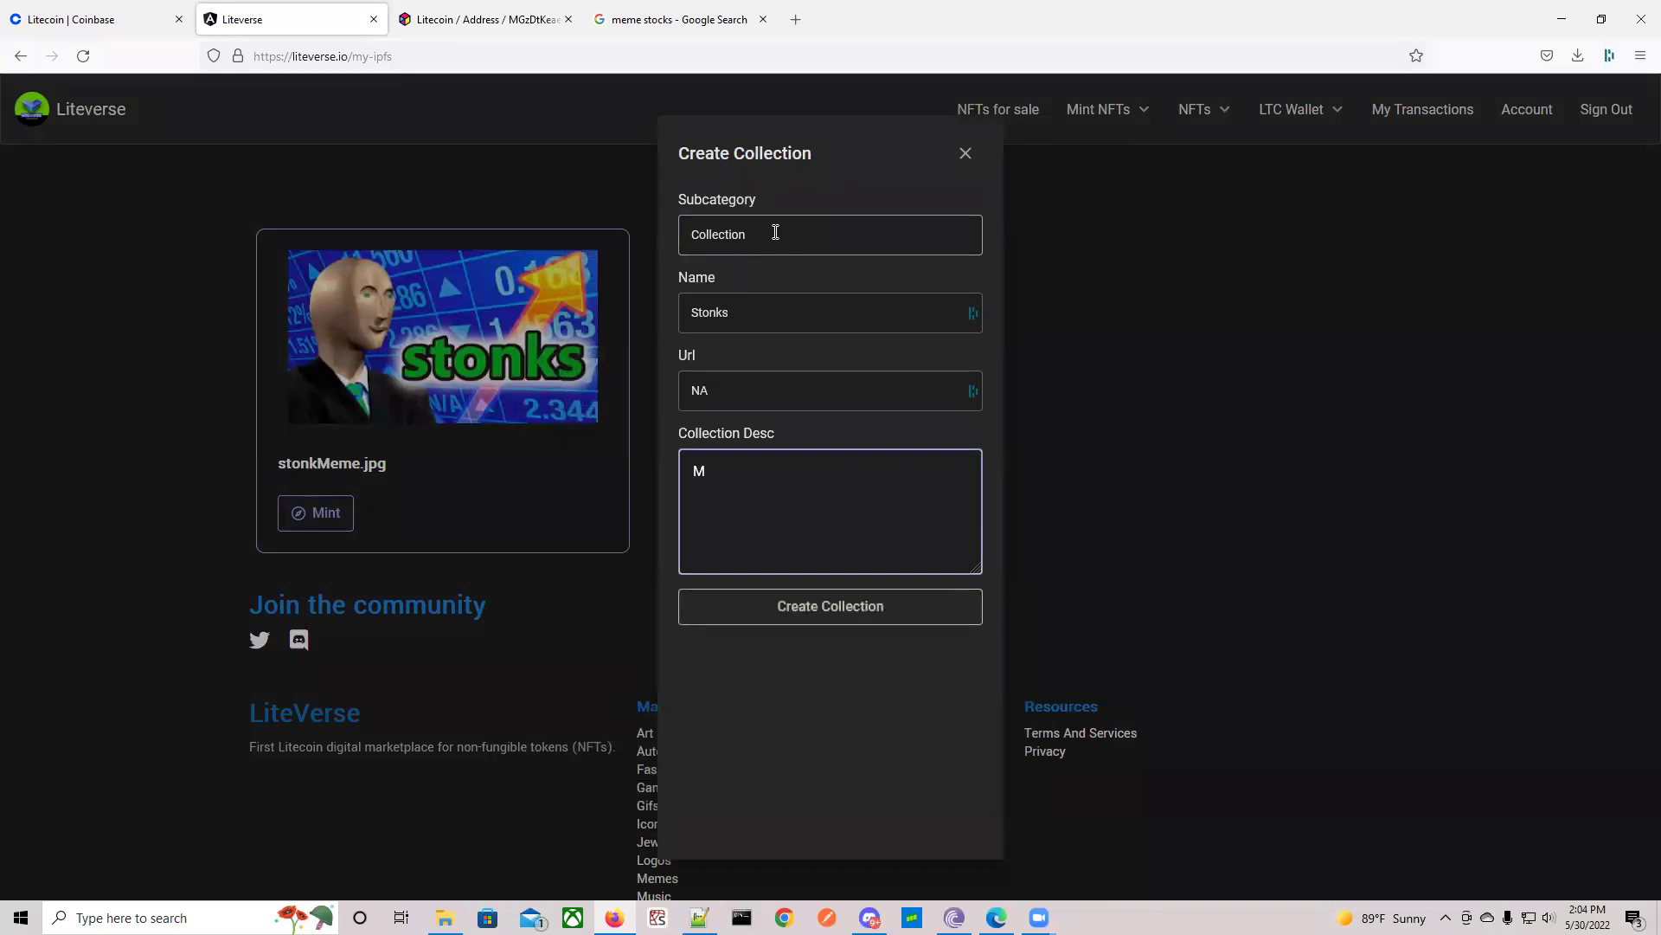
type("emes about Stonks")
left_click(844, 619)
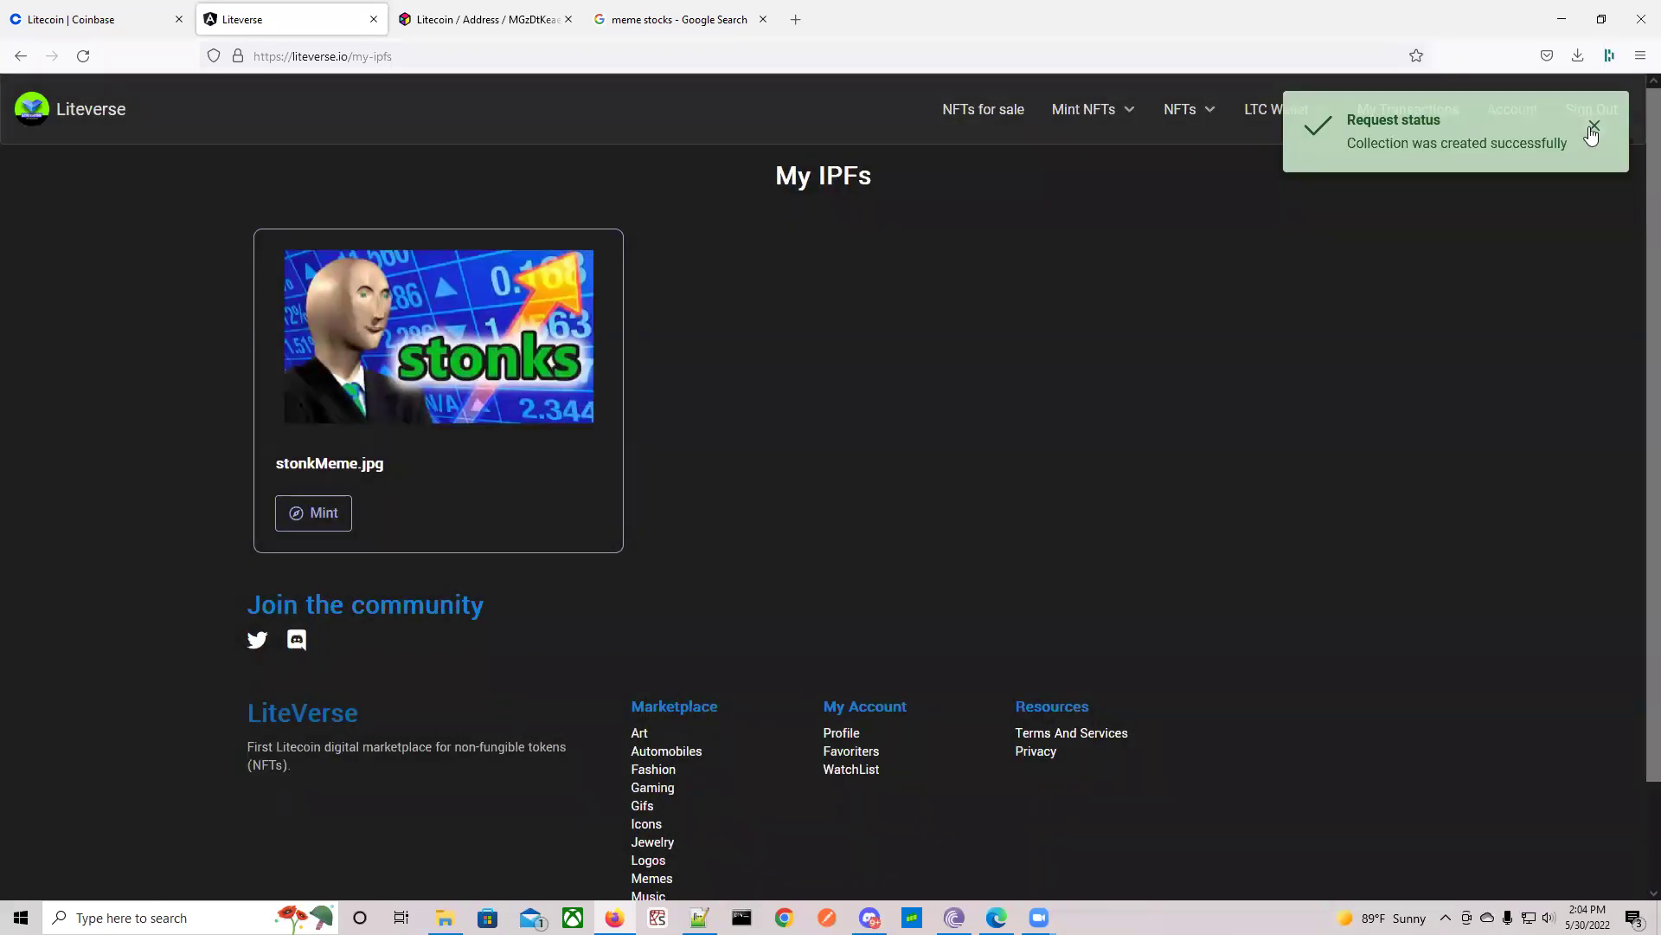
left_click(1593, 128)
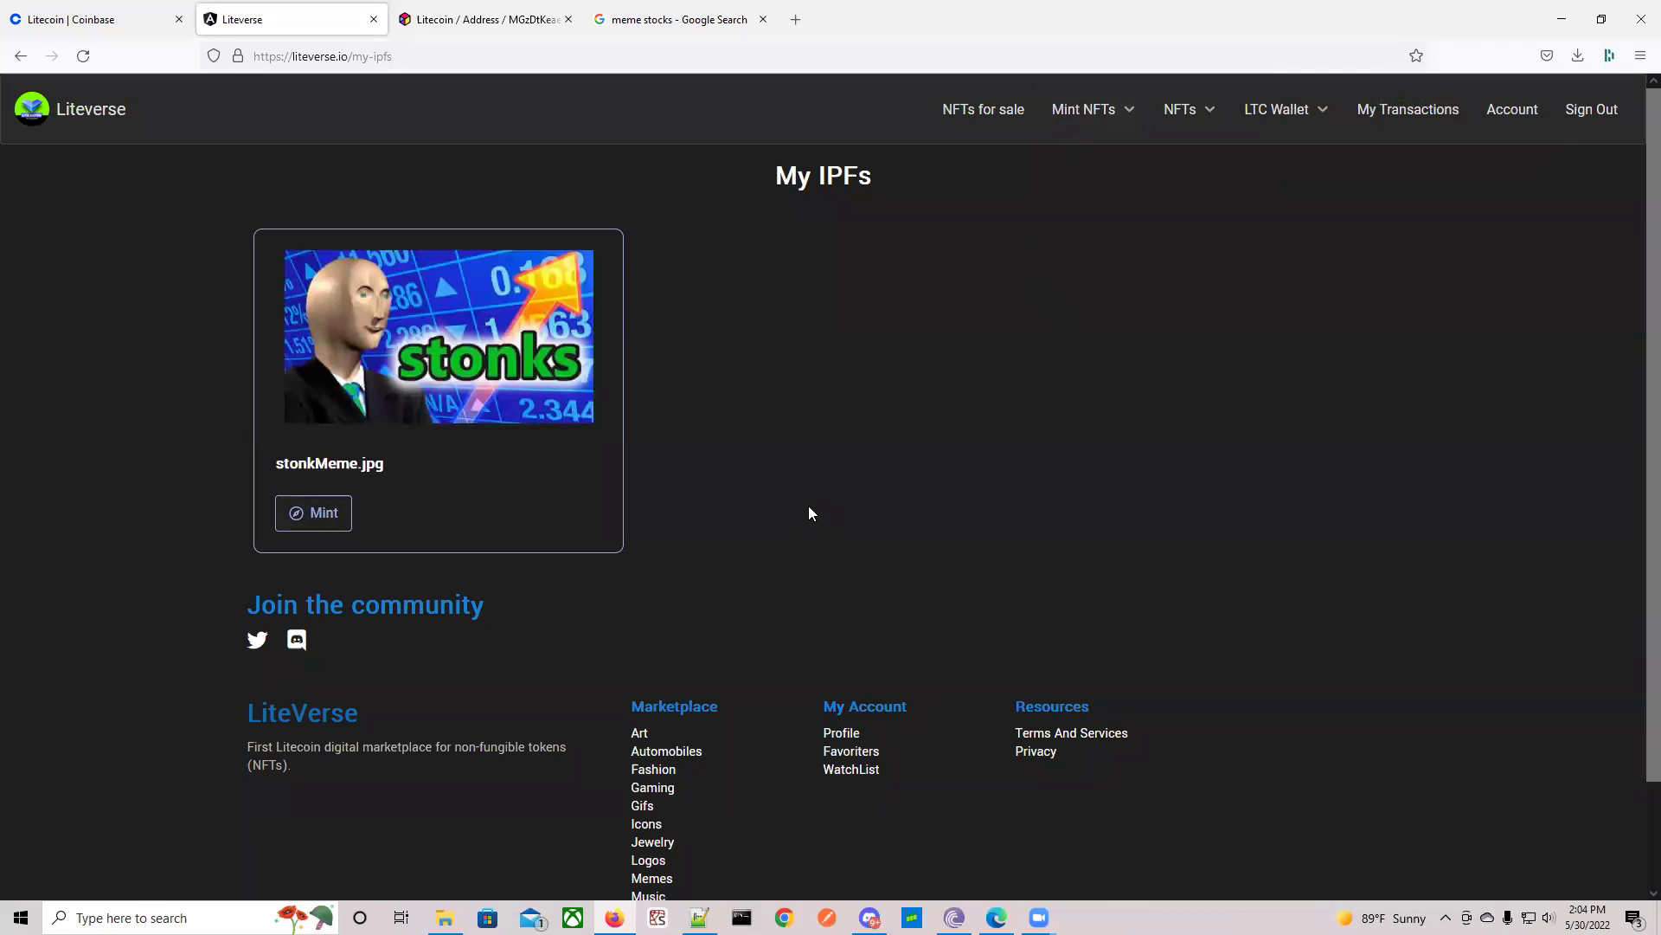
Start minting the stonks image in the Stonks collection as 'Stonks Meme', described 'Memes about Stonks', attribute Stonks.
left_click(327, 519)
left_click(909, 301)
left_click(816, 342)
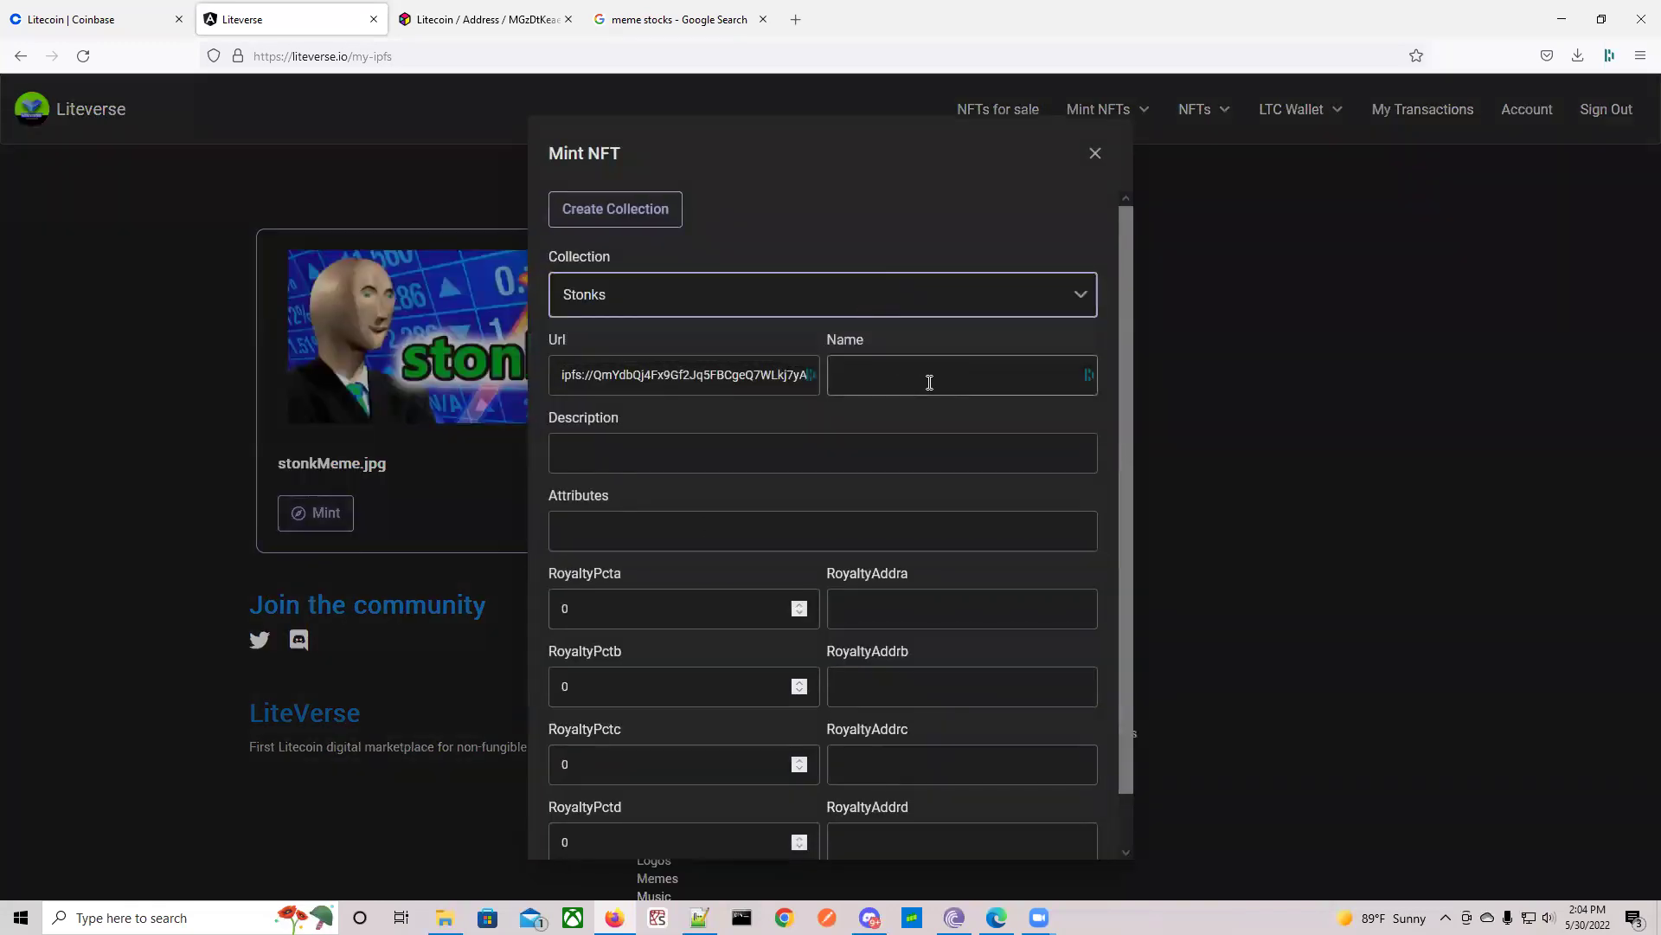
left_click(927, 379)
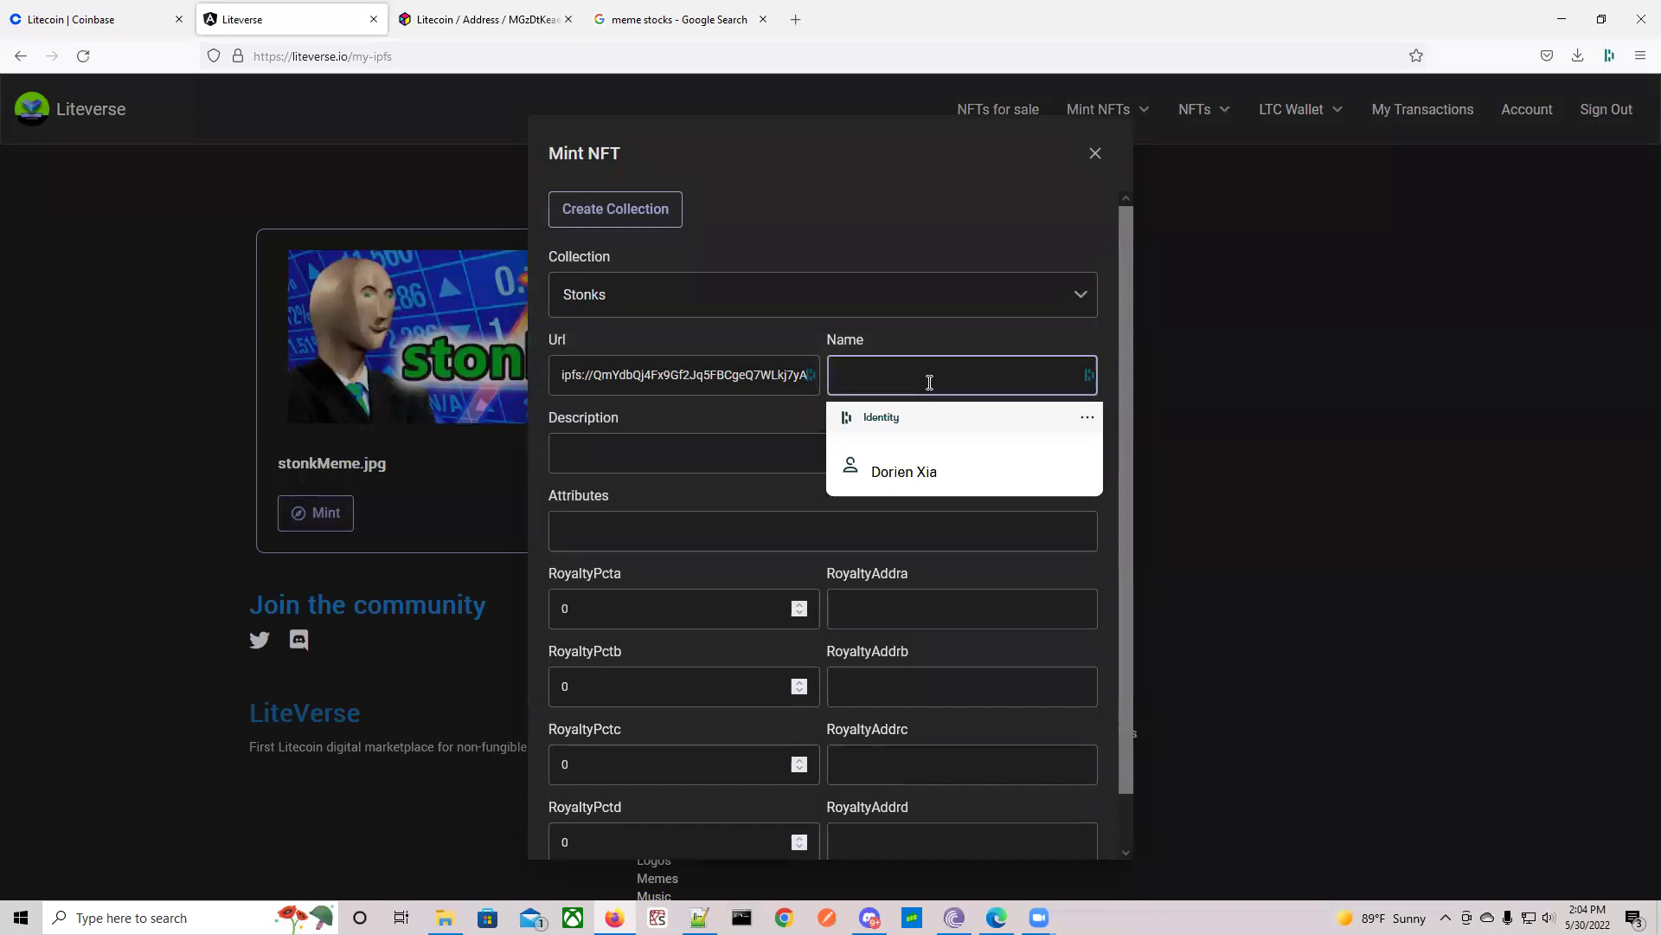
type("Stonks")
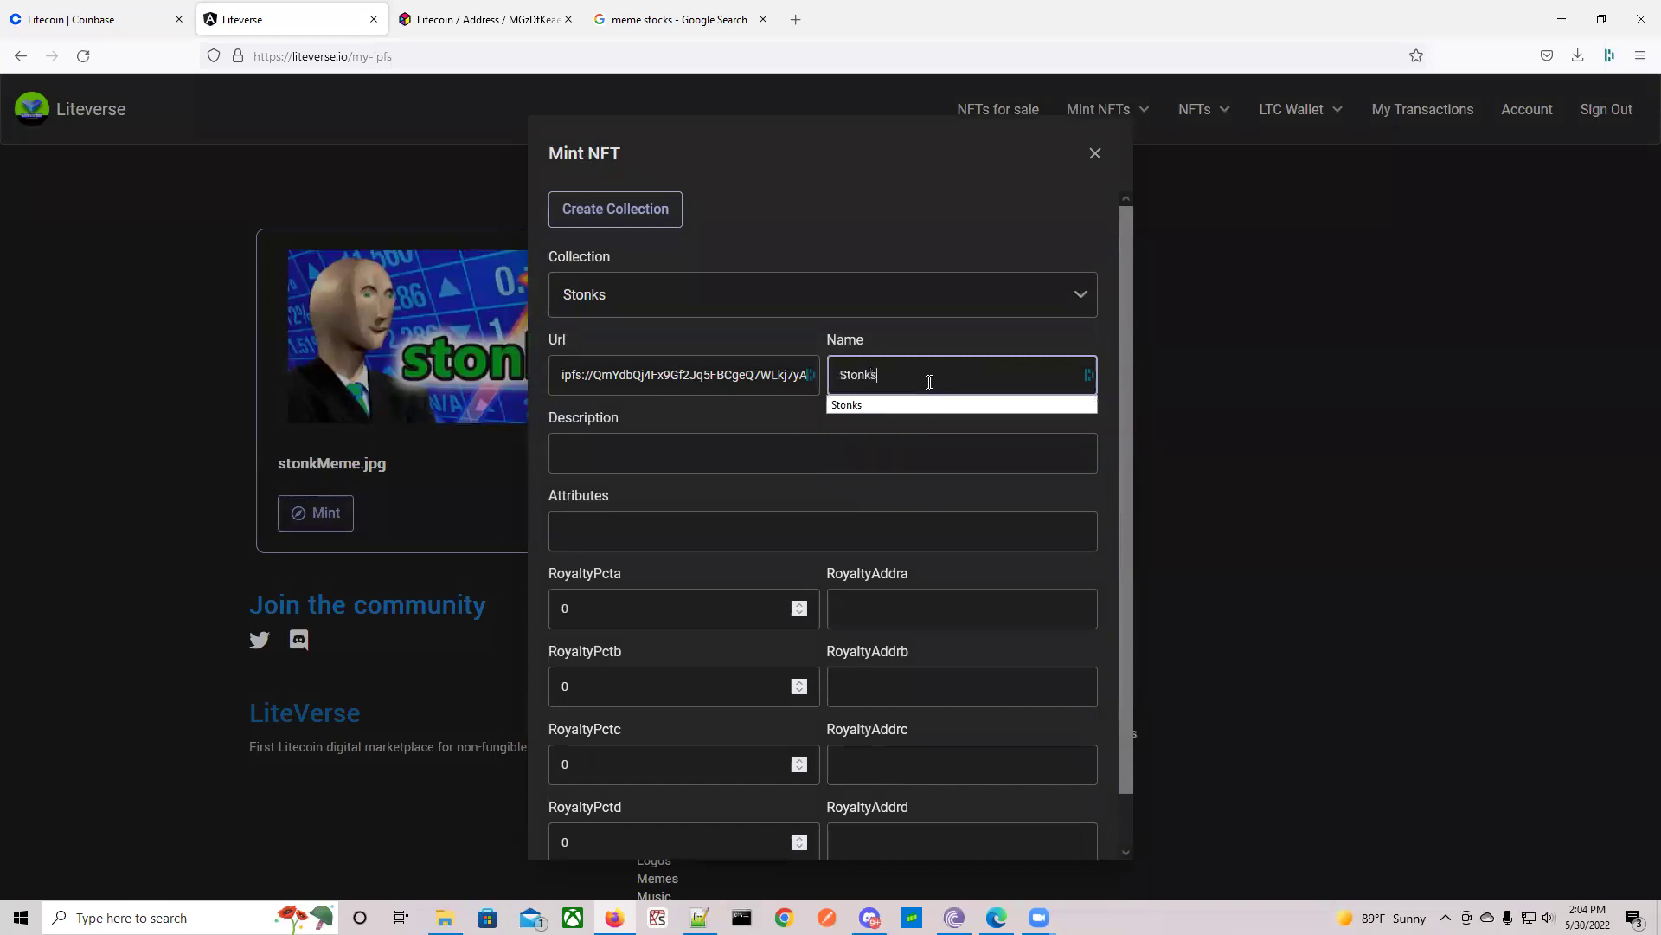
type(" Memem")
key("Tab")
type("Meme")
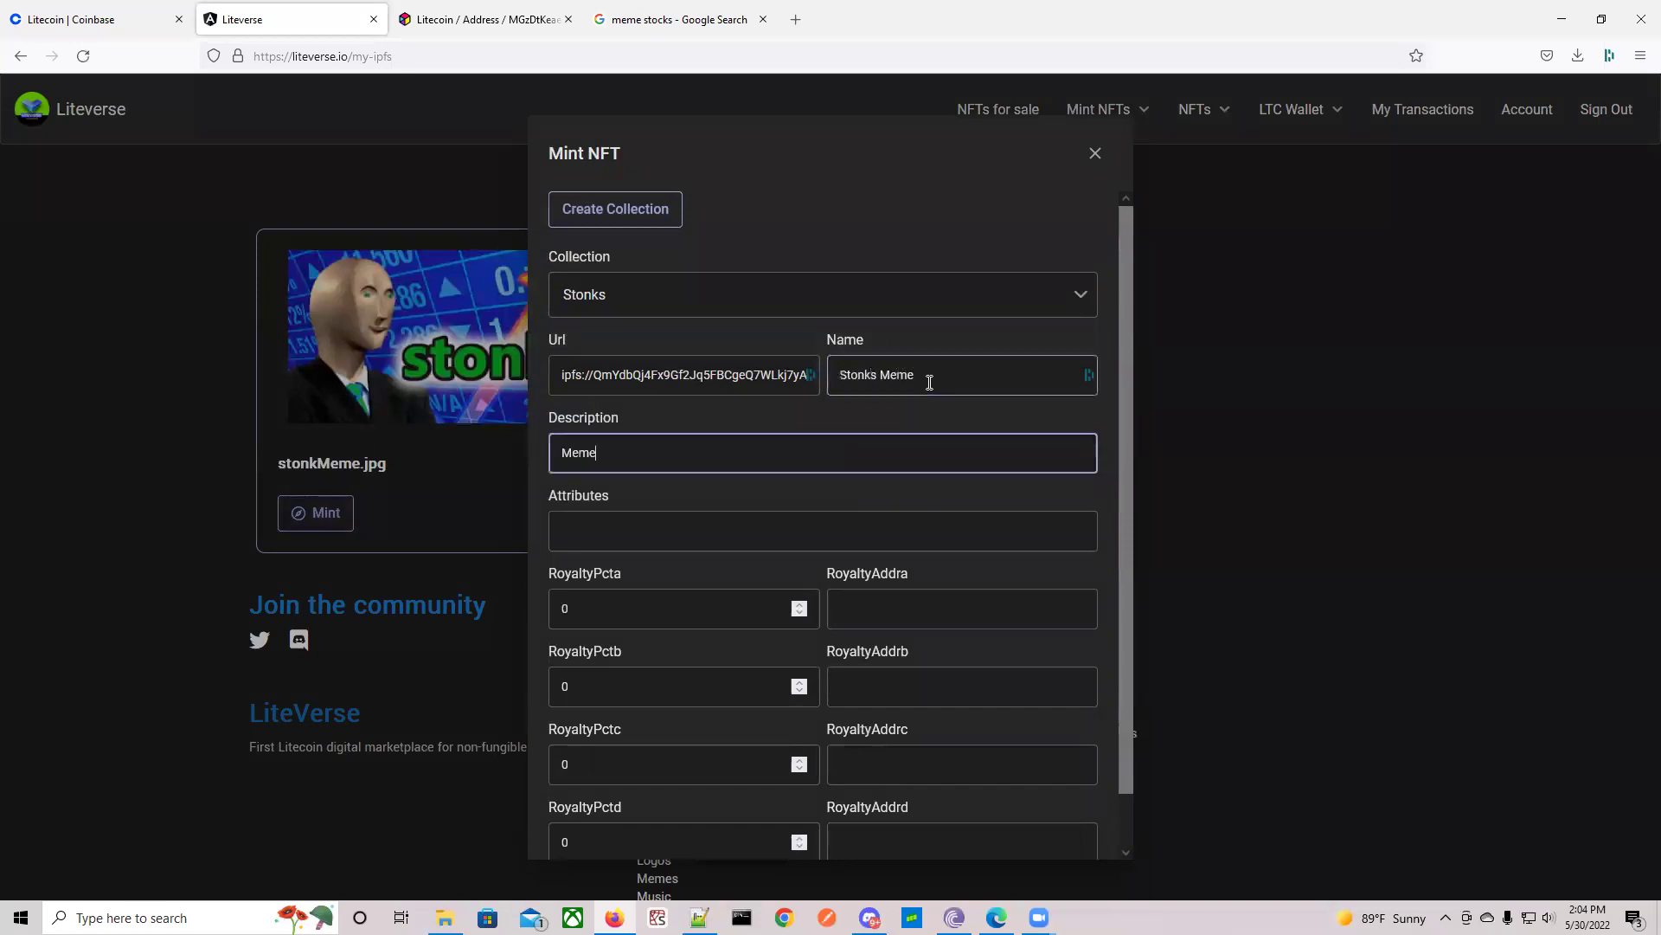
type("s about Stonks")
key("Tab")
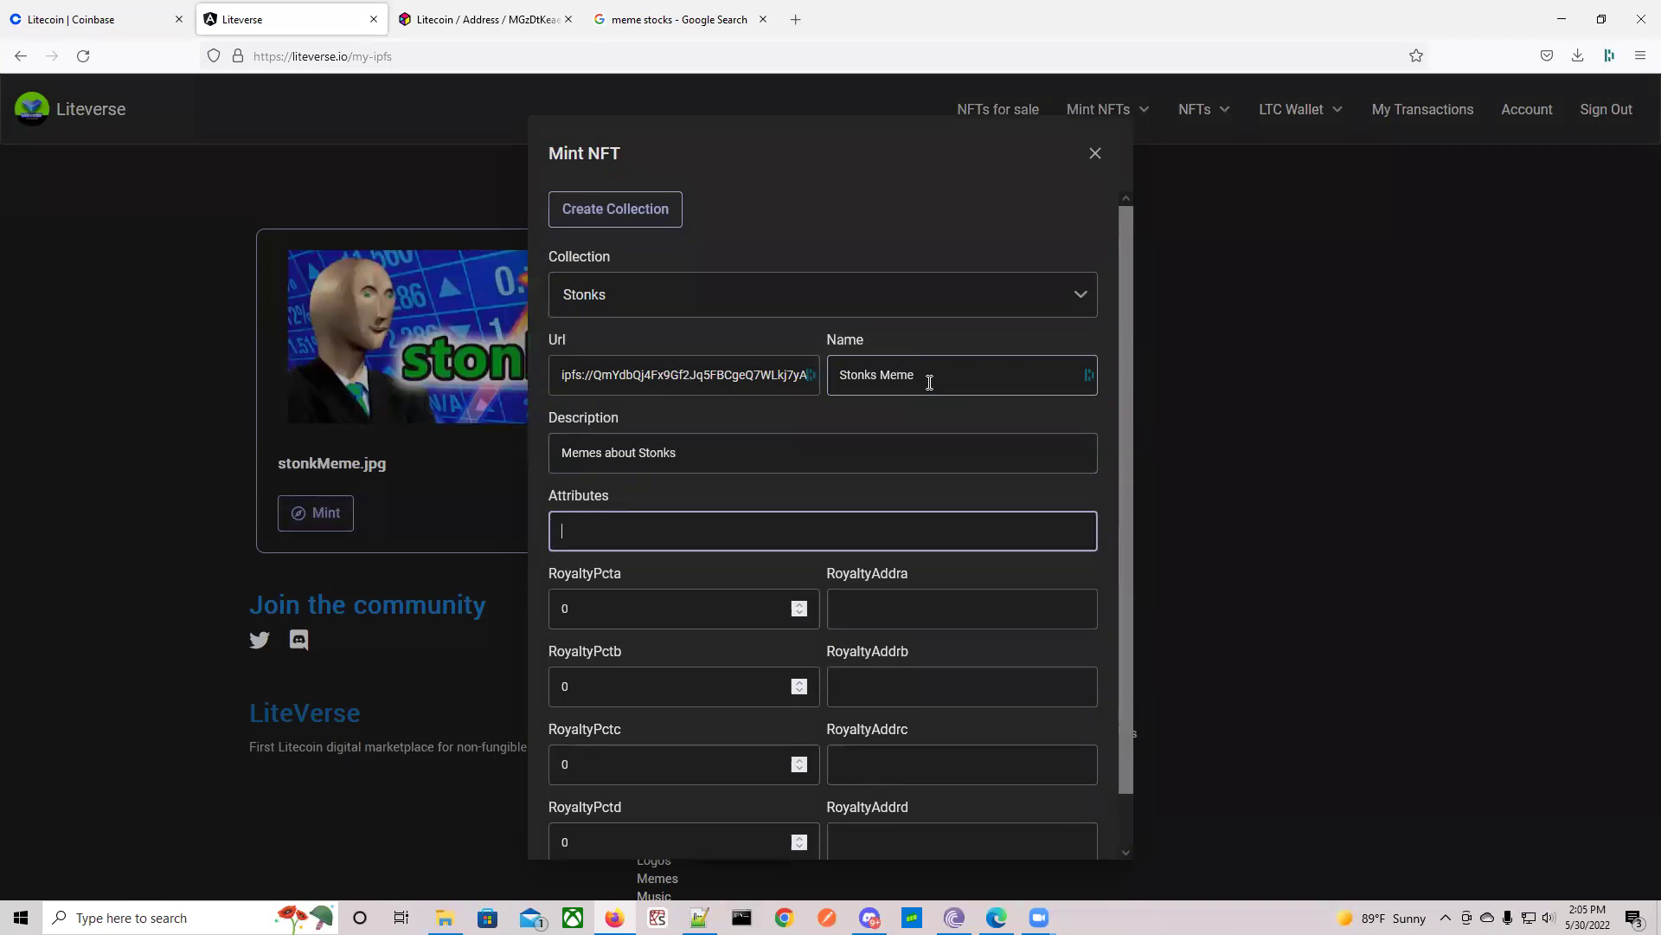
type("Stonks")
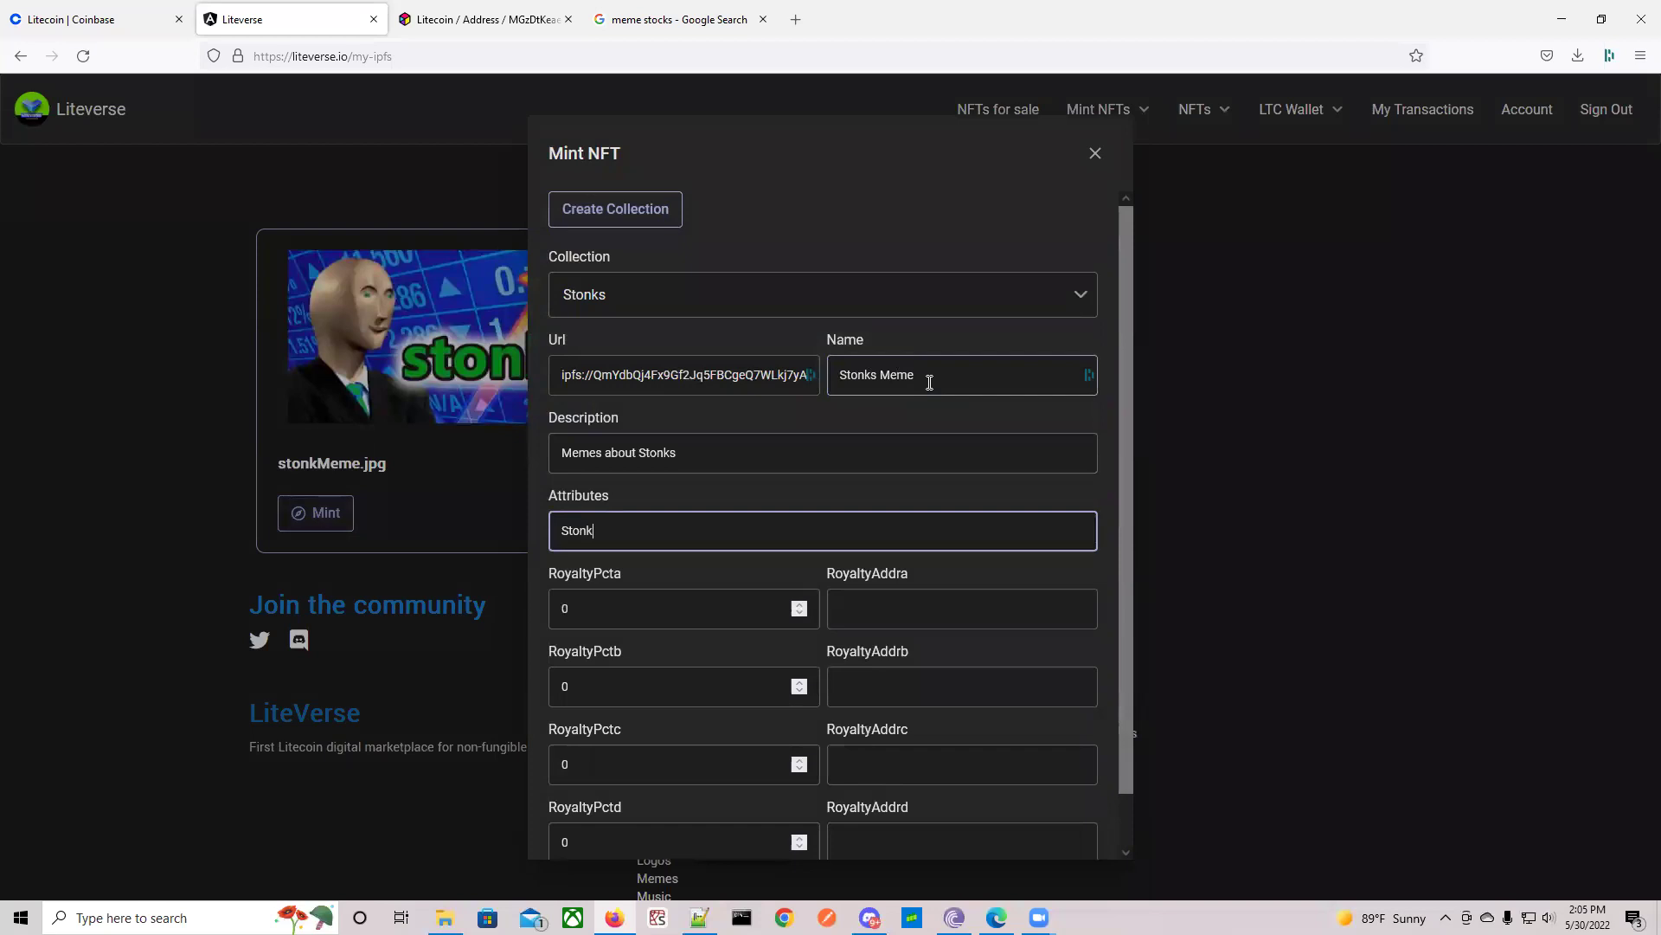
Replace the description with 'Stonks only go up'.
left_click(682, 455)
key("ctrl+a")
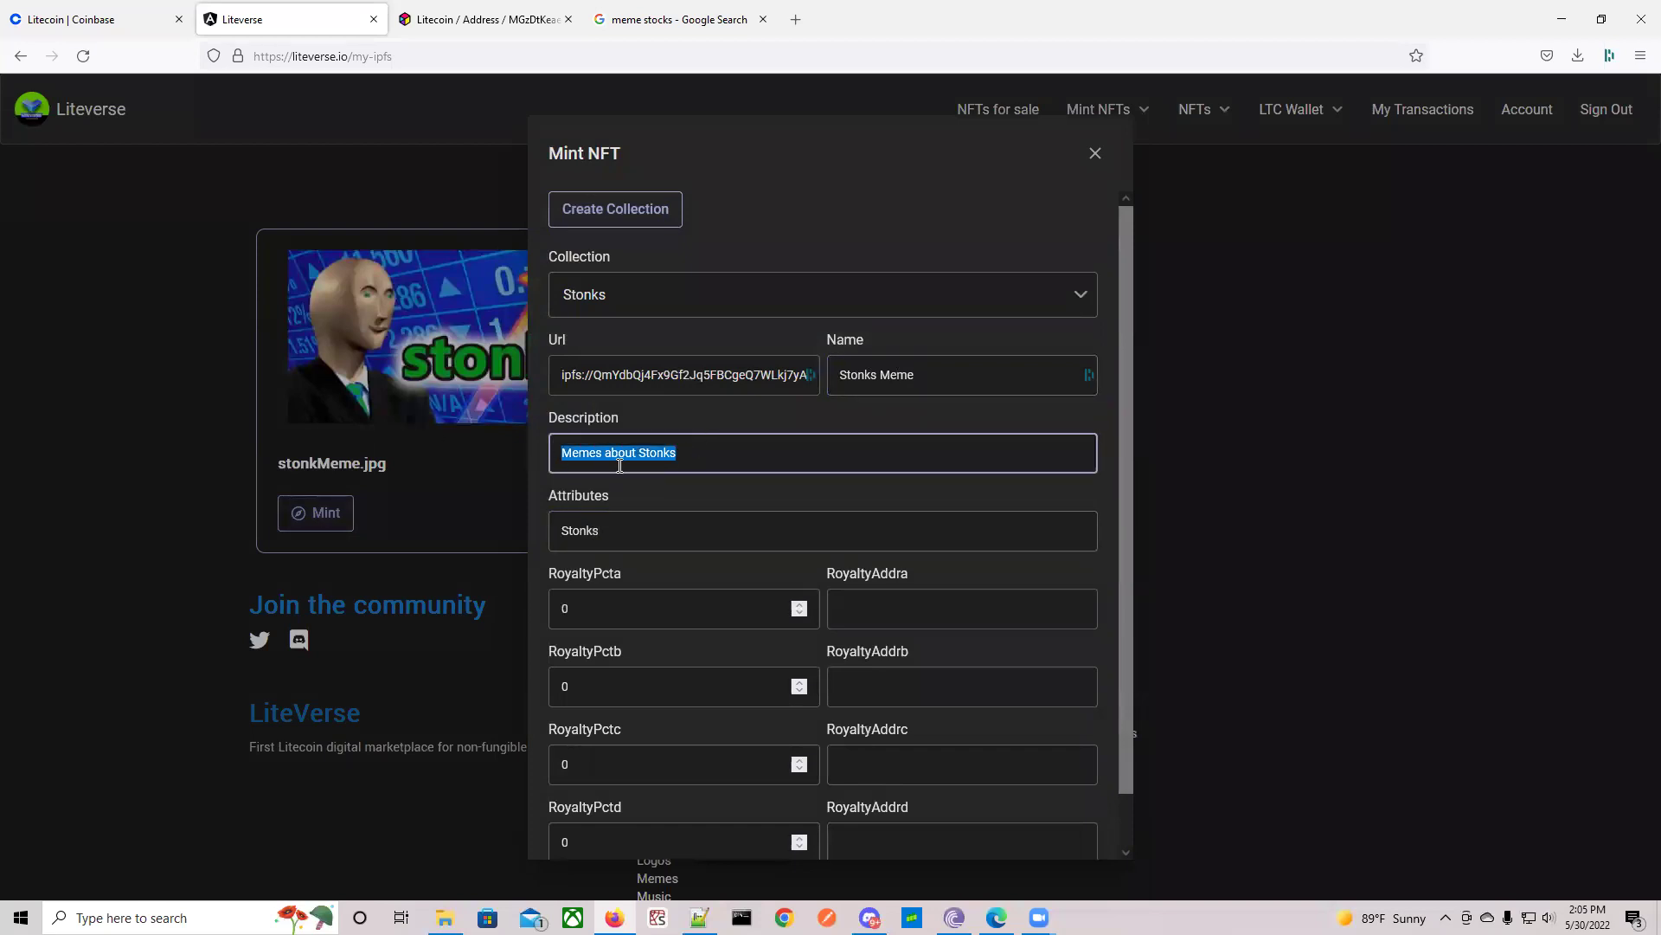
type("Stonks only go up")
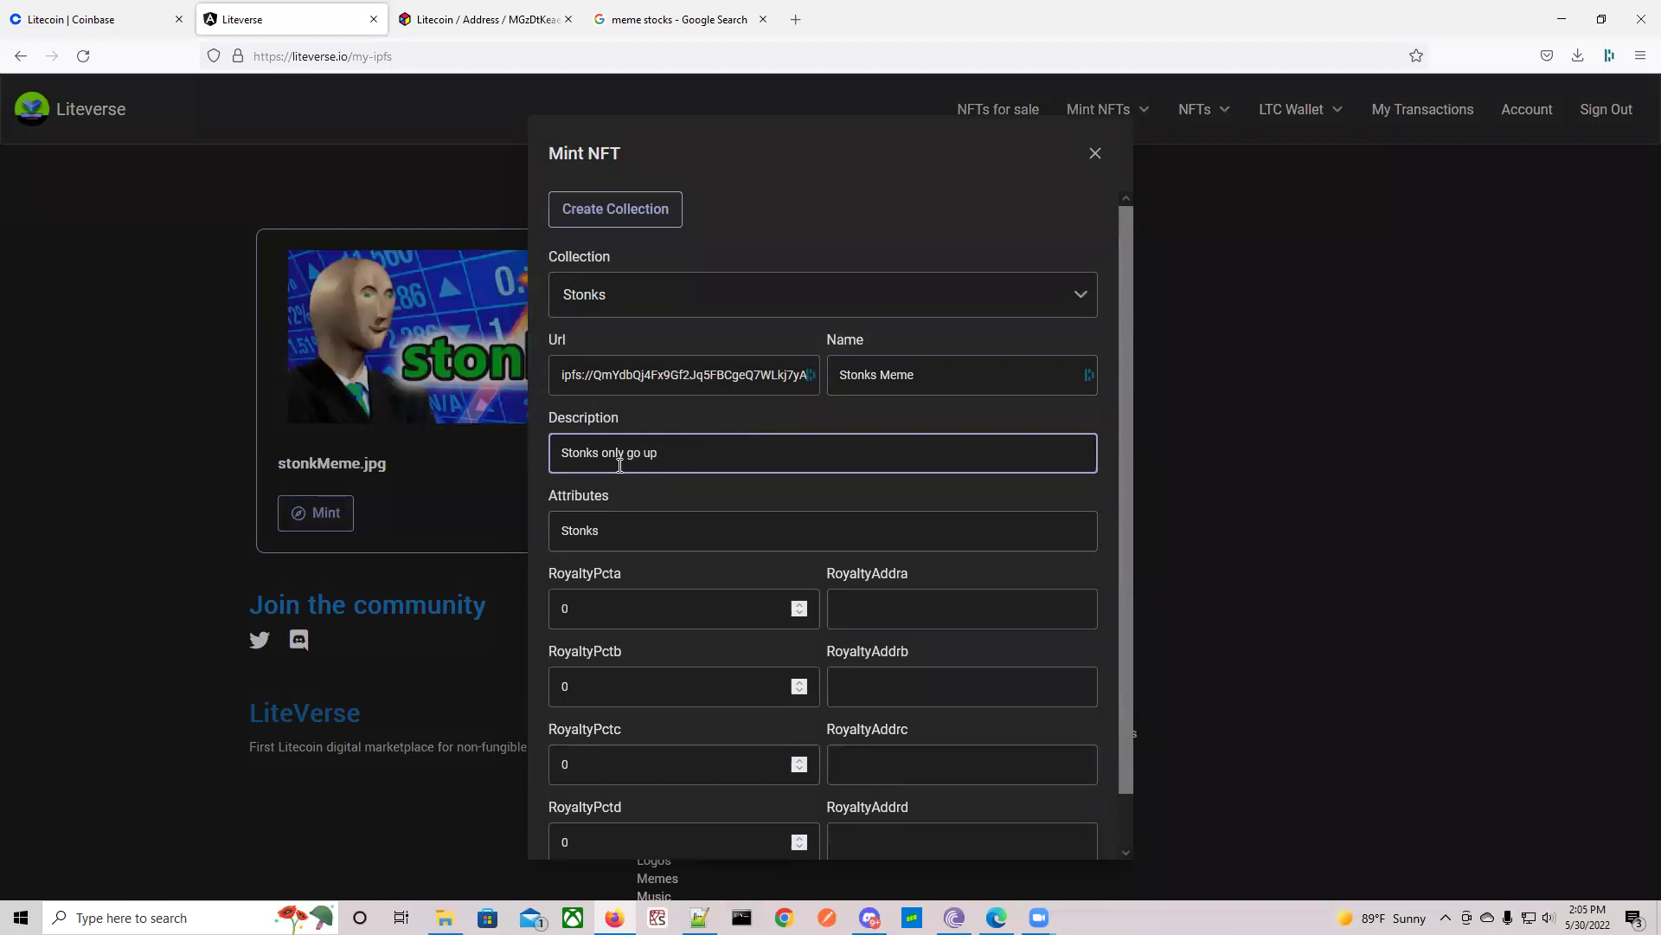
Paste the Coinbase LTC receive address as the first royalty address and clear the 0 percentage.
left_click(625, 619)
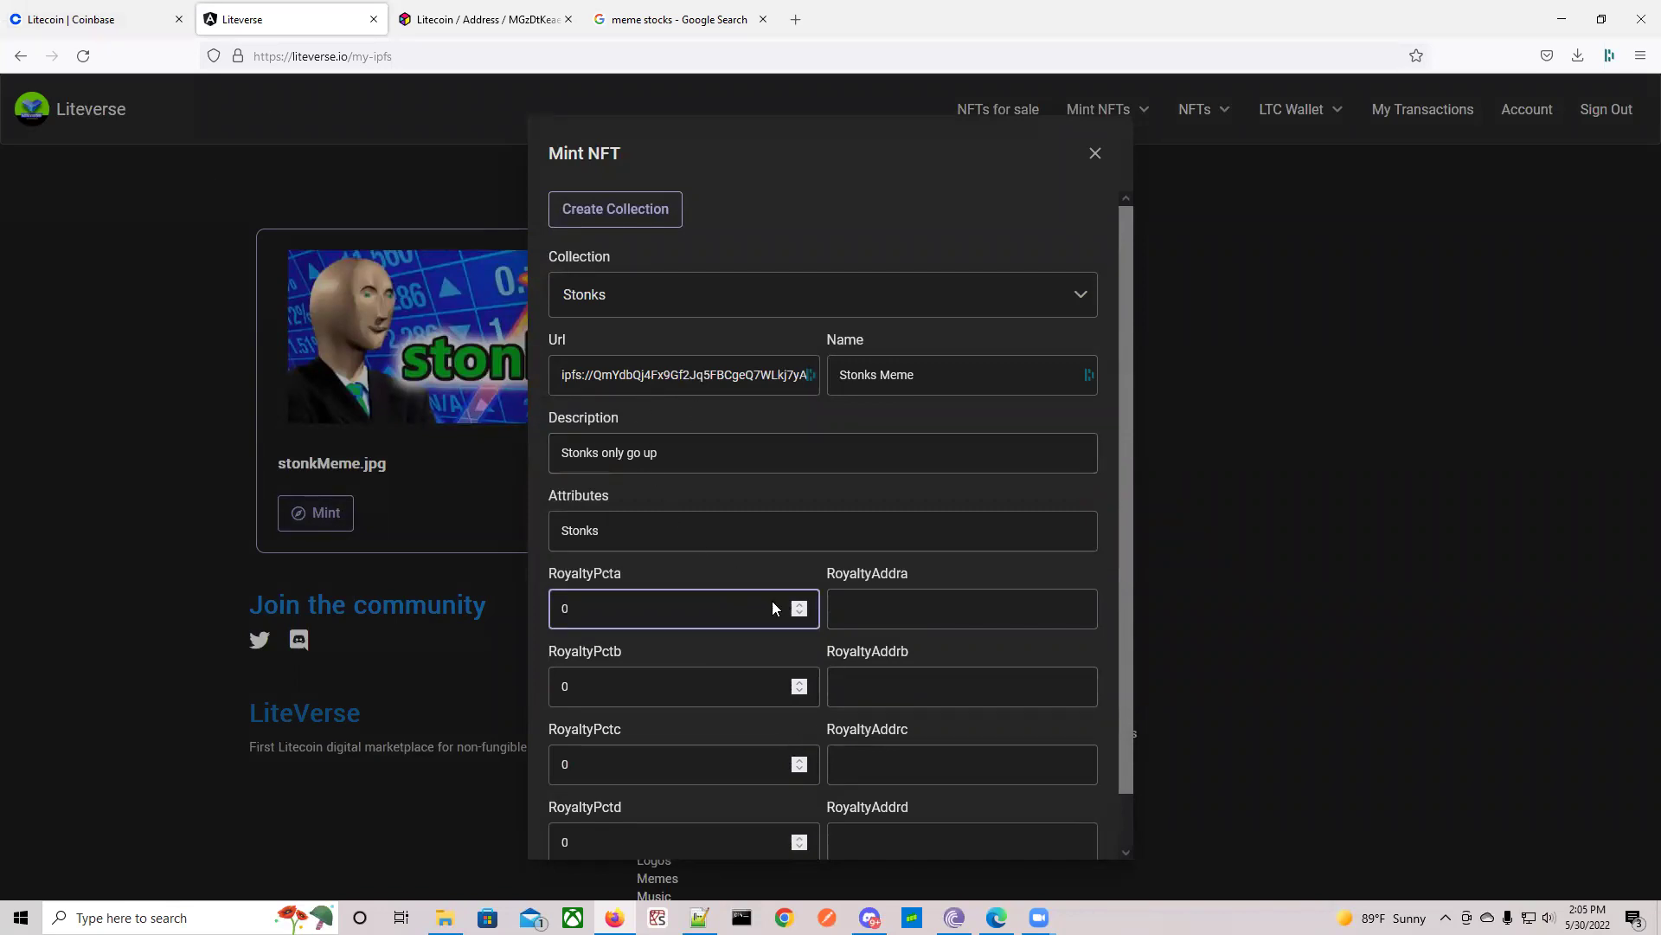
left_click(44, 15)
left_click(1431, 289)
left_click(1489, 579)
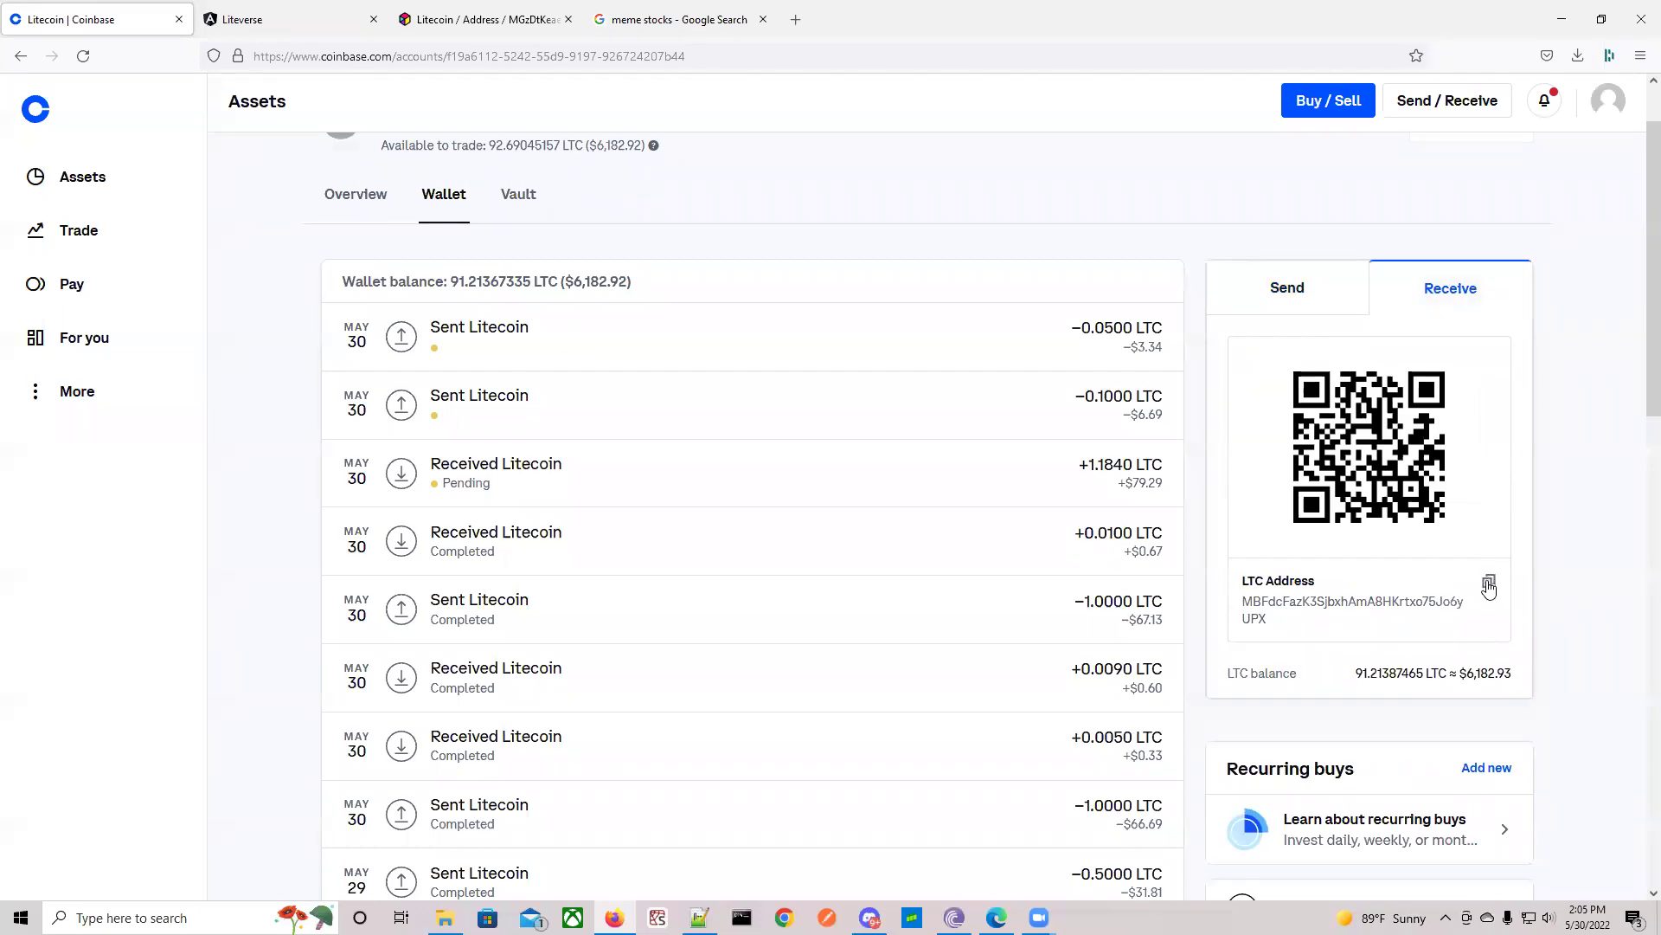
left_click(294, 16)
left_click(879, 602)
key("ctrl+v")
left_click(637, 611)
key("BackSpace")
Enter 3 as the first royalty percentage and scroll through the Mint NFT form to review it.
type("3")
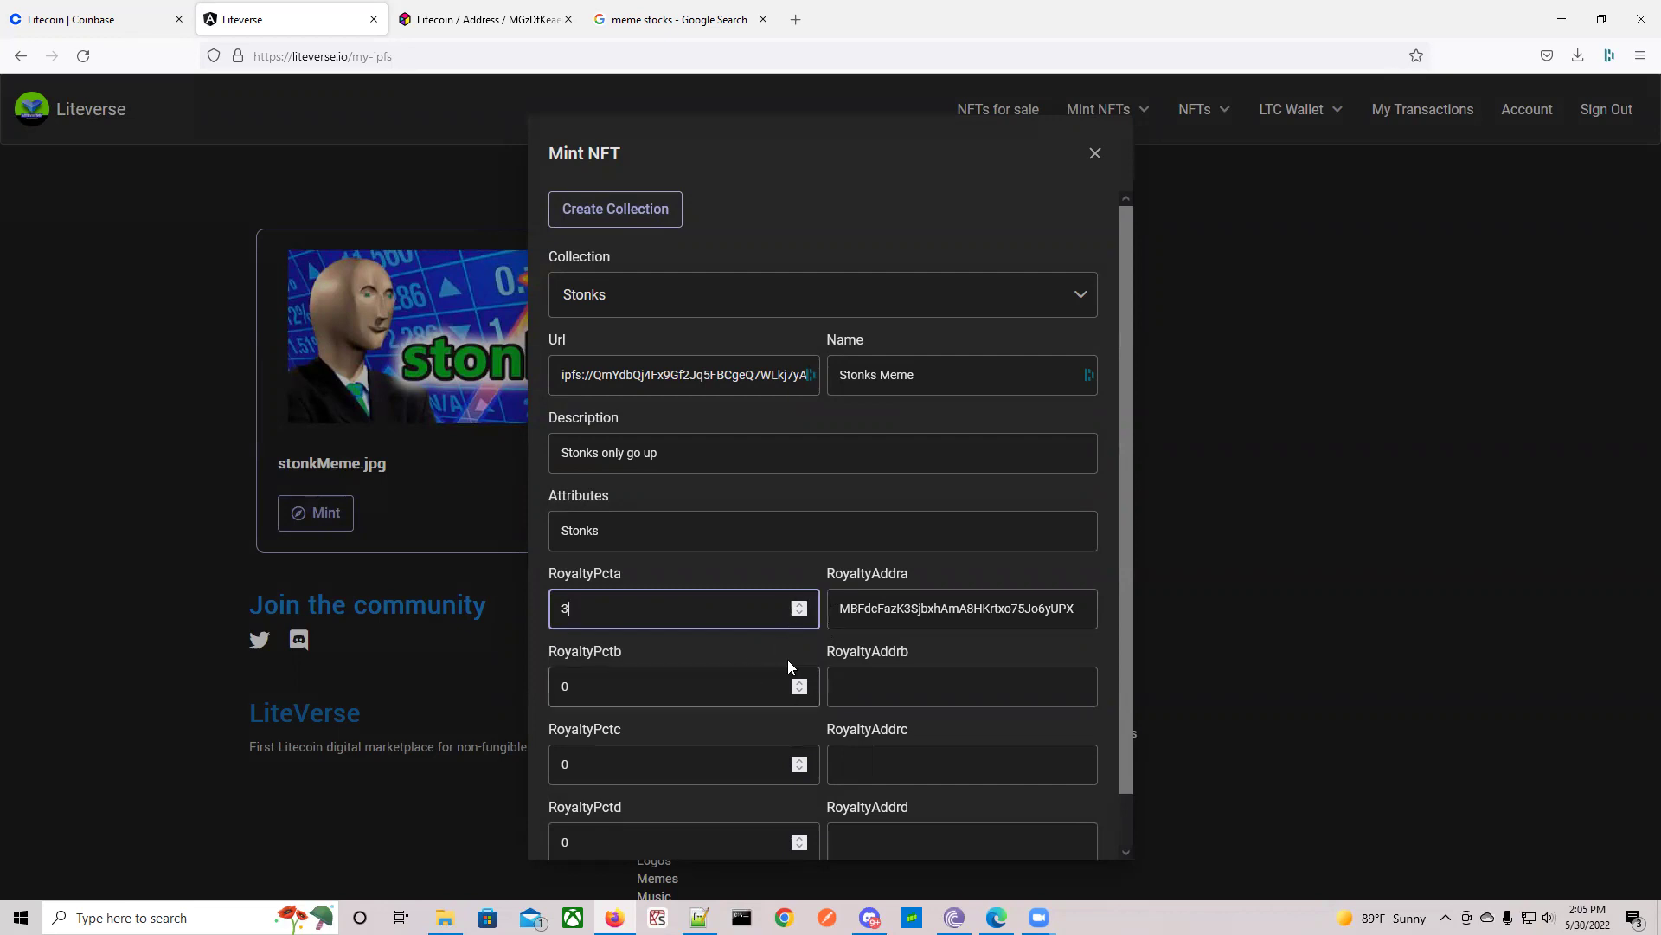
scroll(915, 610, "down", 2)
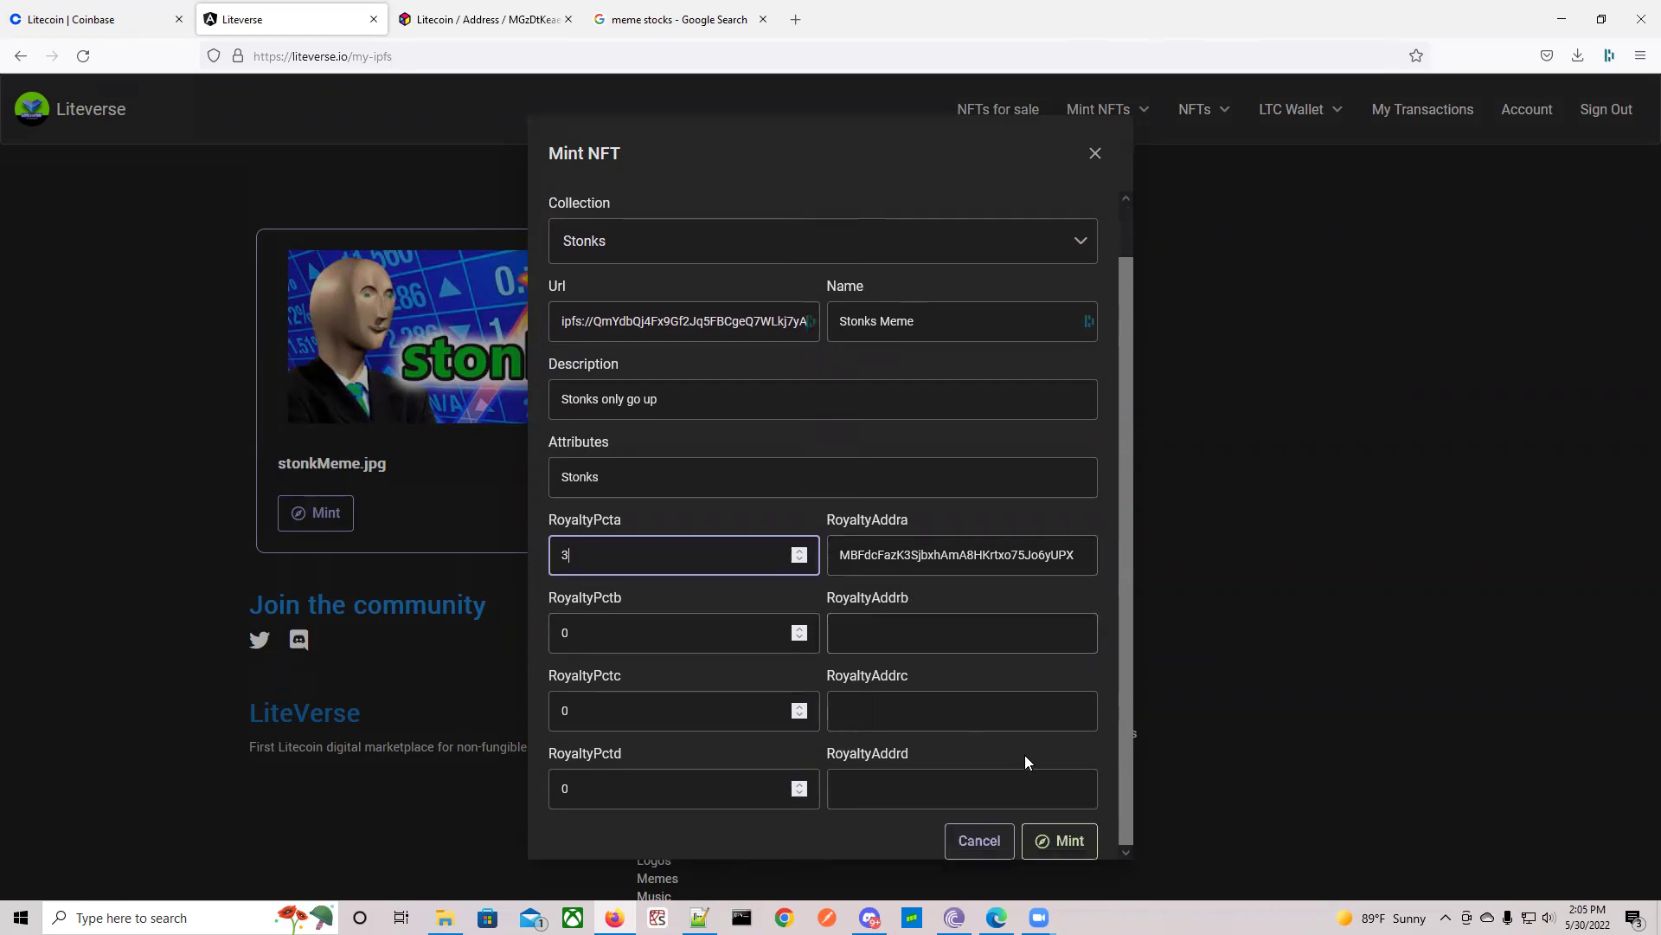
scroll(961, 674, "up", 1)
scroll(959, 677, "down", 1)
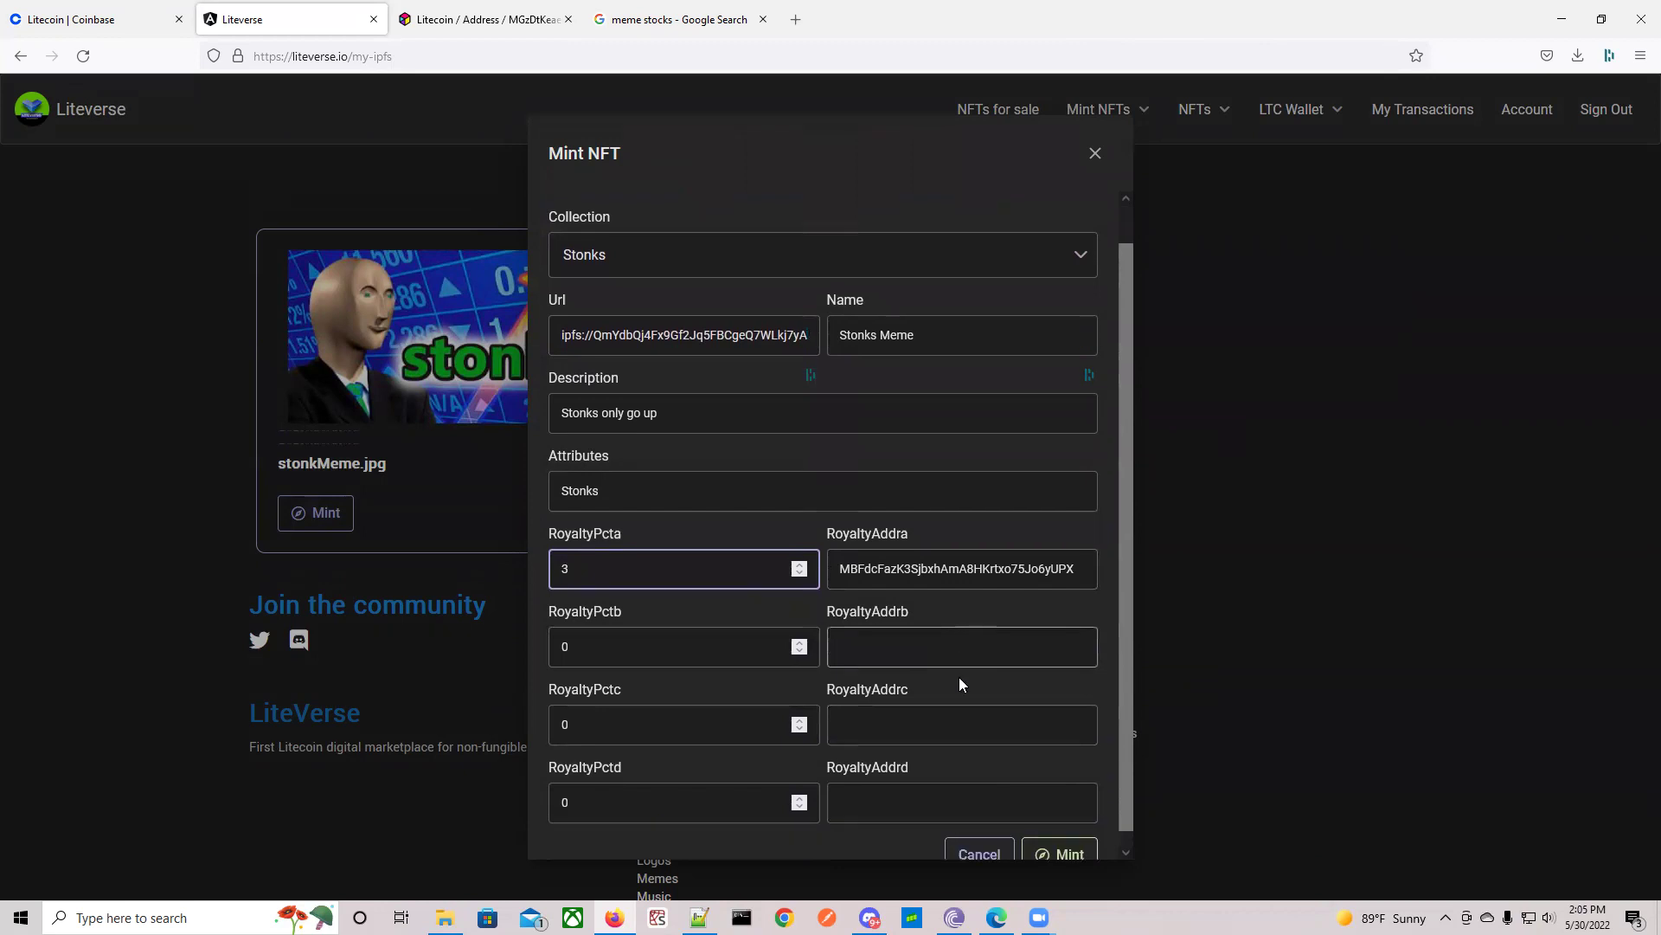
scroll(952, 677, "up", 1)
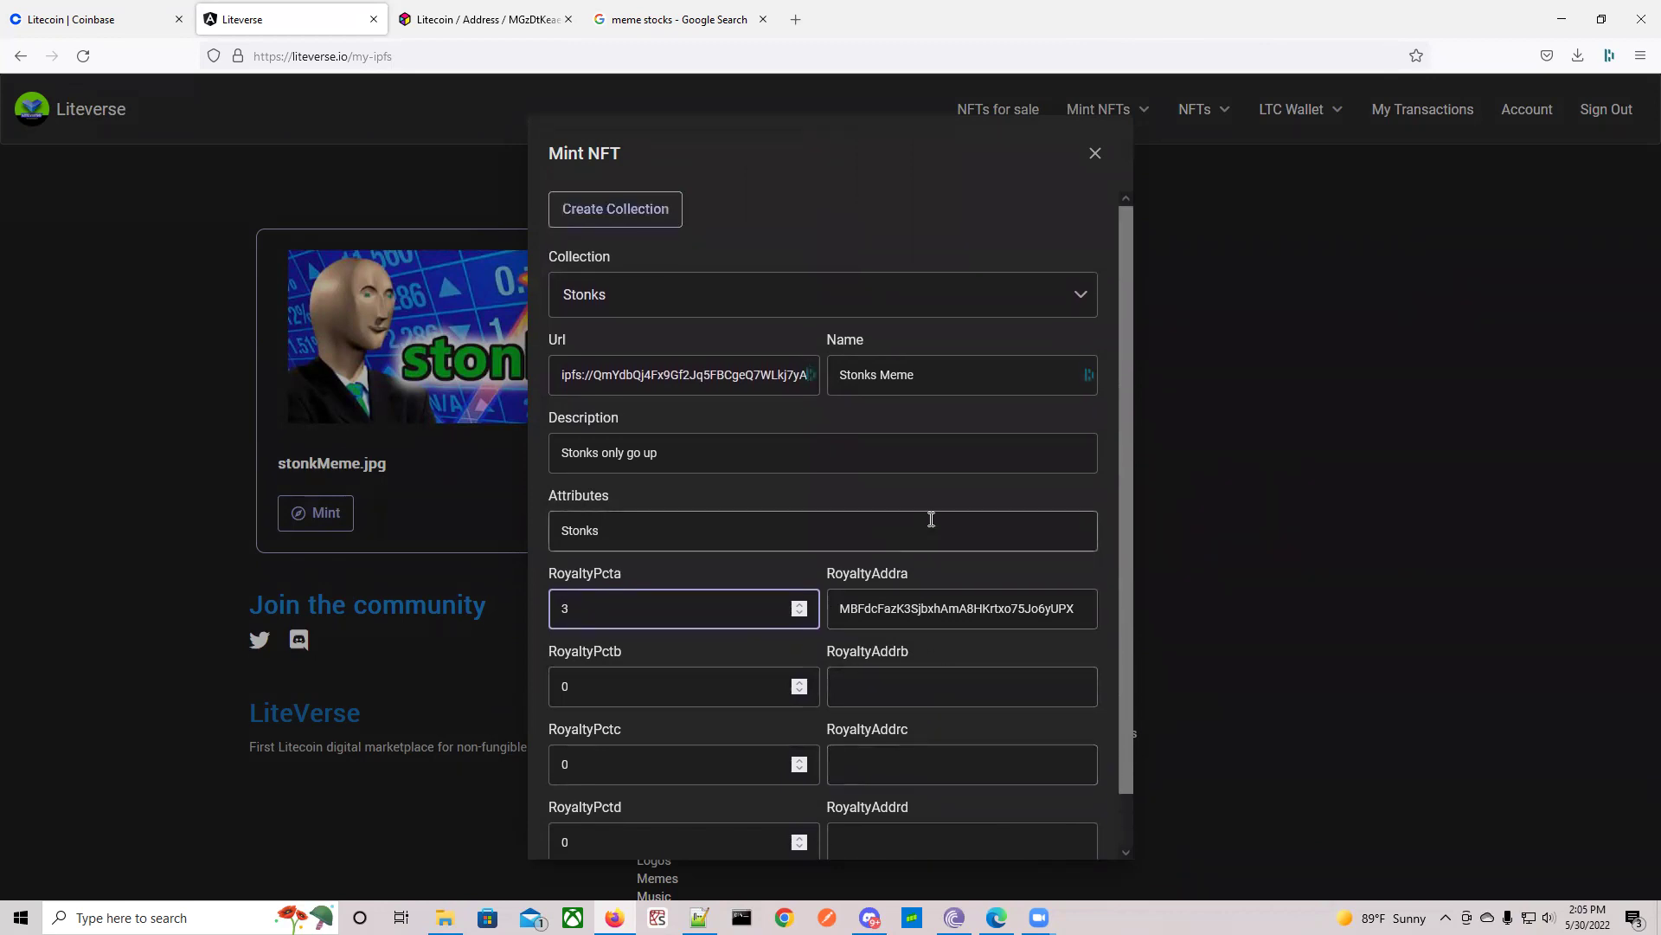
scroll(930, 589, "down", 1)
scroll(845, 586, "up", 1)
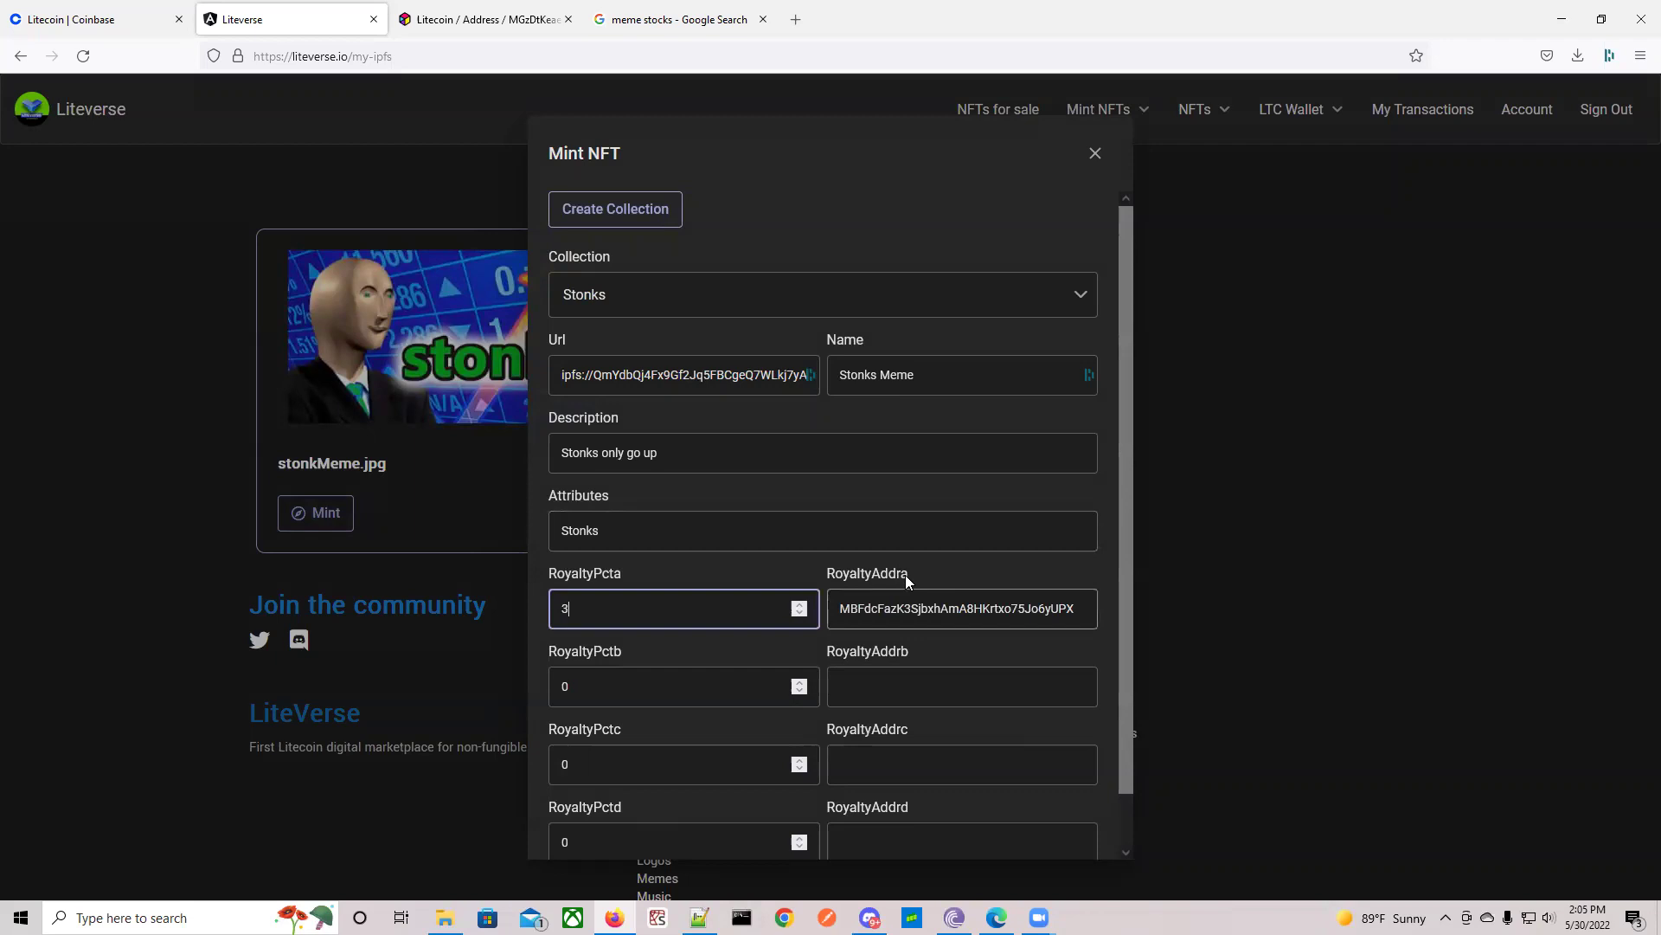
scroll(905, 575, "down", 2)
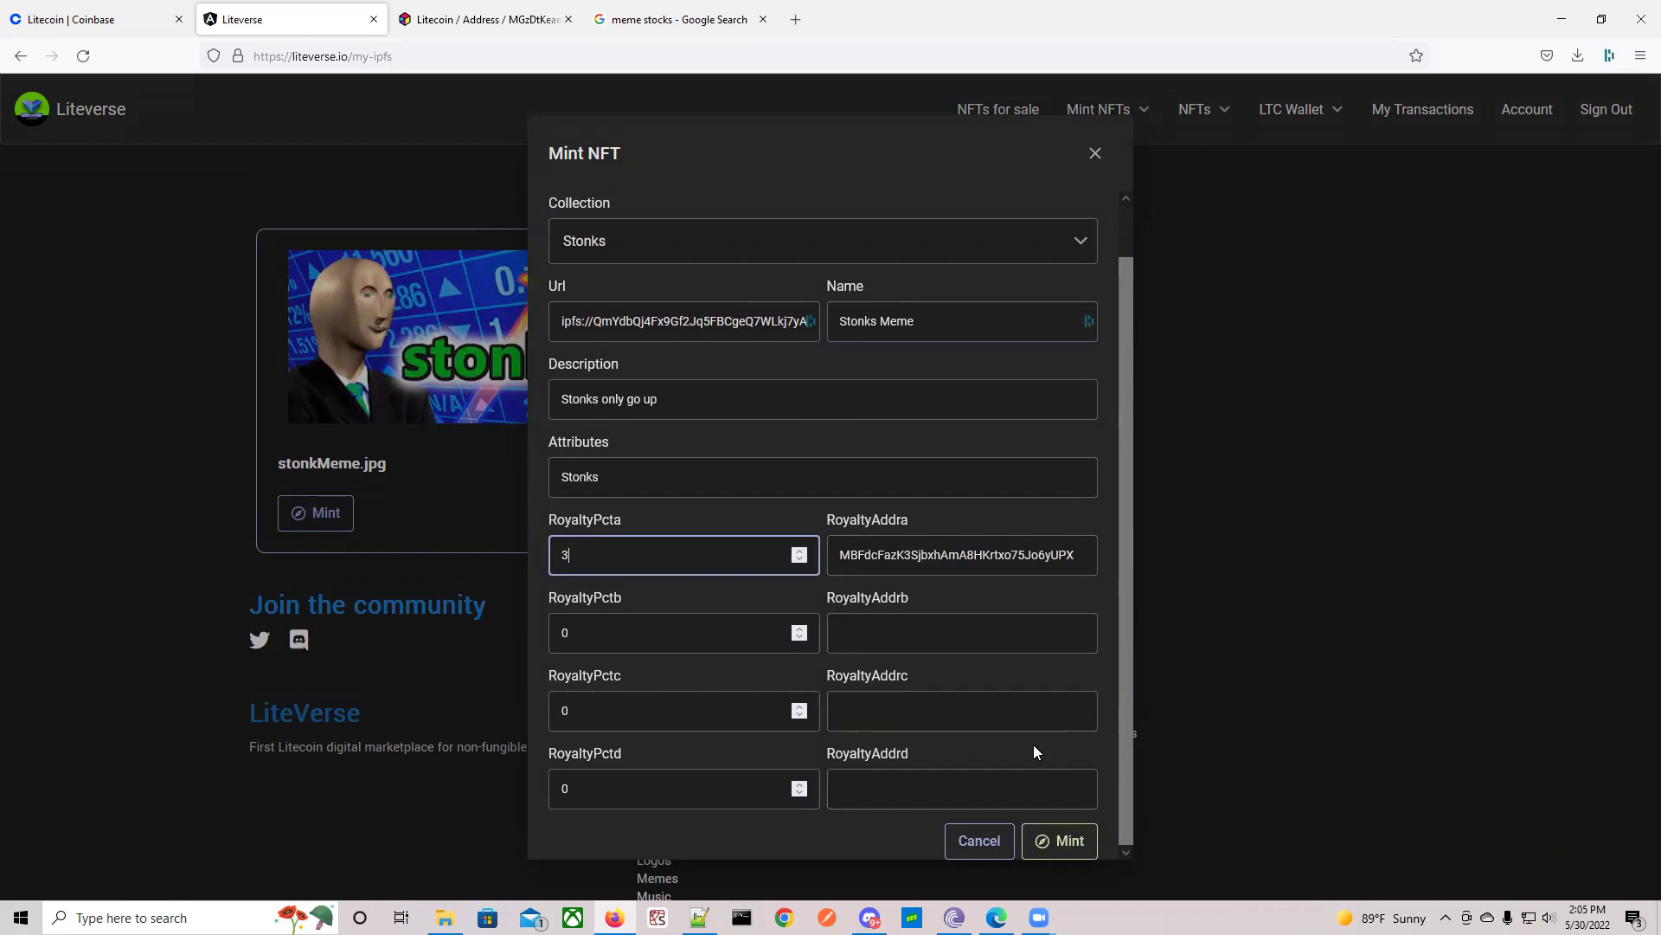
Mint Stonks Meme and wait for the 'NFT was minted successfully' confirmation.
left_click(1051, 839)
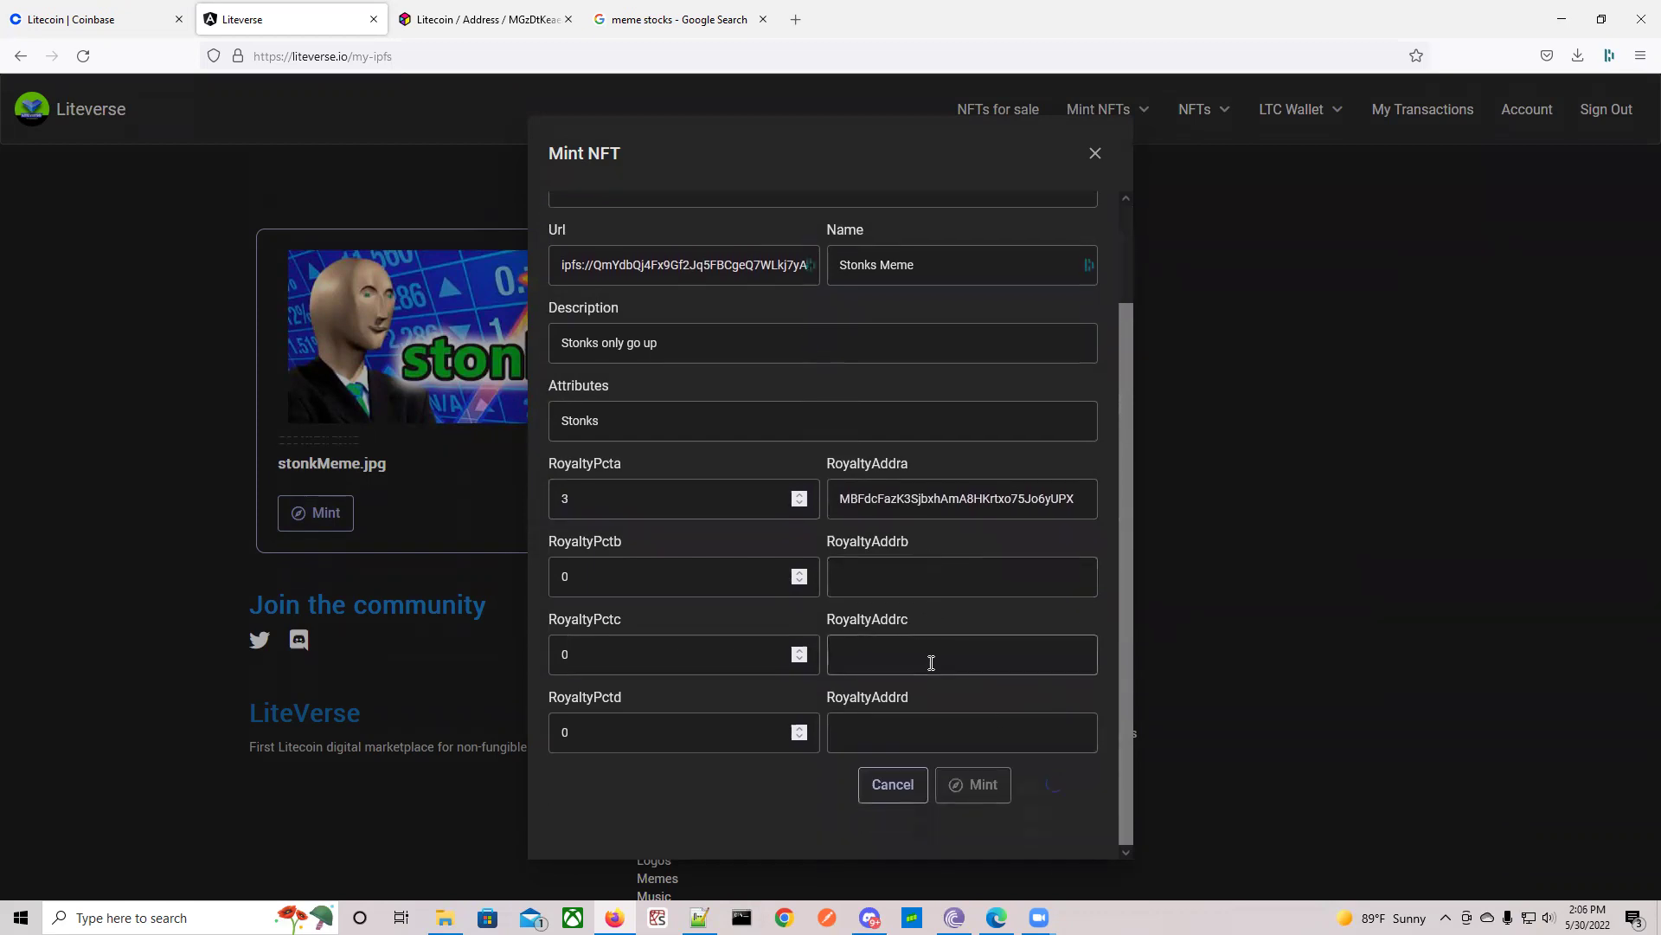
scroll(931, 663, "up", 2)
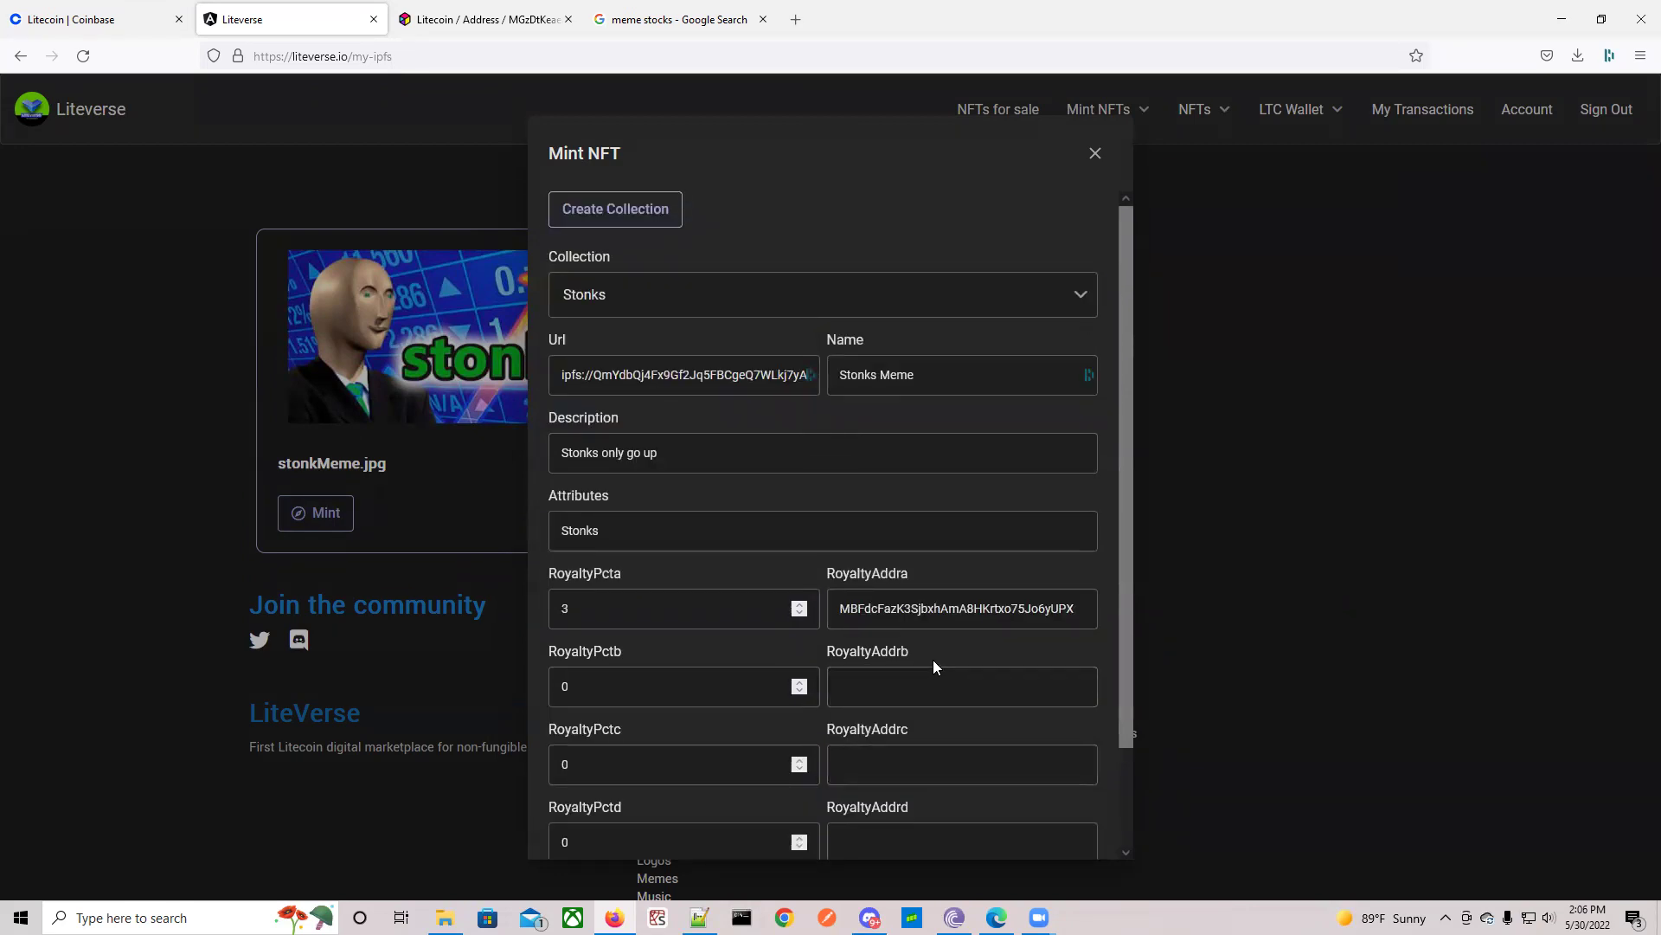
scroll(934, 660, "down", 2)
scroll(939, 660, "up", 2)
scroll(947, 662, "down", 2)
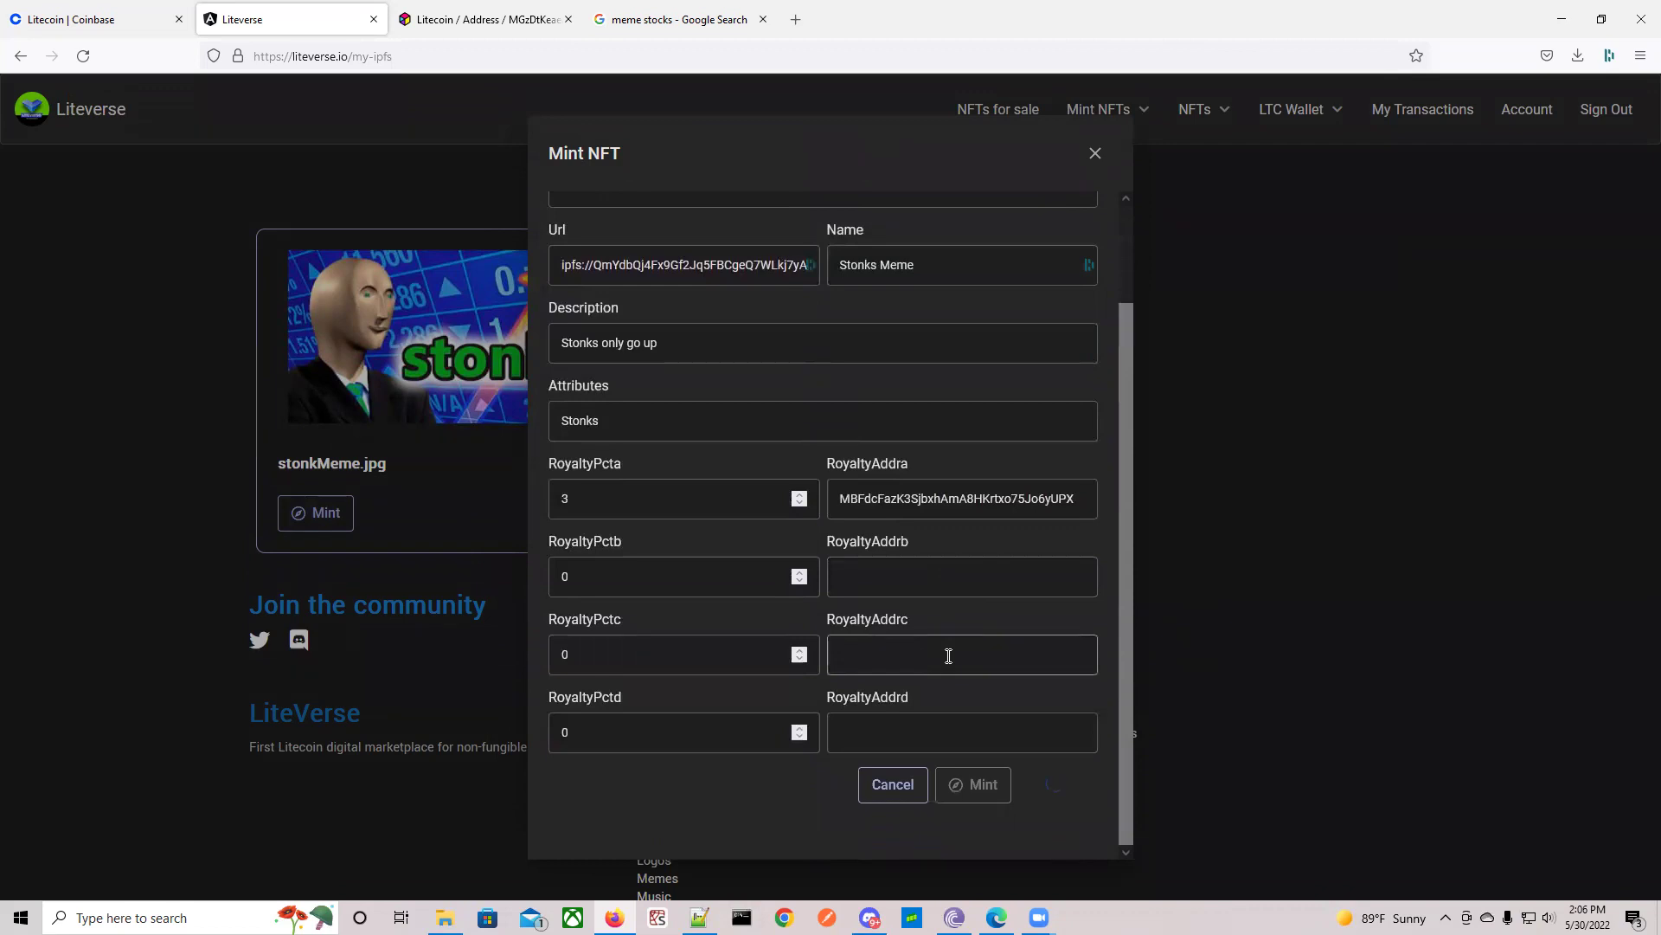
scroll(949, 655, "up", 2)
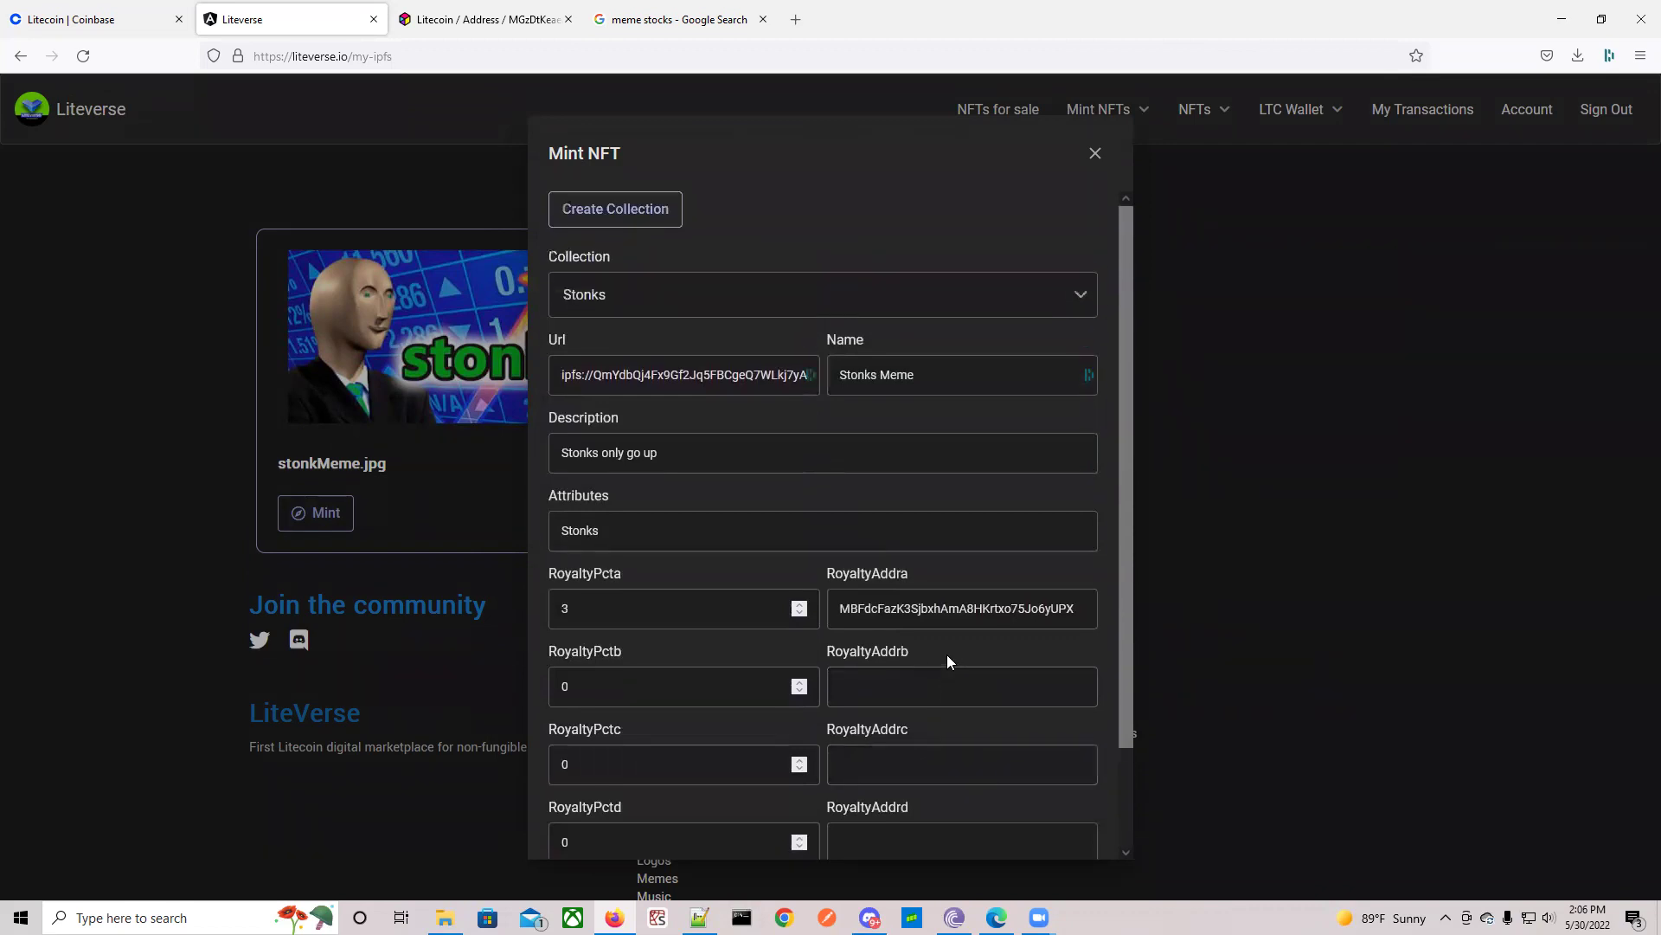
scroll(947, 654, "down", 2)
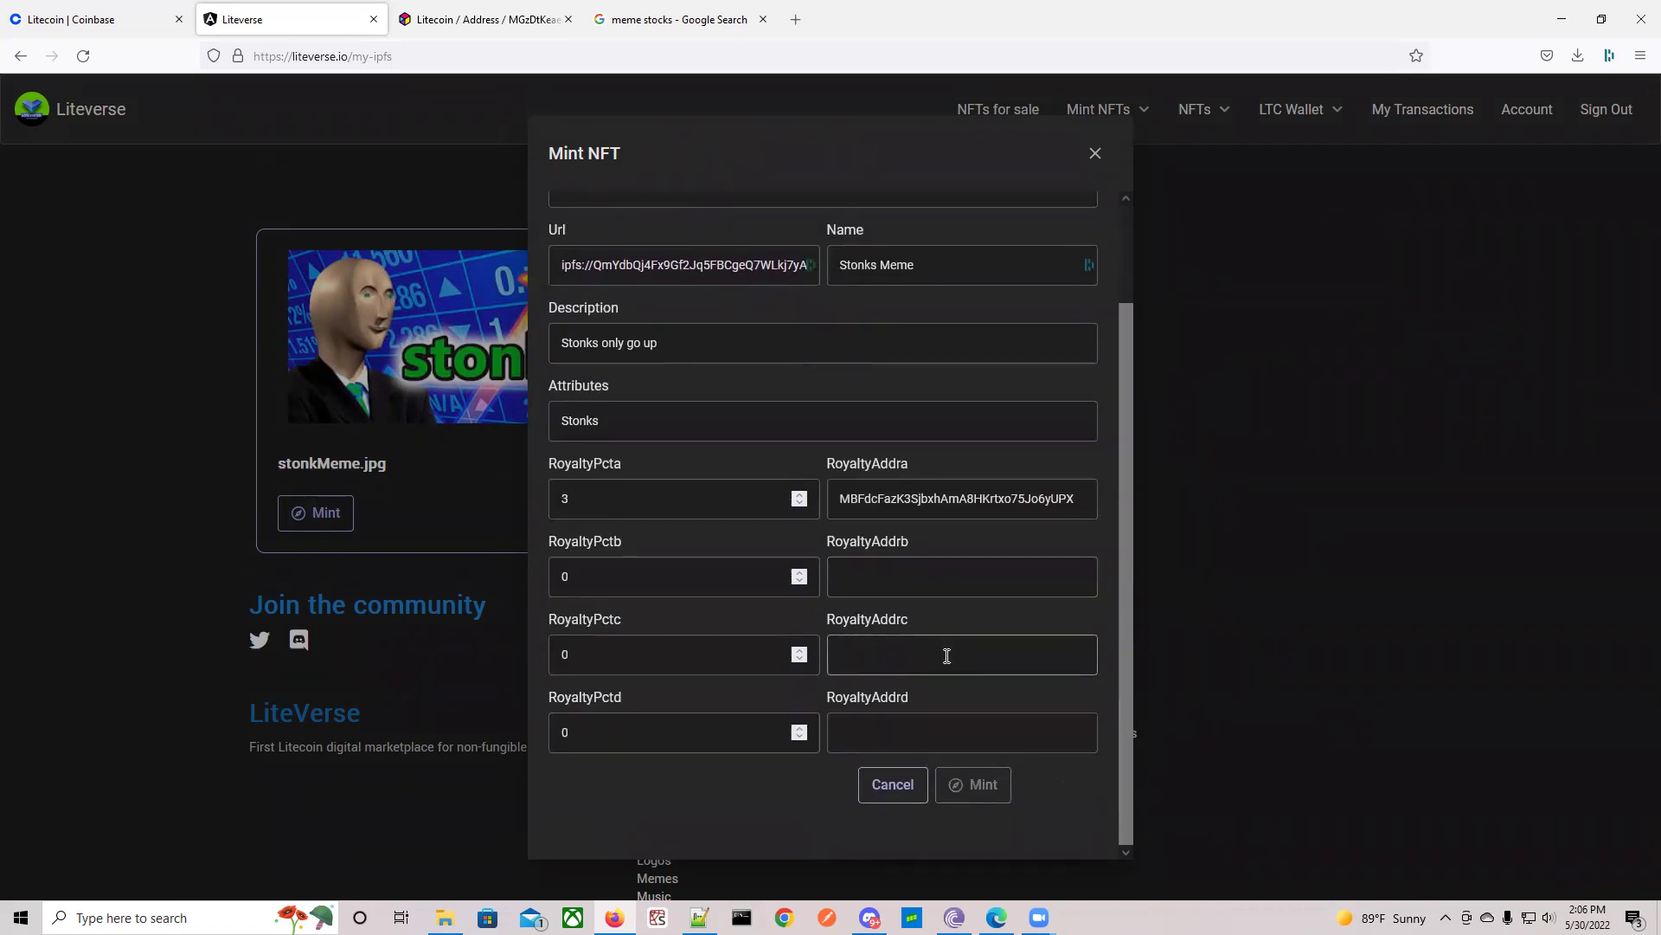
scroll(947, 656, "up", 1)
scroll(947, 656, "up", 1)
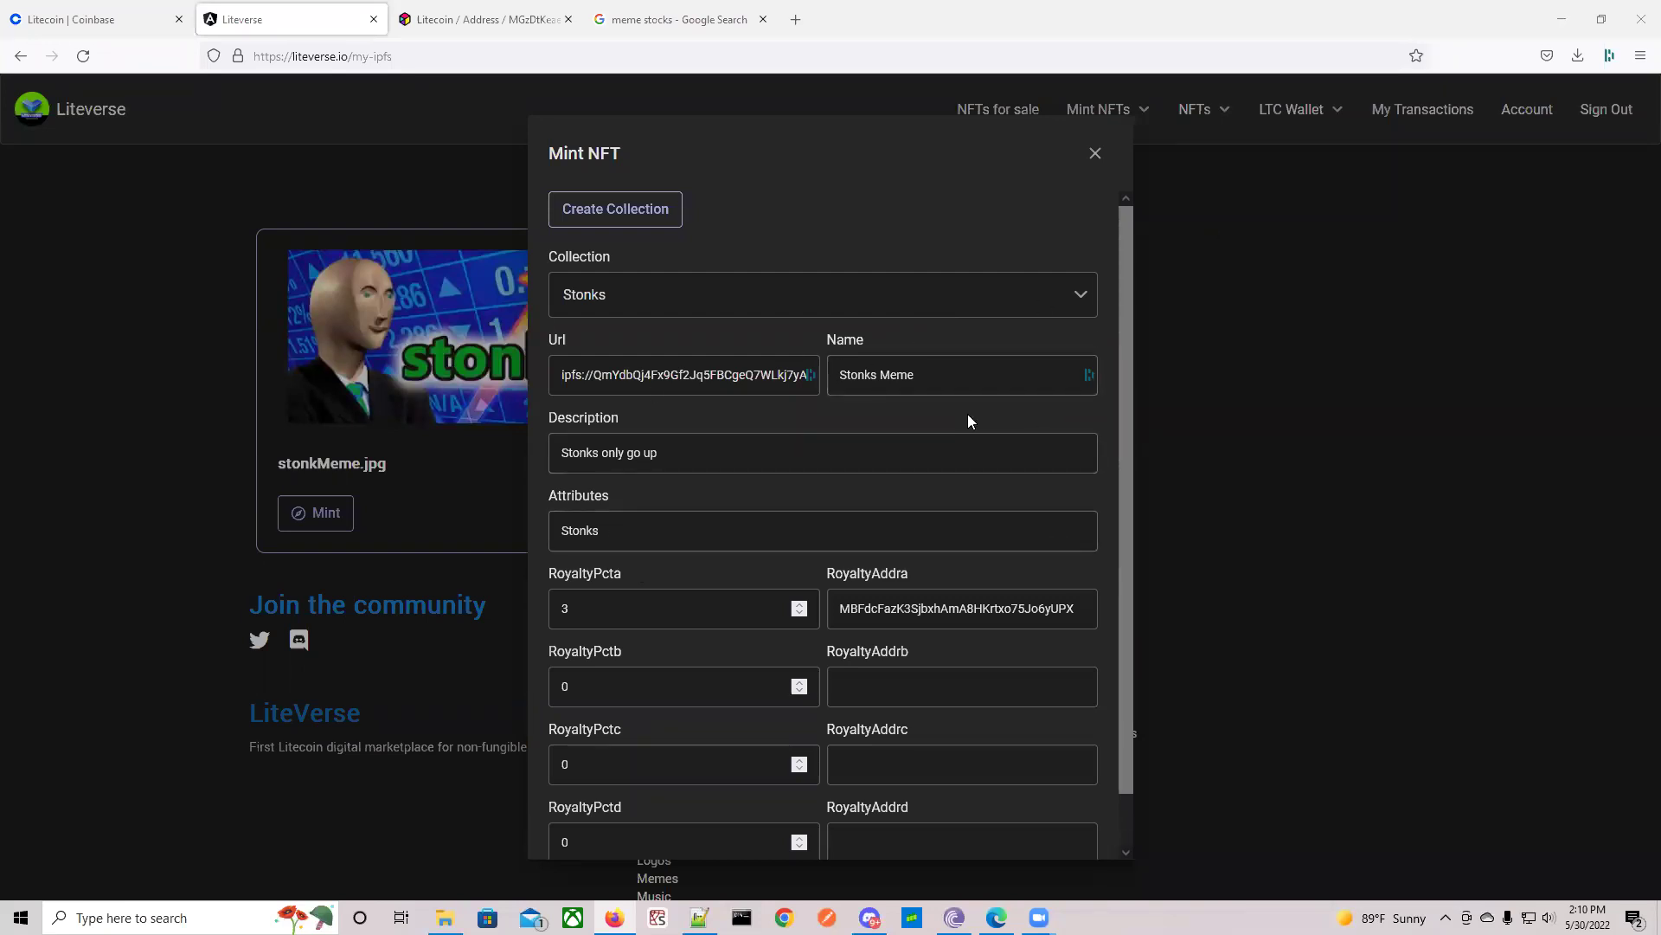
scroll(964, 464, "down", 1)
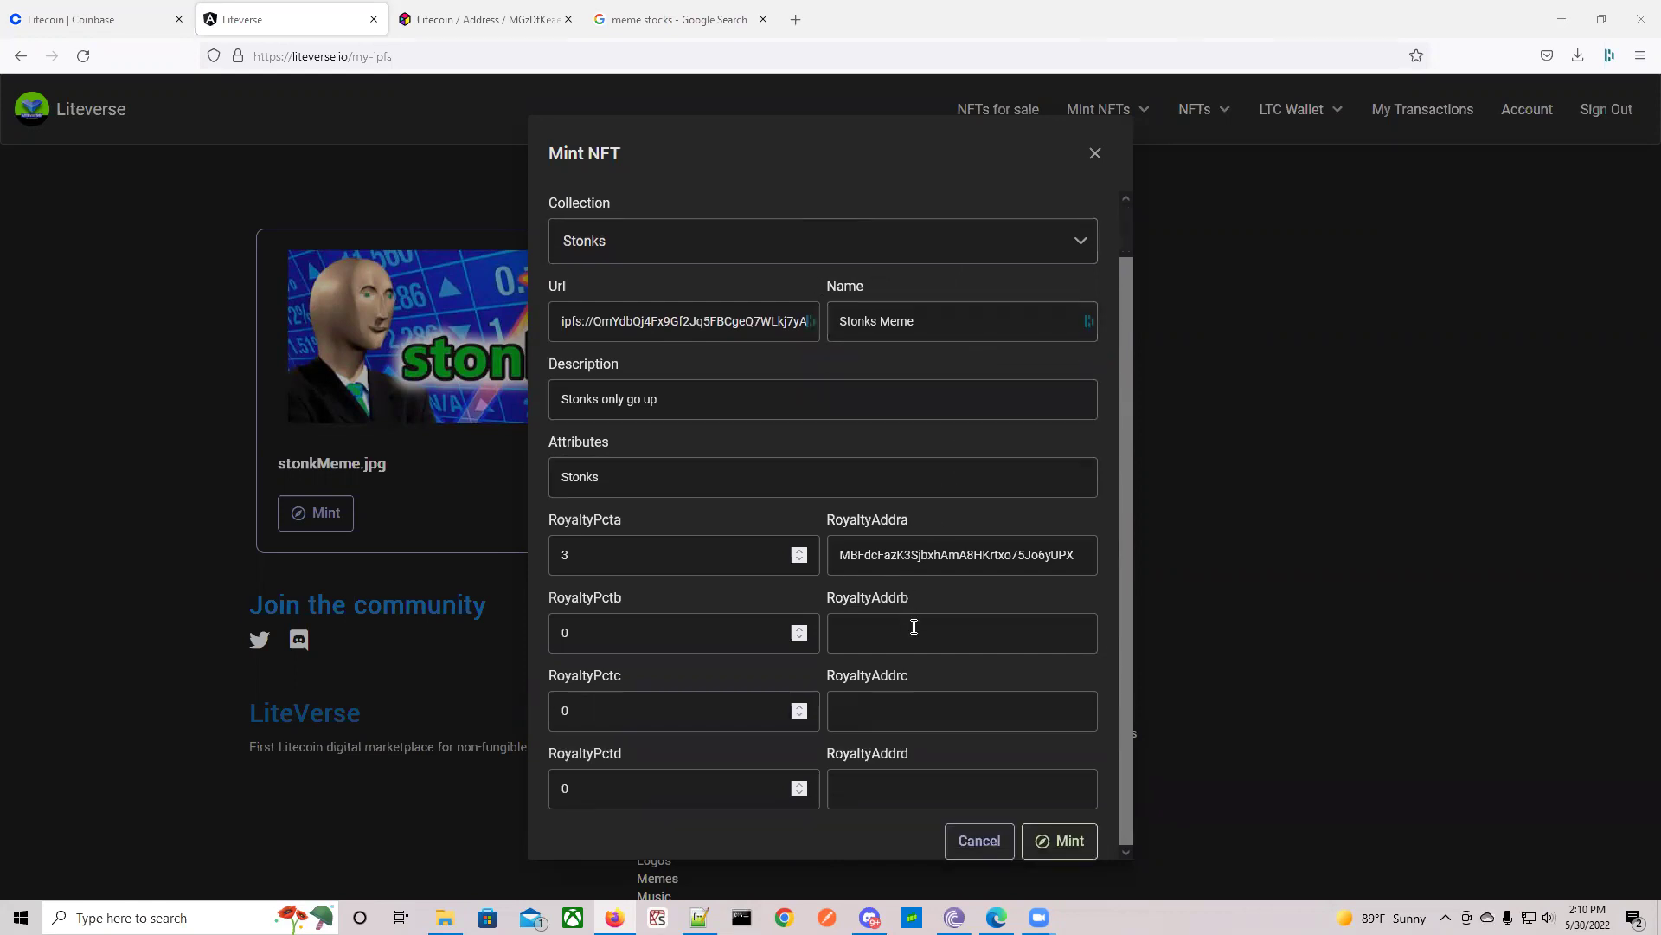
scroll(952, 571, "up", 1)
scroll(930, 527, "down", 1)
scroll(909, 671, "up", 1)
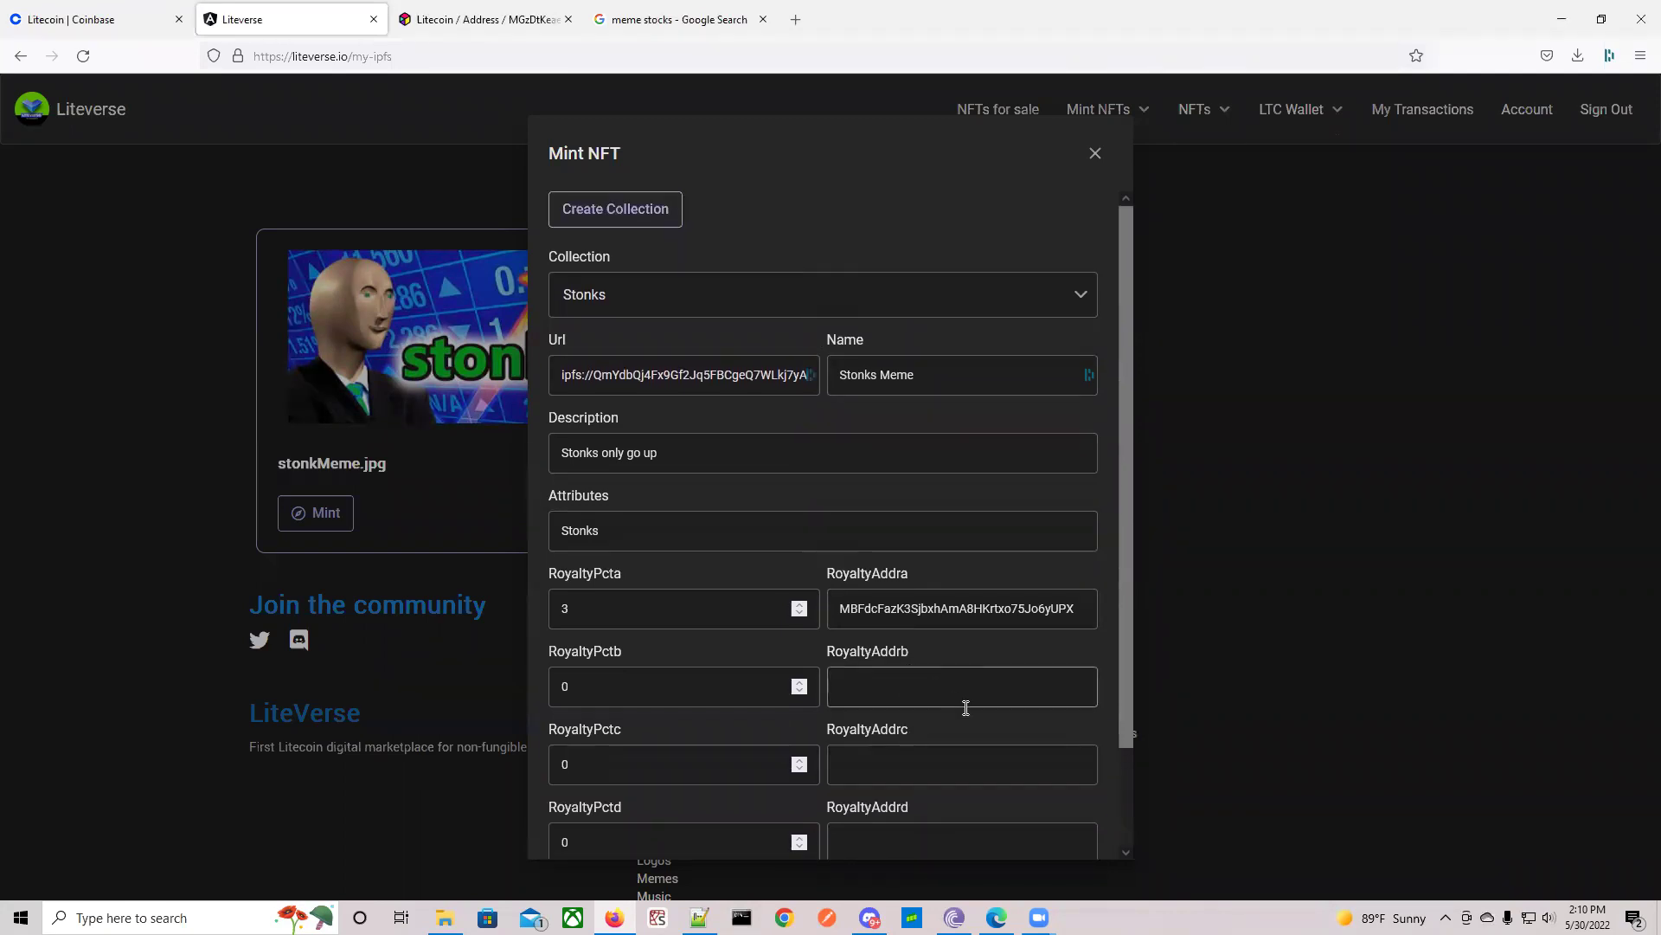
scroll(995, 715, "down", 2)
scroll(1001, 713, "up", 2)
scroll(992, 713, "down", 2)
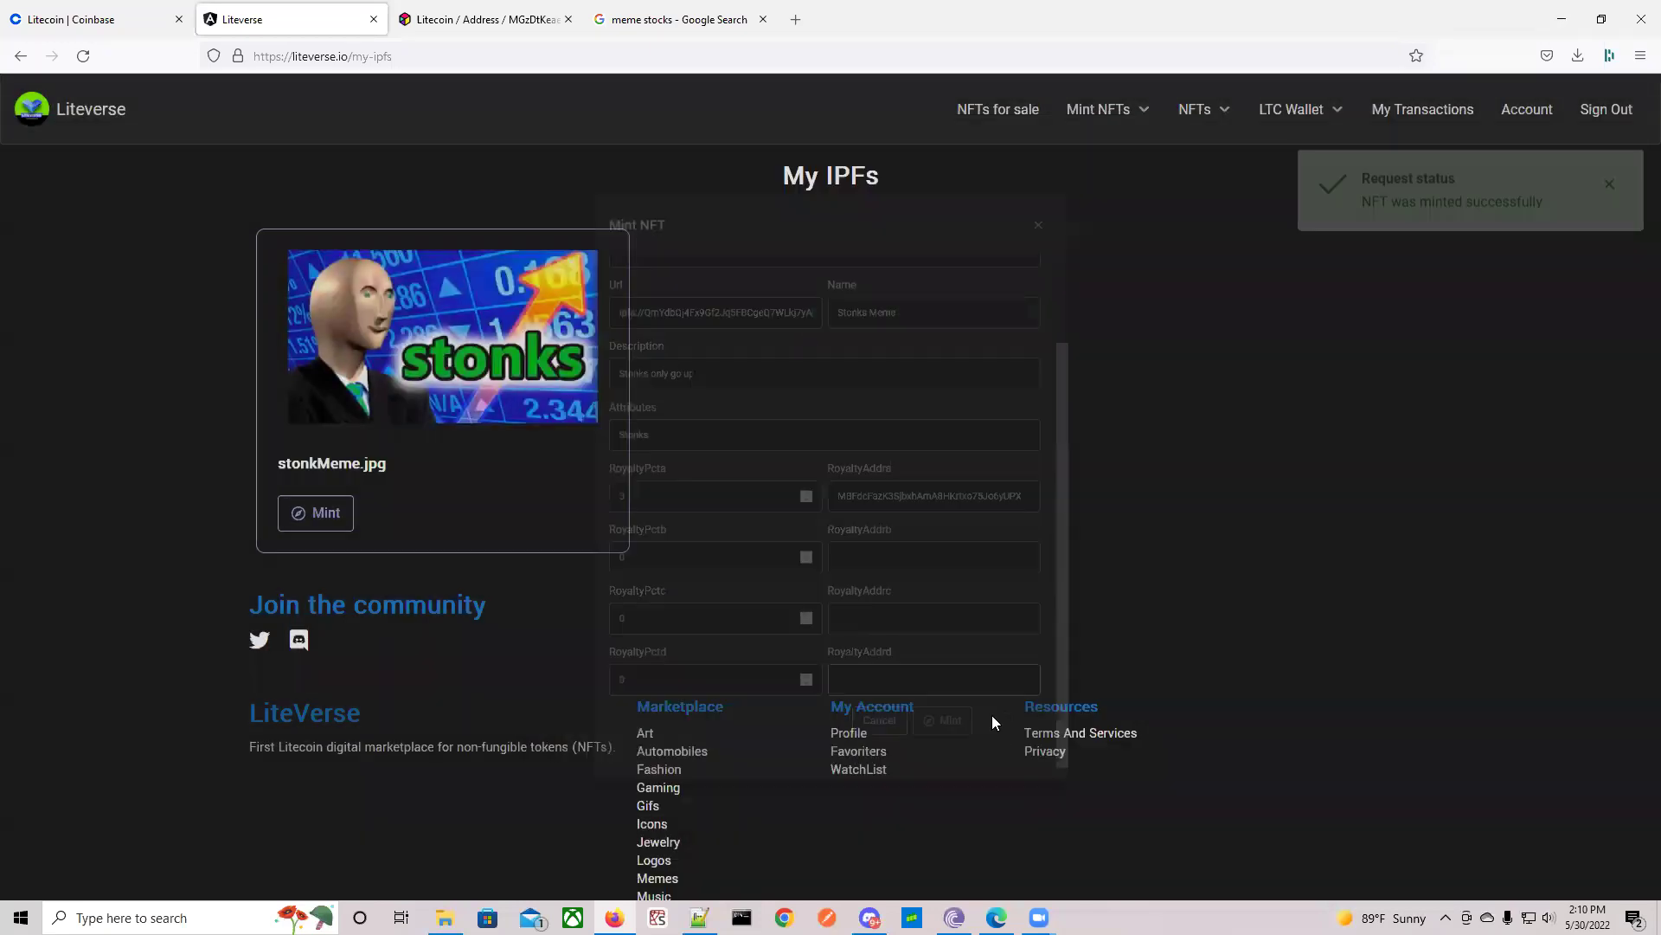
Dismiss the mint confirmation and open My NFTs to see Stonks Meme.
left_click(1594, 128)
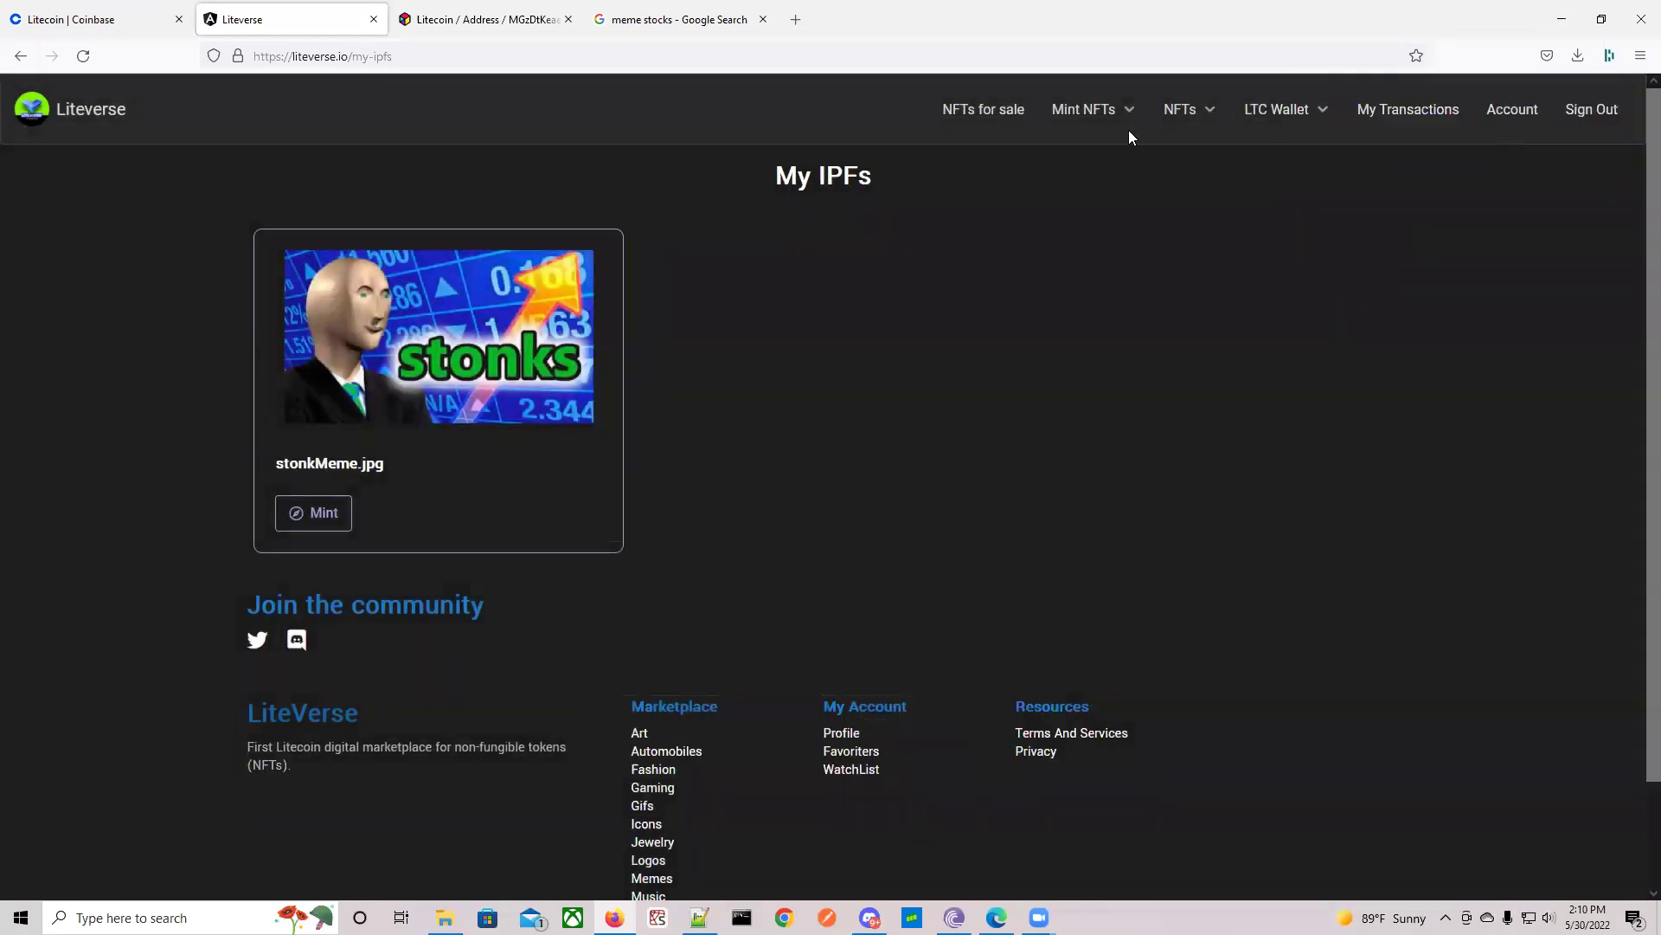
left_click(1195, 111)
left_click(1097, 196)
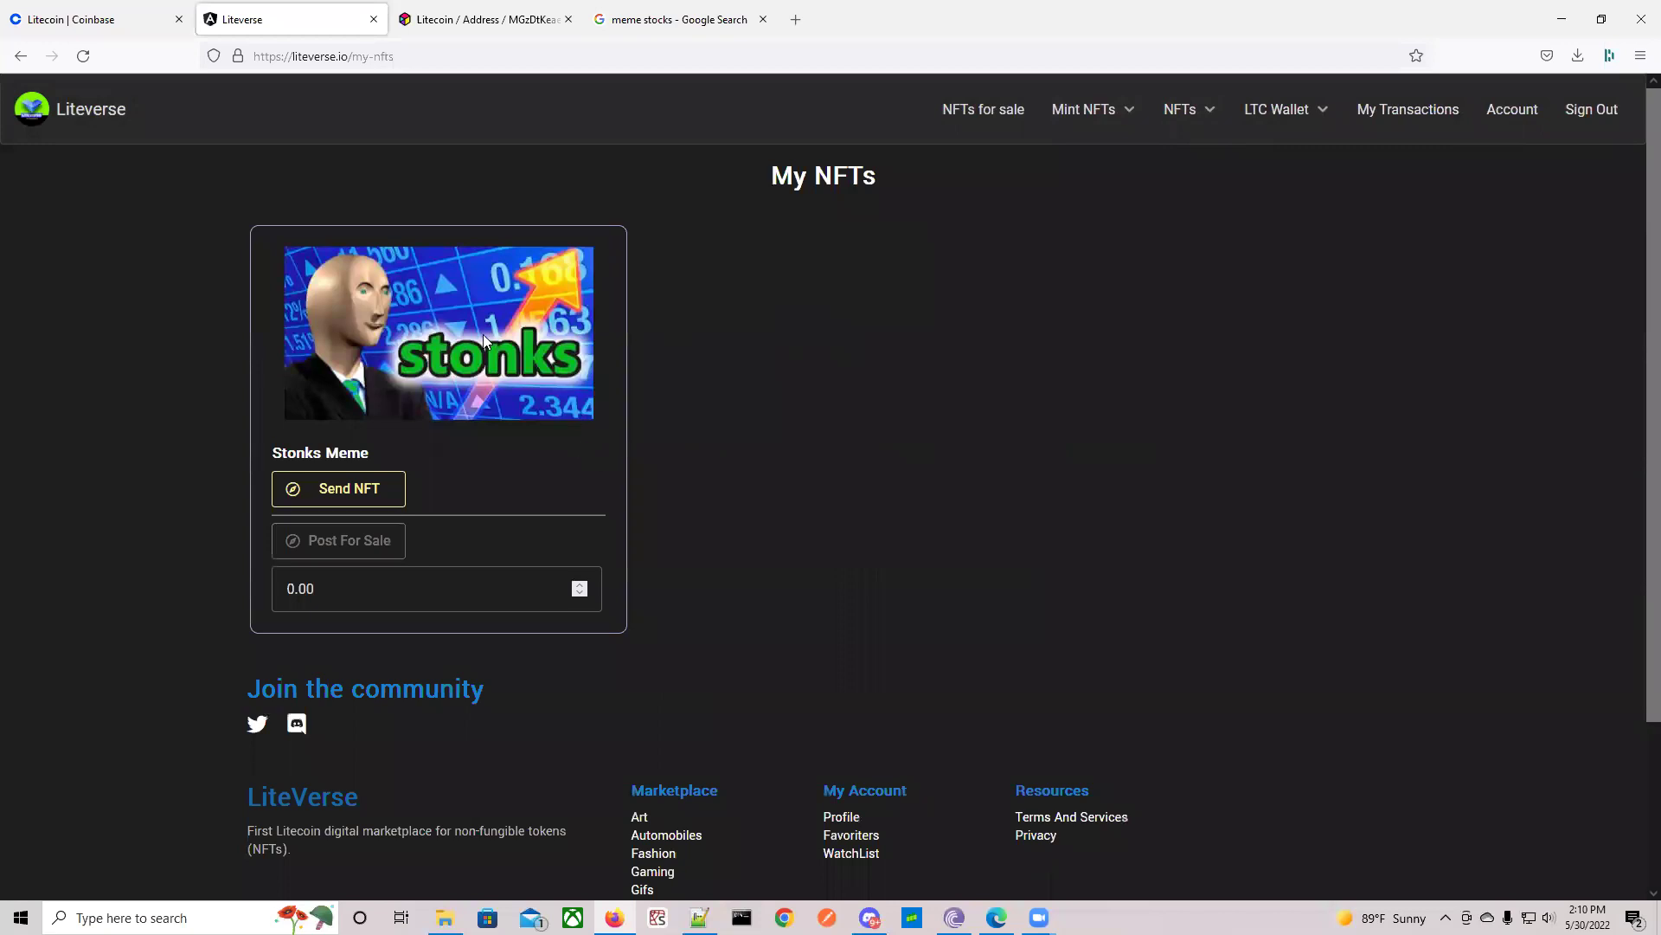
Open Send NFT for Stonks Meme, cancel it, and go to NFTs for Sale.
left_click(375, 487)
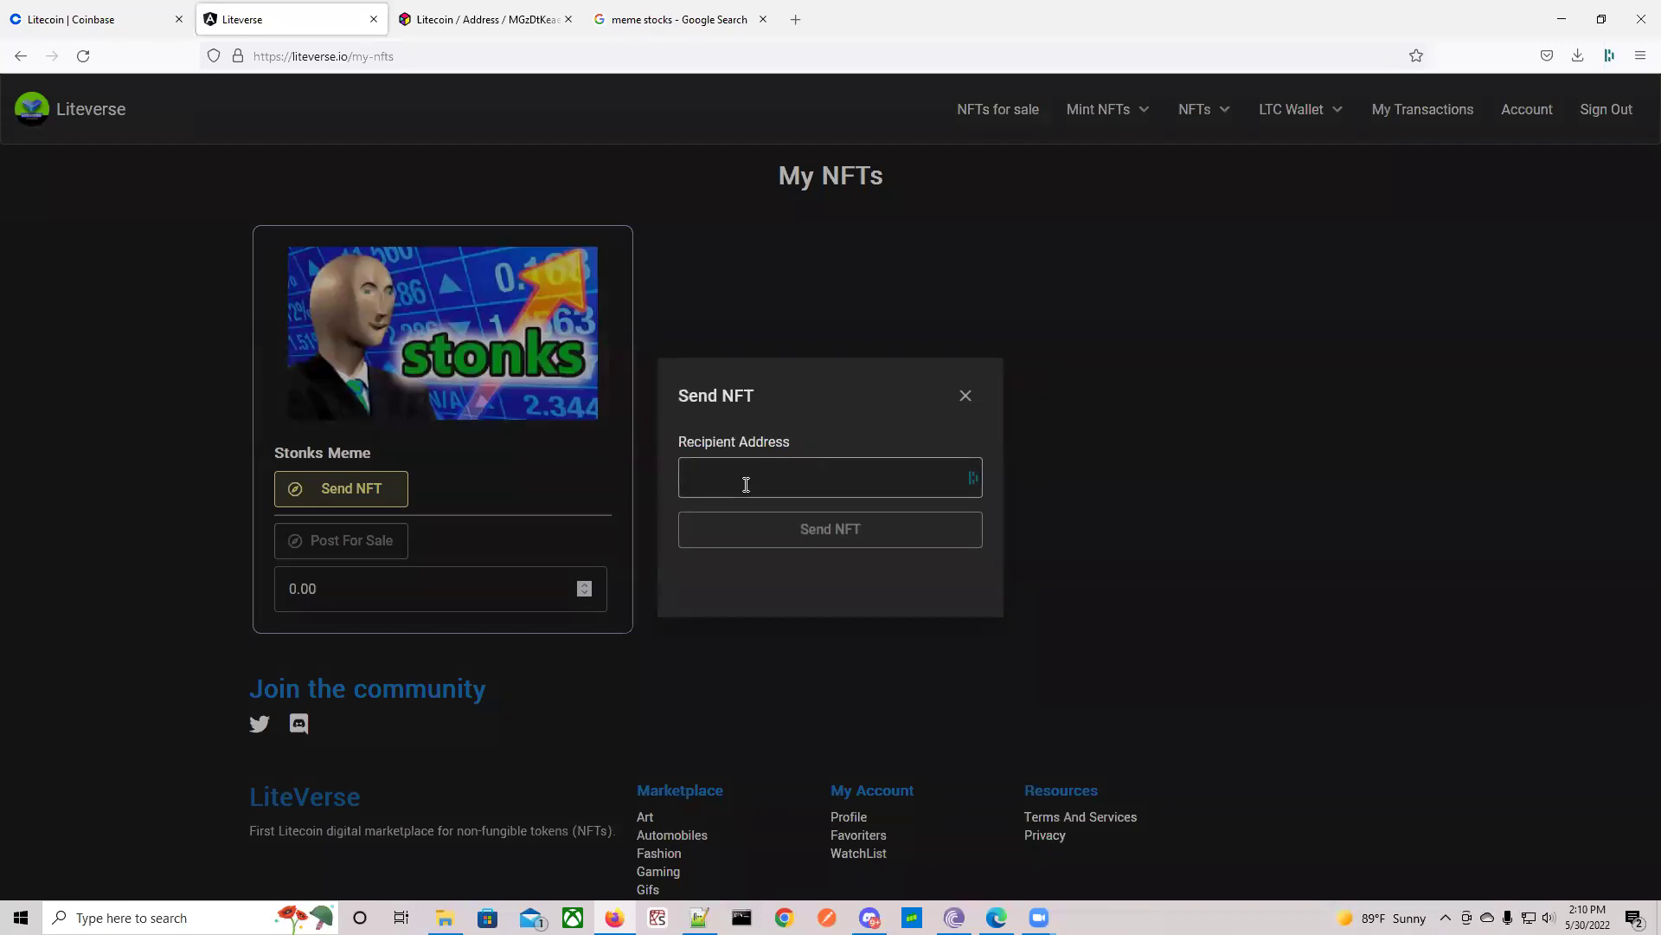
left_click(744, 478)
left_click(966, 398)
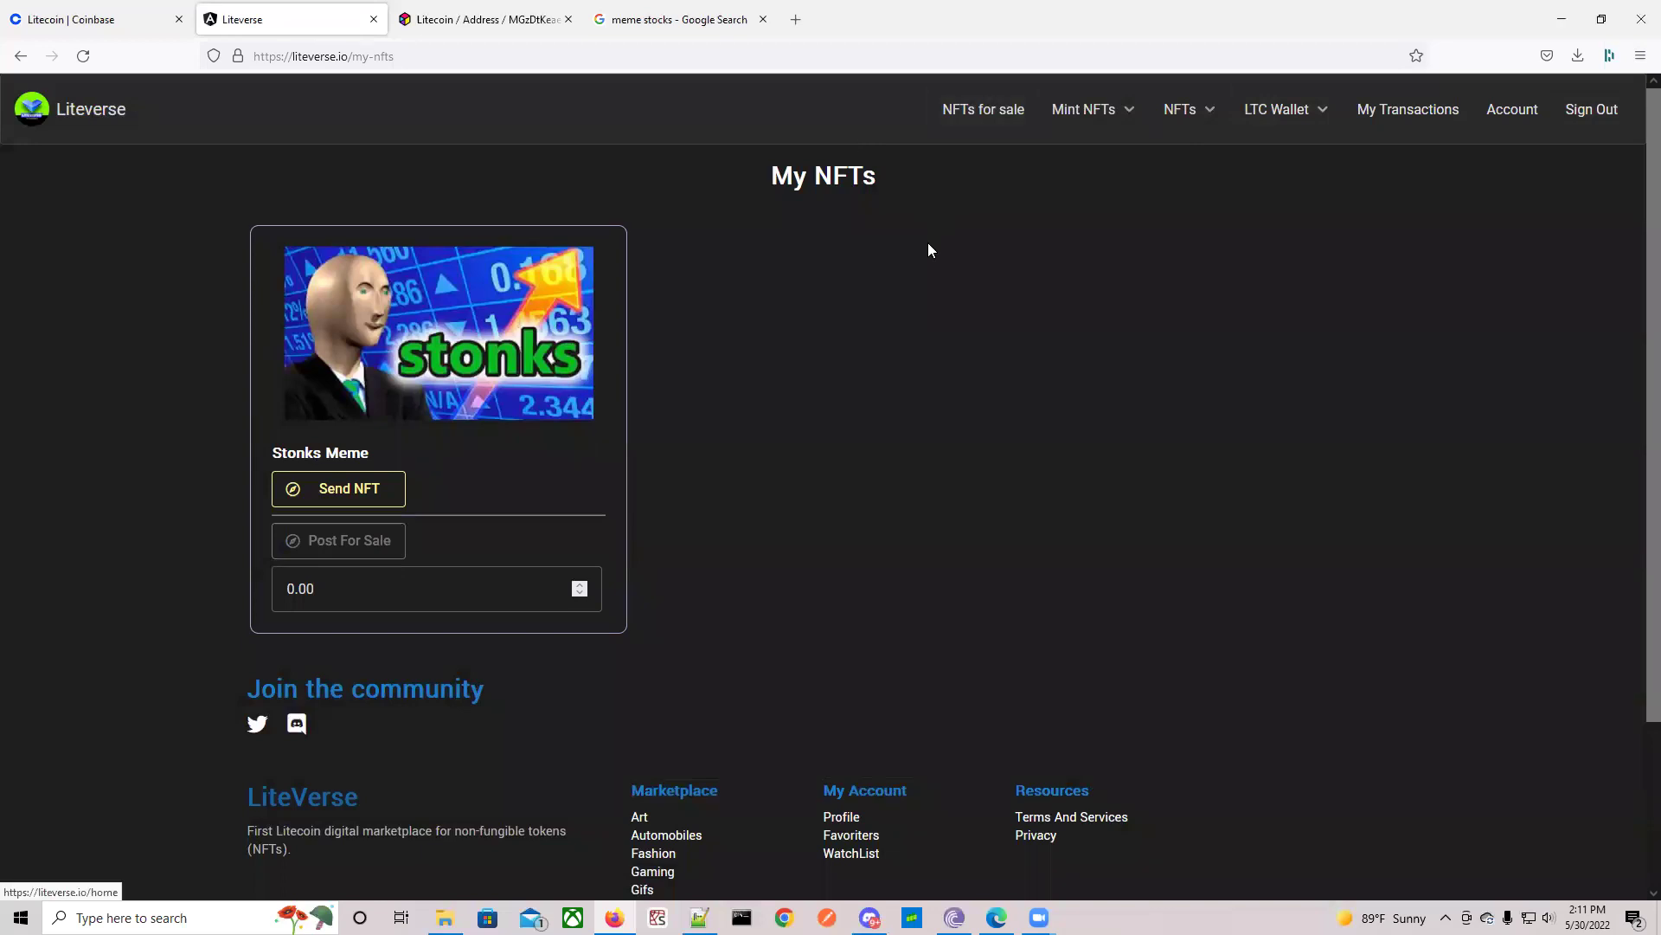
left_click(983, 117)
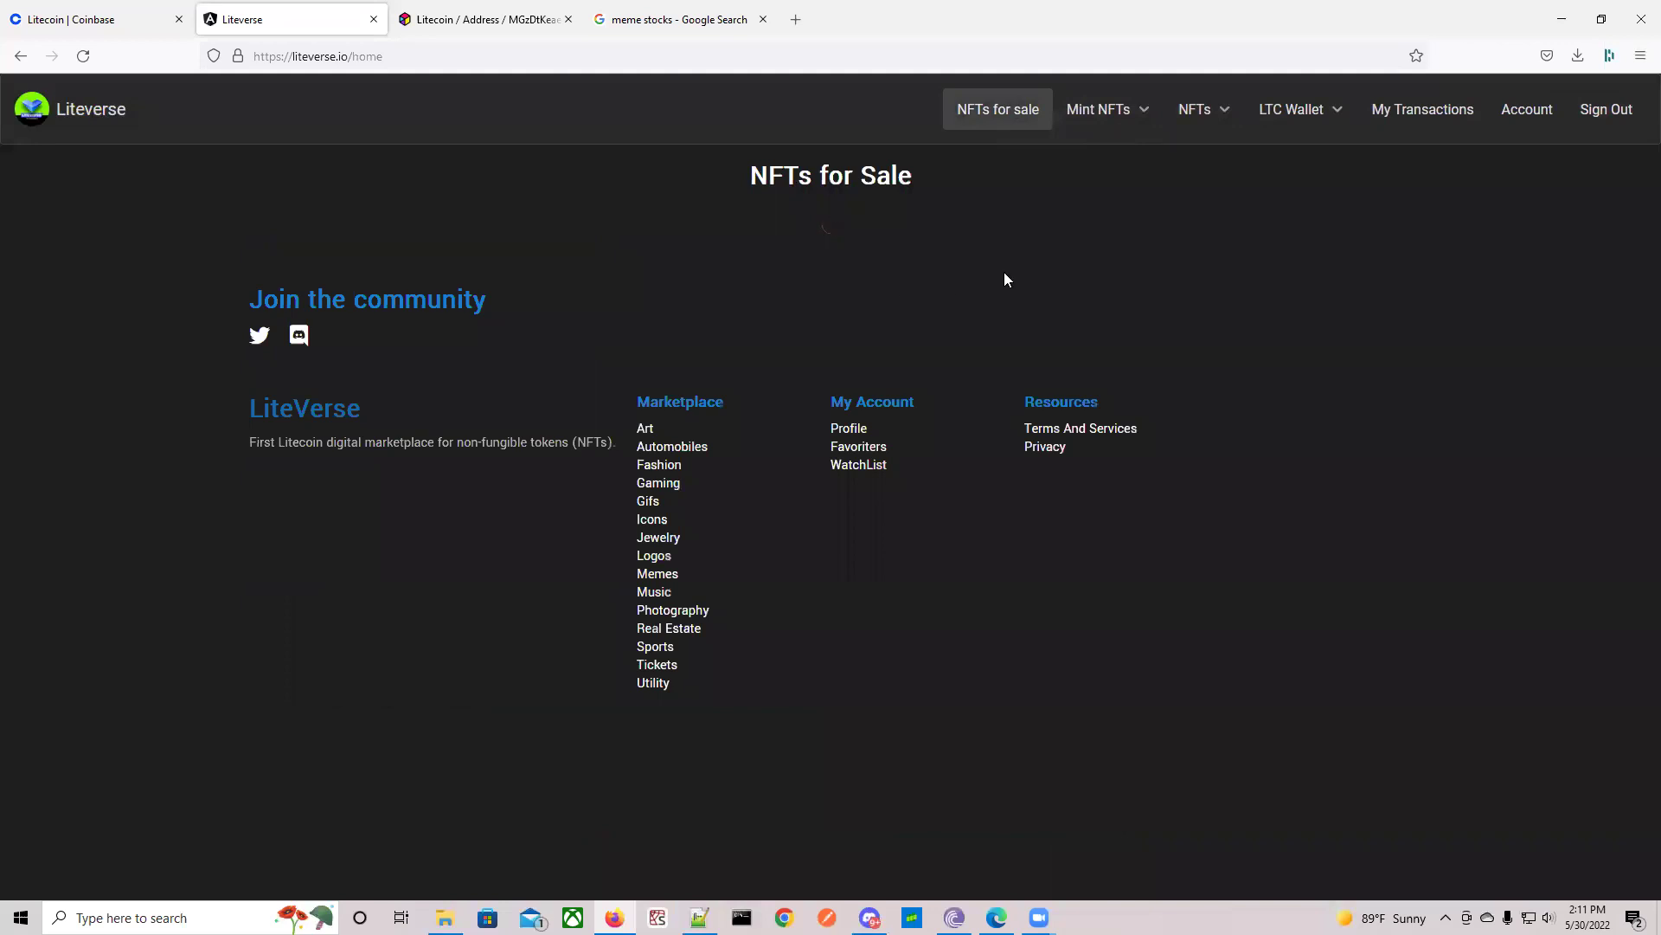
Check the account balance and LTC transactions, then return to NFTs for Sale.
left_click(1507, 116)
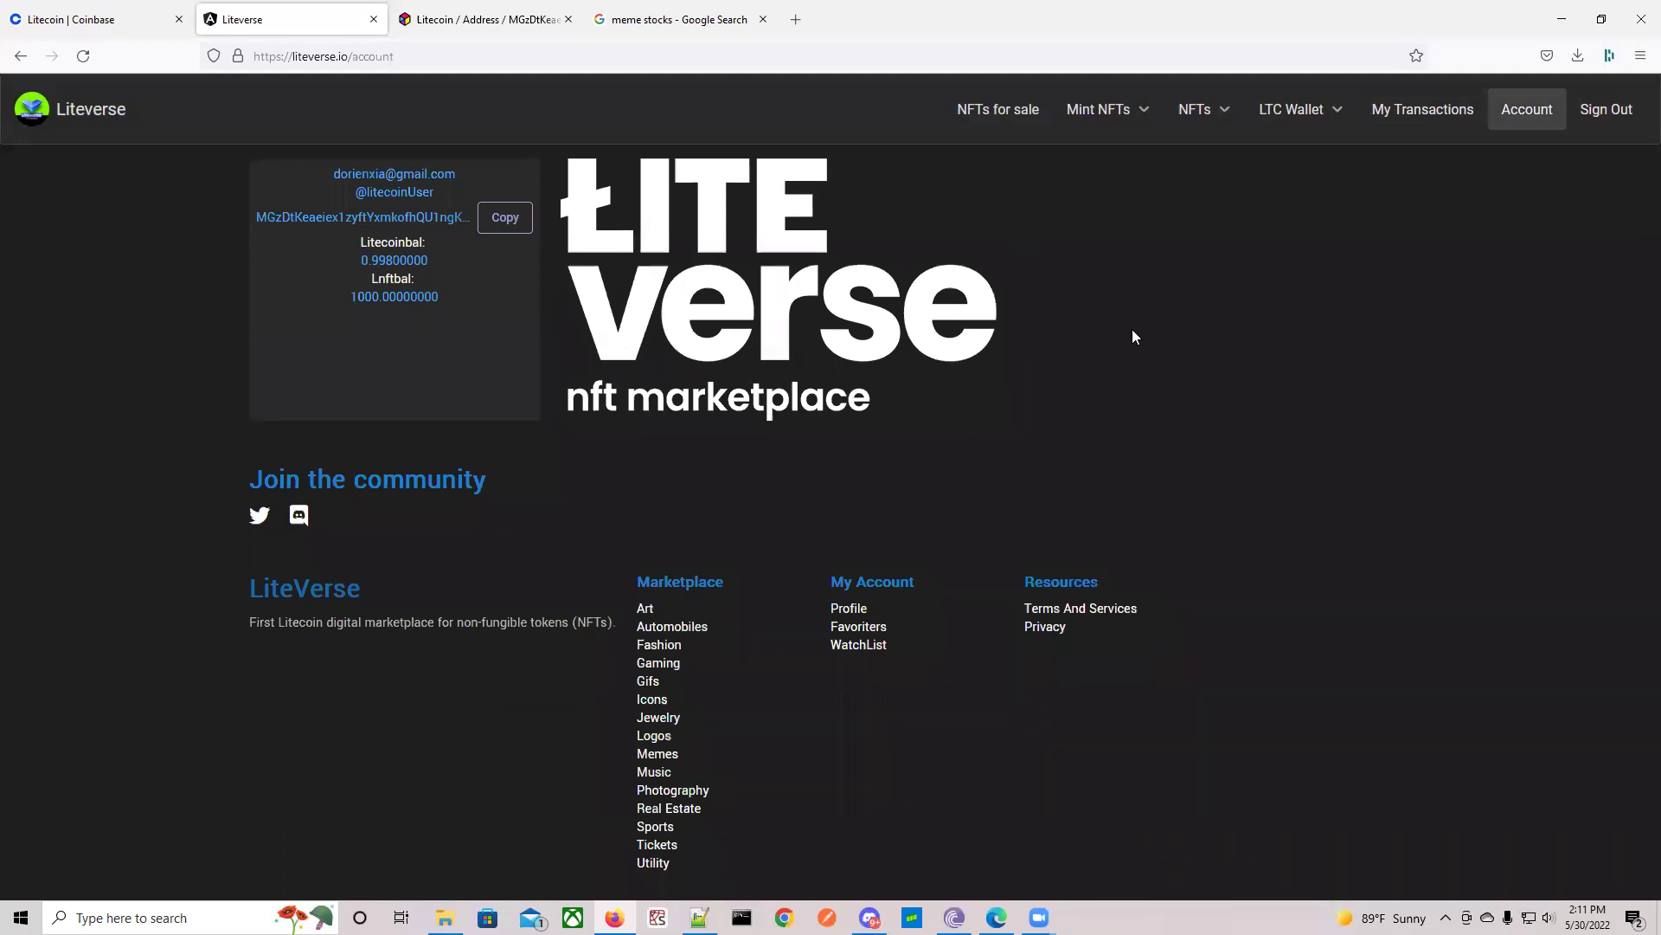
left_click(1424, 110)
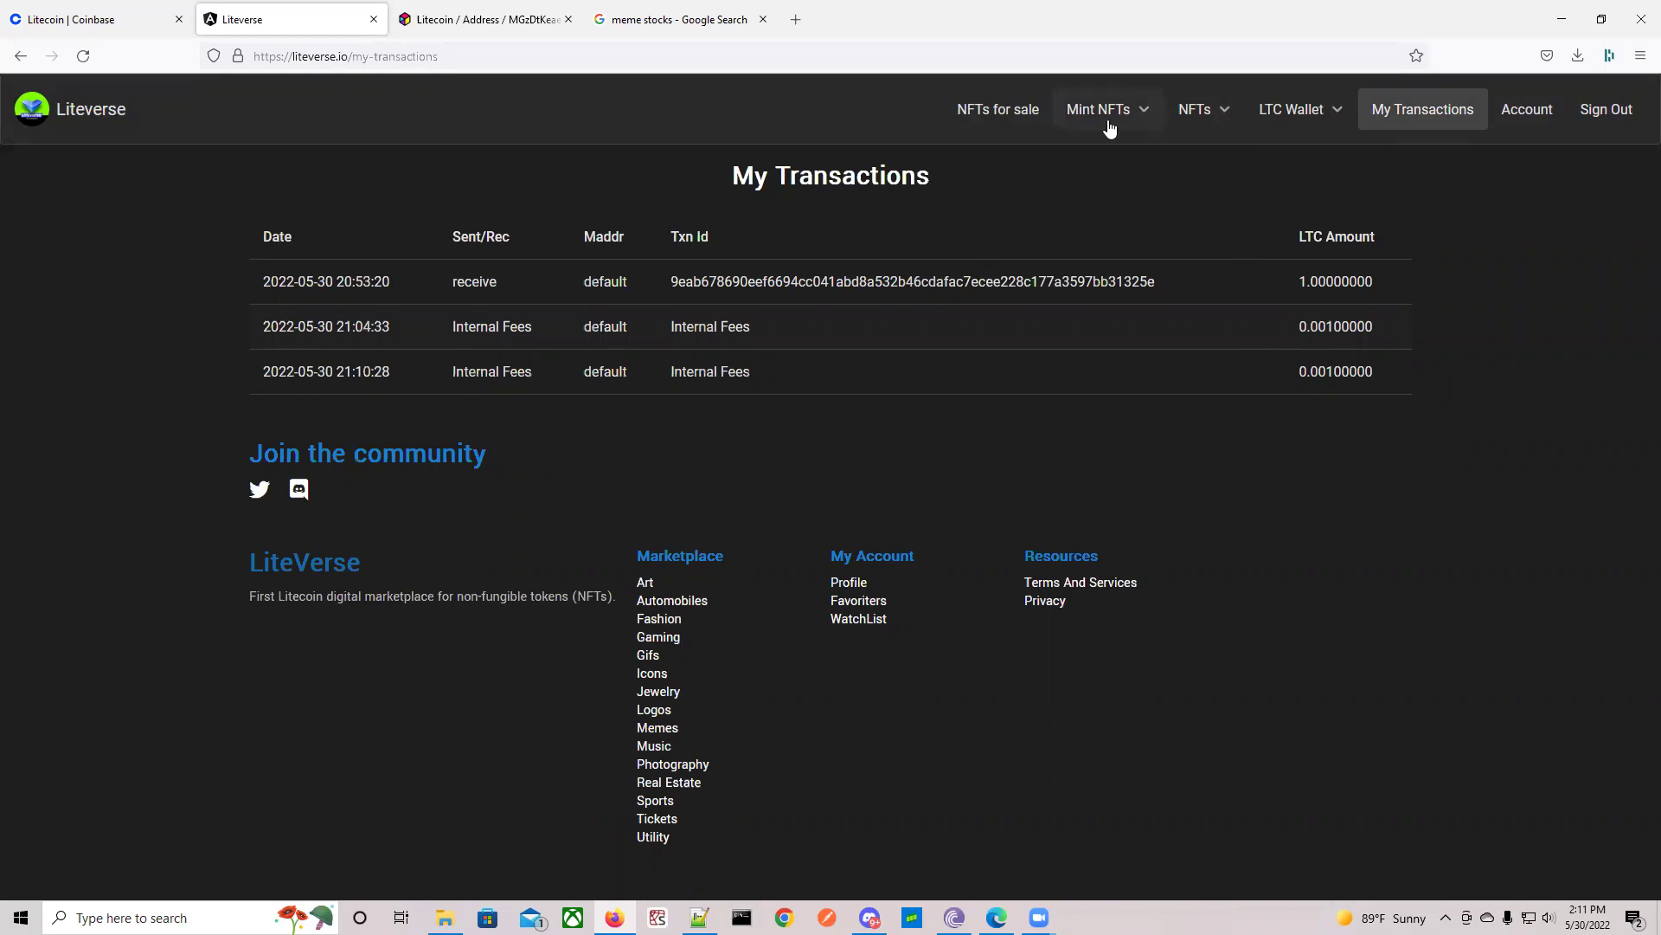
left_click(1012, 119)
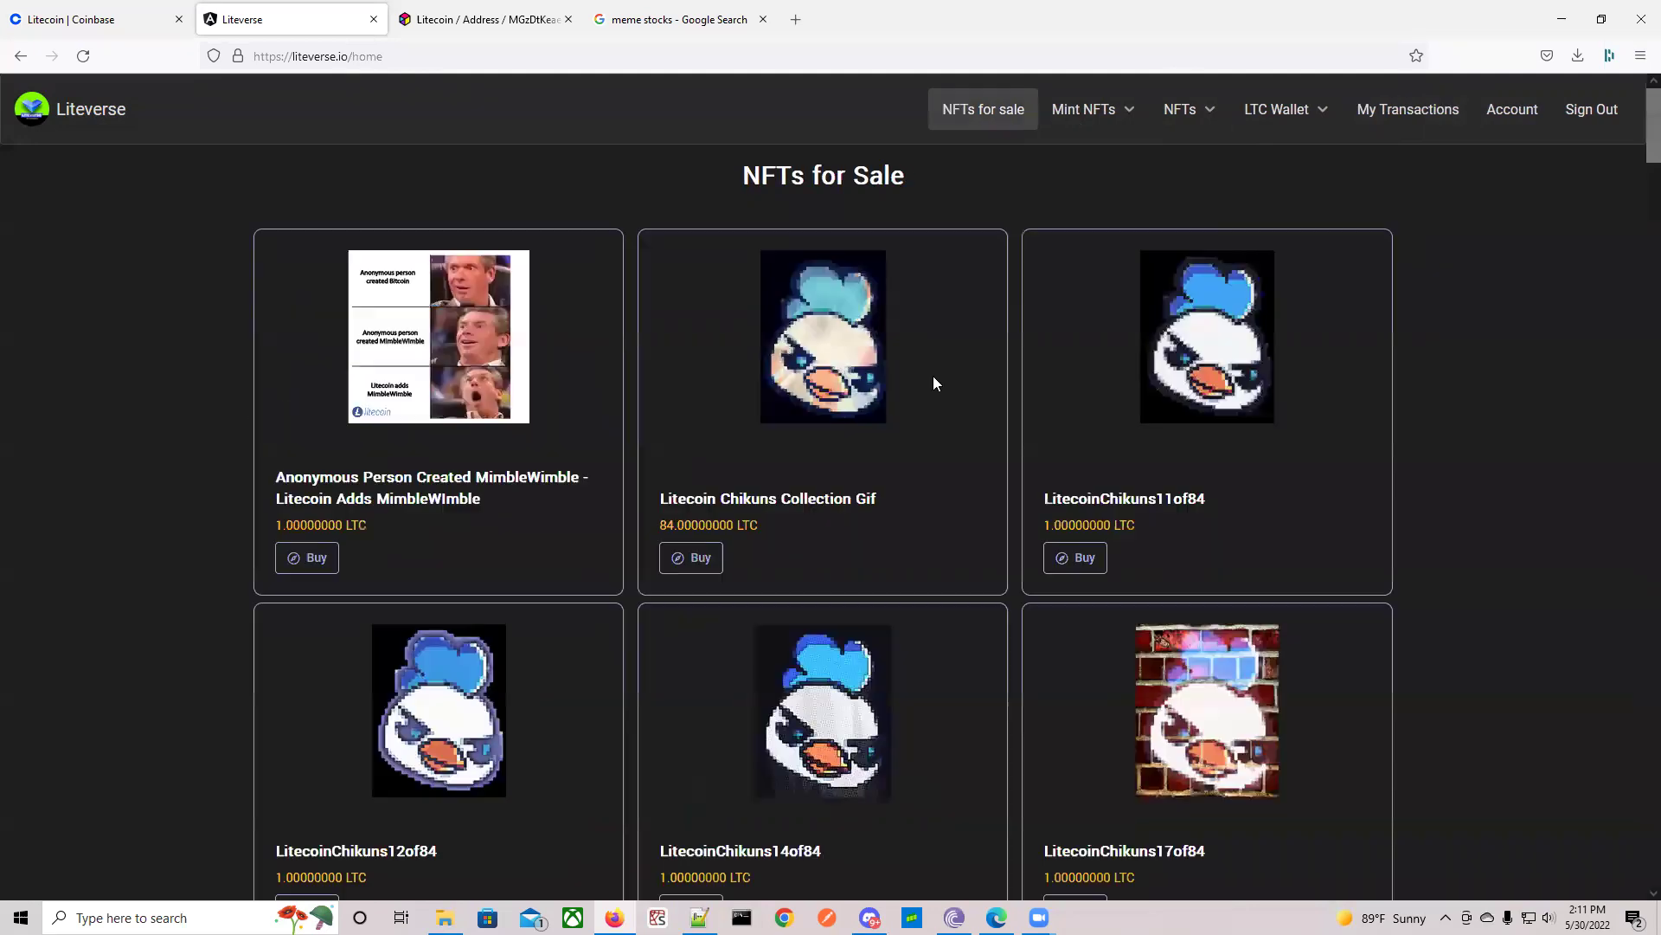
Scroll to the 'some name' listing and buy it for 0.1 LTC.
scroll(1012, 507, "down", 10)
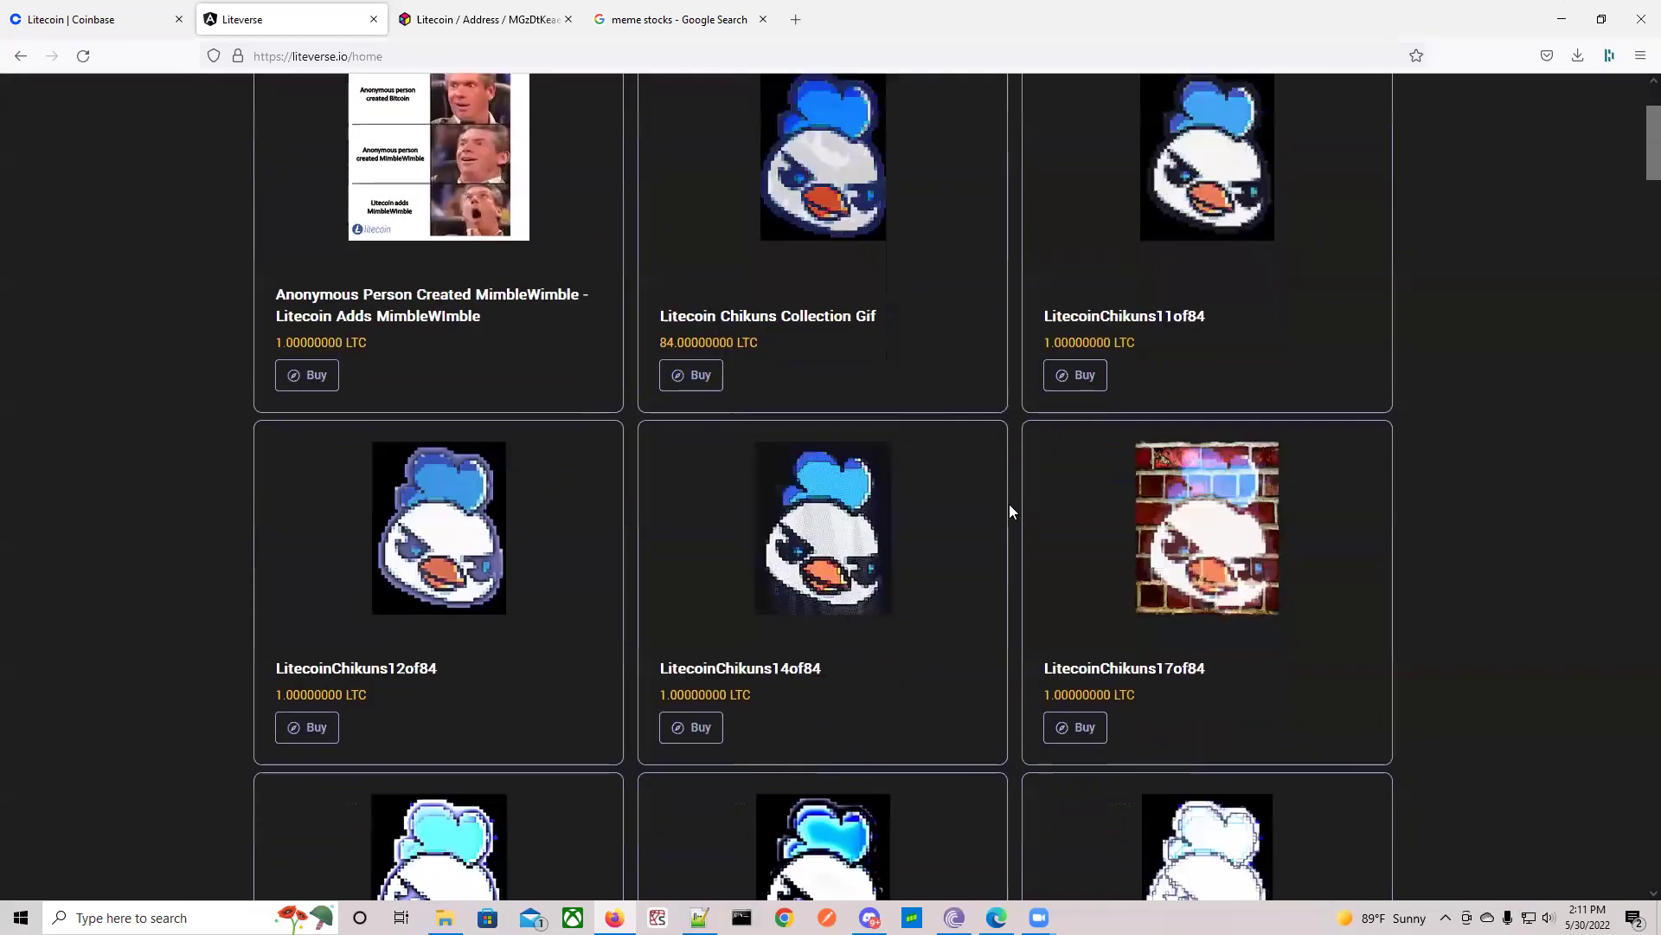
scroll(1013, 511, "down", 10)
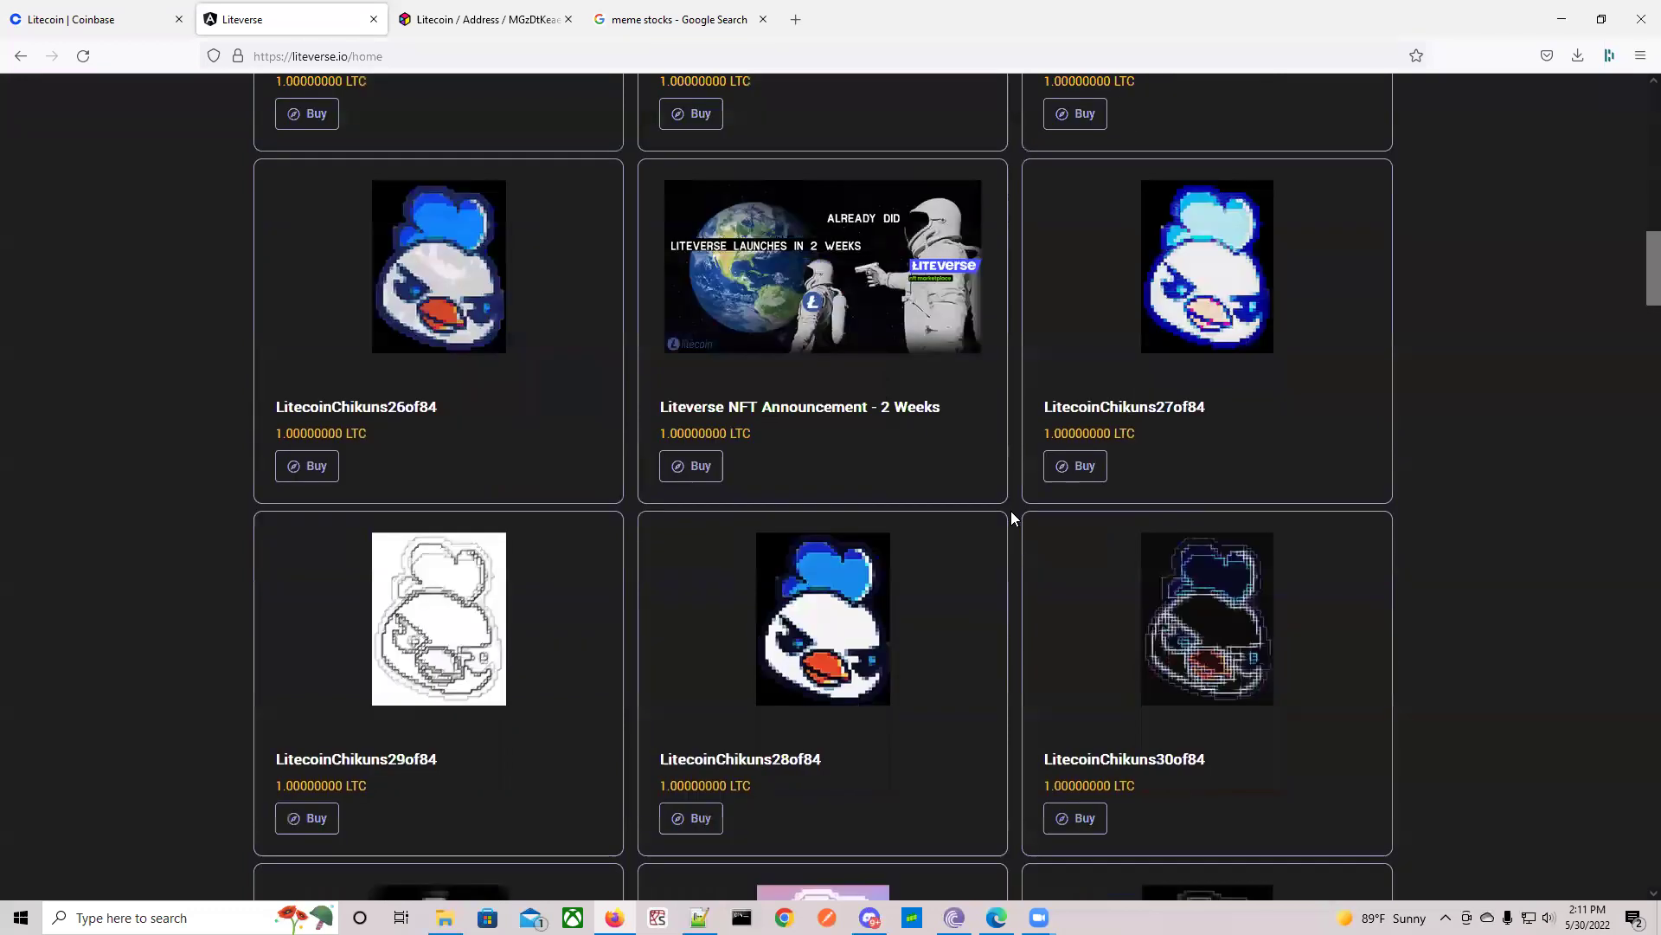
scroll(1011, 511, "down", 15)
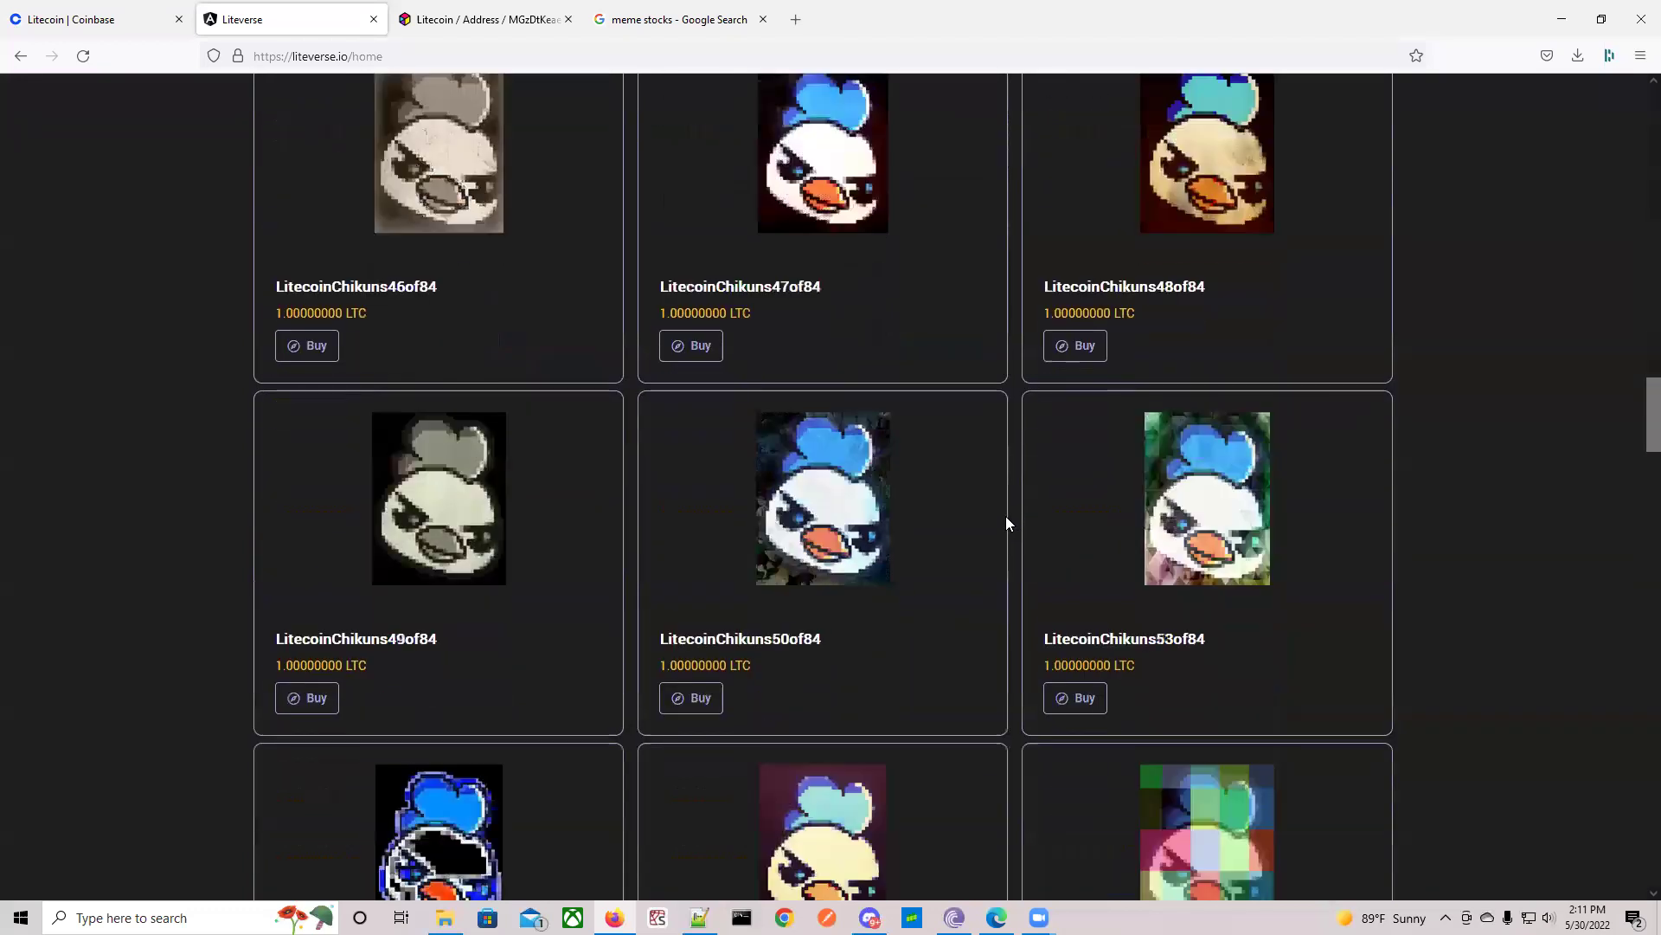
scroll(1002, 523, "down", 12)
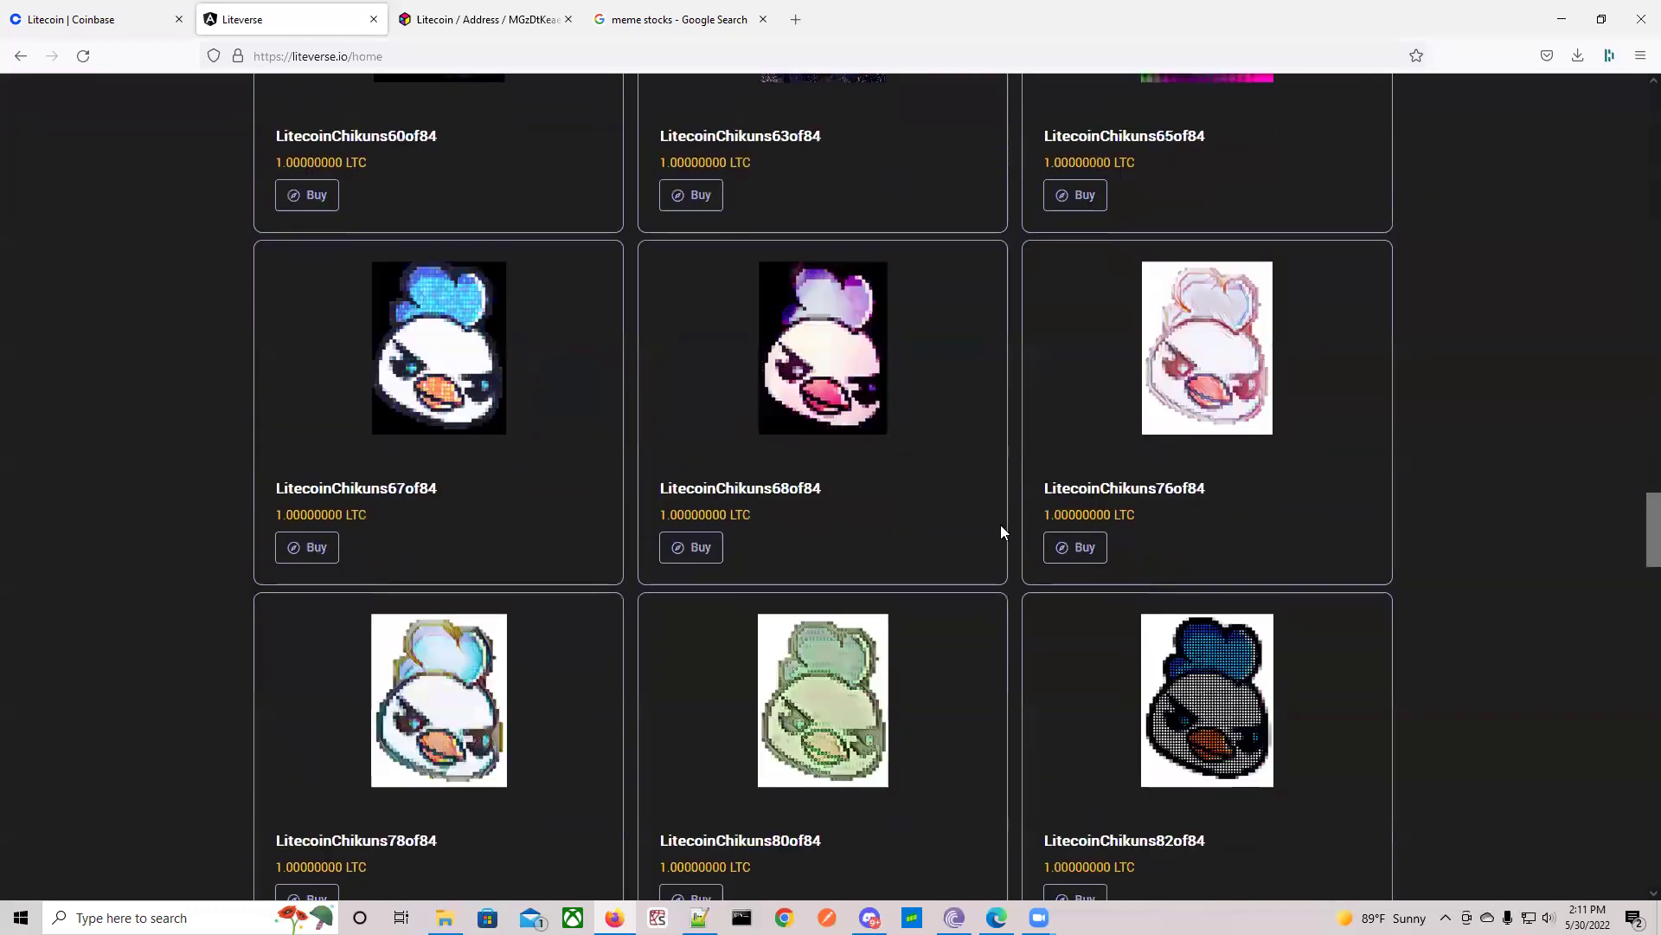
scroll(998, 524, "down", 9)
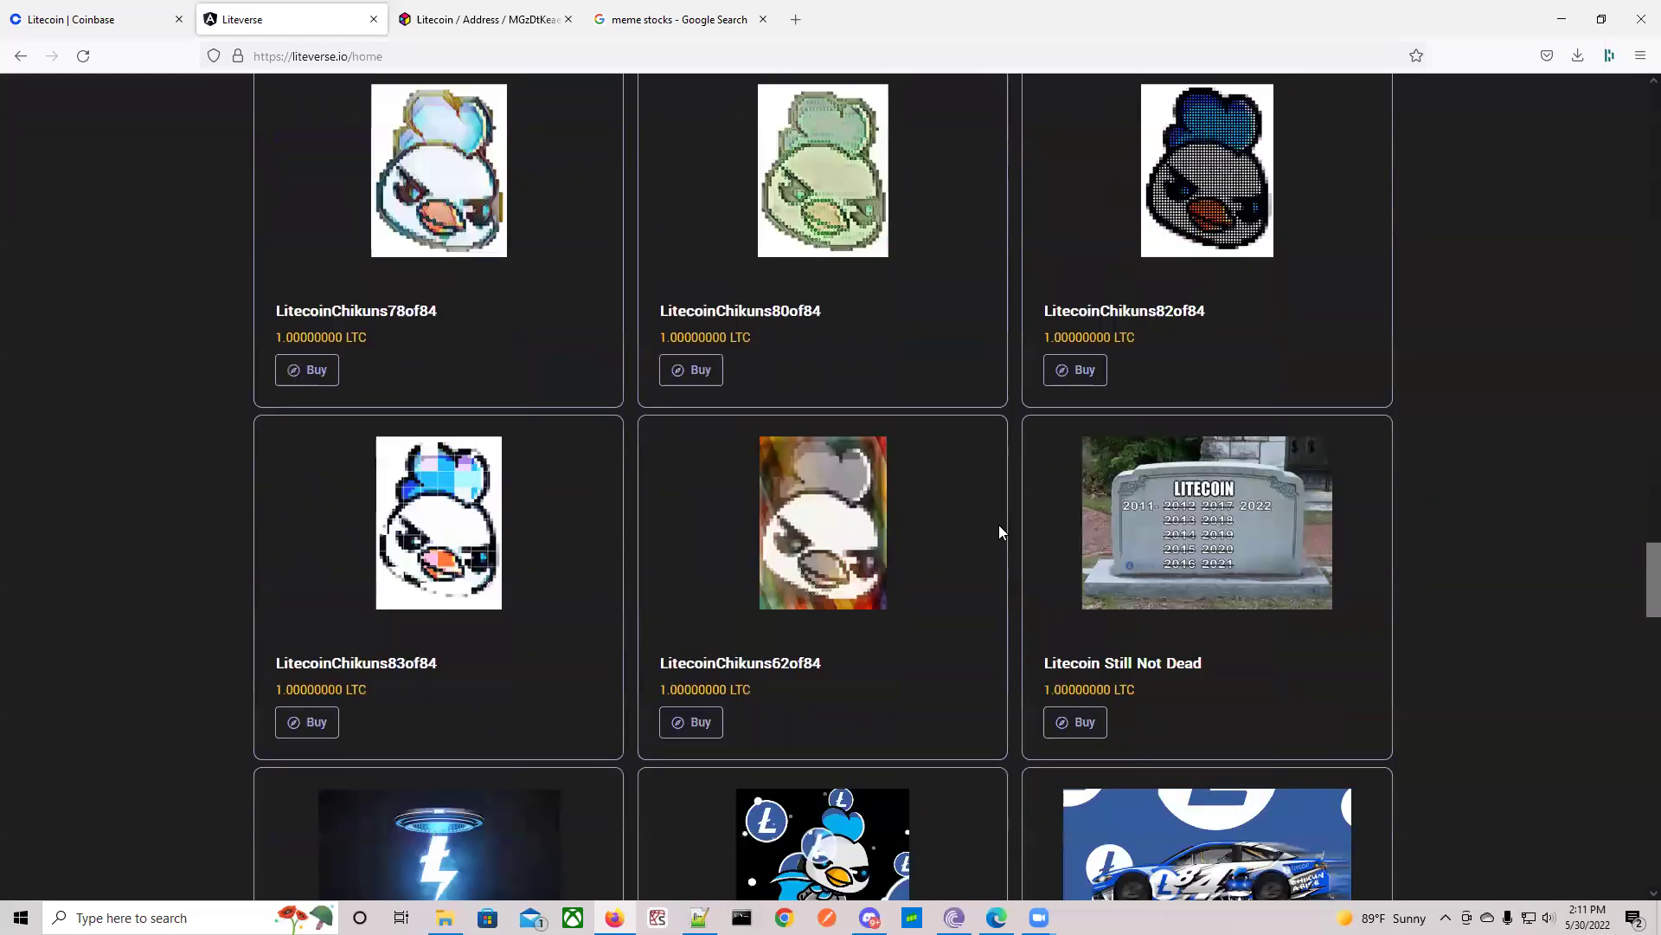
scroll(987, 528, "down", 6)
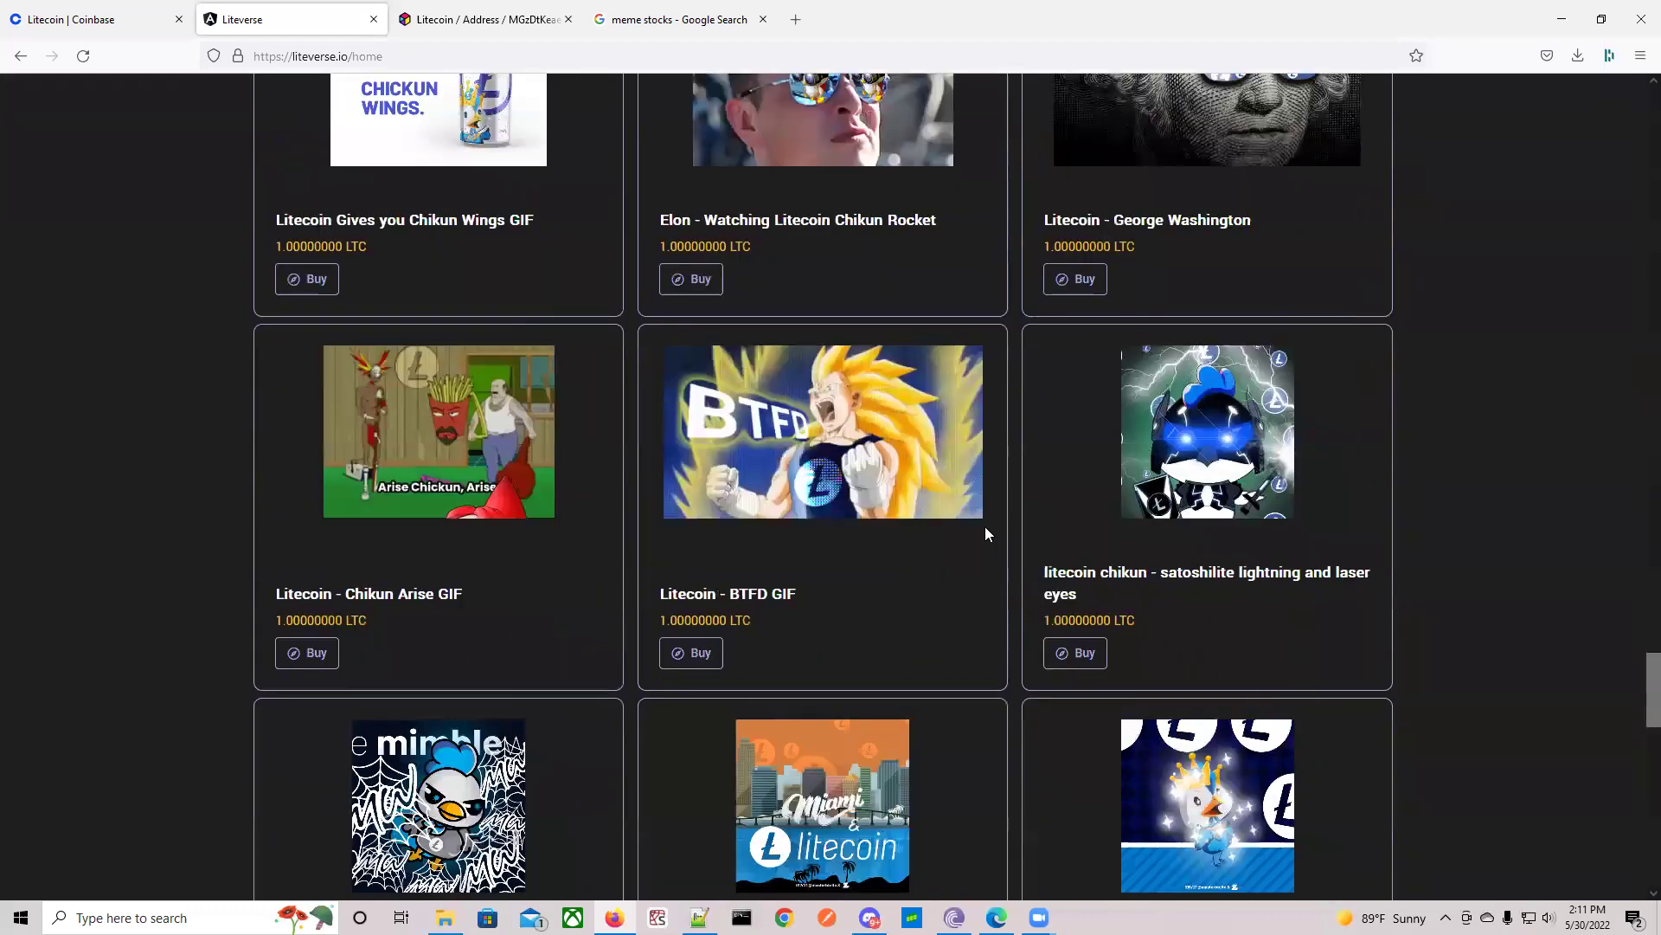
scroll(961, 530, "down", 2)
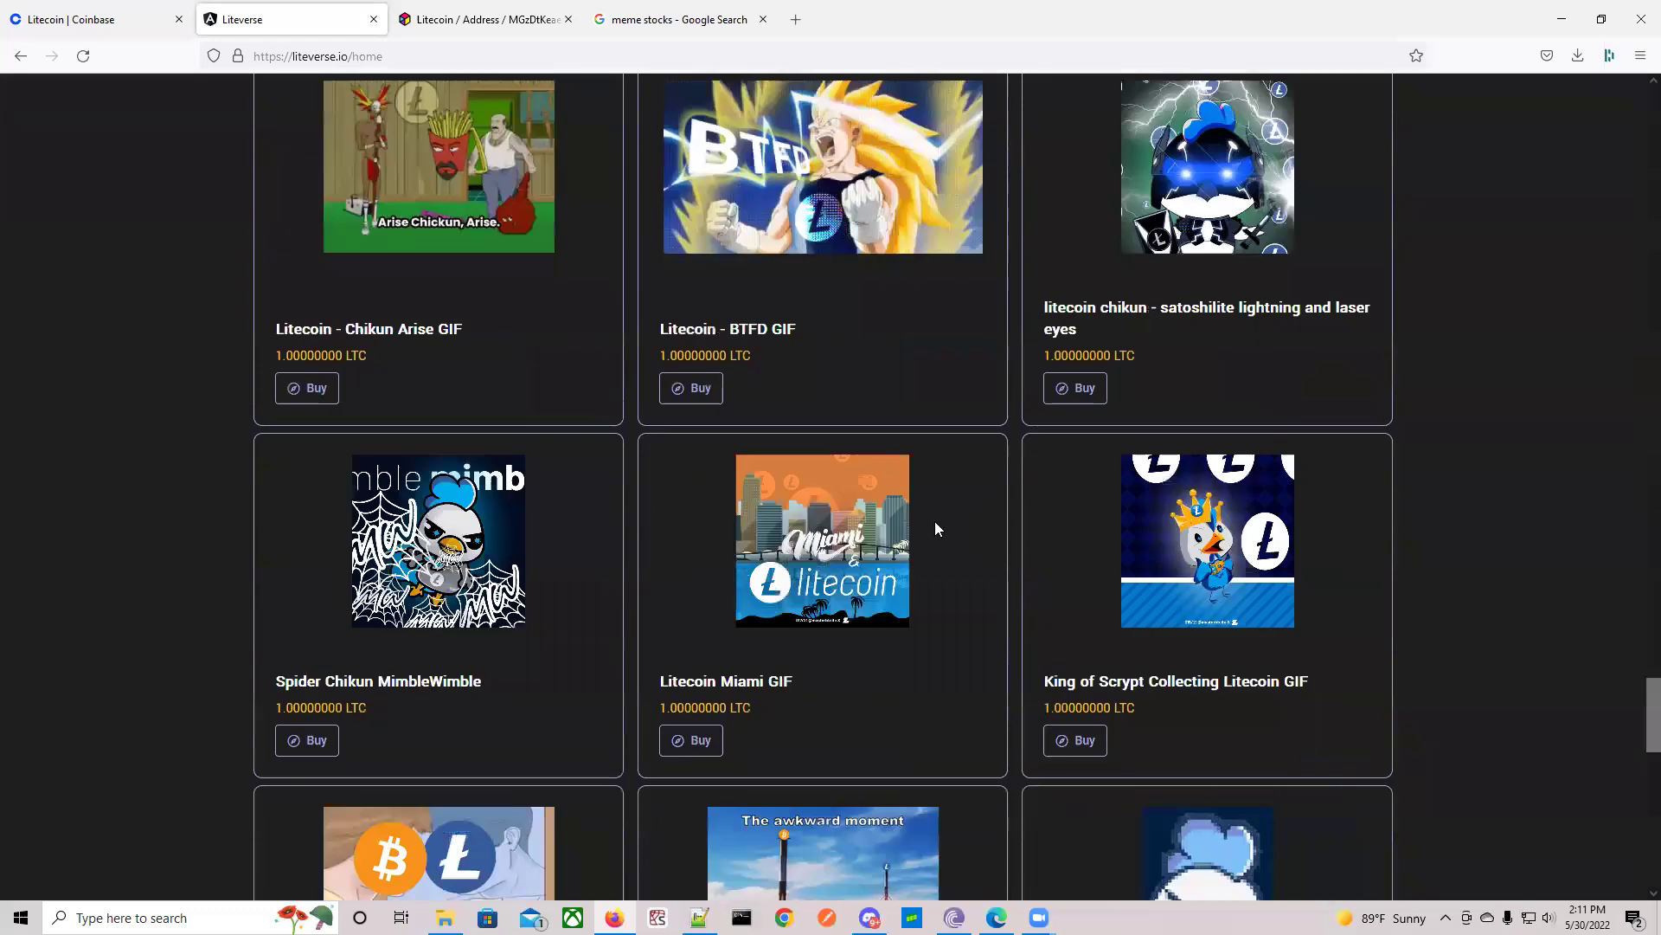
scroll(935, 521, "down", 4)
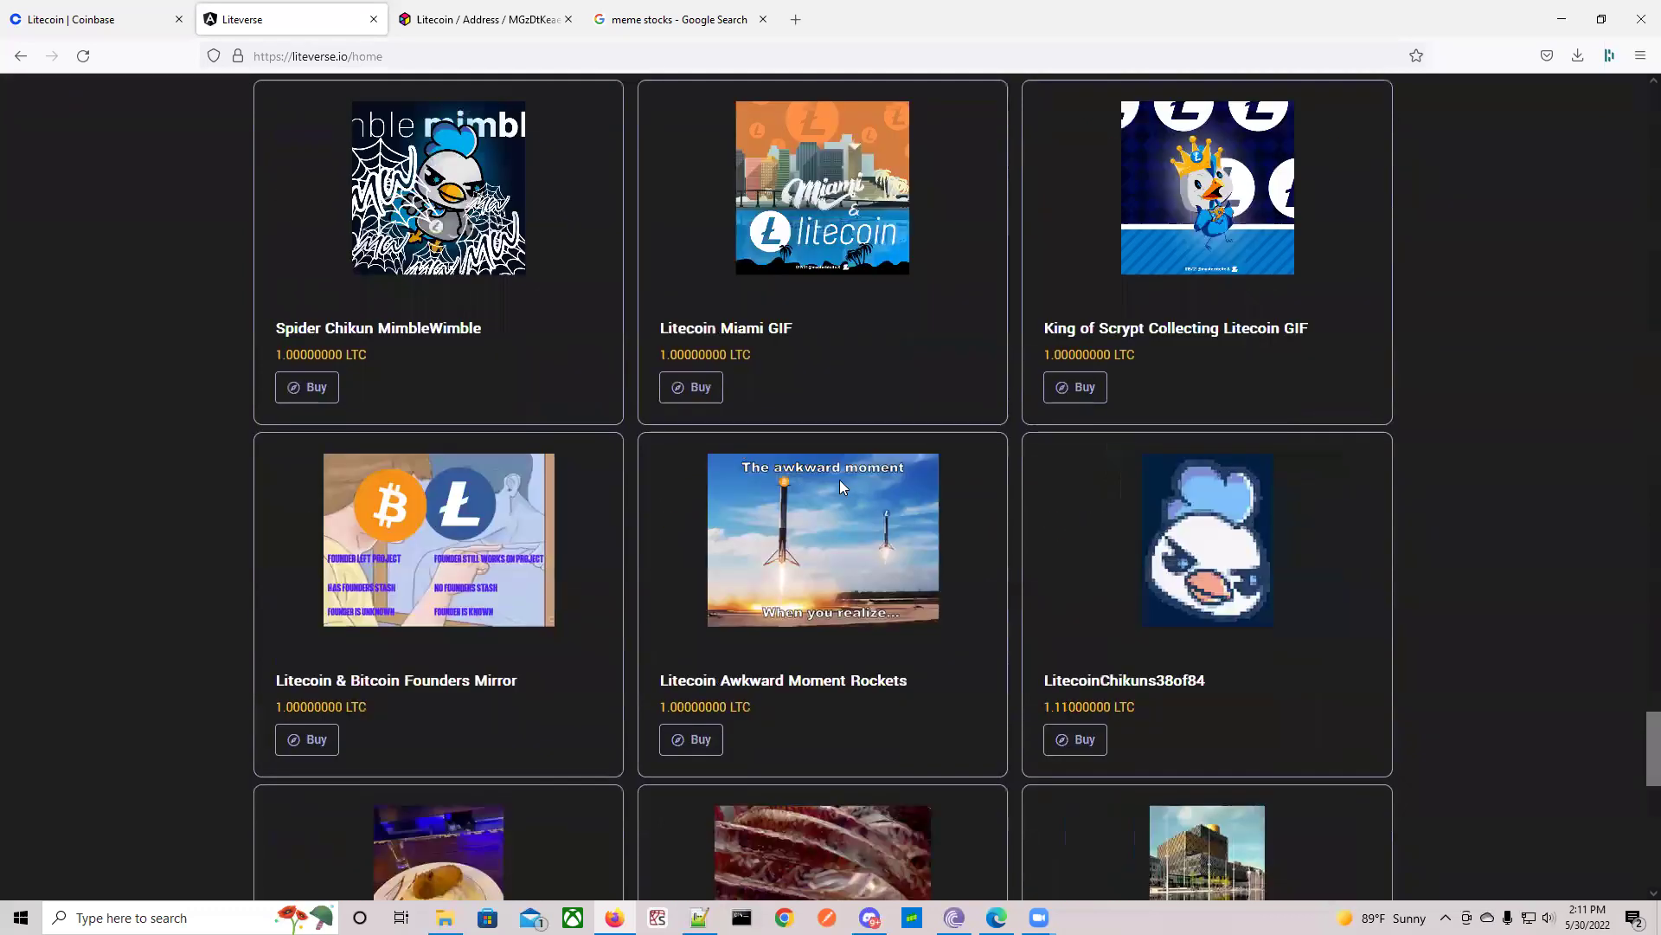
scroll(837, 479, "down", 5)
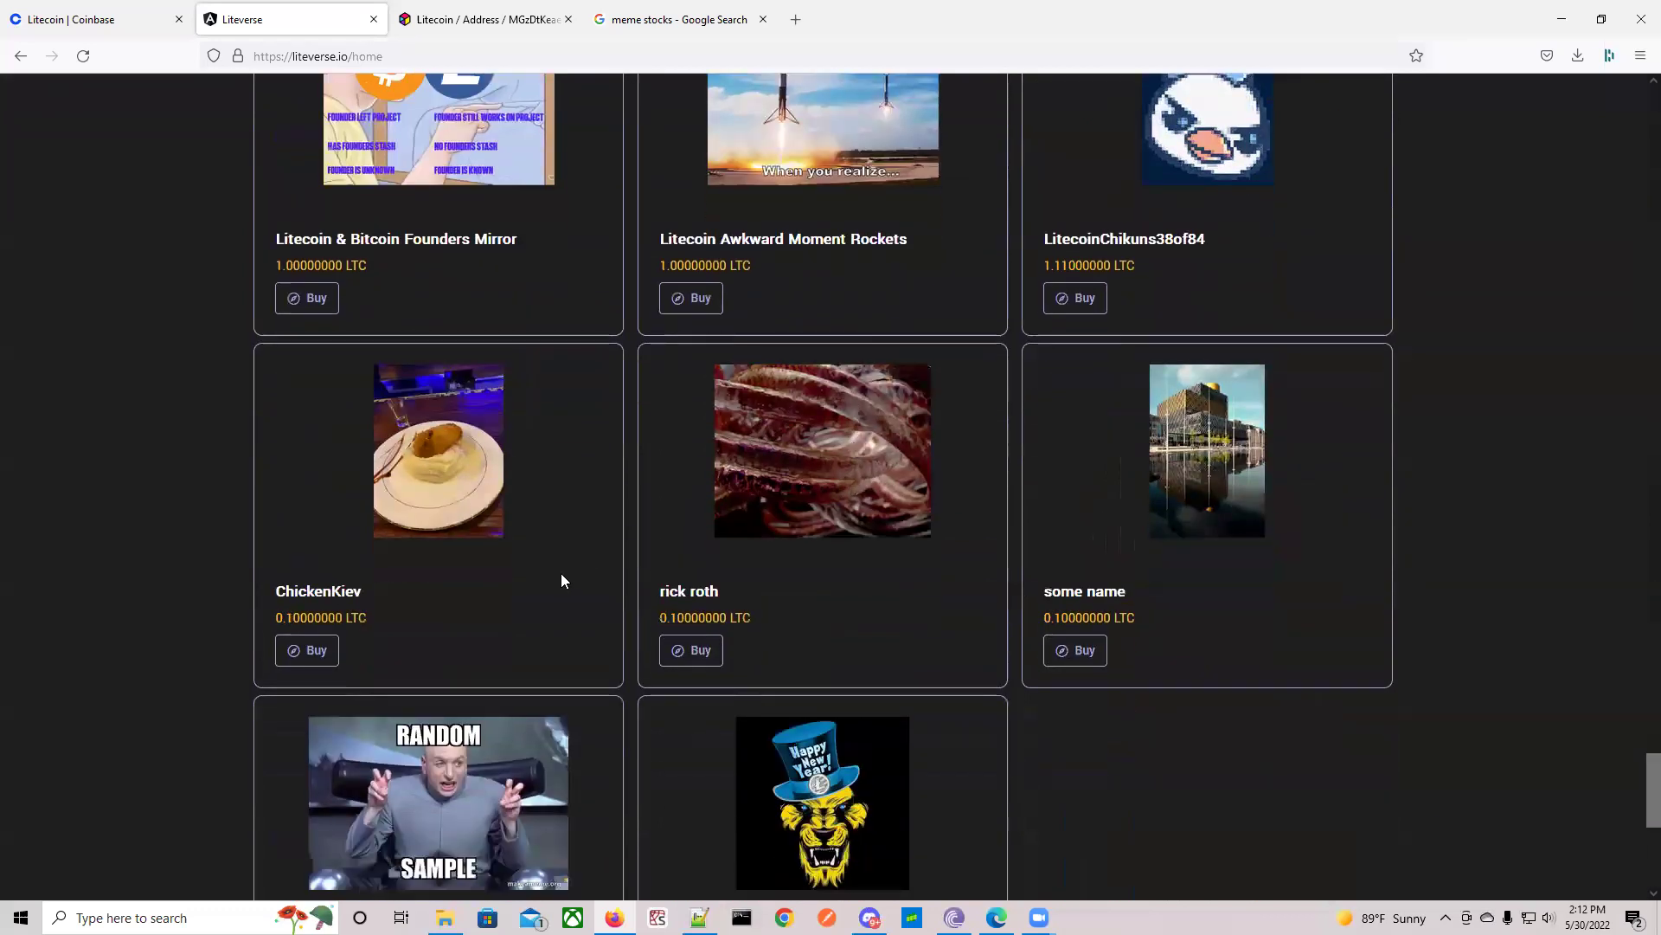
scroll(761, 579, "down", 1)
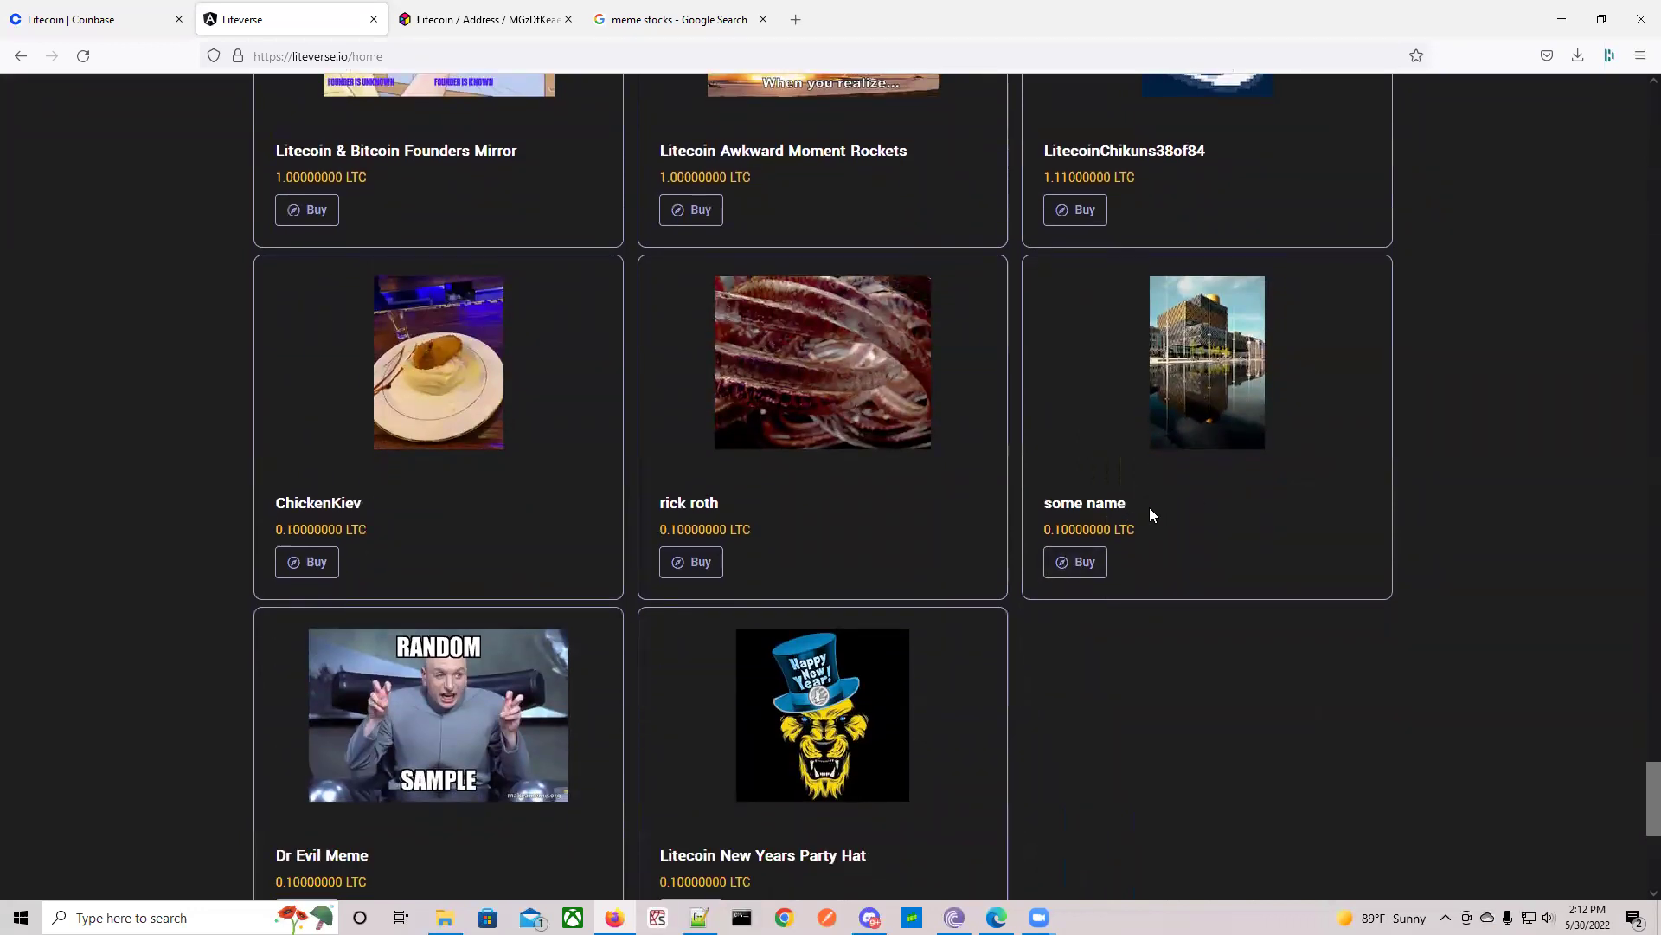
scroll(1152, 507, "down", 1)
scroll(1152, 505, "up", 1)
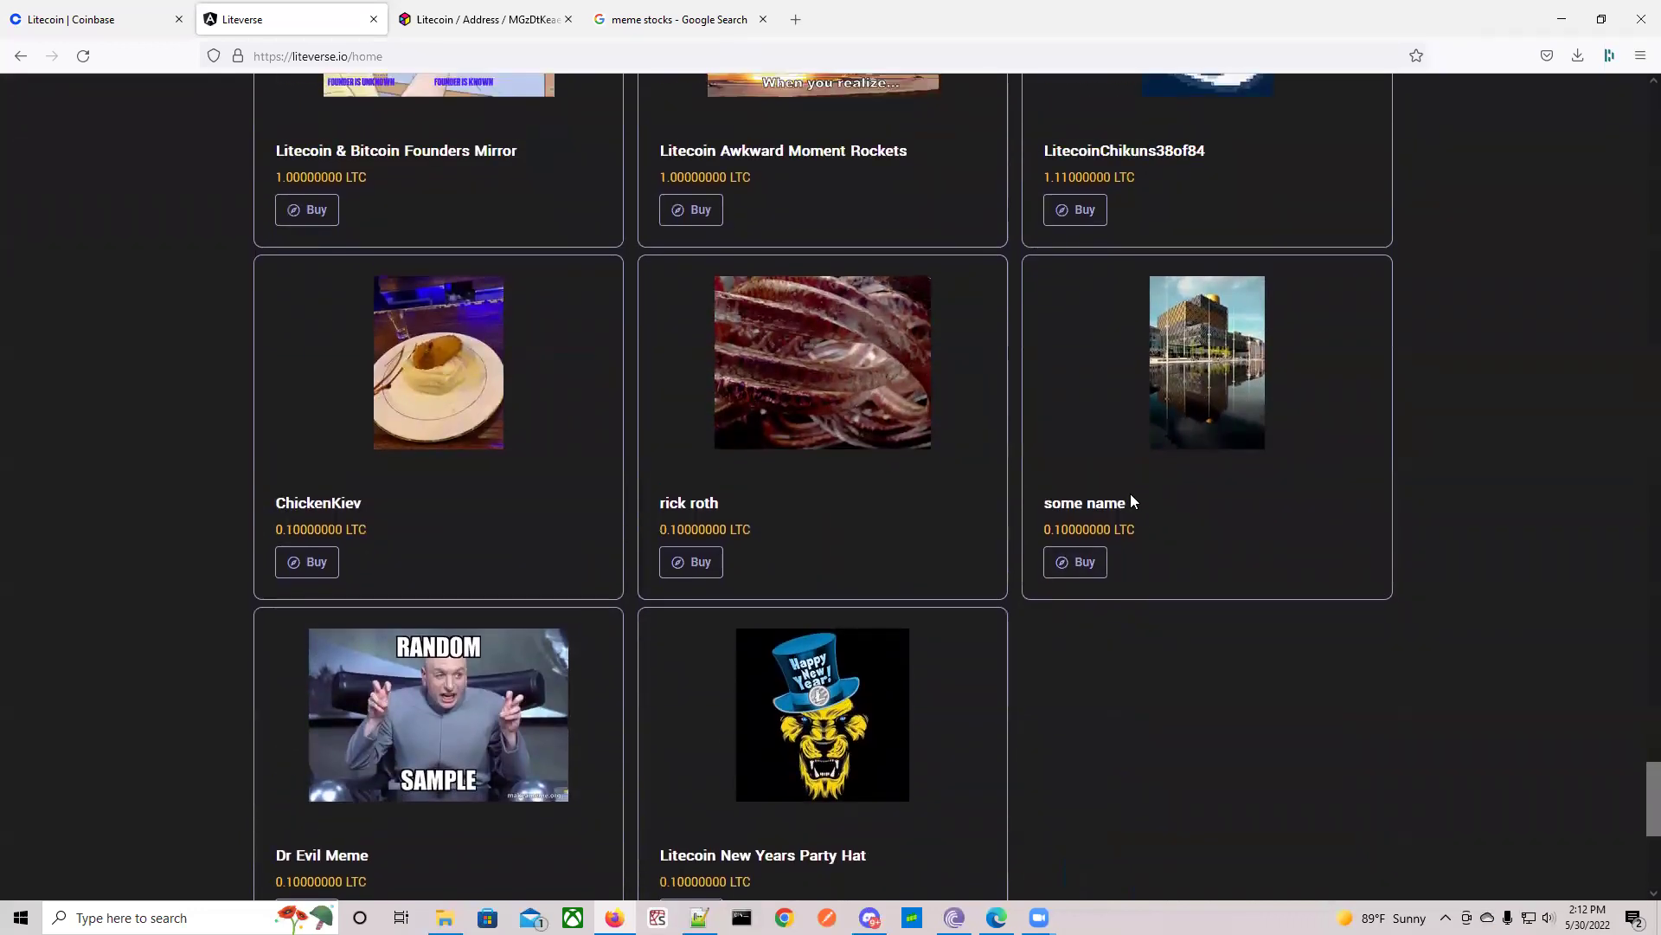
left_click(1082, 564)
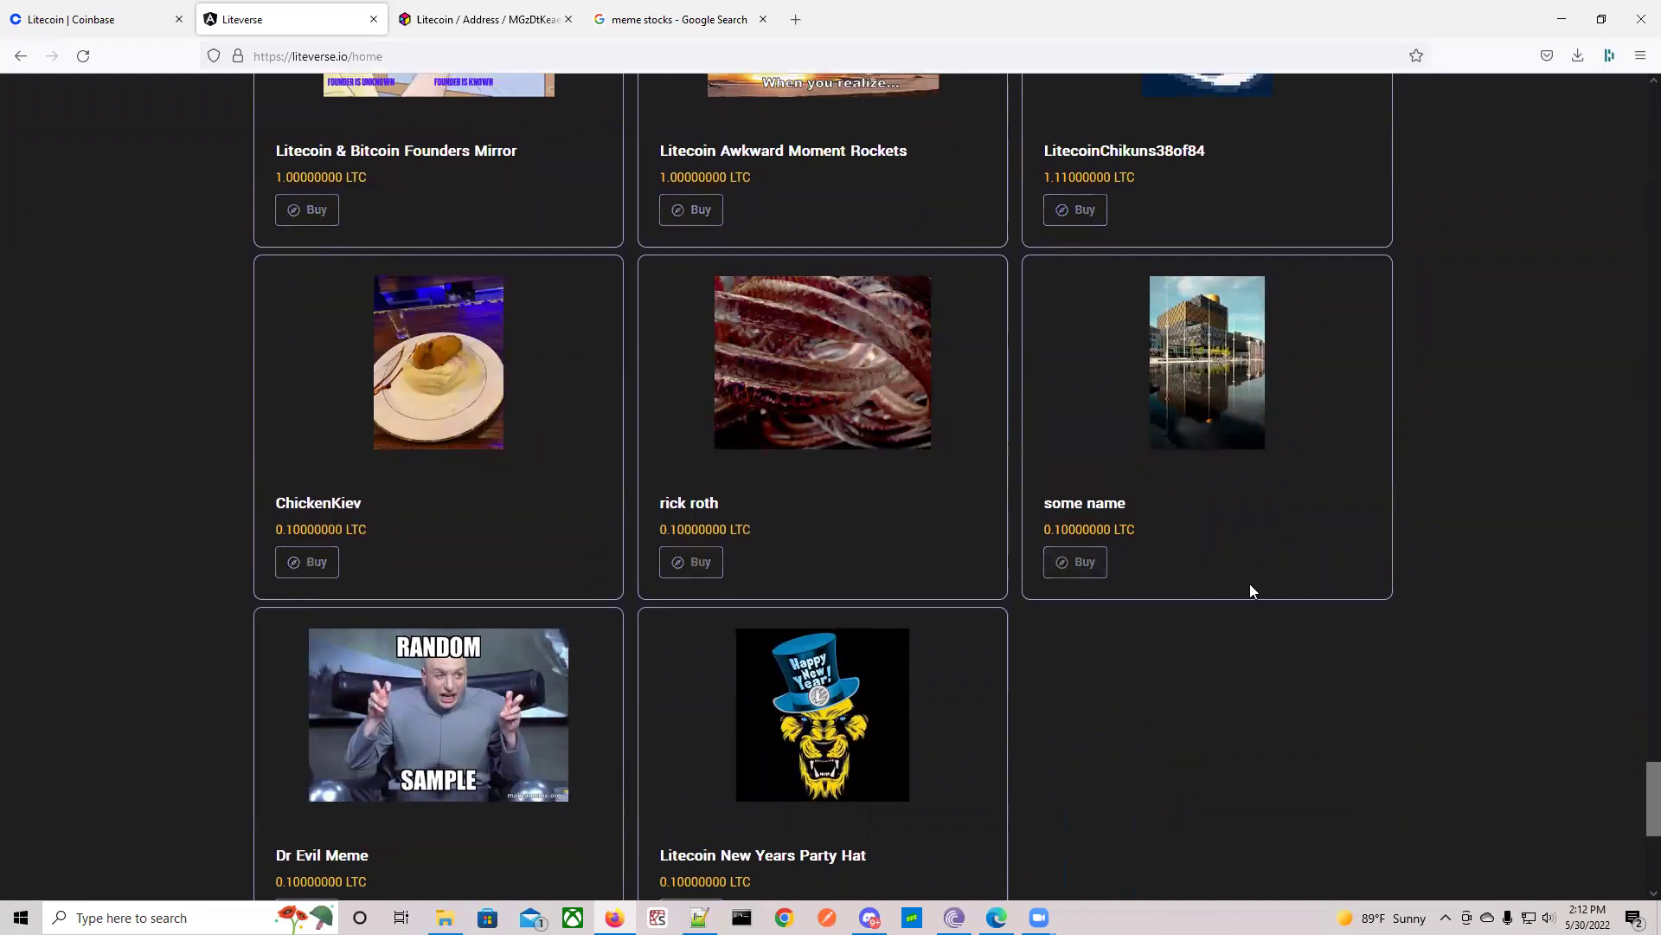
Scroll back to the top of the marketplace and bring up the NFTs menu.
scroll(1249, 585, "up", 1)
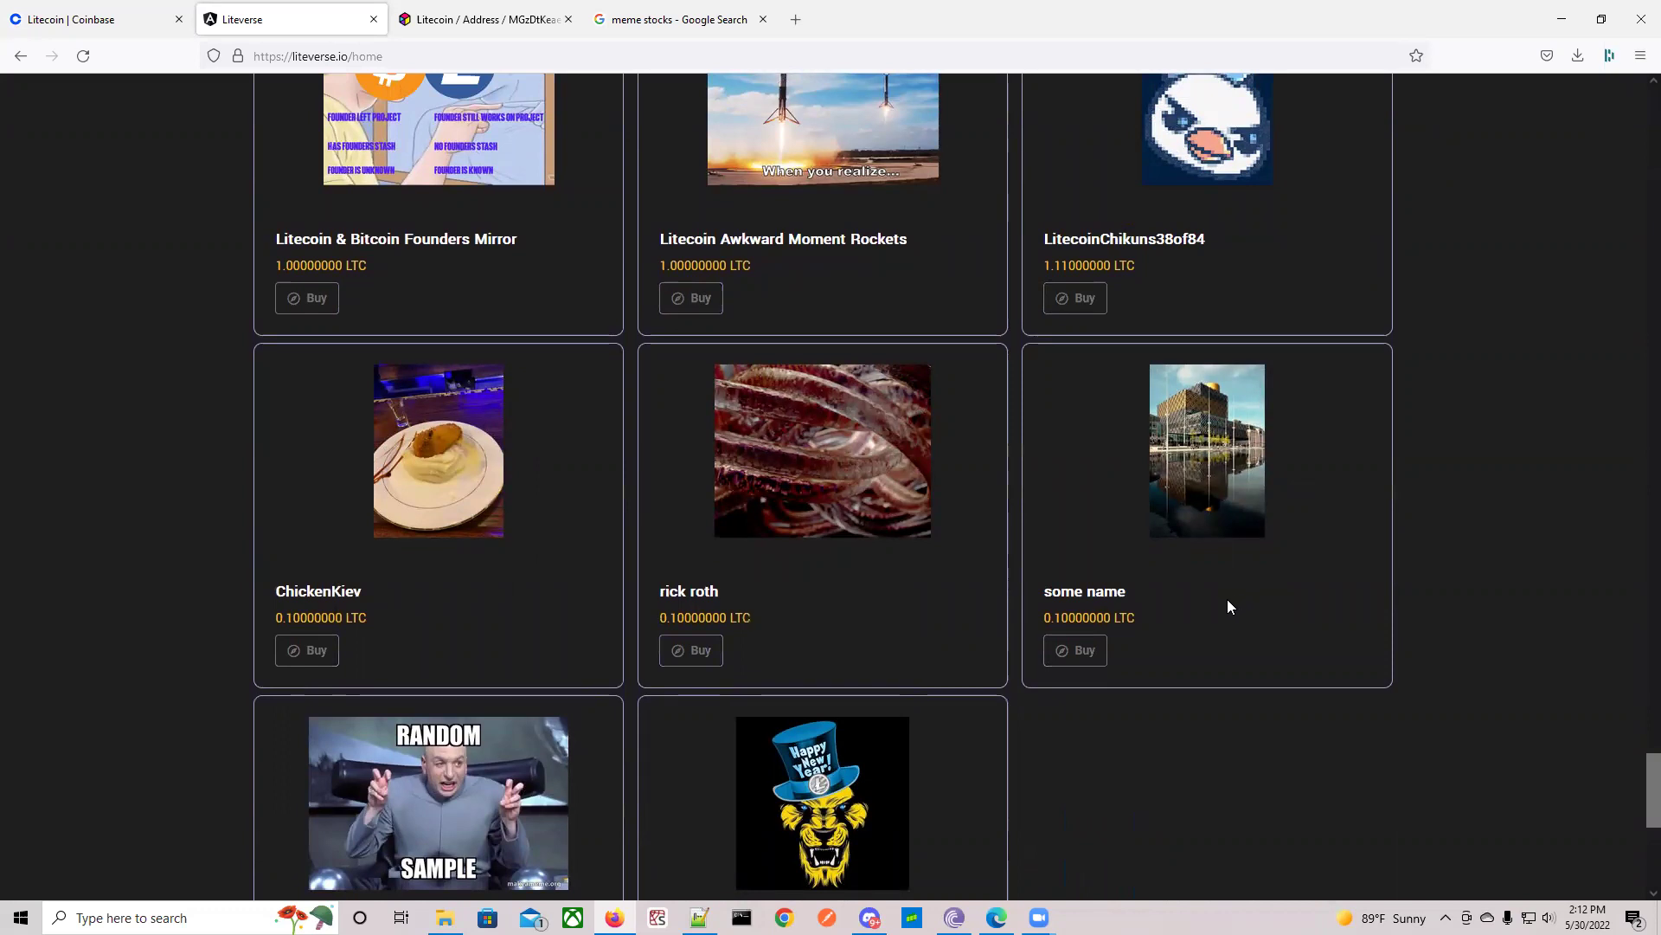
scroll(1229, 602, "up", 2)
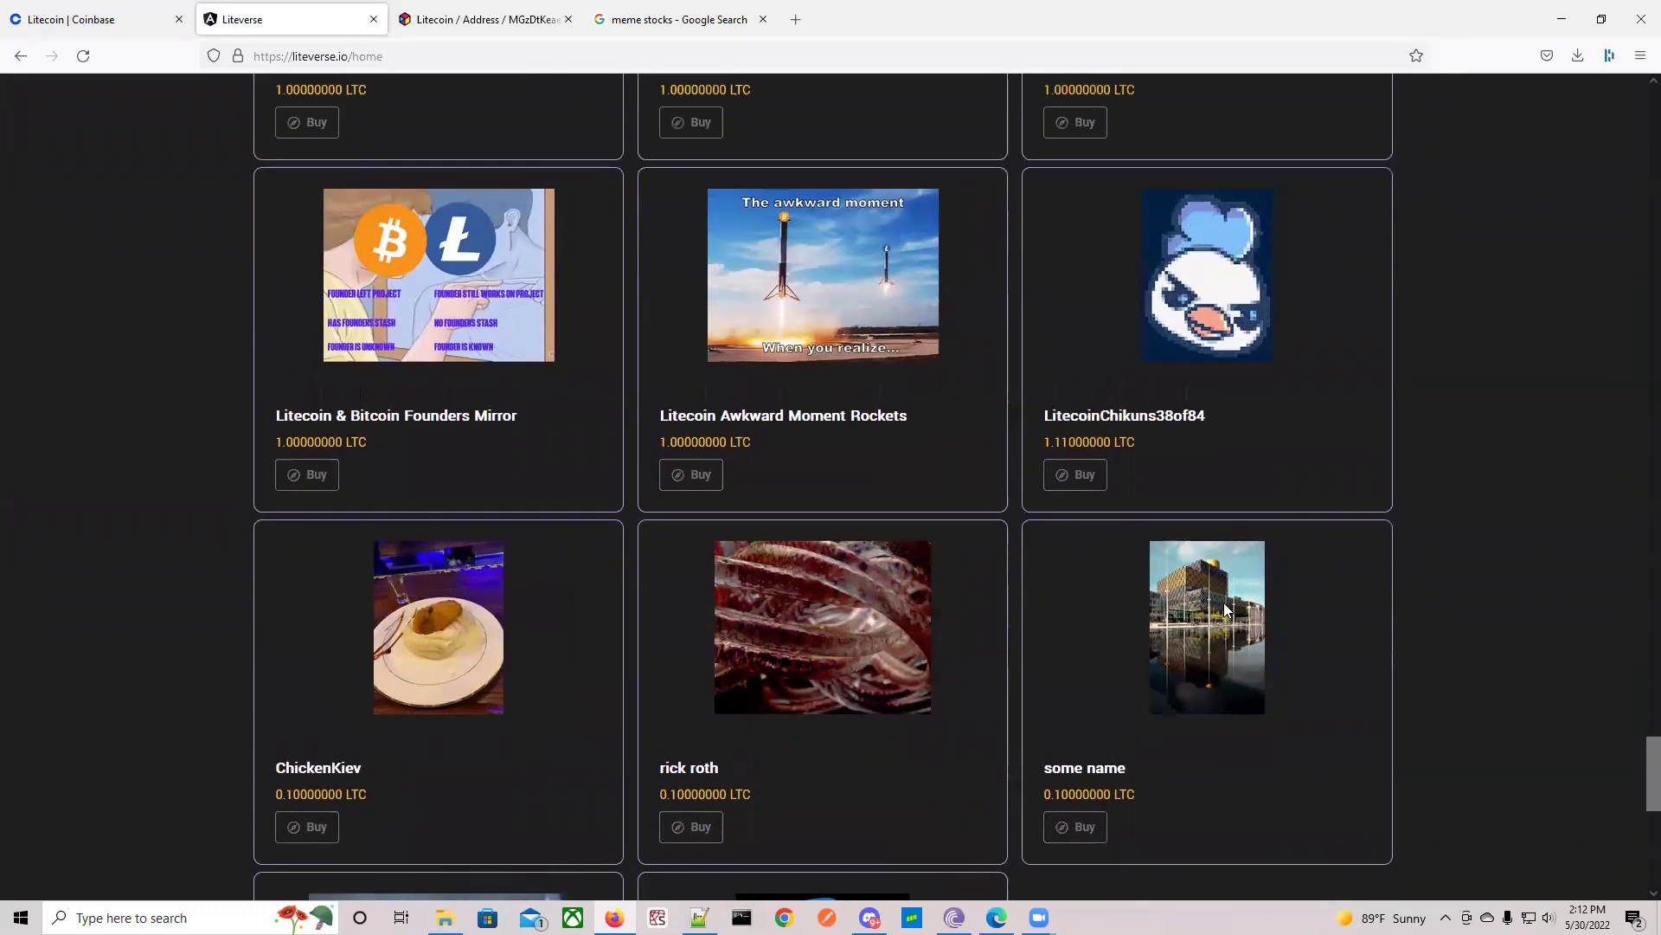
scroll(1225, 603, "down", 1)
scroll(1224, 606, "down", 1)
scroll(1283, 445, "up", 1)
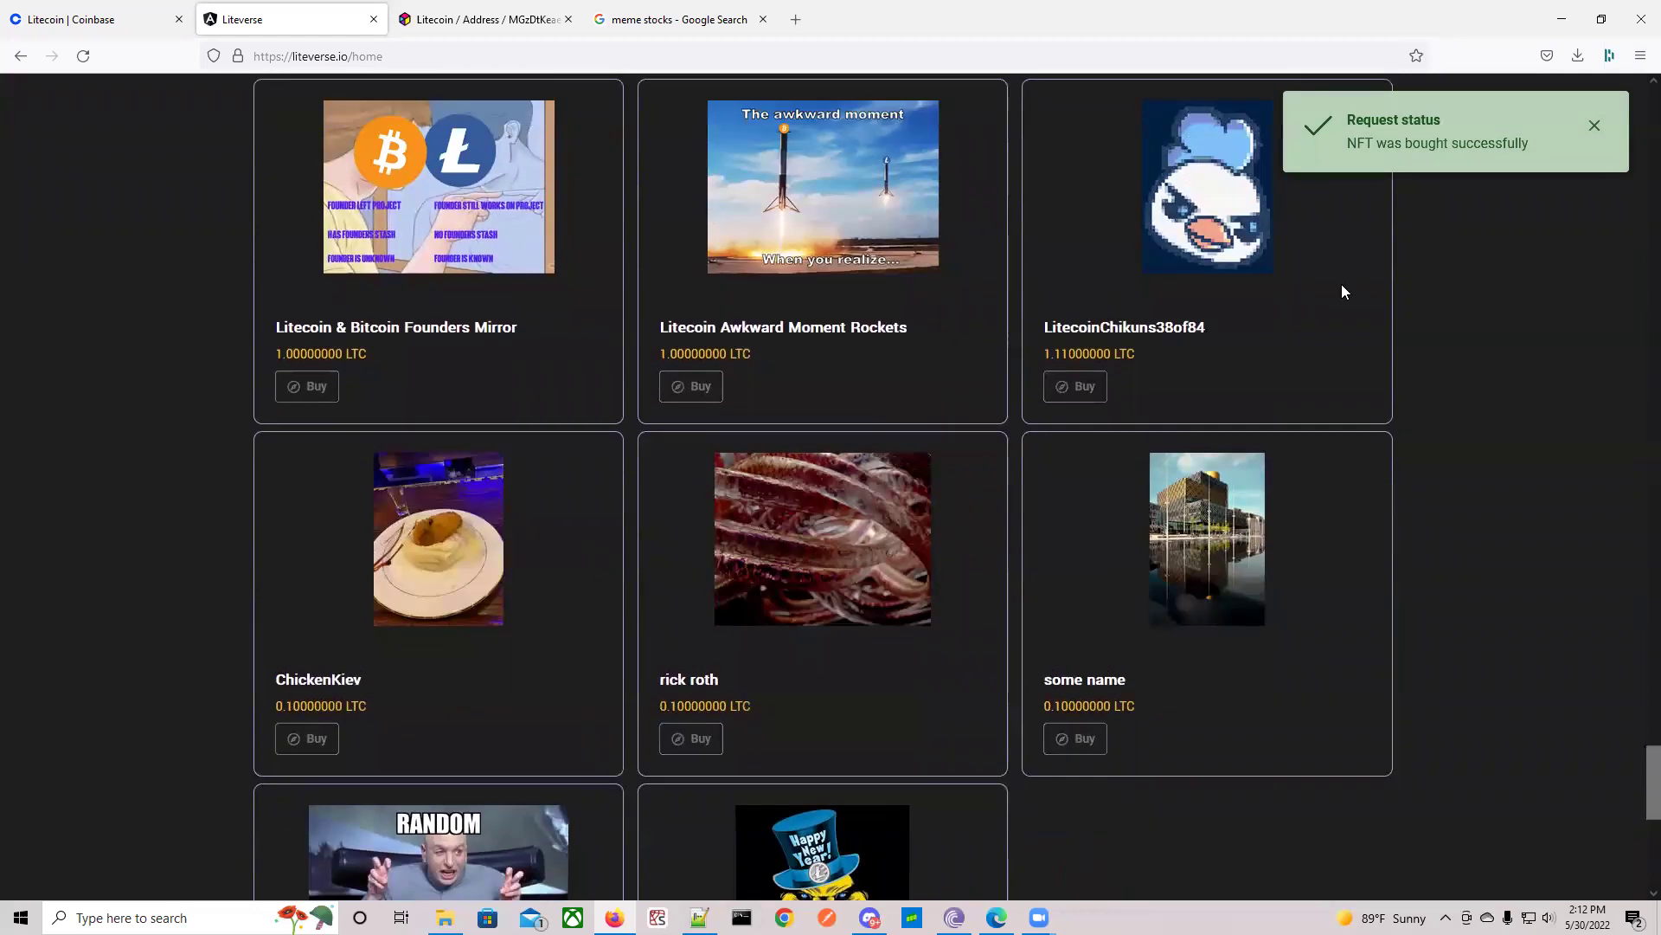
left_click_drag(1634, 784, 1528, 83)
scroll(1322, 476, "down", 5)
scroll(1329, 459, "down", 1)
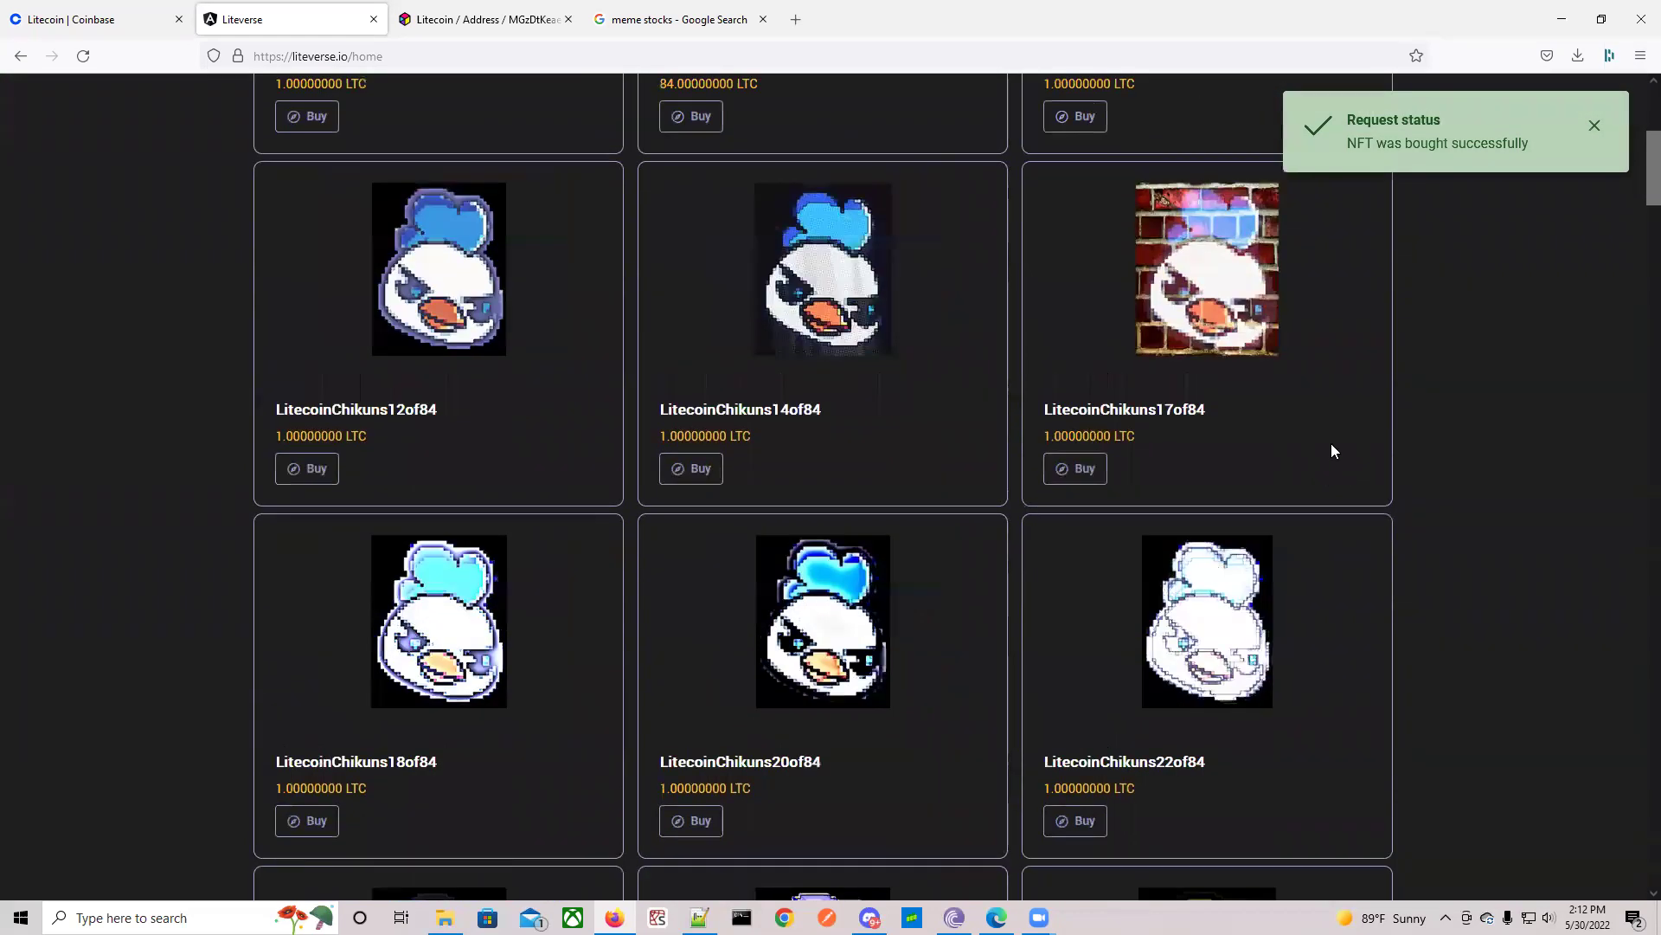
scroll(1255, 285, "up", 5)
left_click(1180, 111)
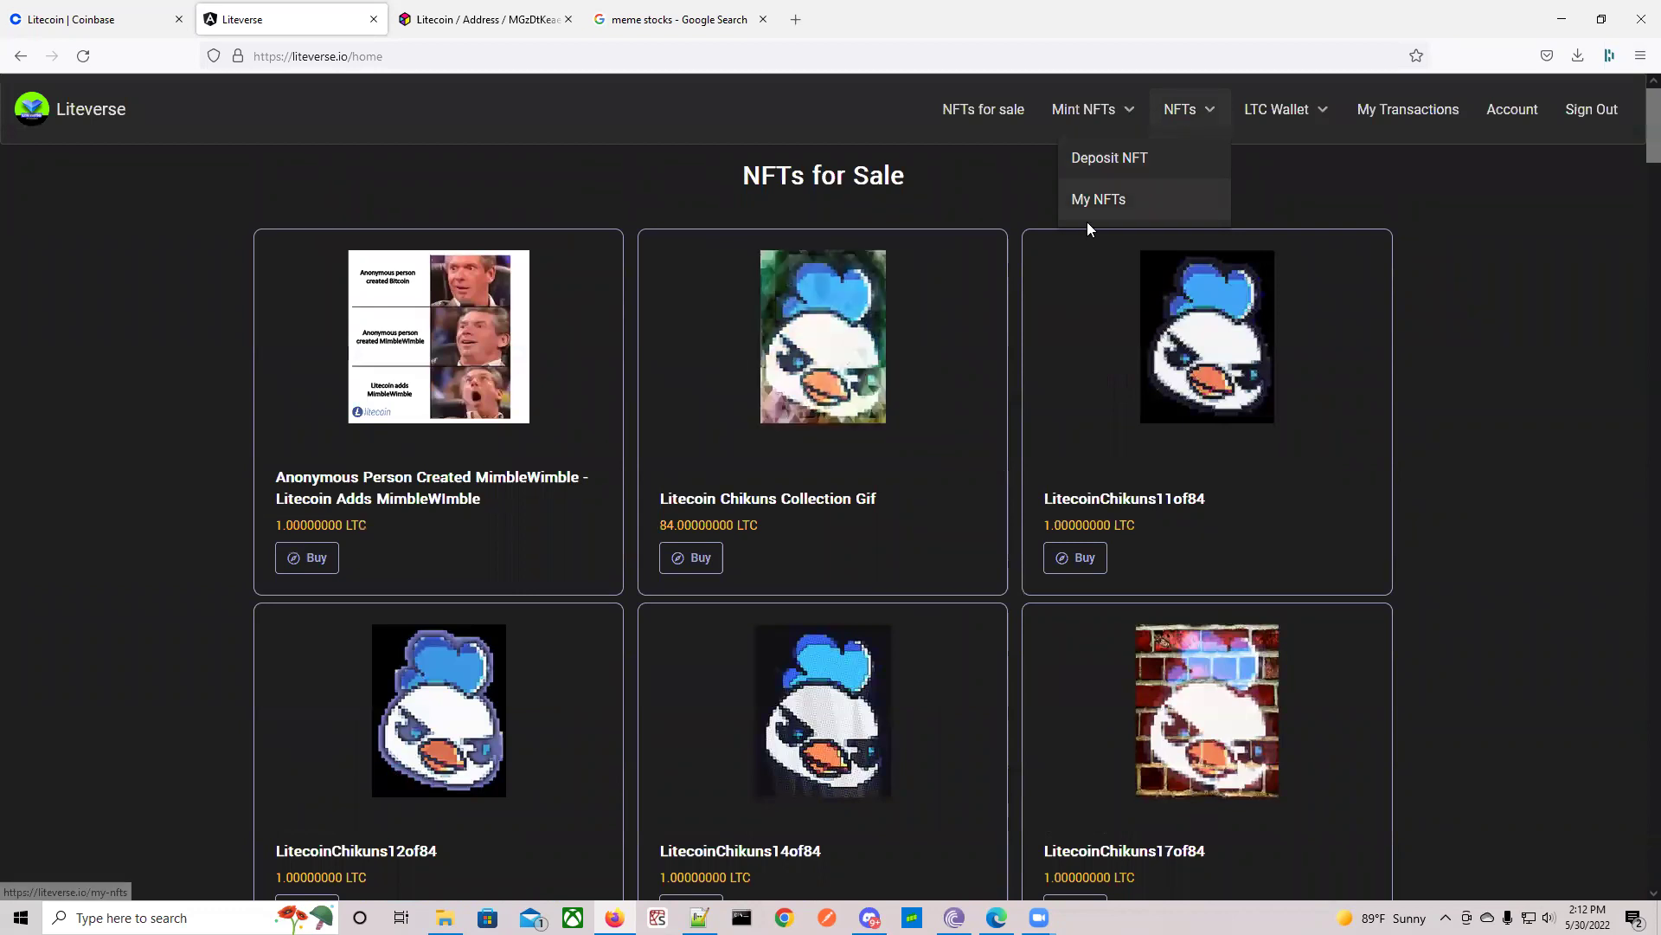
View the 'some name' NFT details (collection semir, last trade 0.1, Id 3280), then return to My NFTs.
left_click(1086, 218)
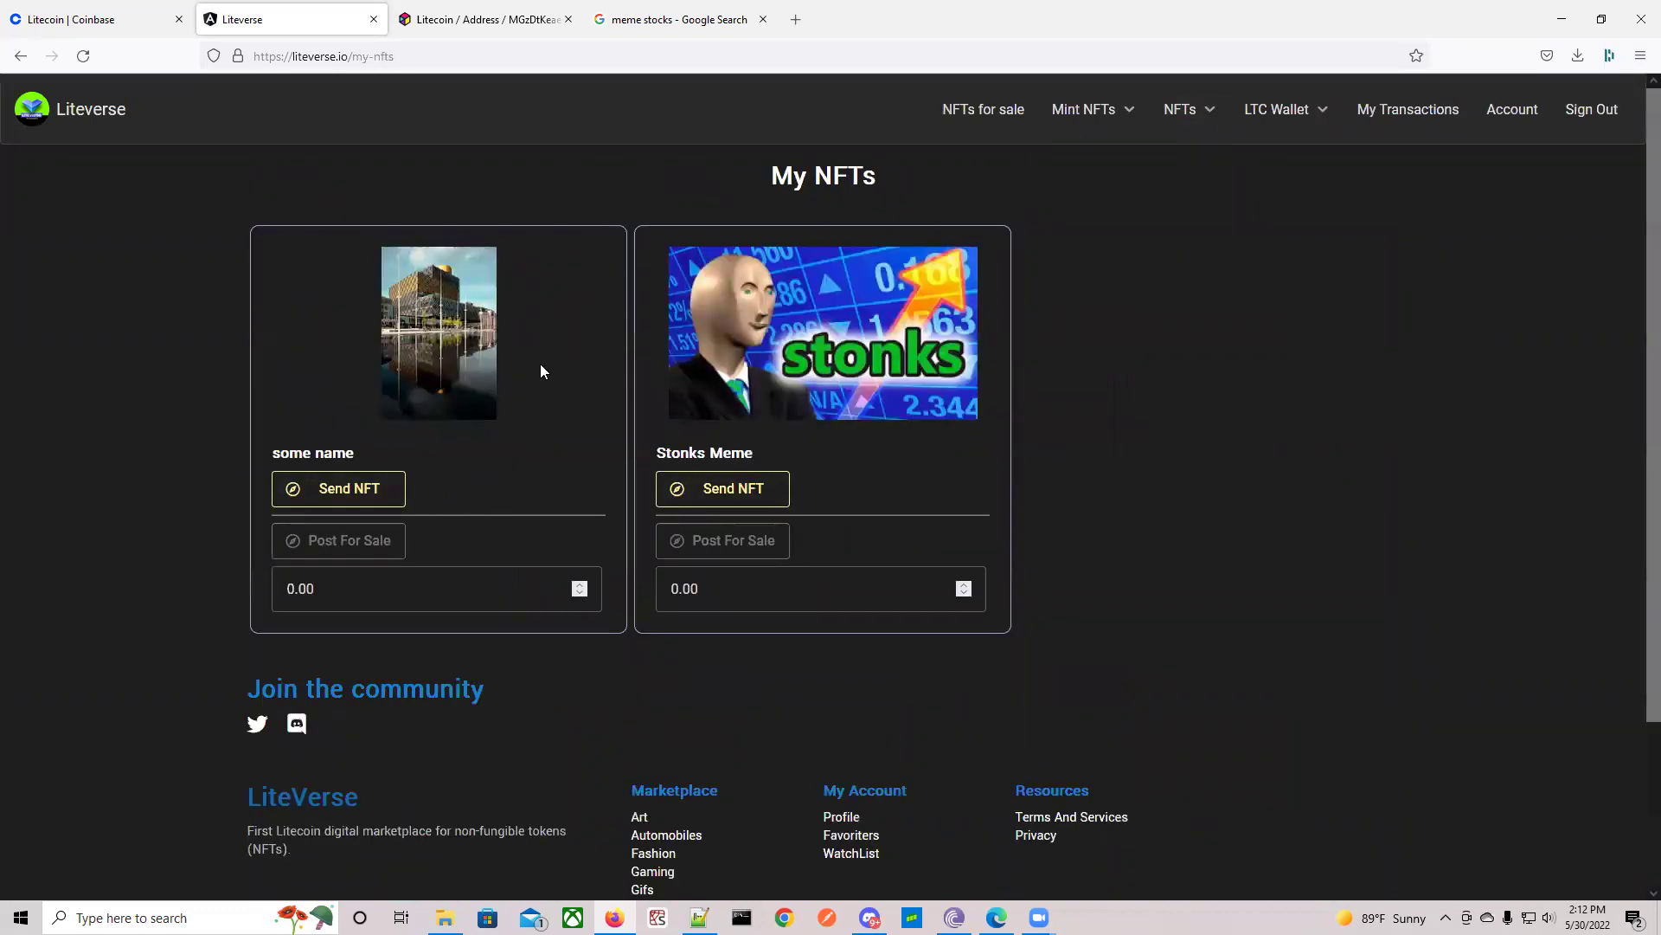
left_click(427, 351)
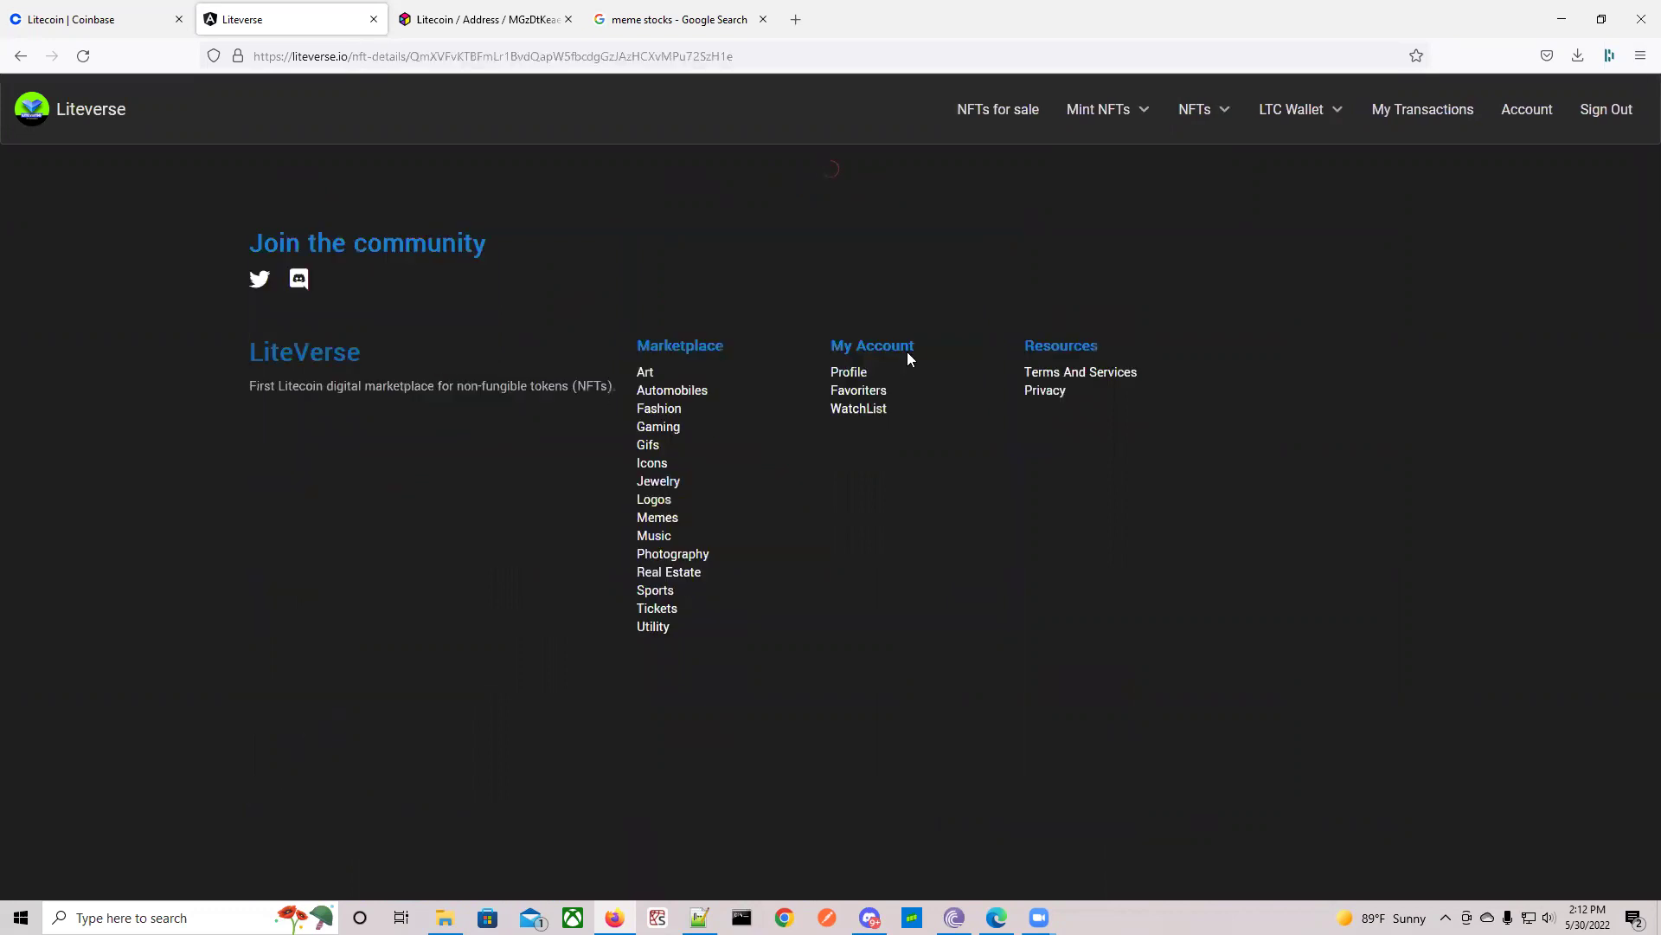
scroll(681, 397, "down", 6)
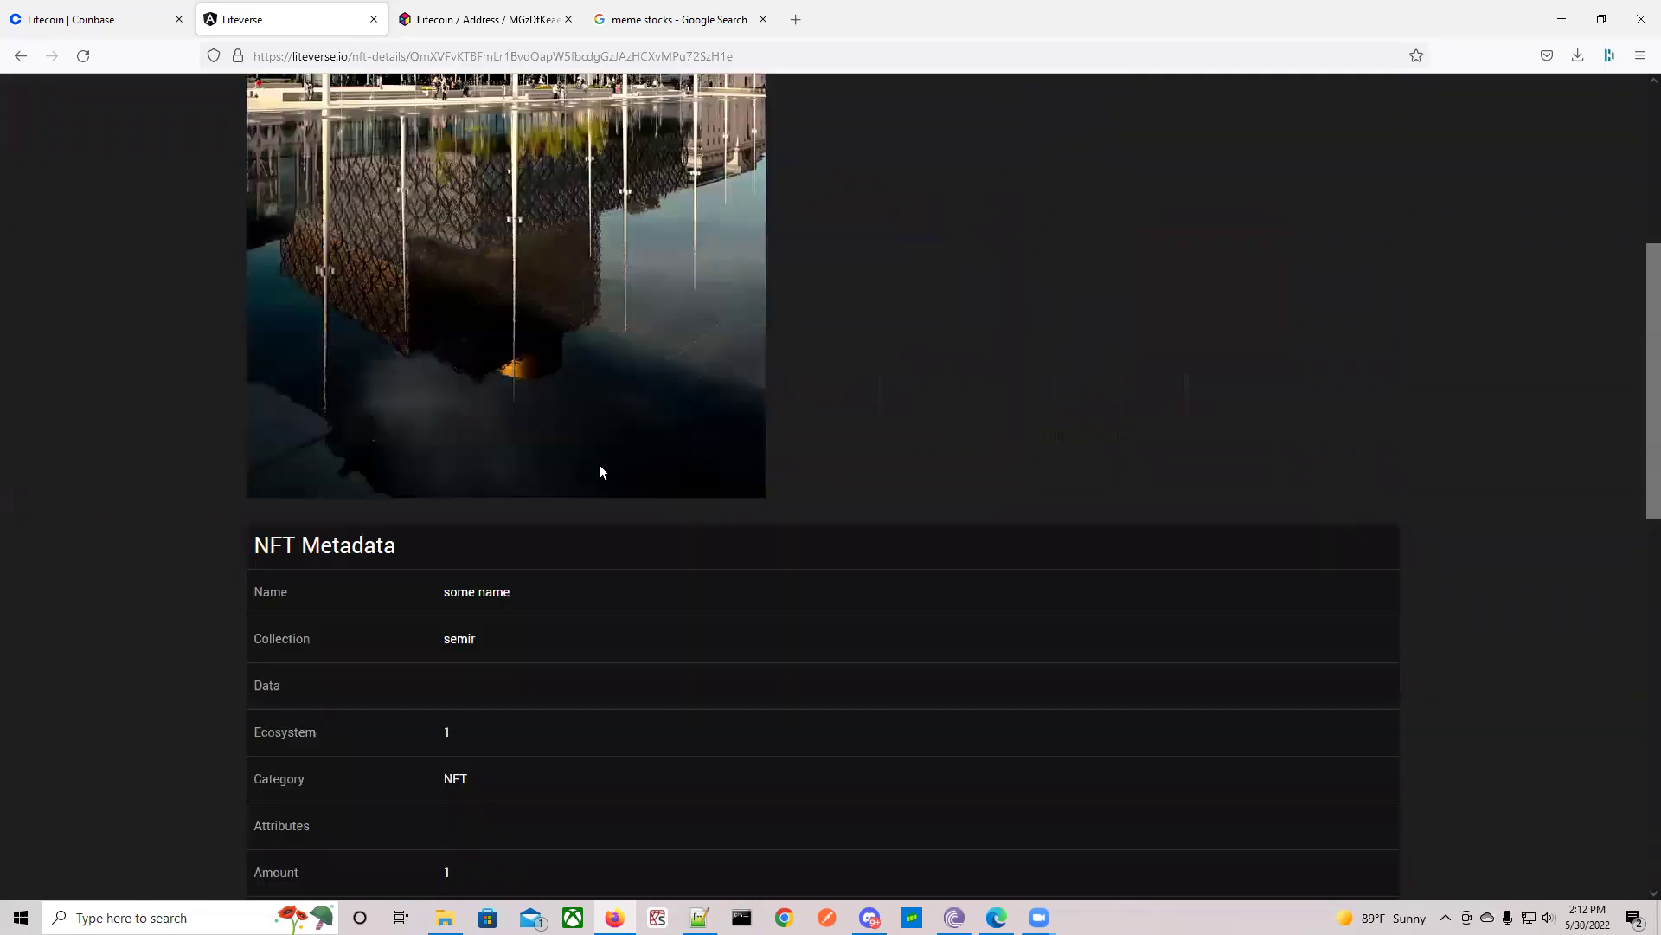
scroll(466, 469, "down", 2)
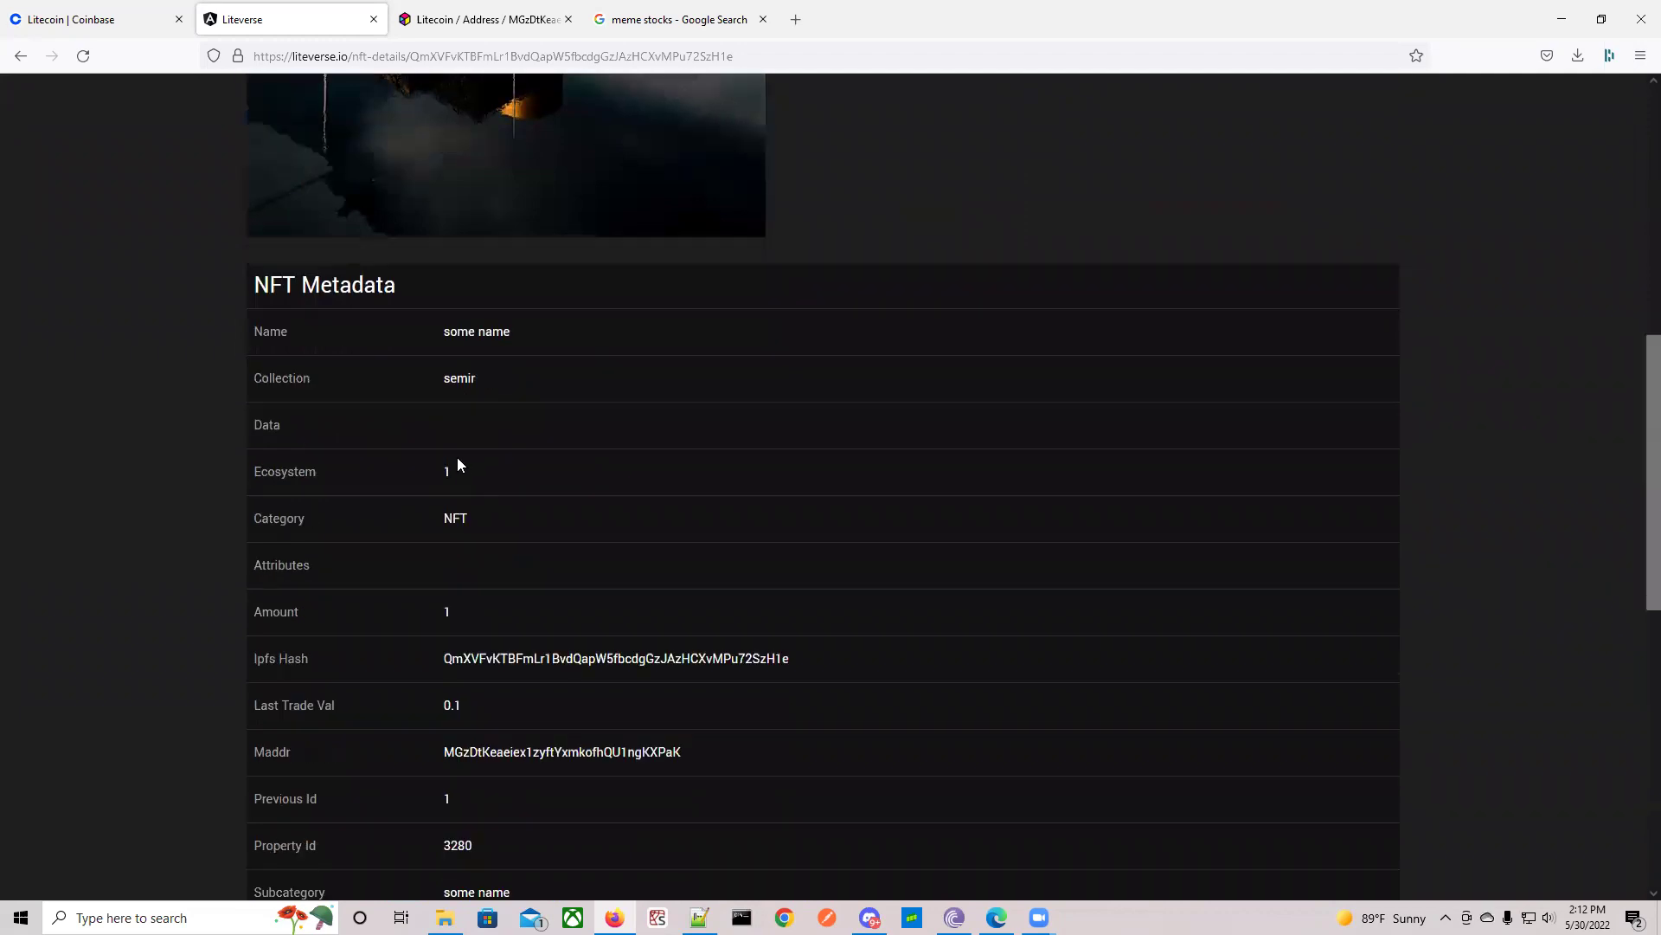
scroll(502, 458, "down", 2)
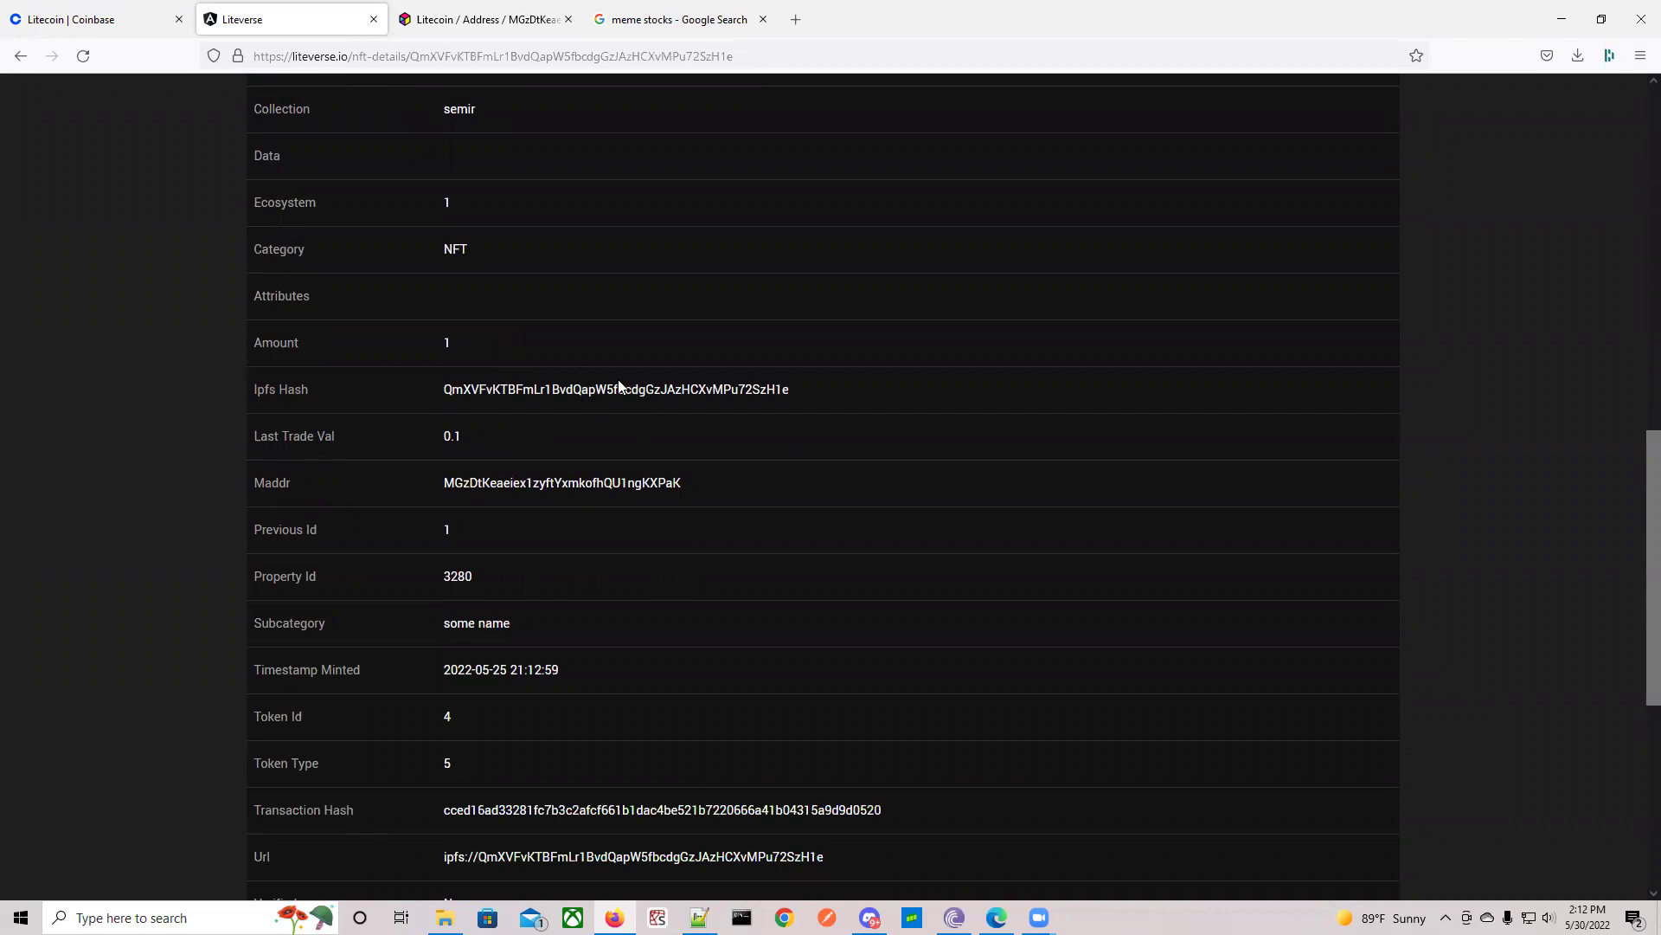
scroll(622, 397, "down", 1)
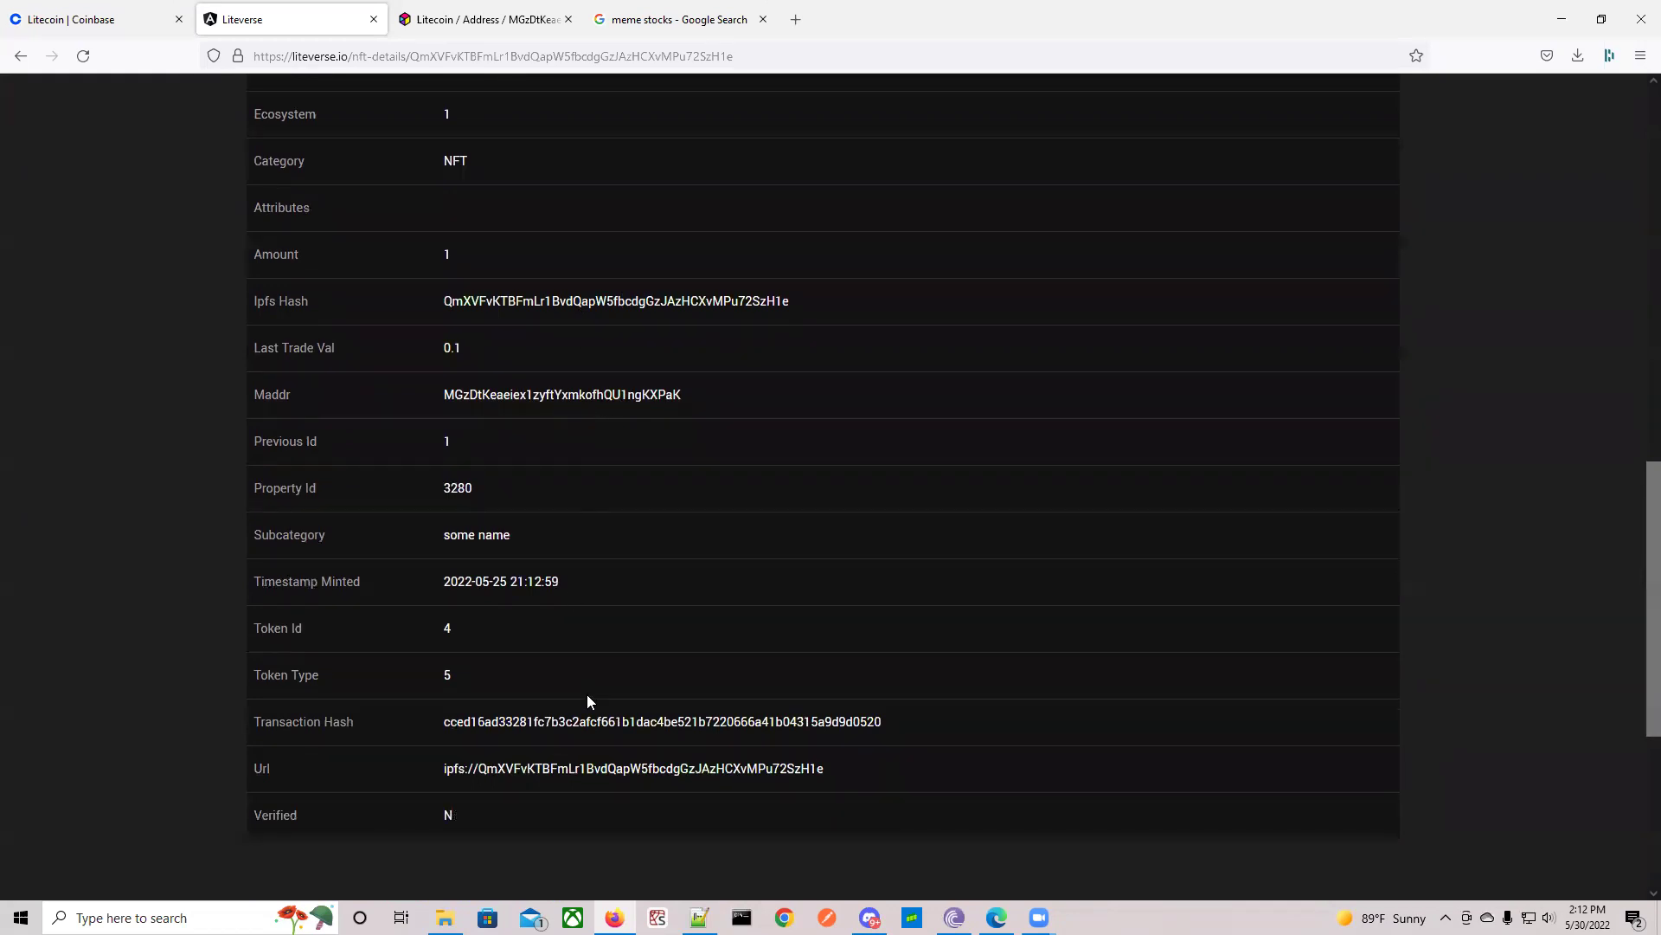
scroll(573, 765, "up", 8)
scroll(779, 675, "up", 4)
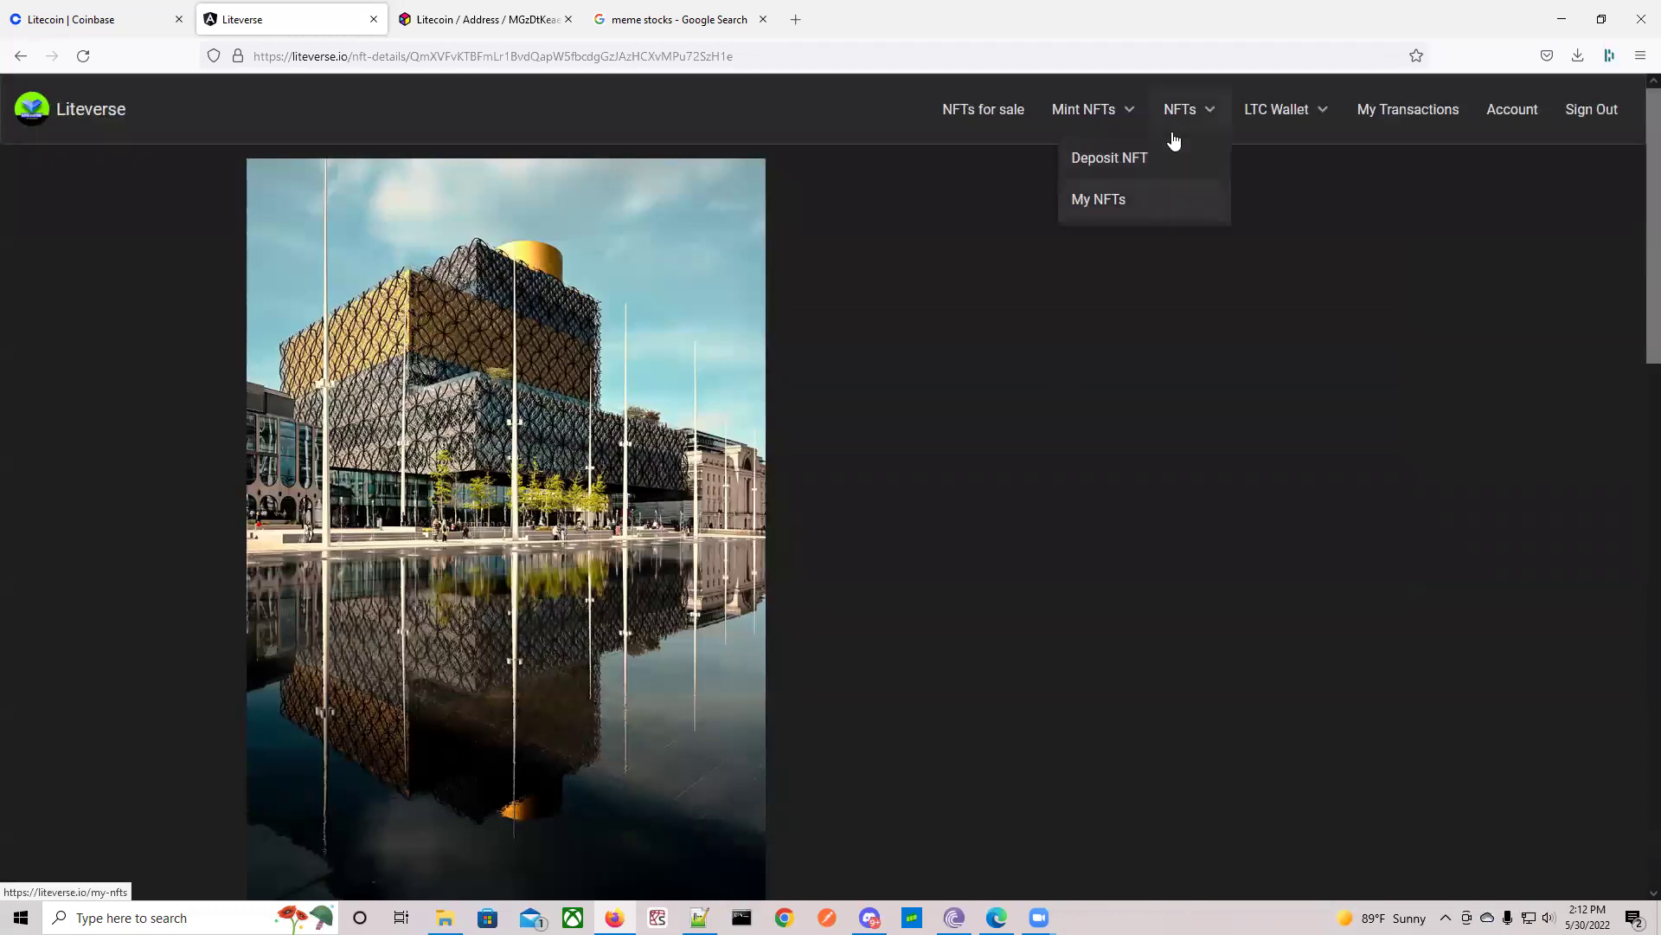
left_click(1175, 140)
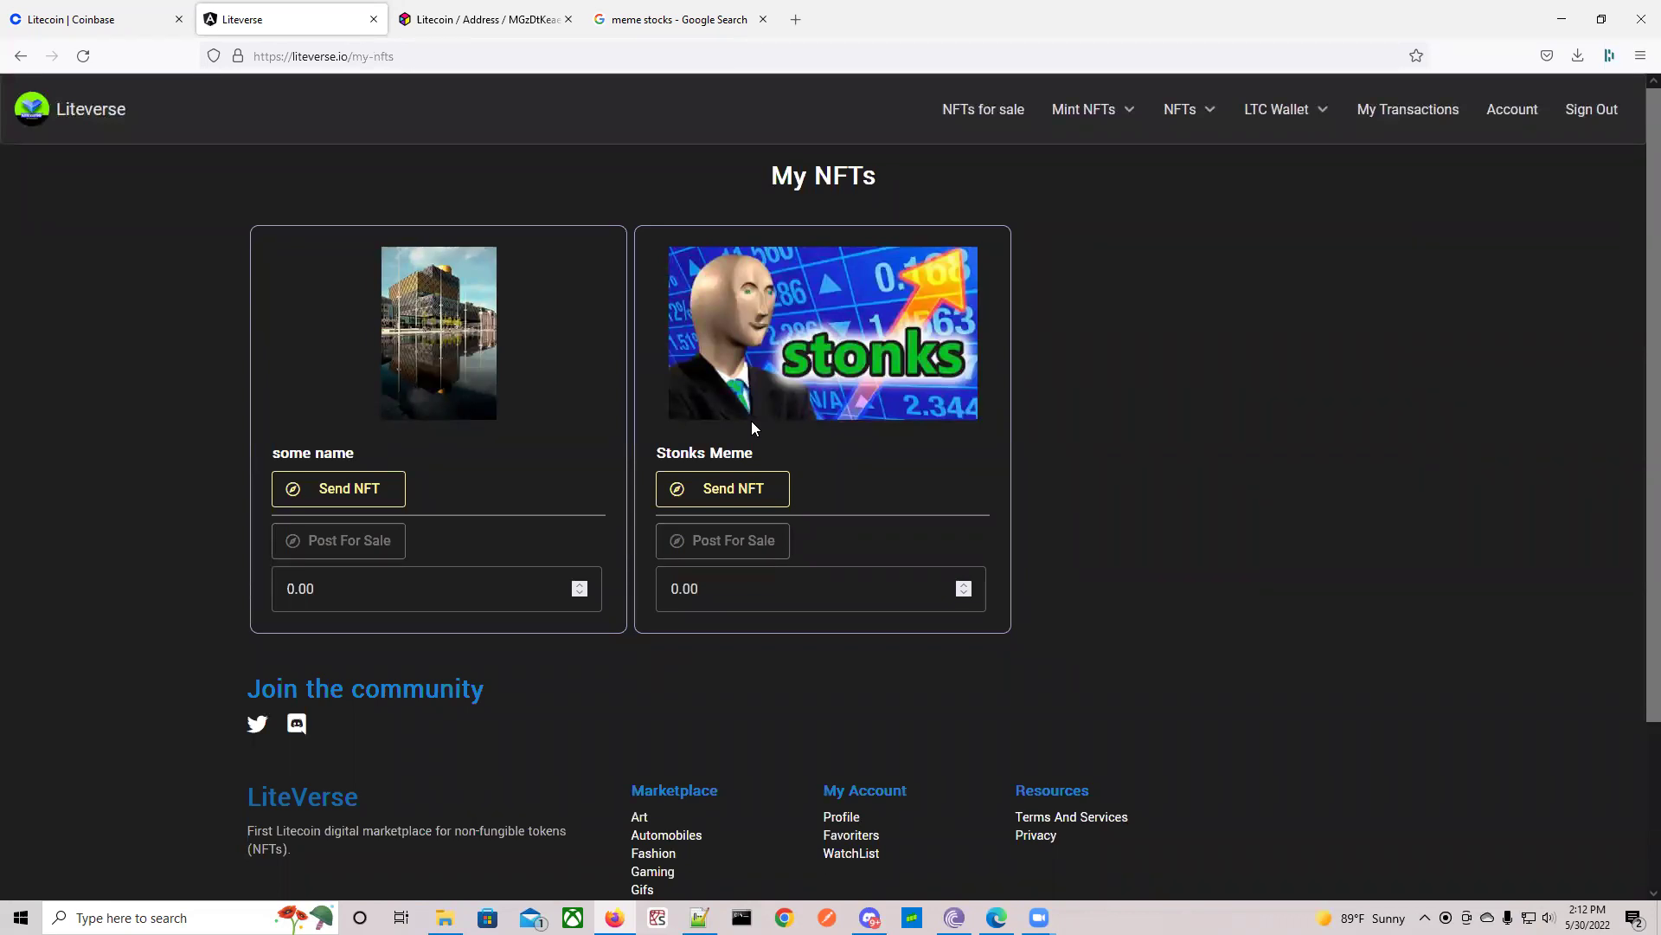
Post Stonks Meme for sale at 0.2 LTC and dismiss the confirmation.
left_click(727, 593)
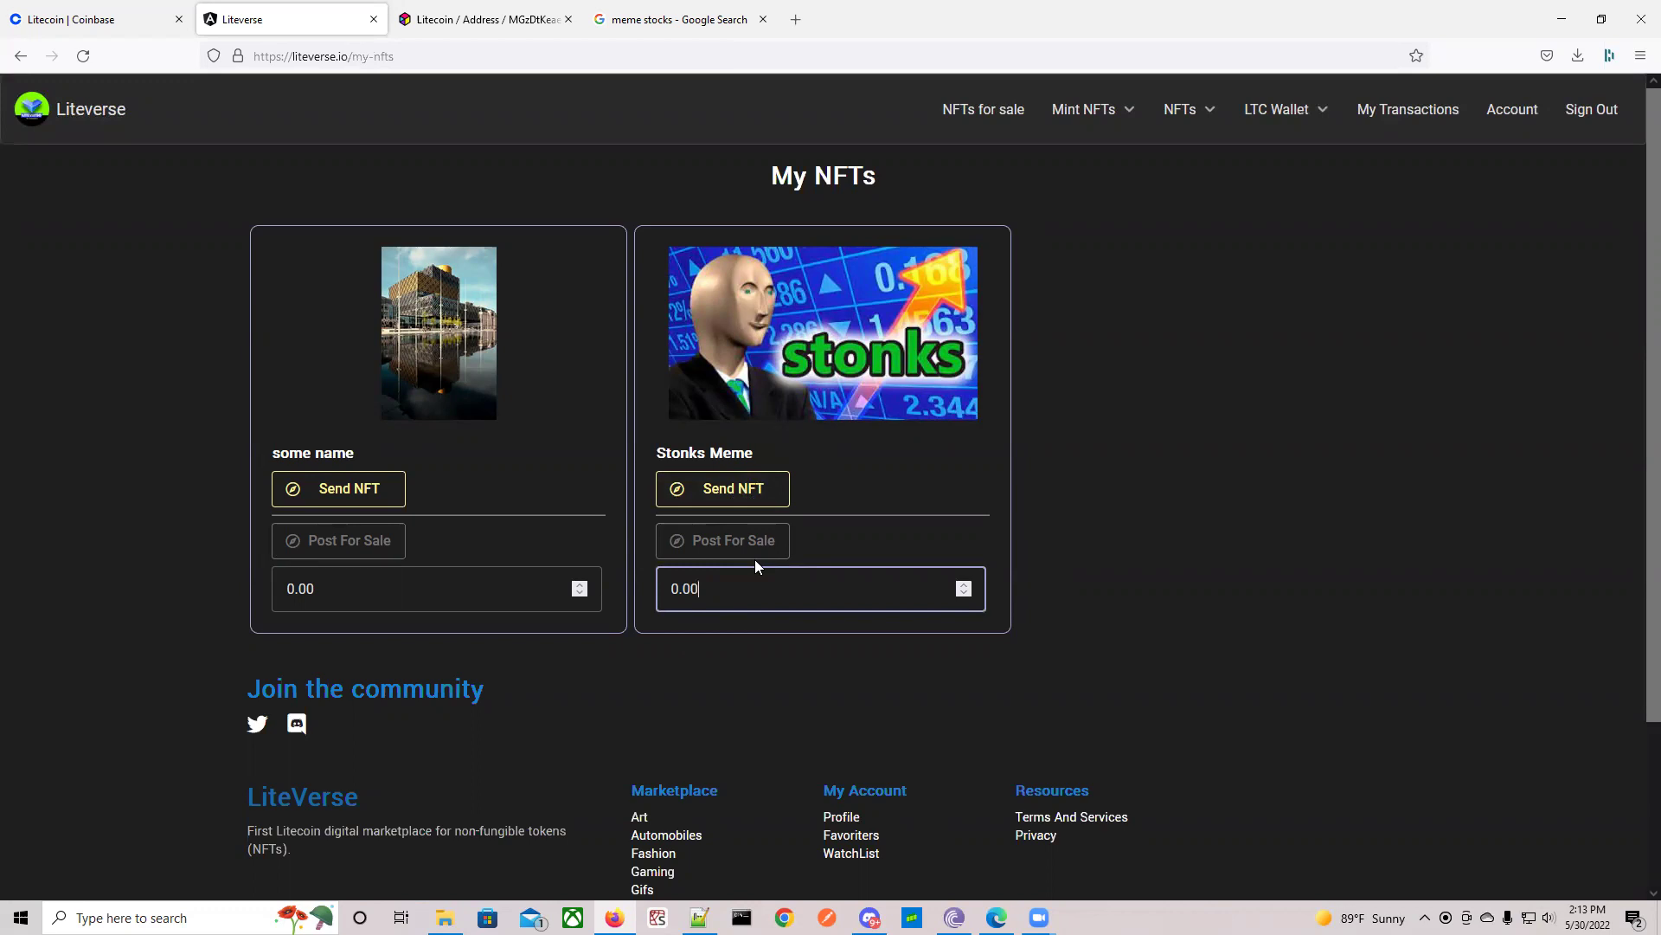
key("BackSpace")
key("BackSpace")
type("2")
left_click(756, 549)
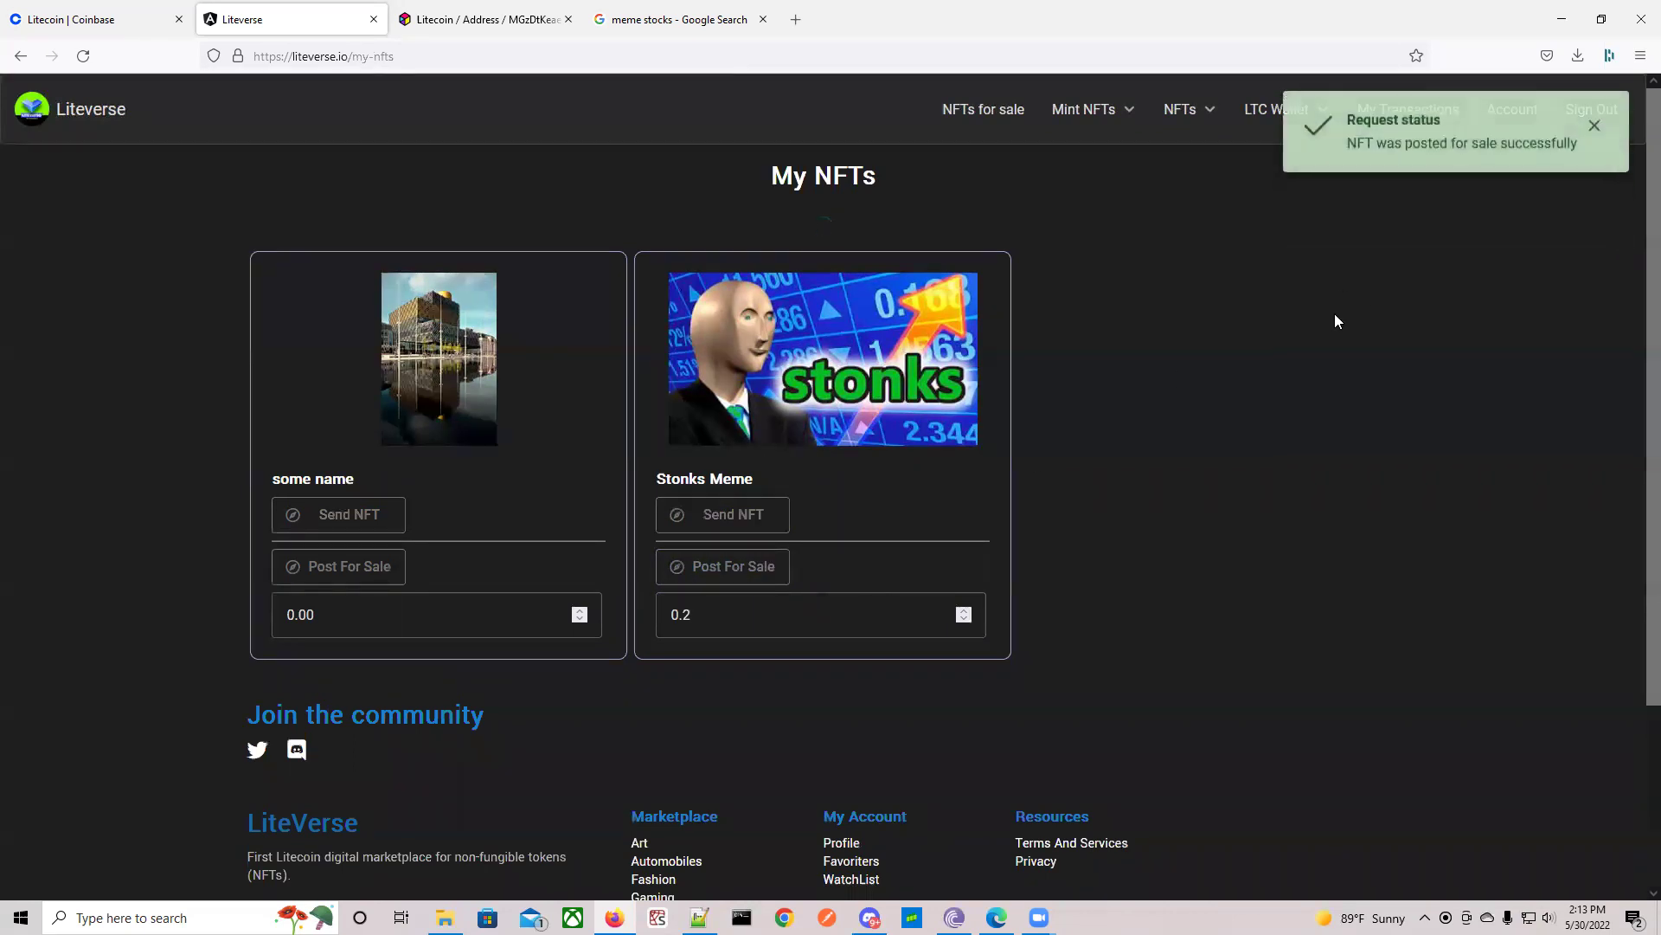
left_click(1595, 126)
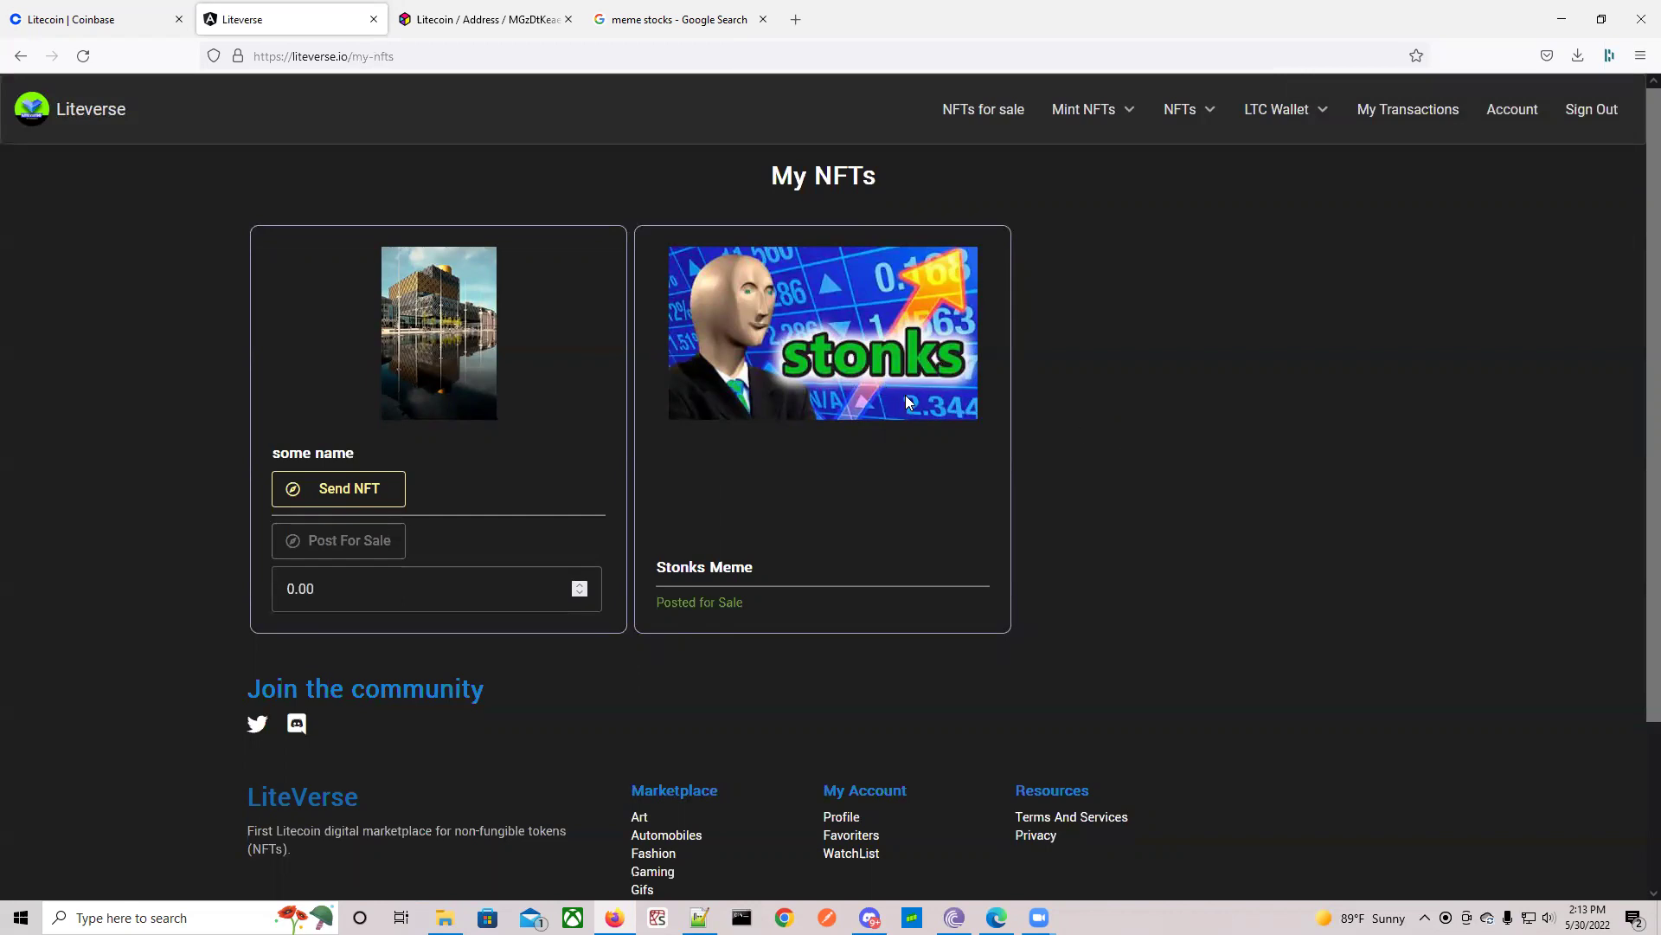
Find Stonks Meme listed at 0.2 LTC in NFTs for Sale, then open My Transactions.
left_click(983, 116)
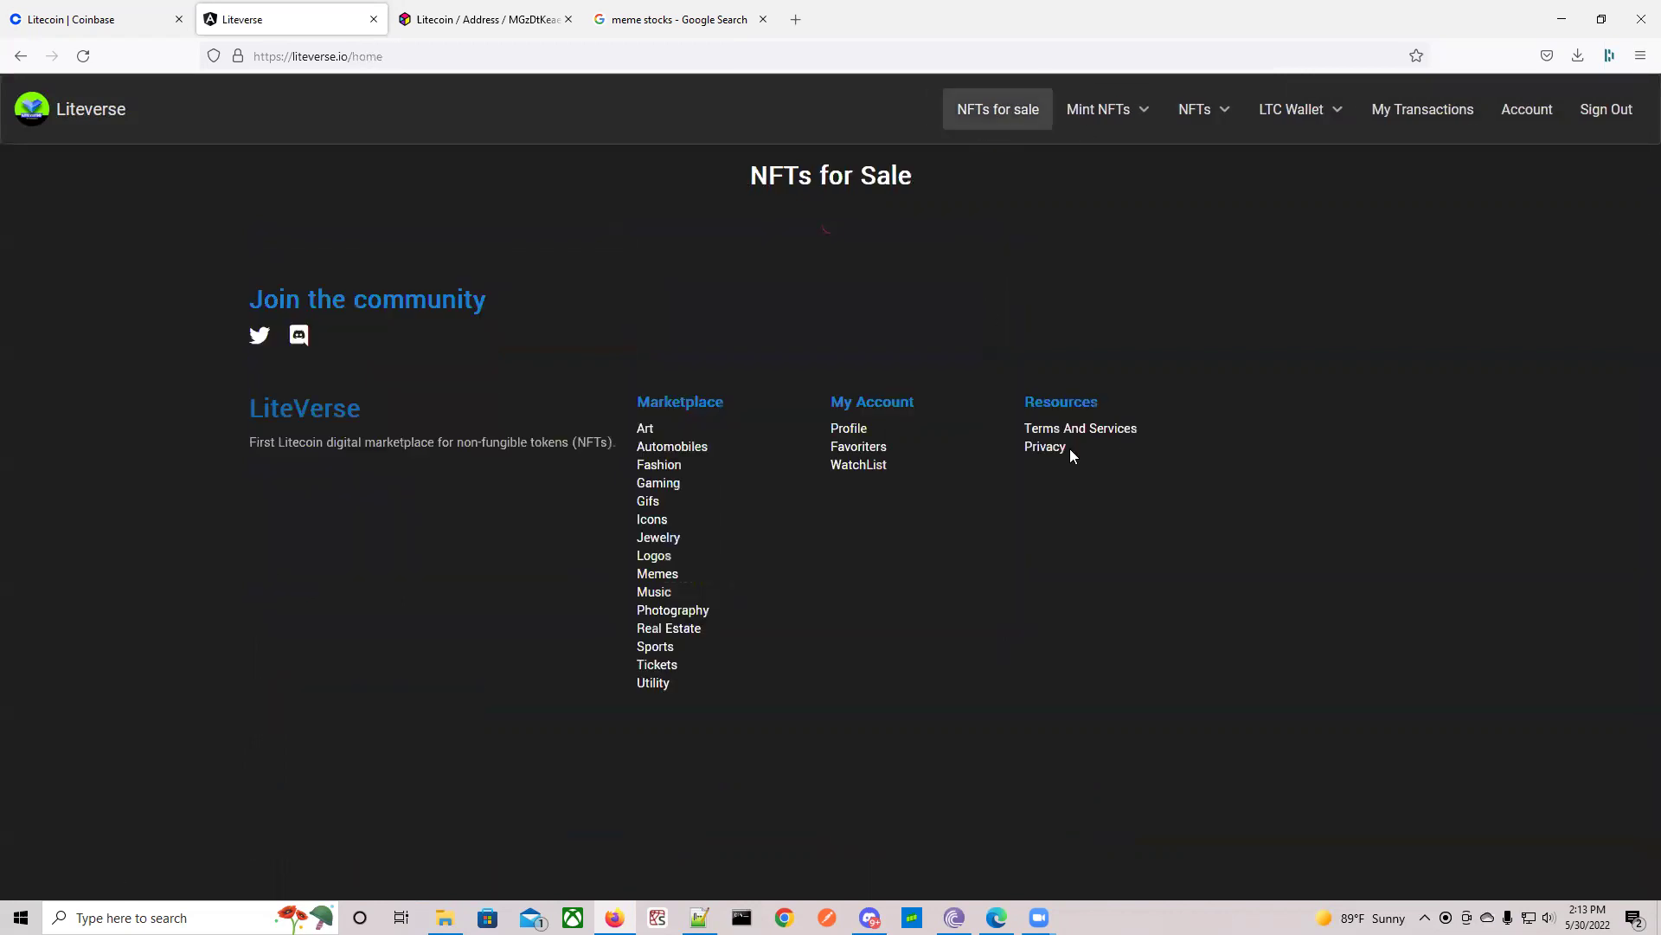
scroll(1635, 260, "down", 3)
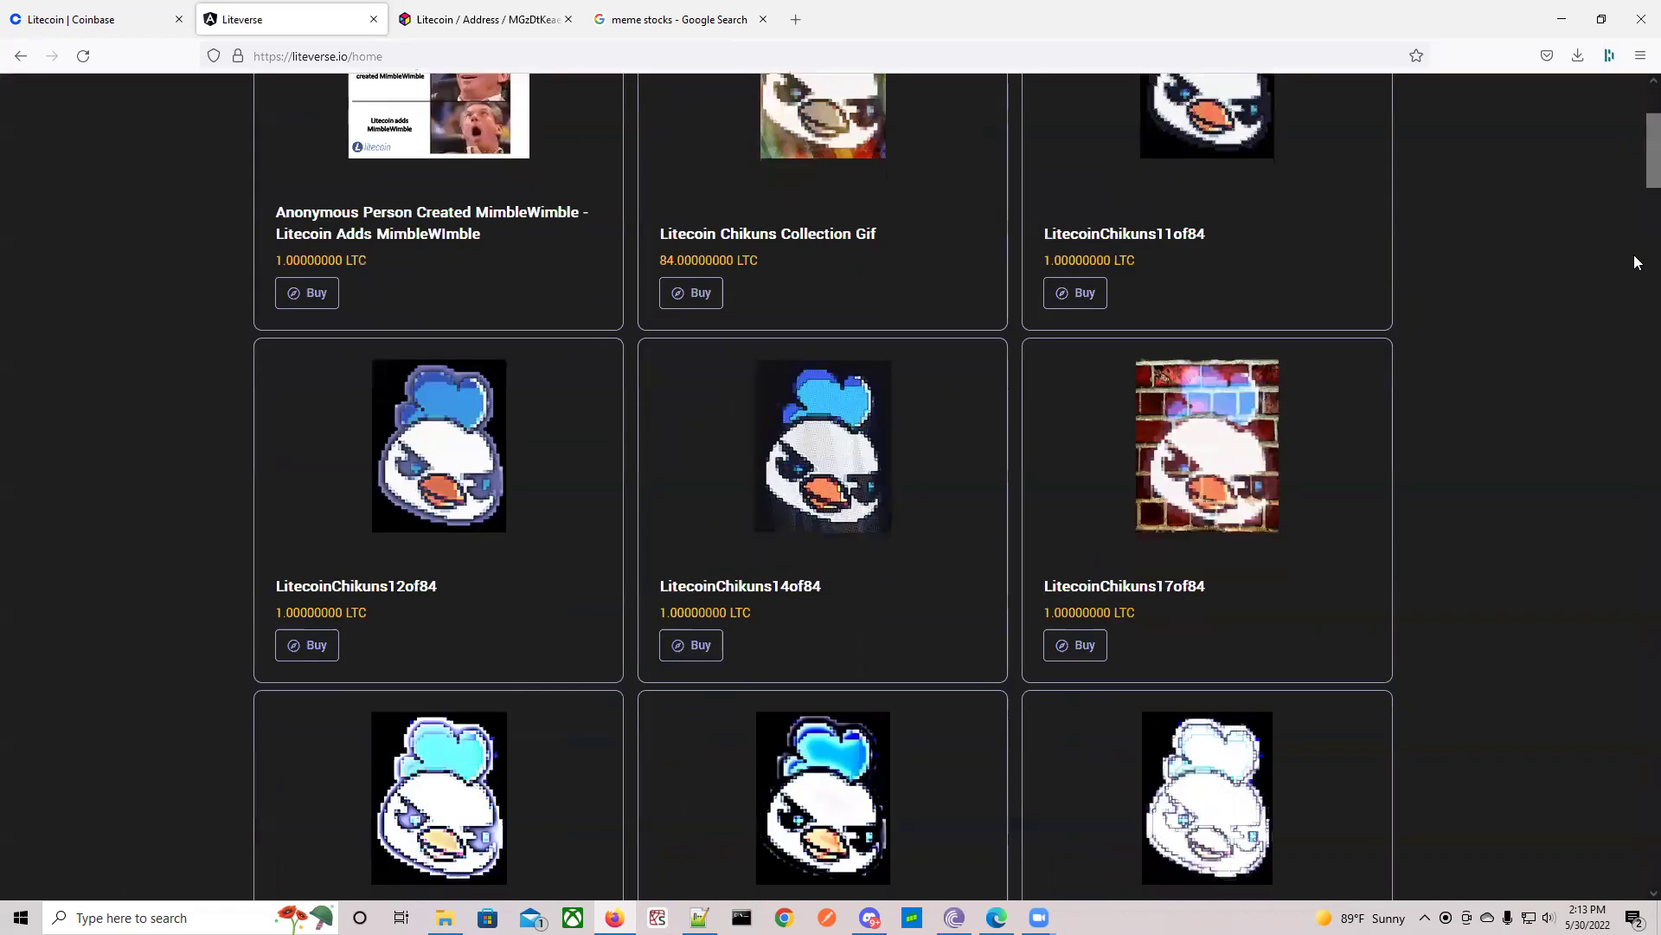
scroll(1635, 228, "down", 15)
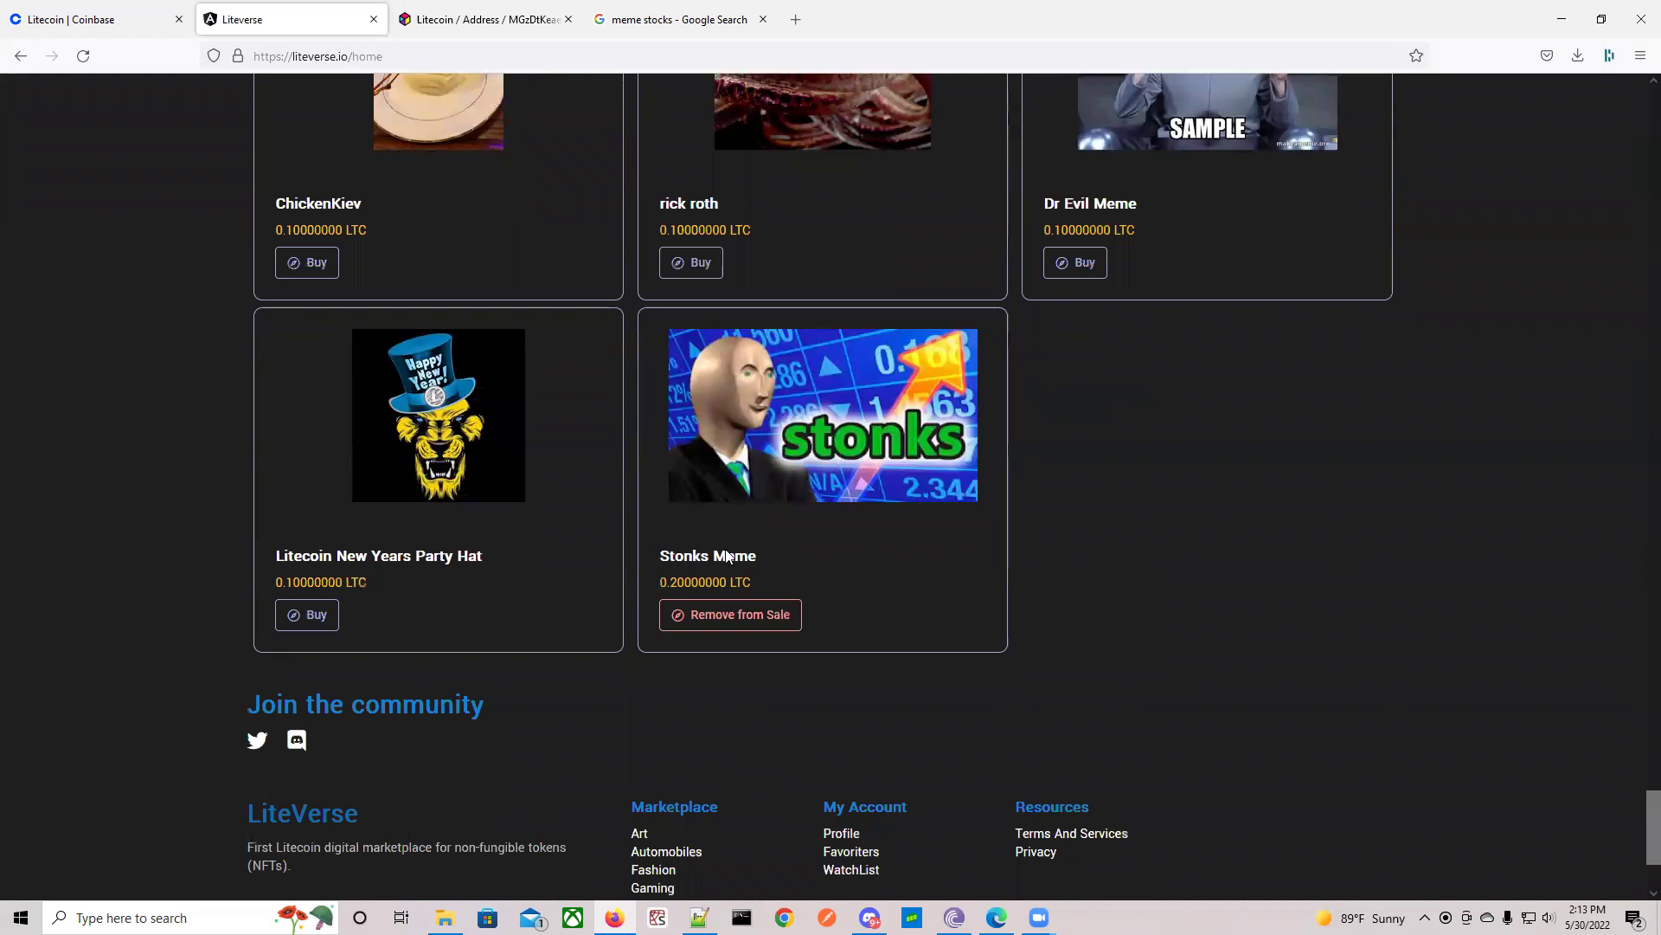
scroll(829, 536, "up", 1)
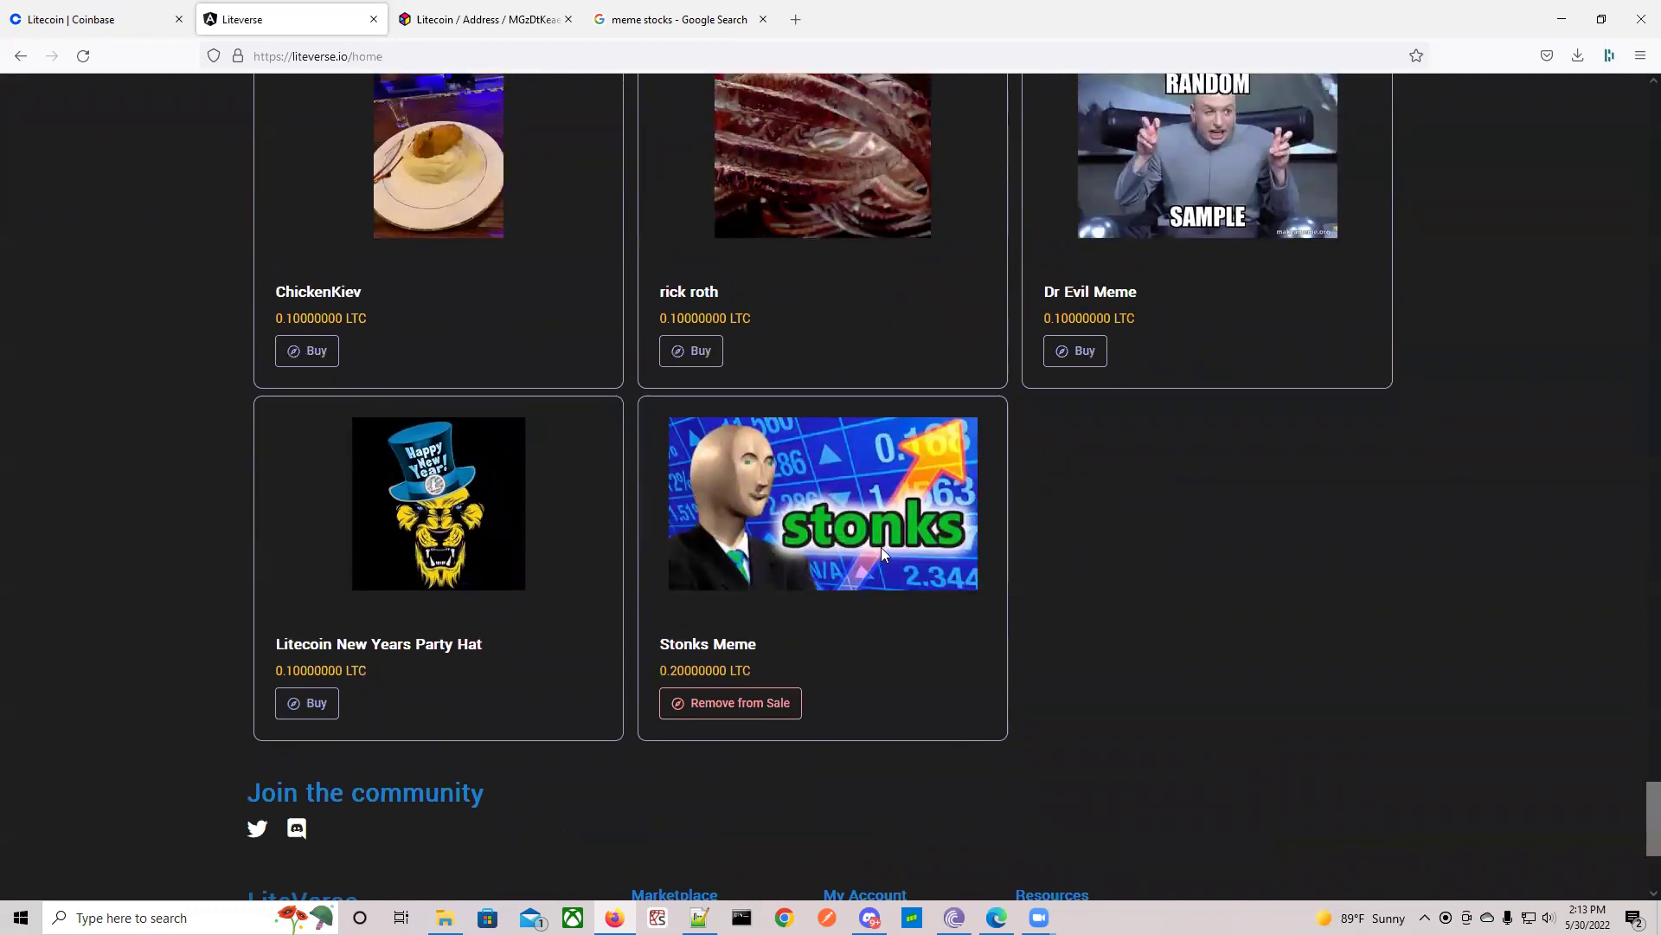
scroll(1642, 797, "down", 1)
scroll(1637, 357, "up", 7)
scroll(1637, 358, "up", 15)
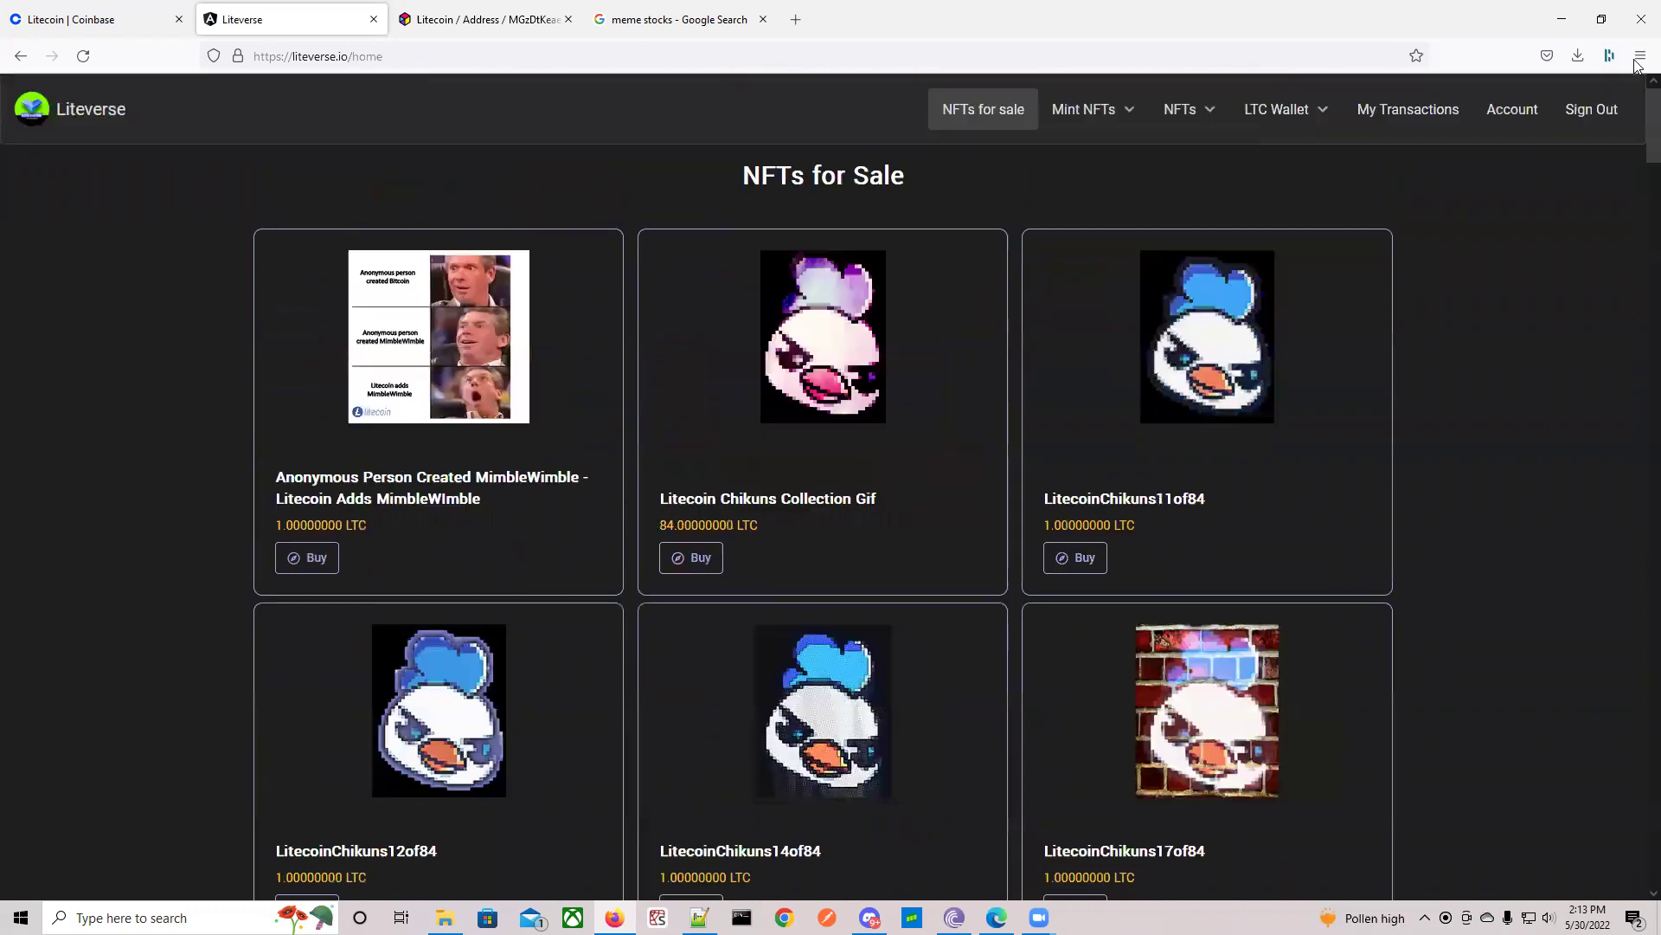
left_click(1422, 109)
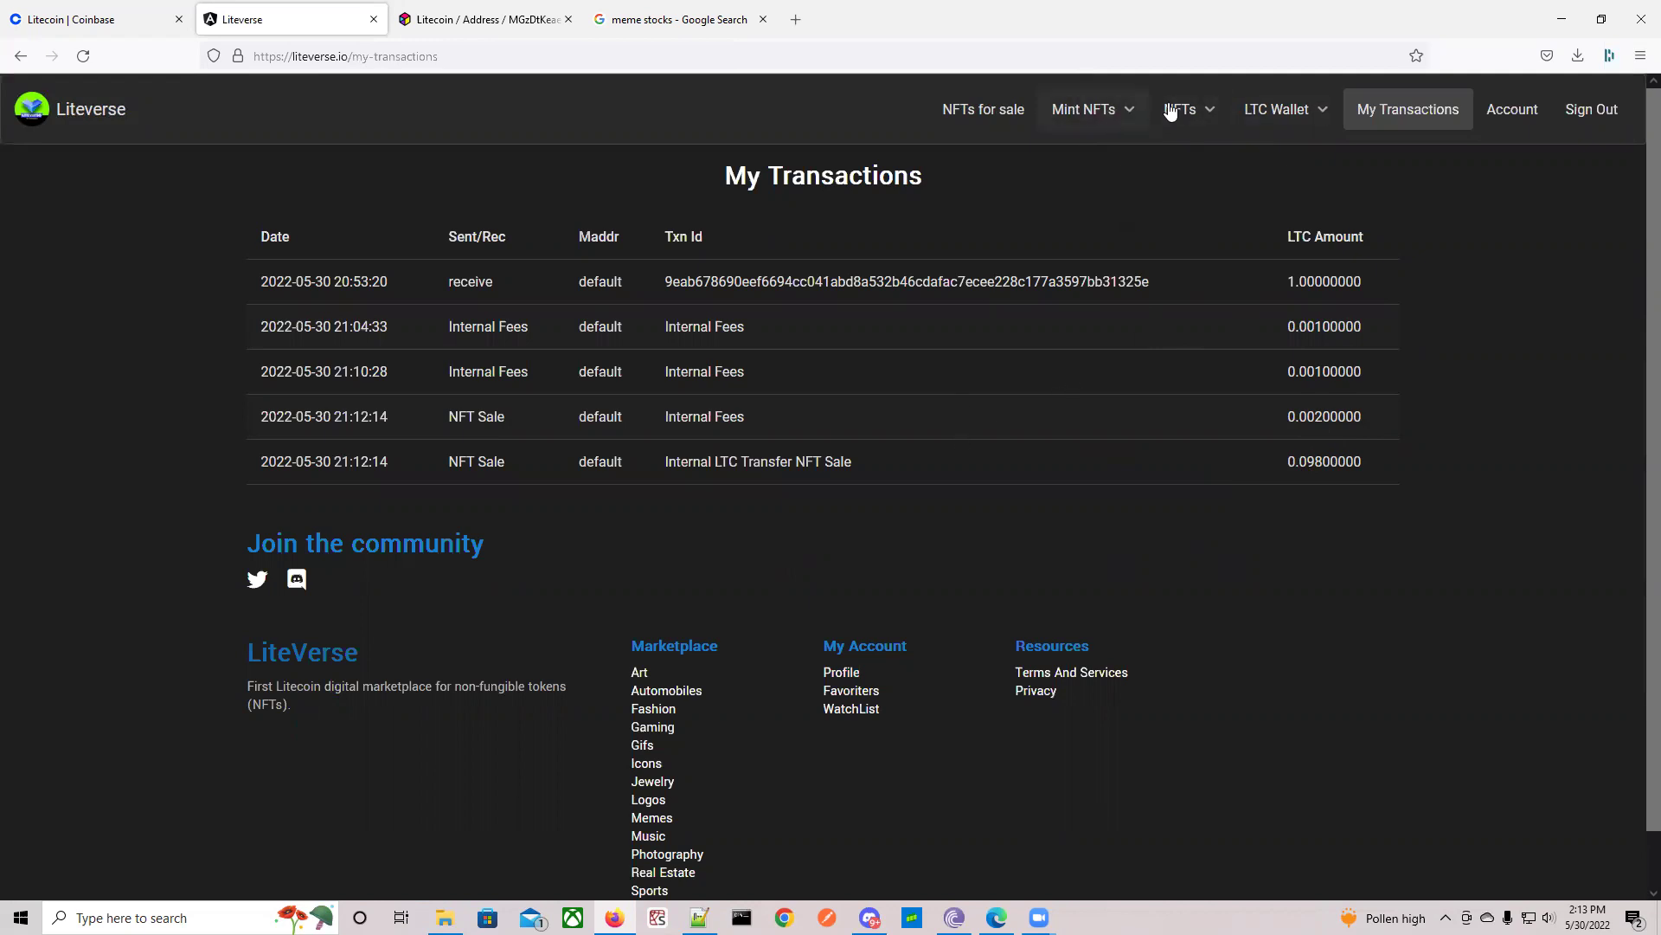
Scroll NFTs for Sale down to the Stonks Meme listing at 0.2 LTC and back to the top.
left_click(986, 109)
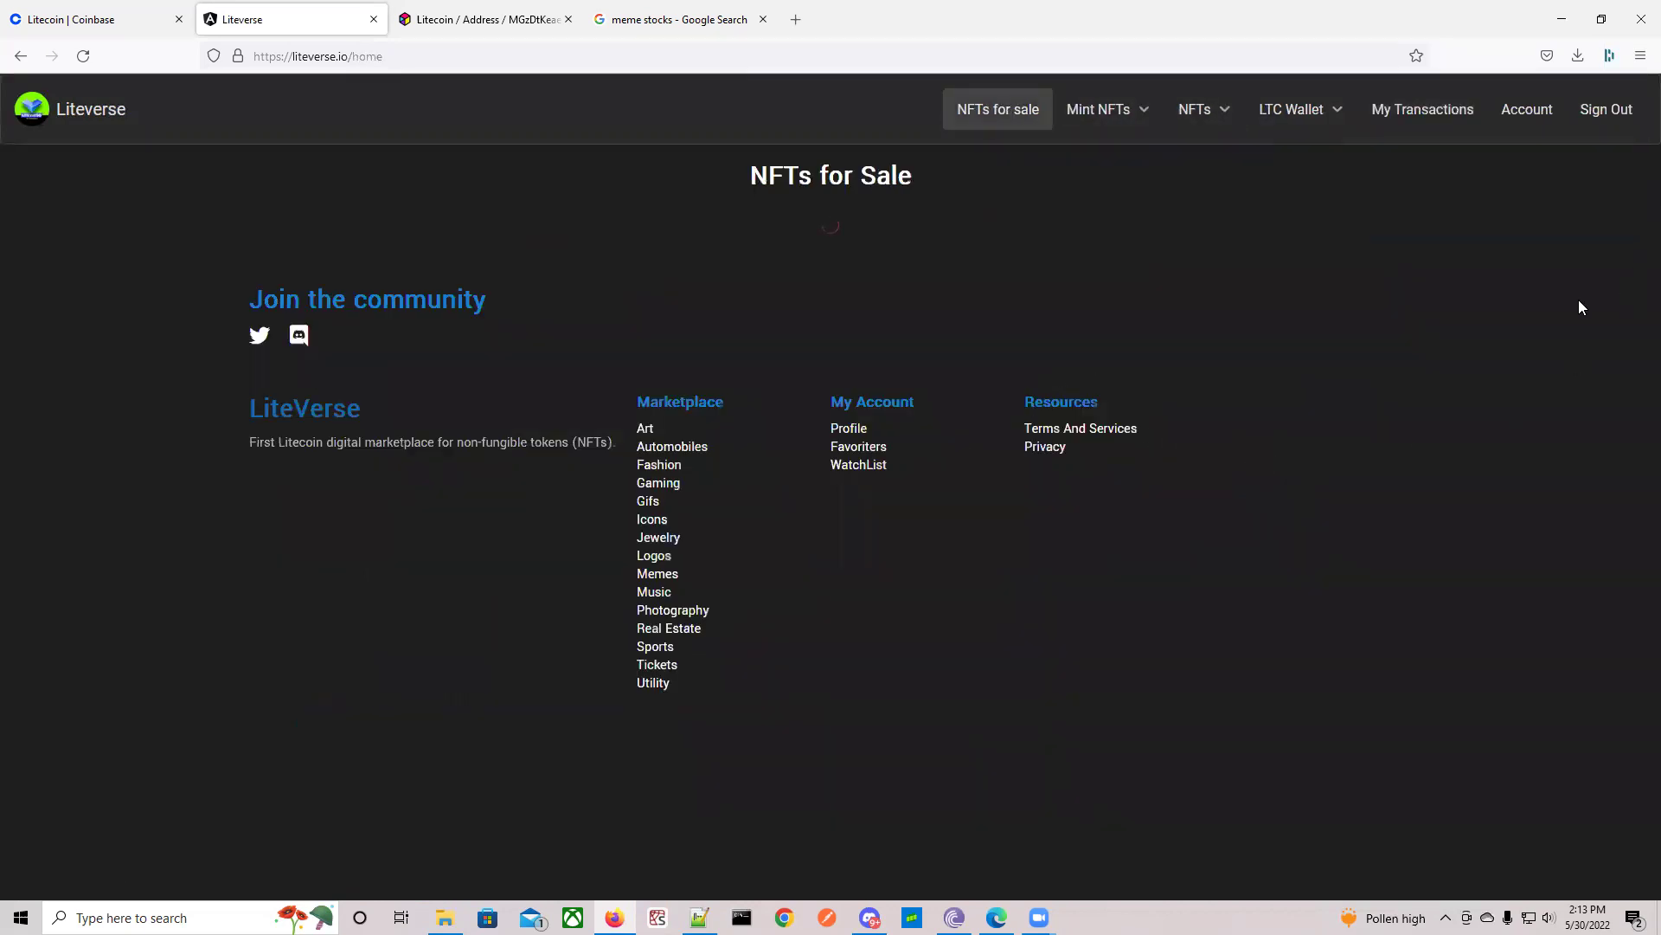
scroll(1618, 259, "down", 4)
scroll(1636, 705, "down", 20)
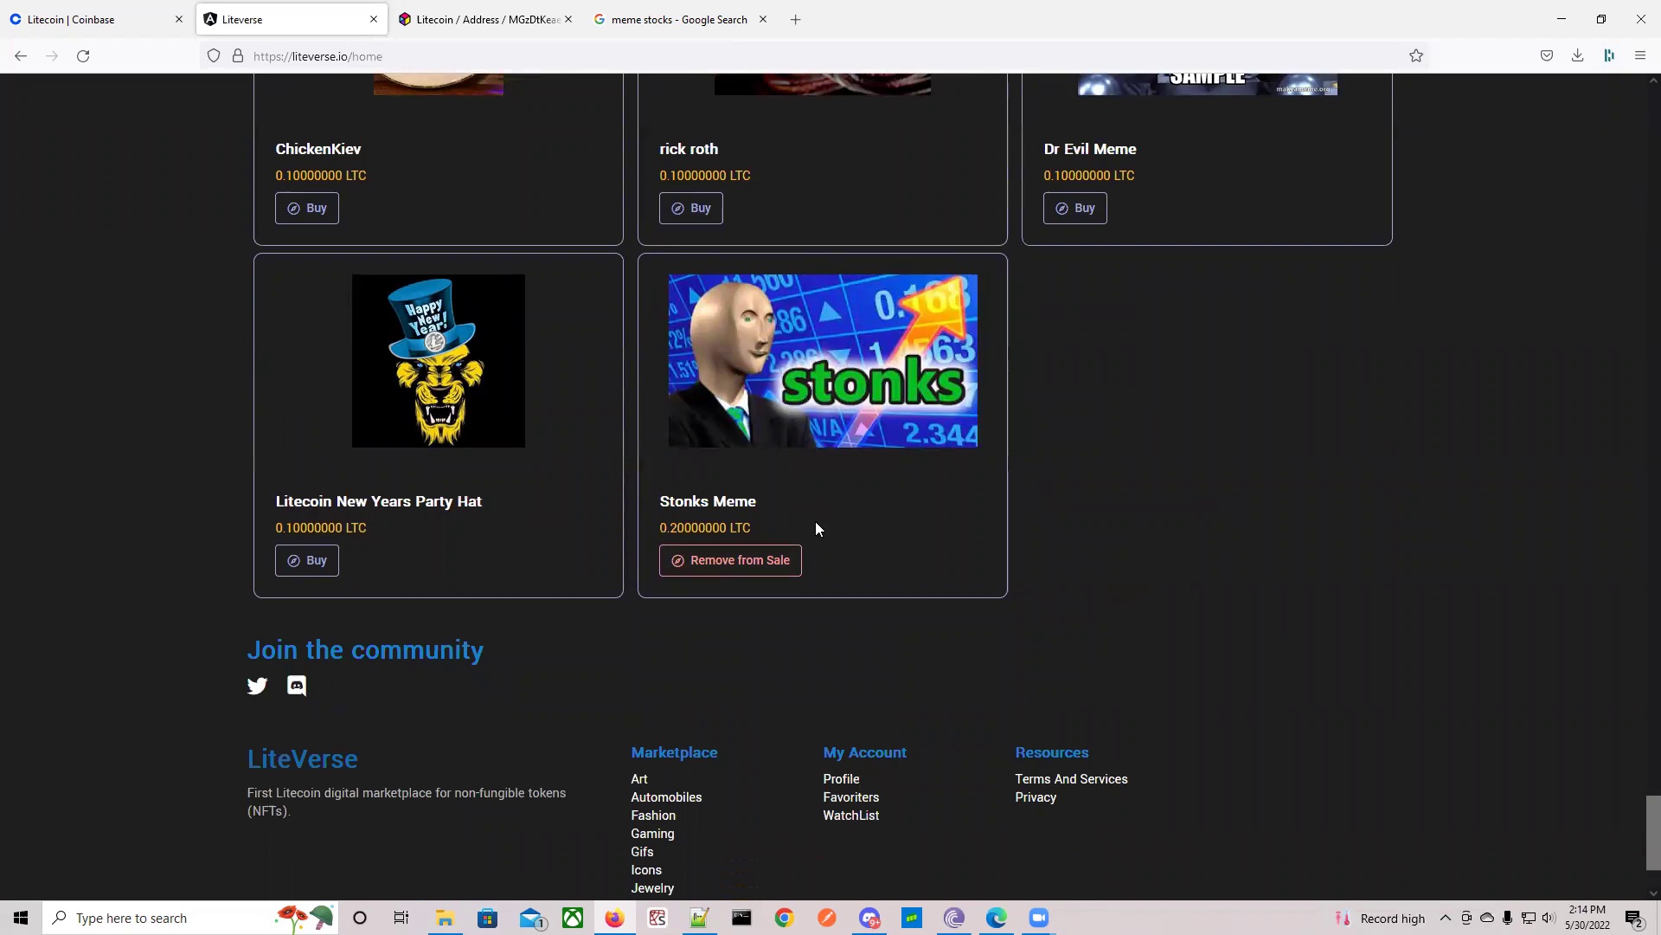
scroll(815, 521, "up", 1)
scroll(798, 512, "up", 1)
scroll(779, 506, "down", 1)
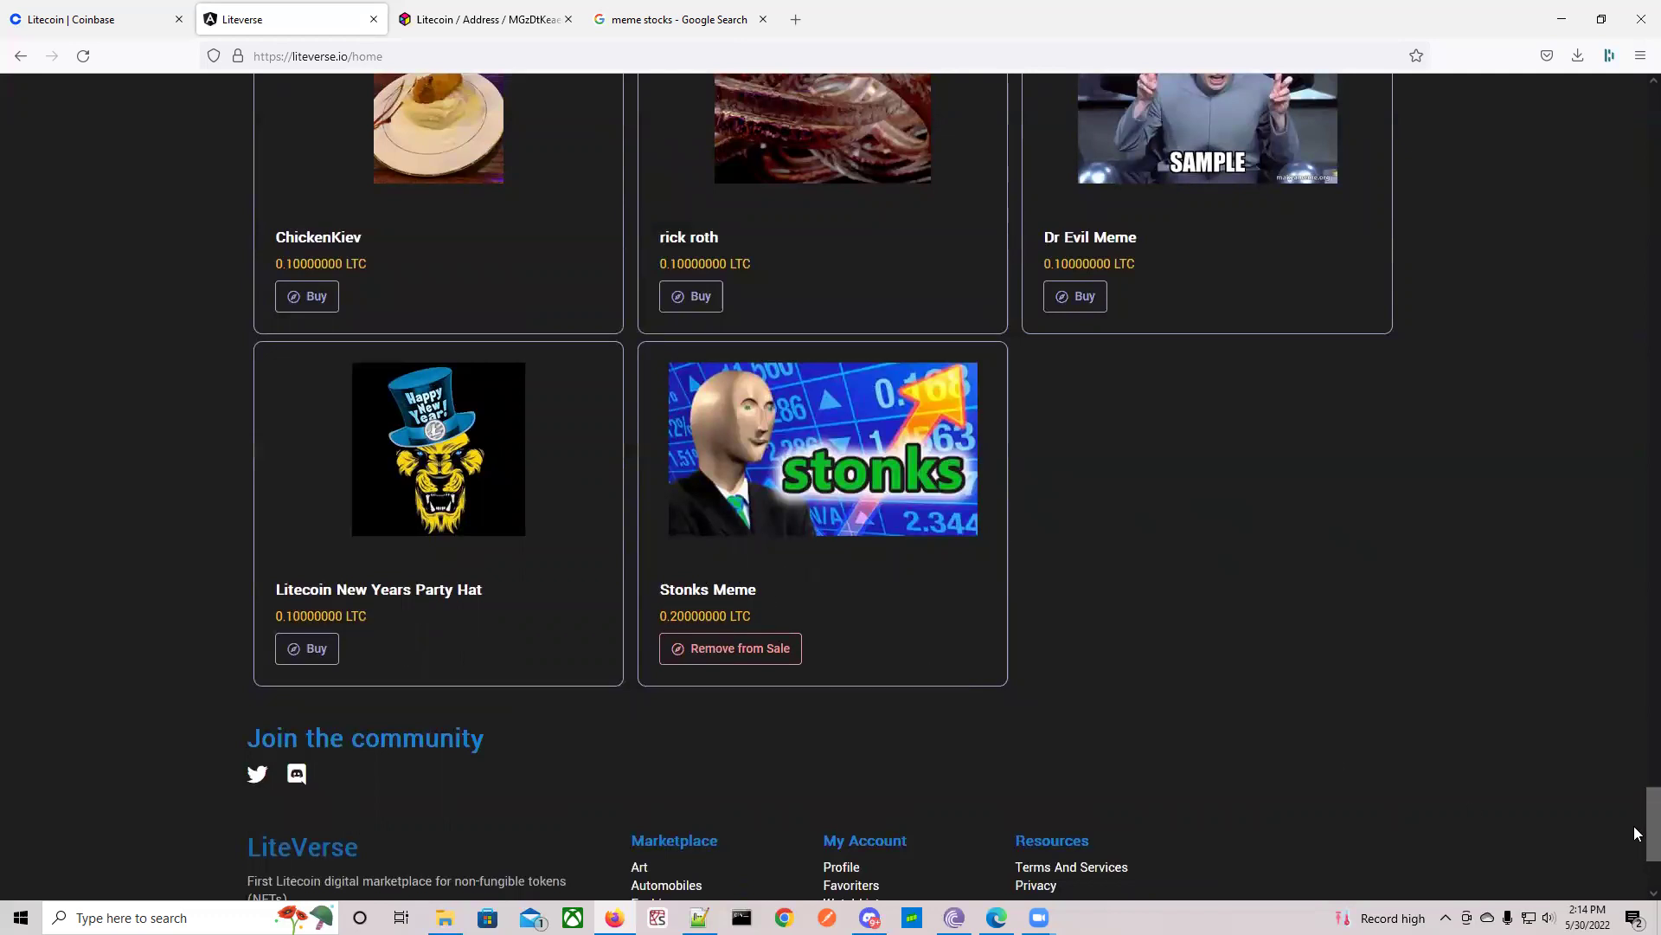
scroll(1634, 822, "down", 2)
scroll(1634, 824, "up", 2)
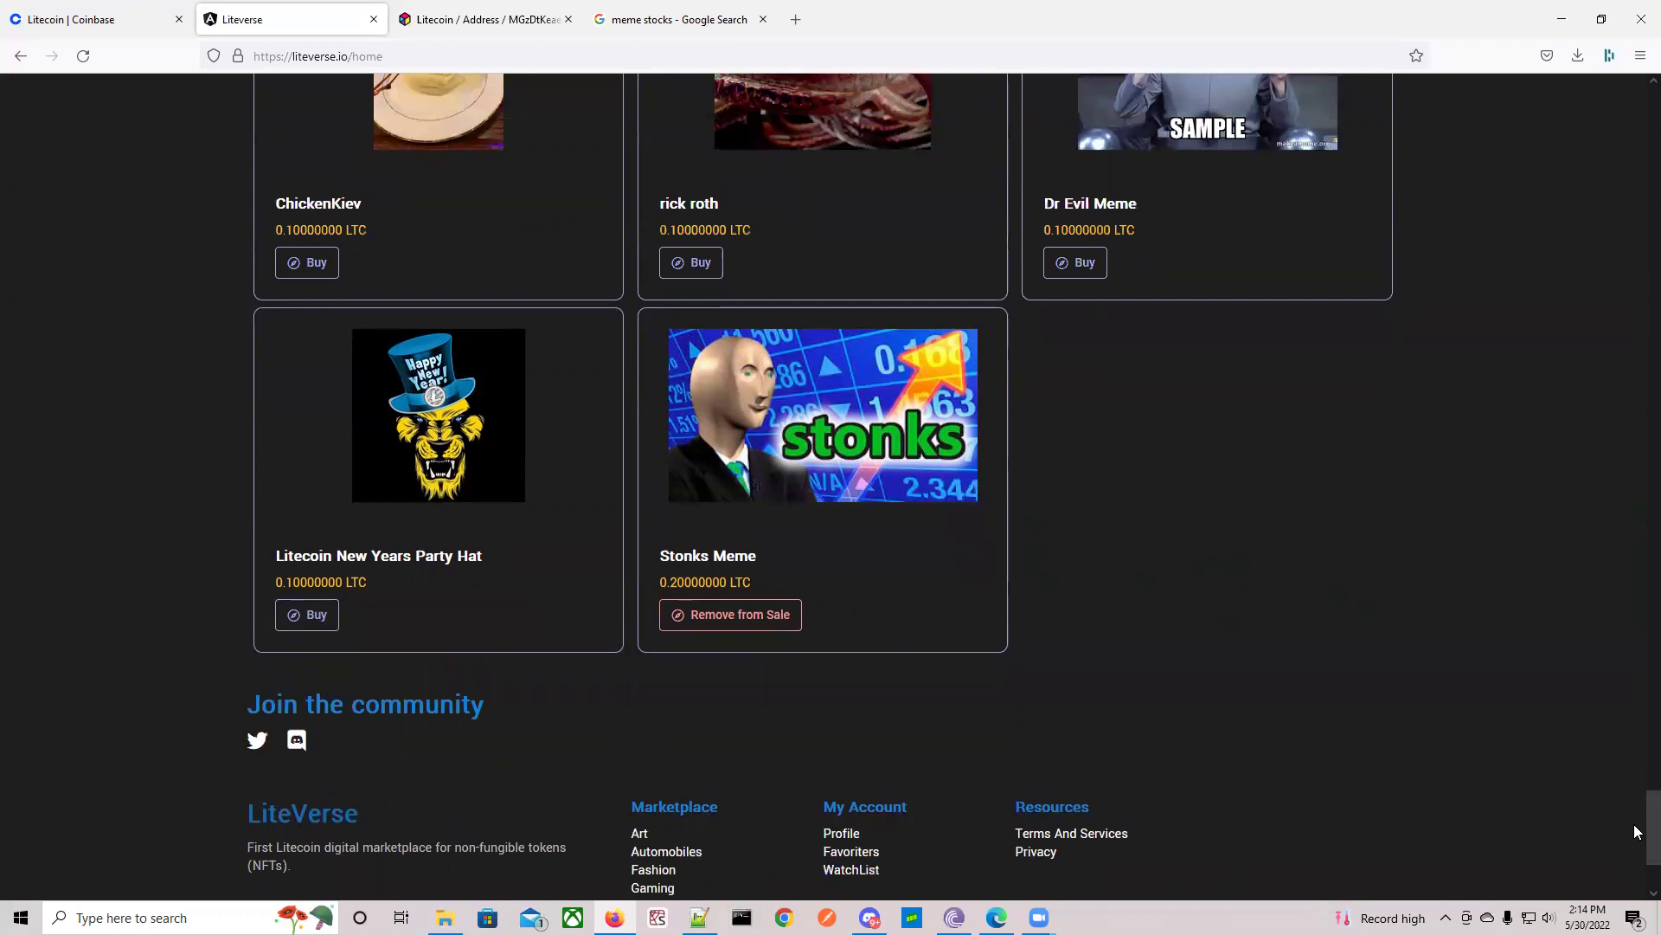
left_click_drag(1633, 824, 1634, 112)
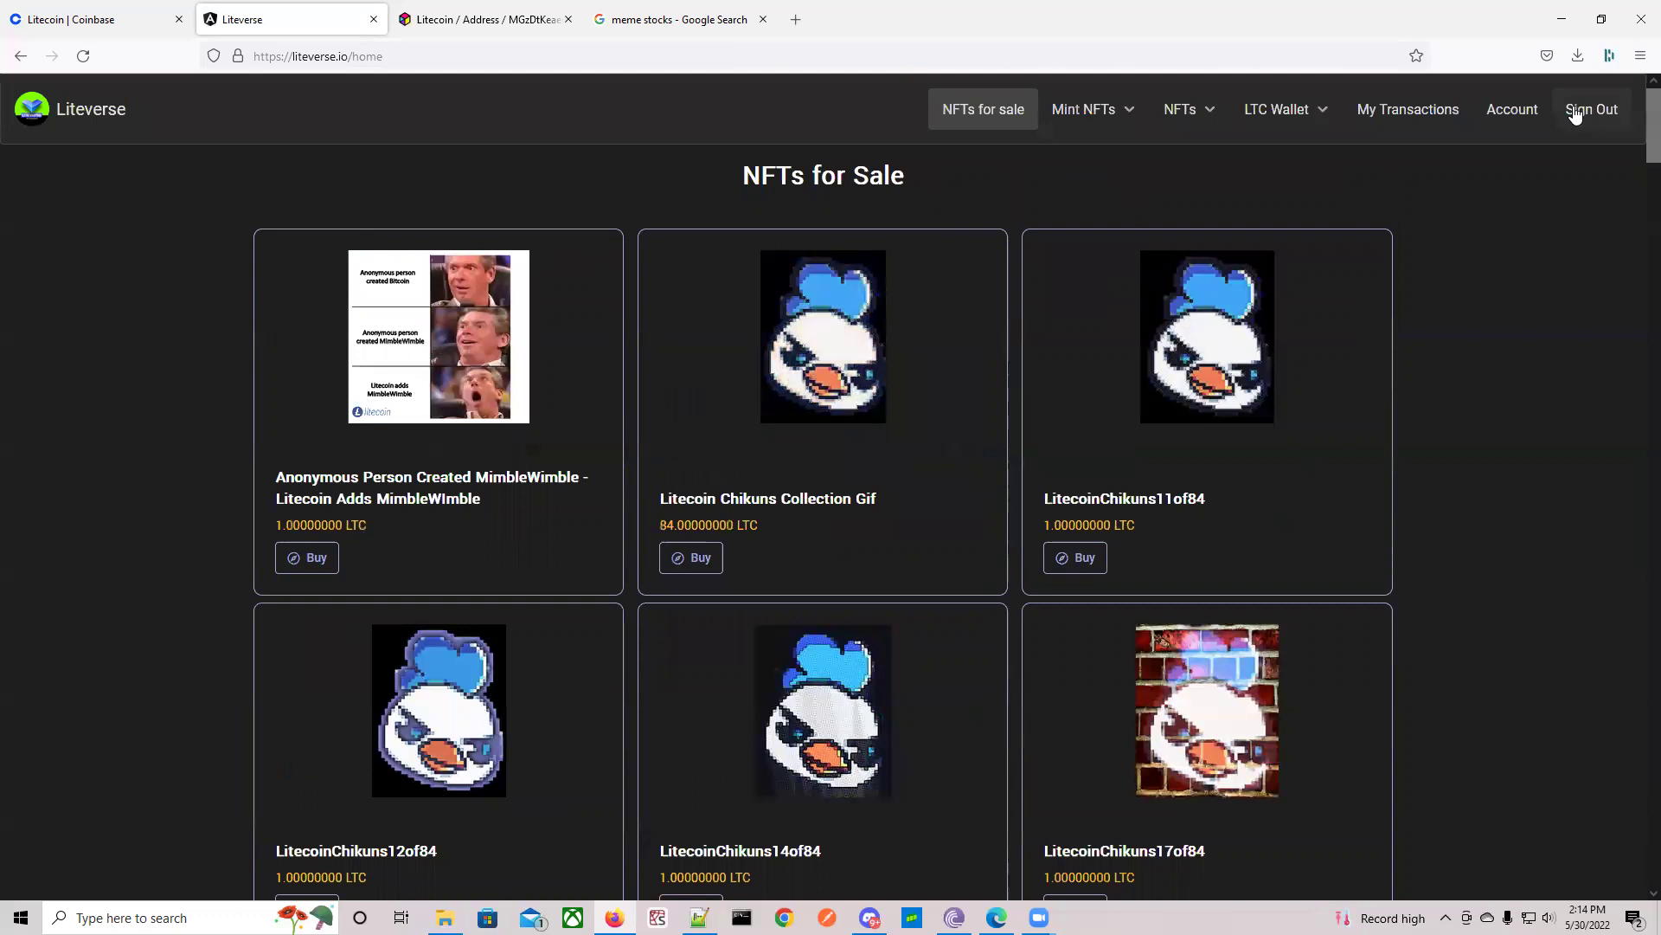
Sign out and log back in with a saved account.
left_click(1585, 111)
left_click(778, 242)
left_click(757, 412)
left_click(821, 381)
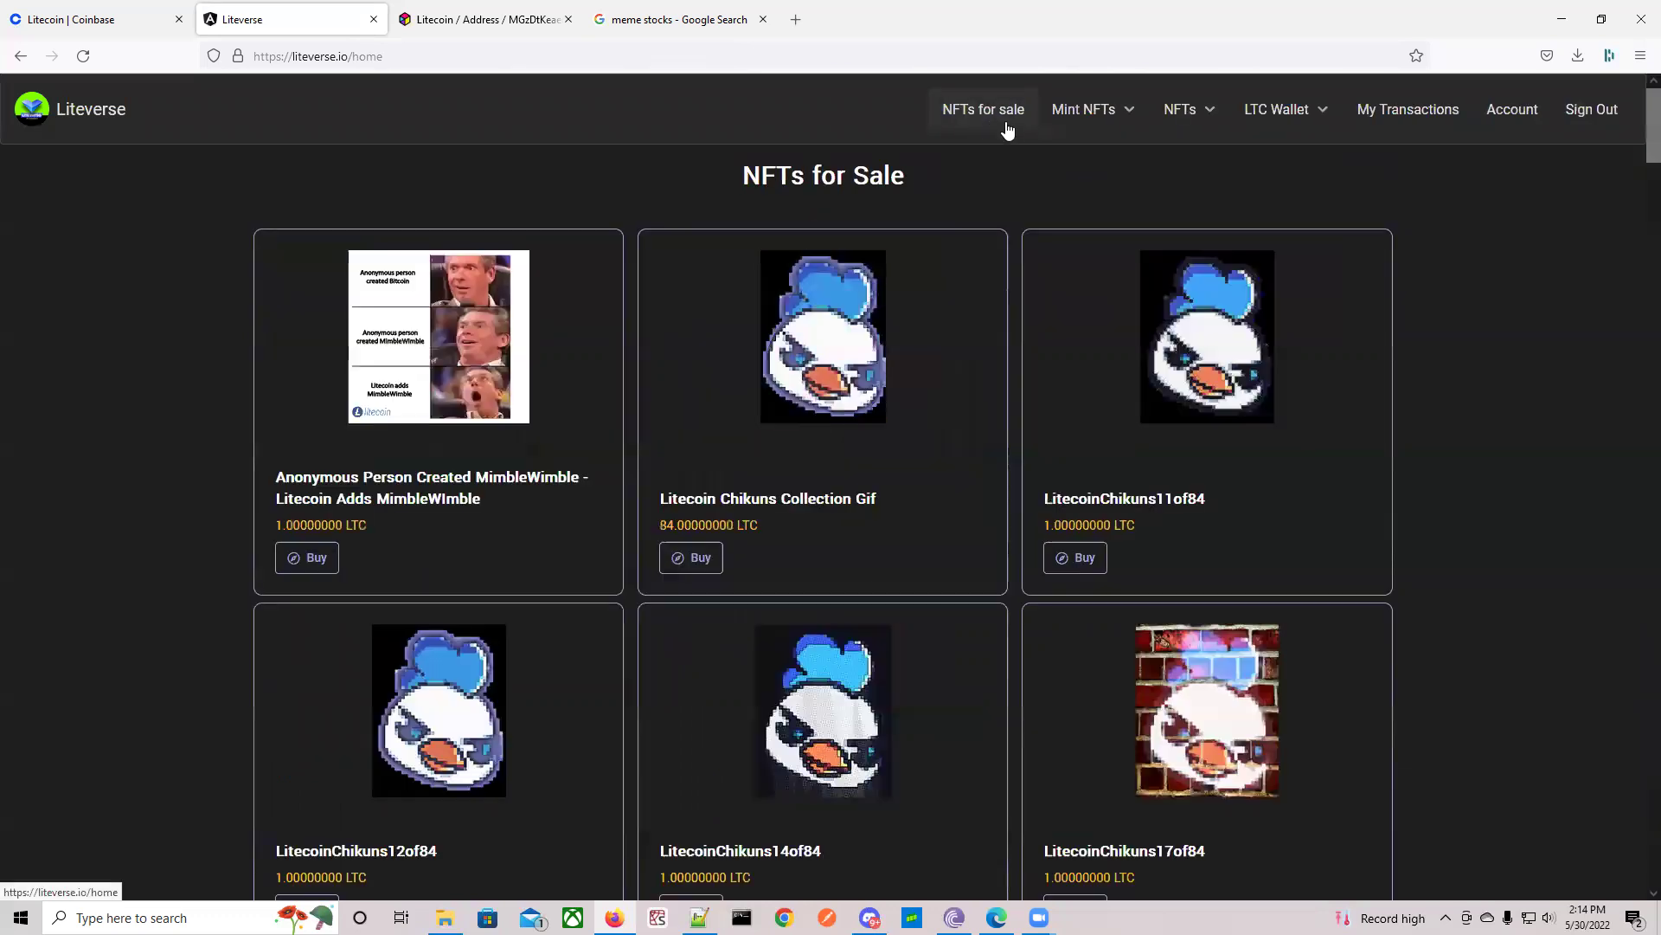
Scroll the listings to Stonks Meme at 0.2 LTC, then open this account's My NFTs.
left_click_drag(1630, 220, 1635, 811)
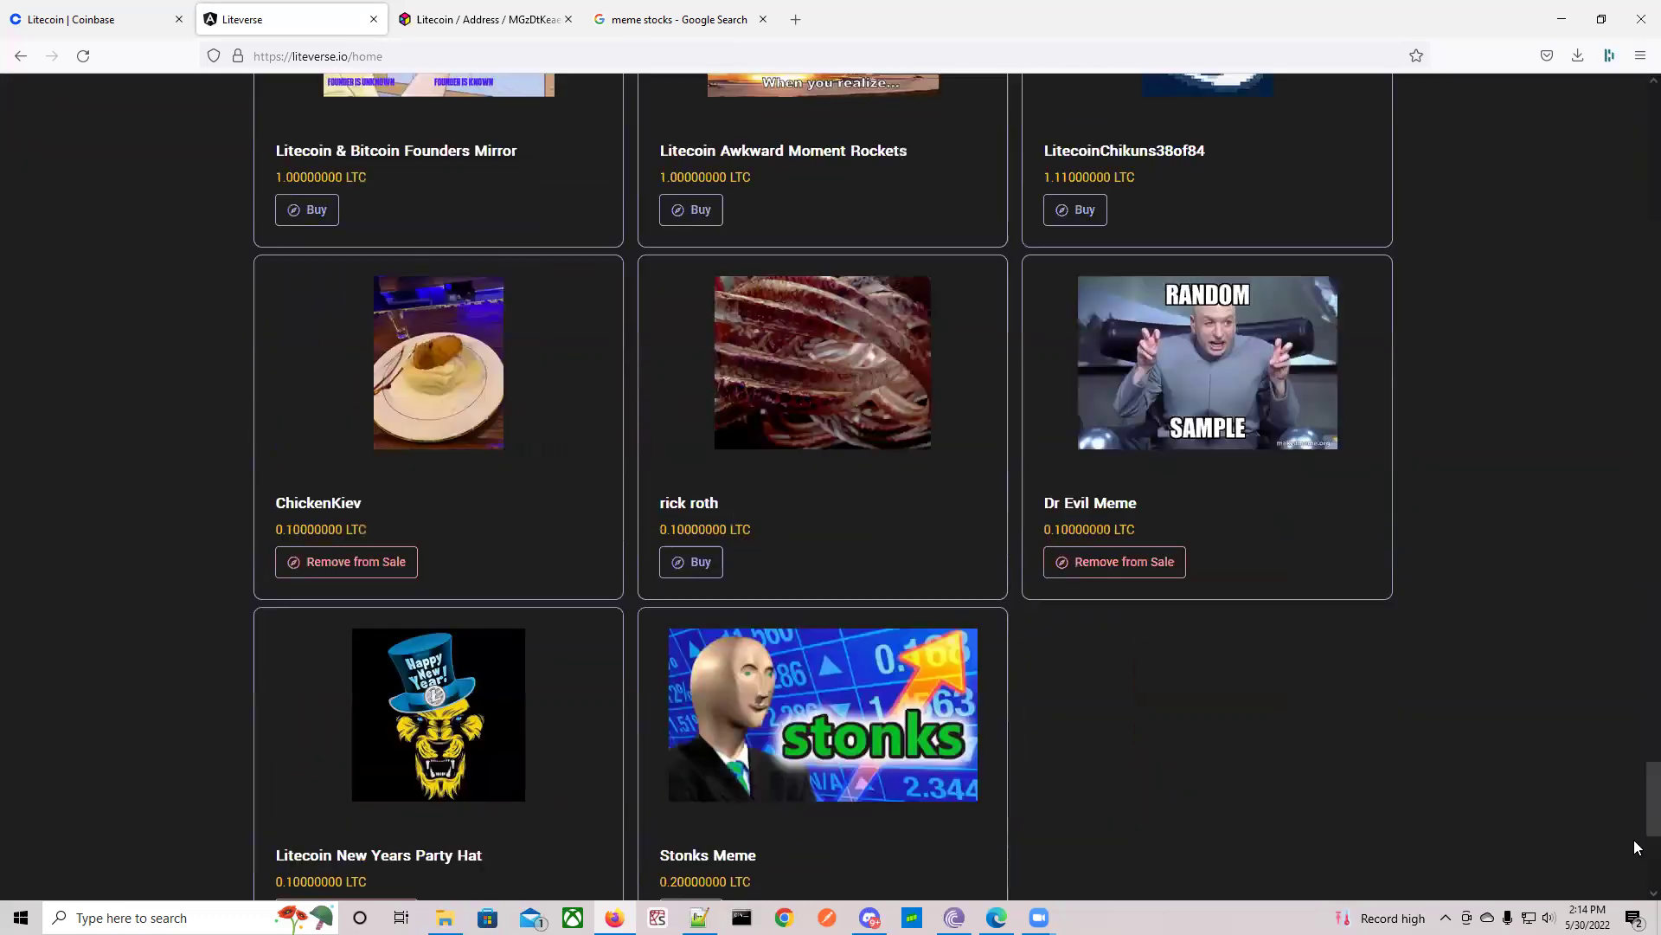
scroll(739, 540, "down", 5)
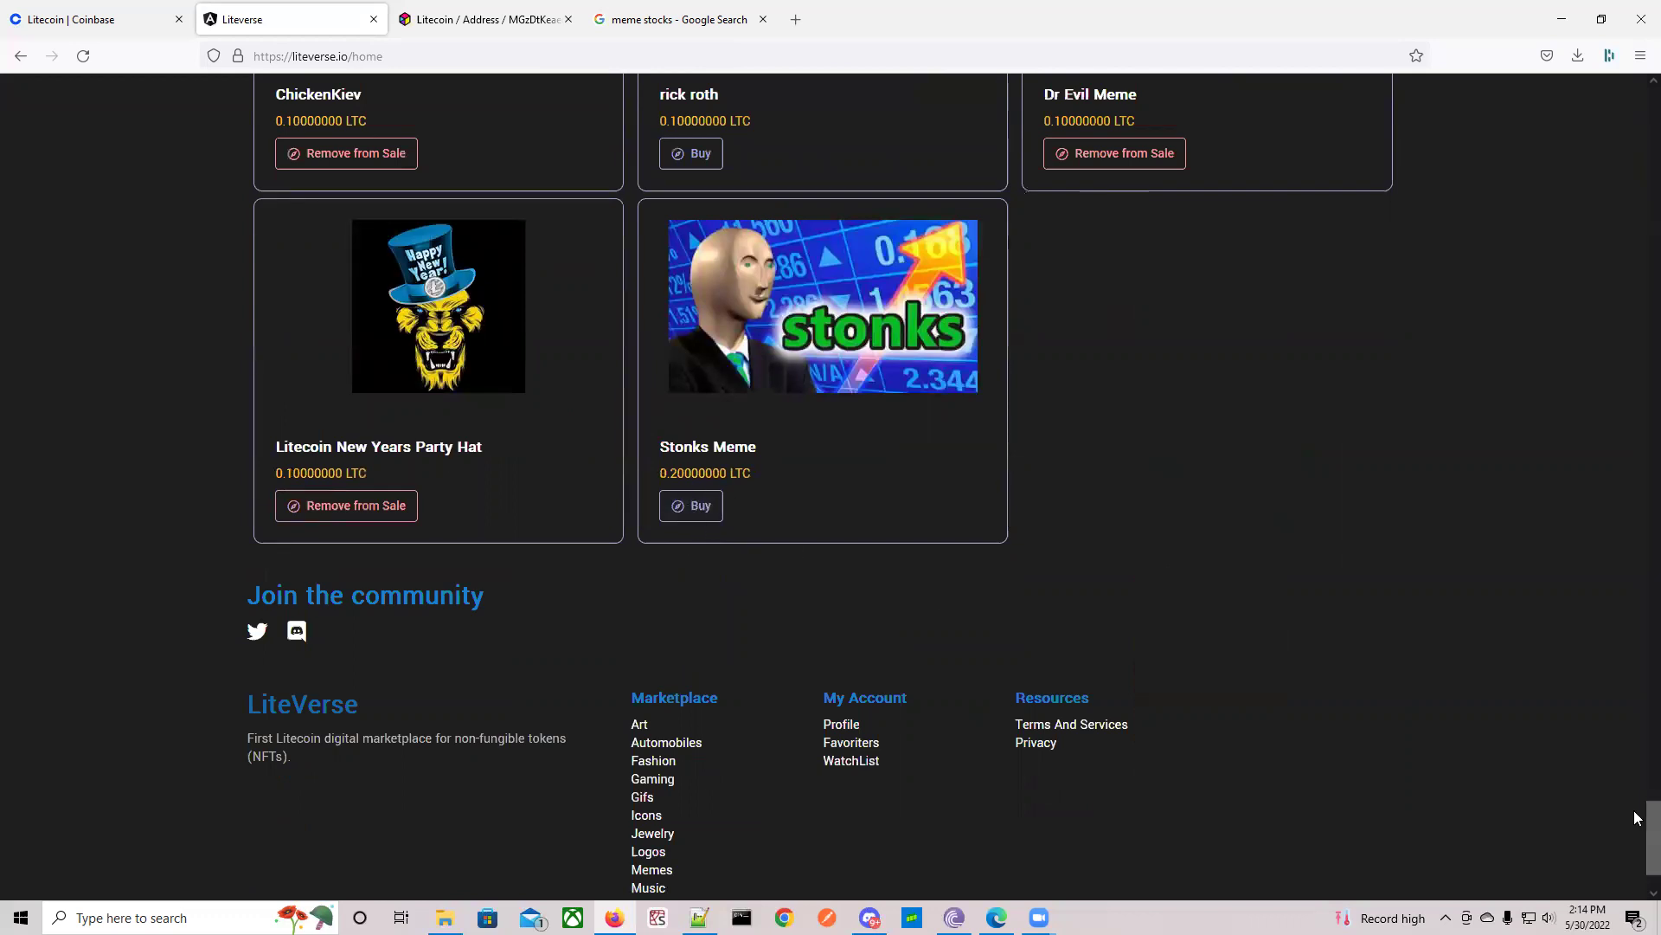
mouse_move(1635, 813)
left_mouse_down()
mouse_move(1635, 790)
mouse_move(1638, 808)
left_mouse_up()
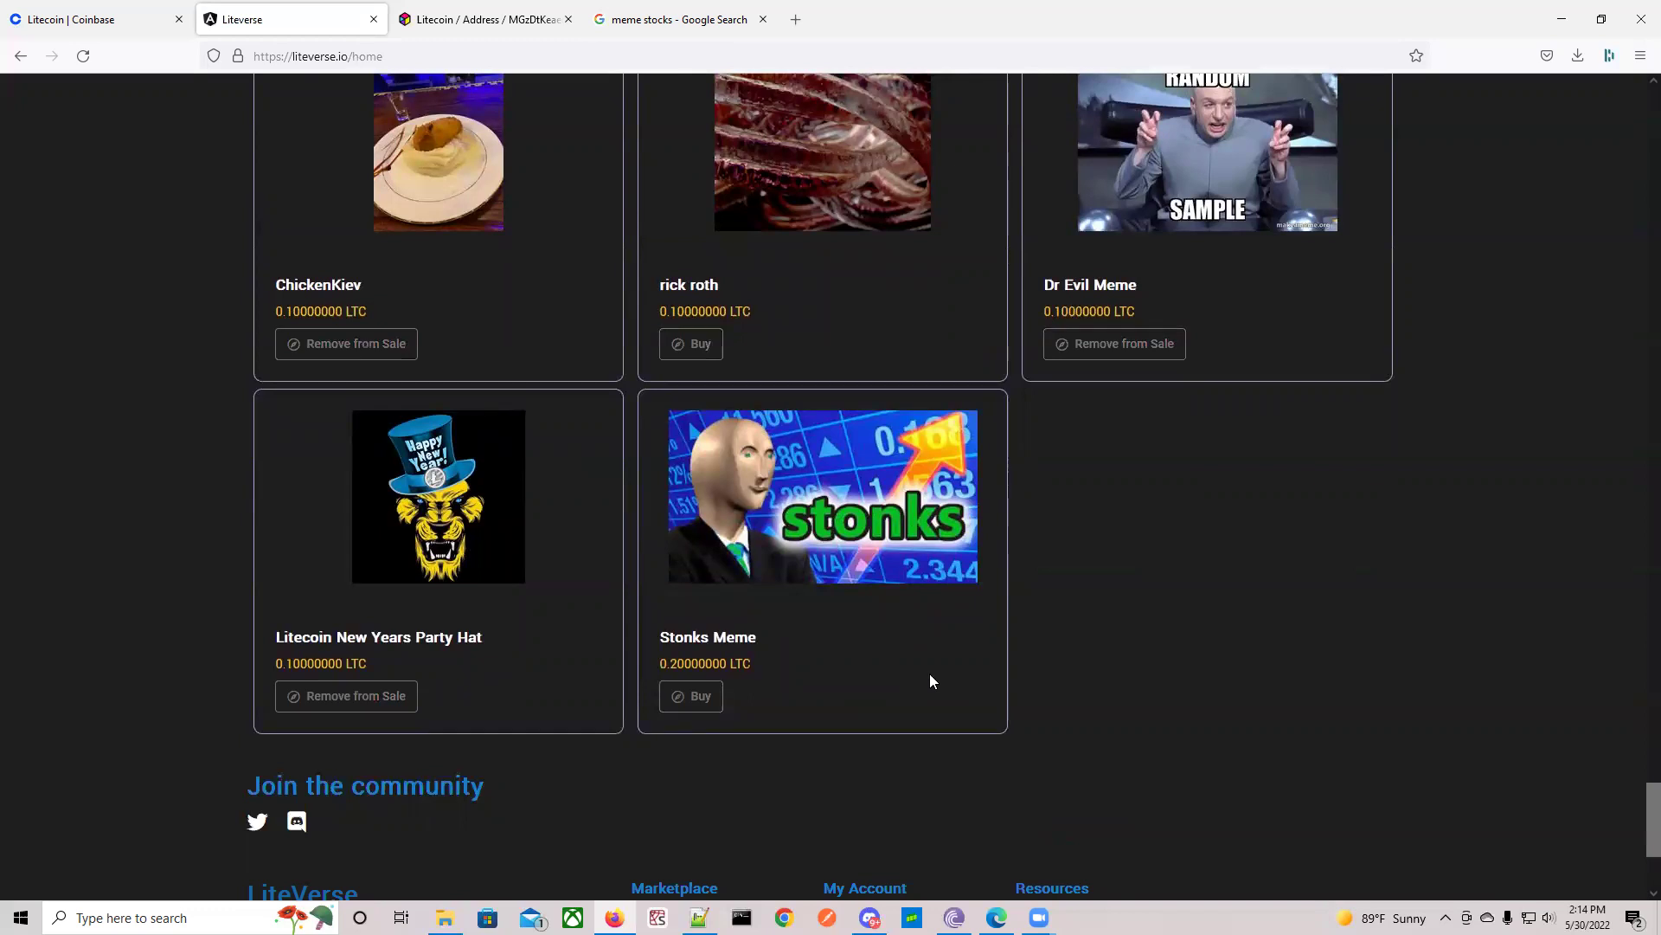
scroll(972, 685, "up", 1)
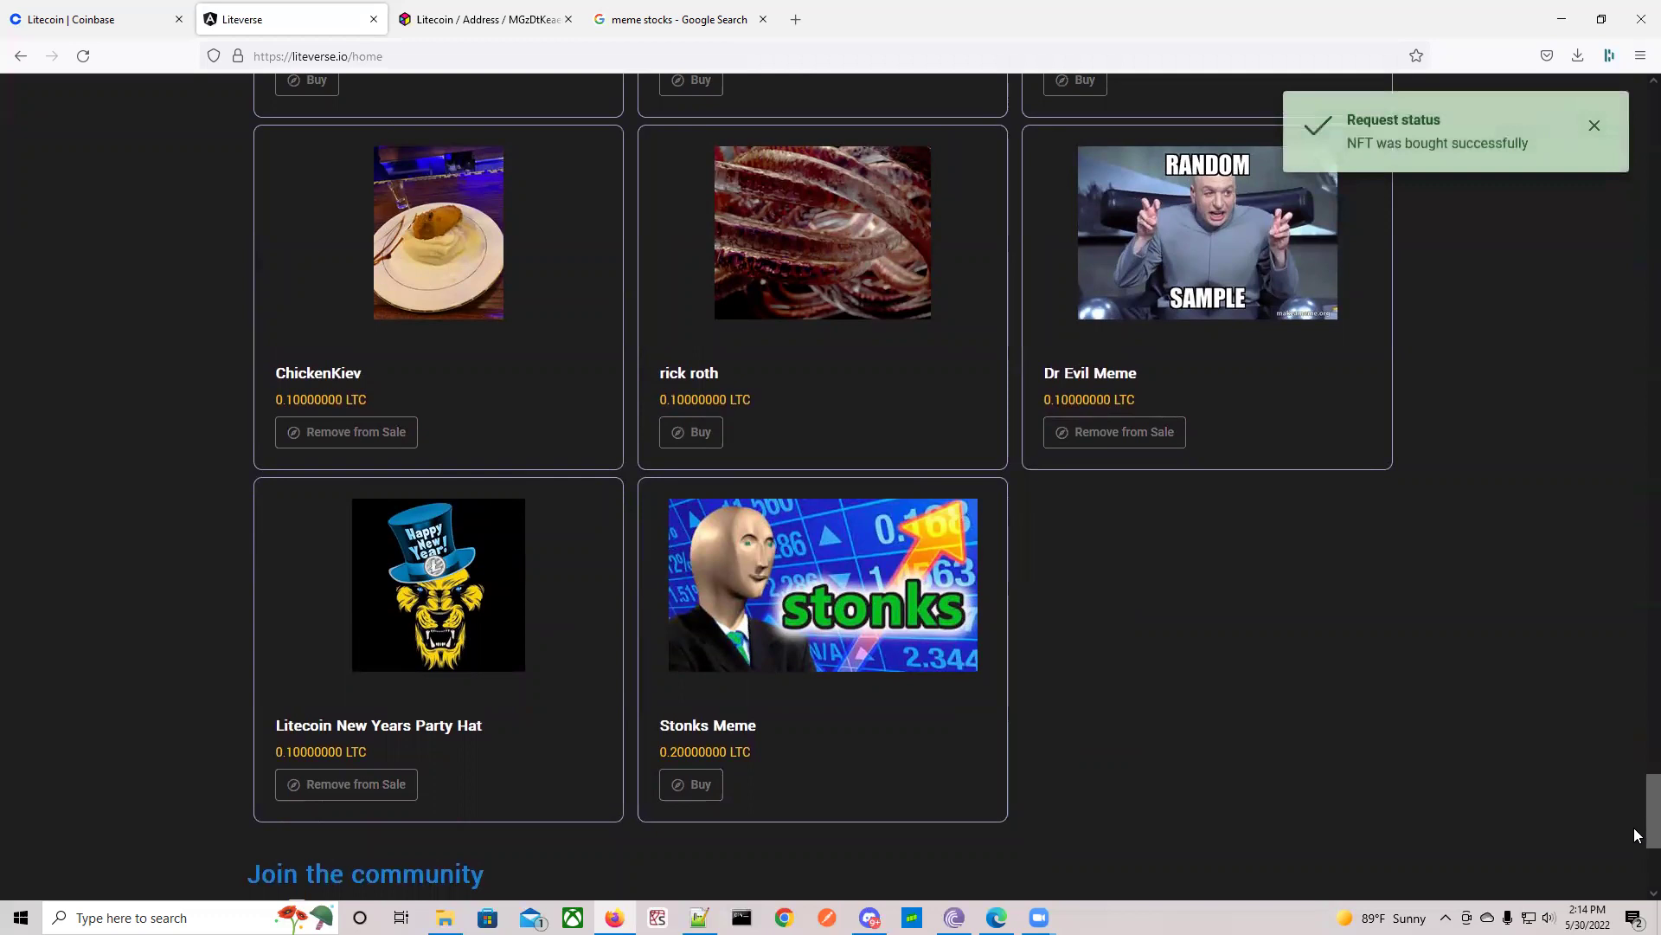
scroll(1633, 833, "down", 2)
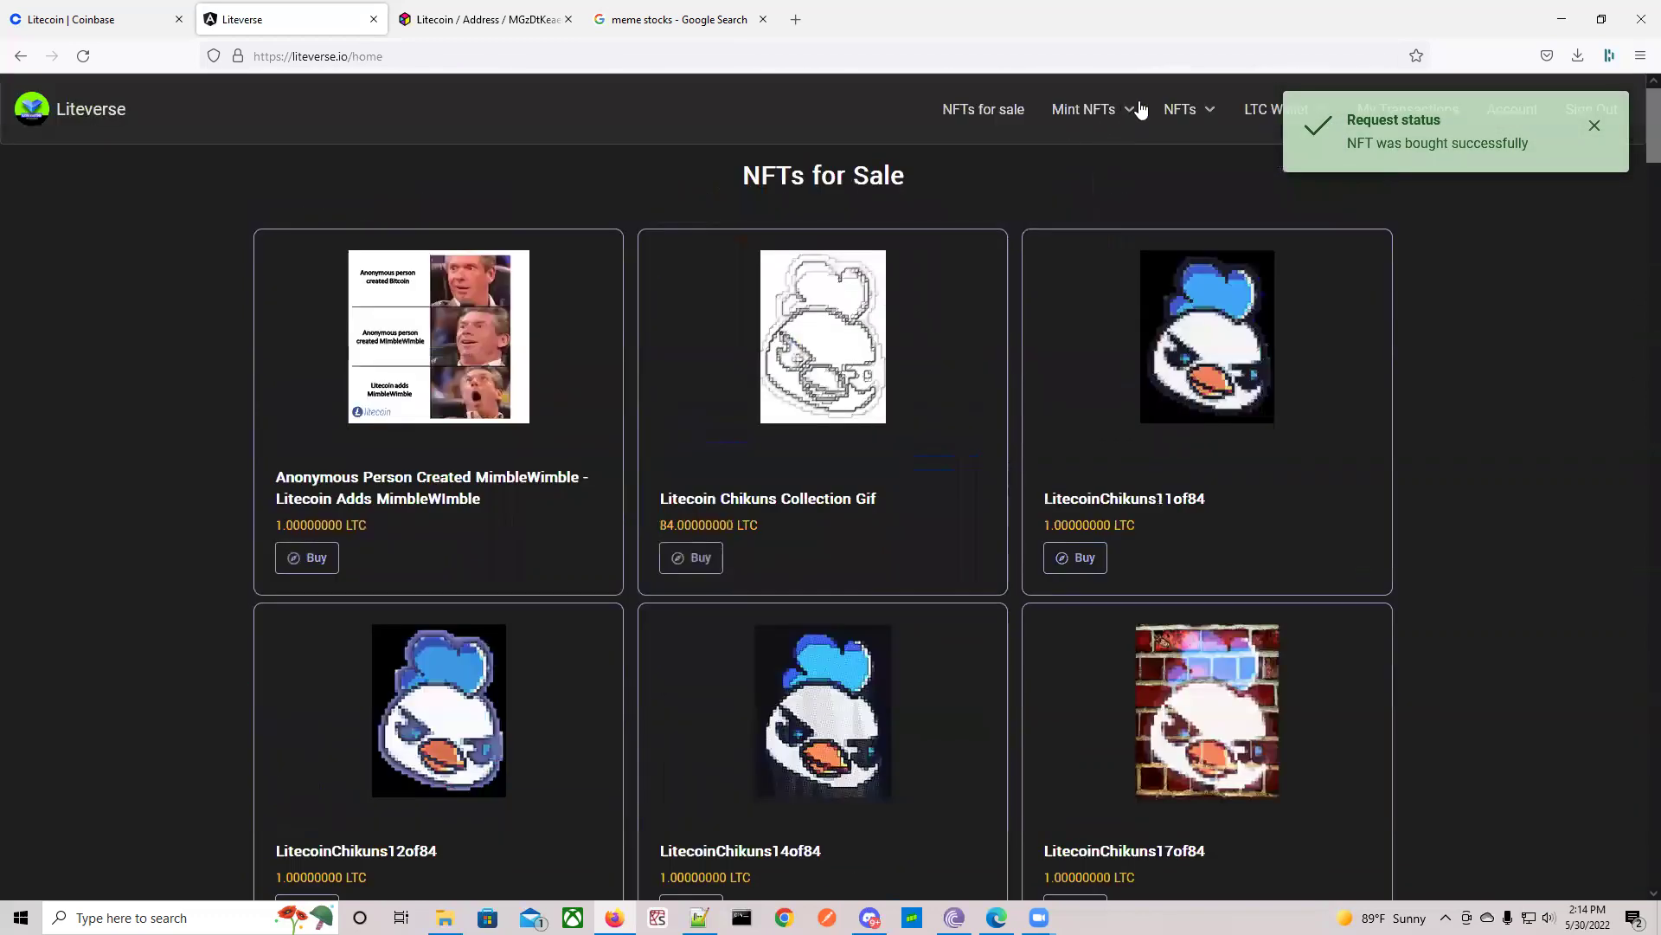
left_click(1181, 111)
left_click(1099, 197)
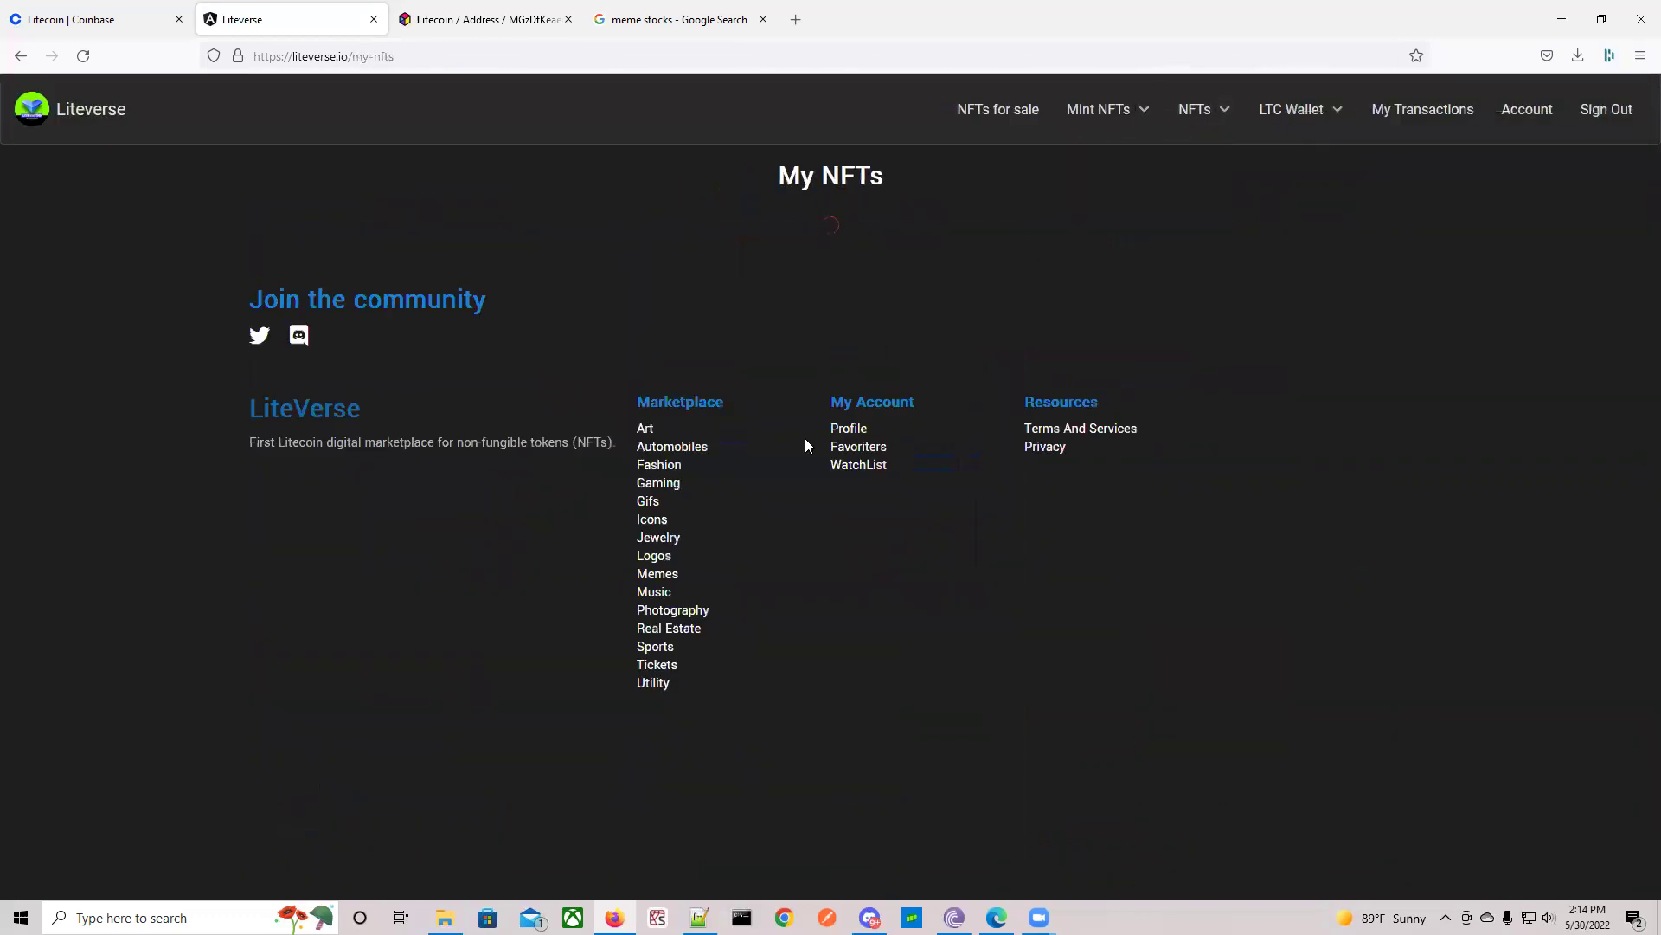
scroll(865, 420, "down", 5)
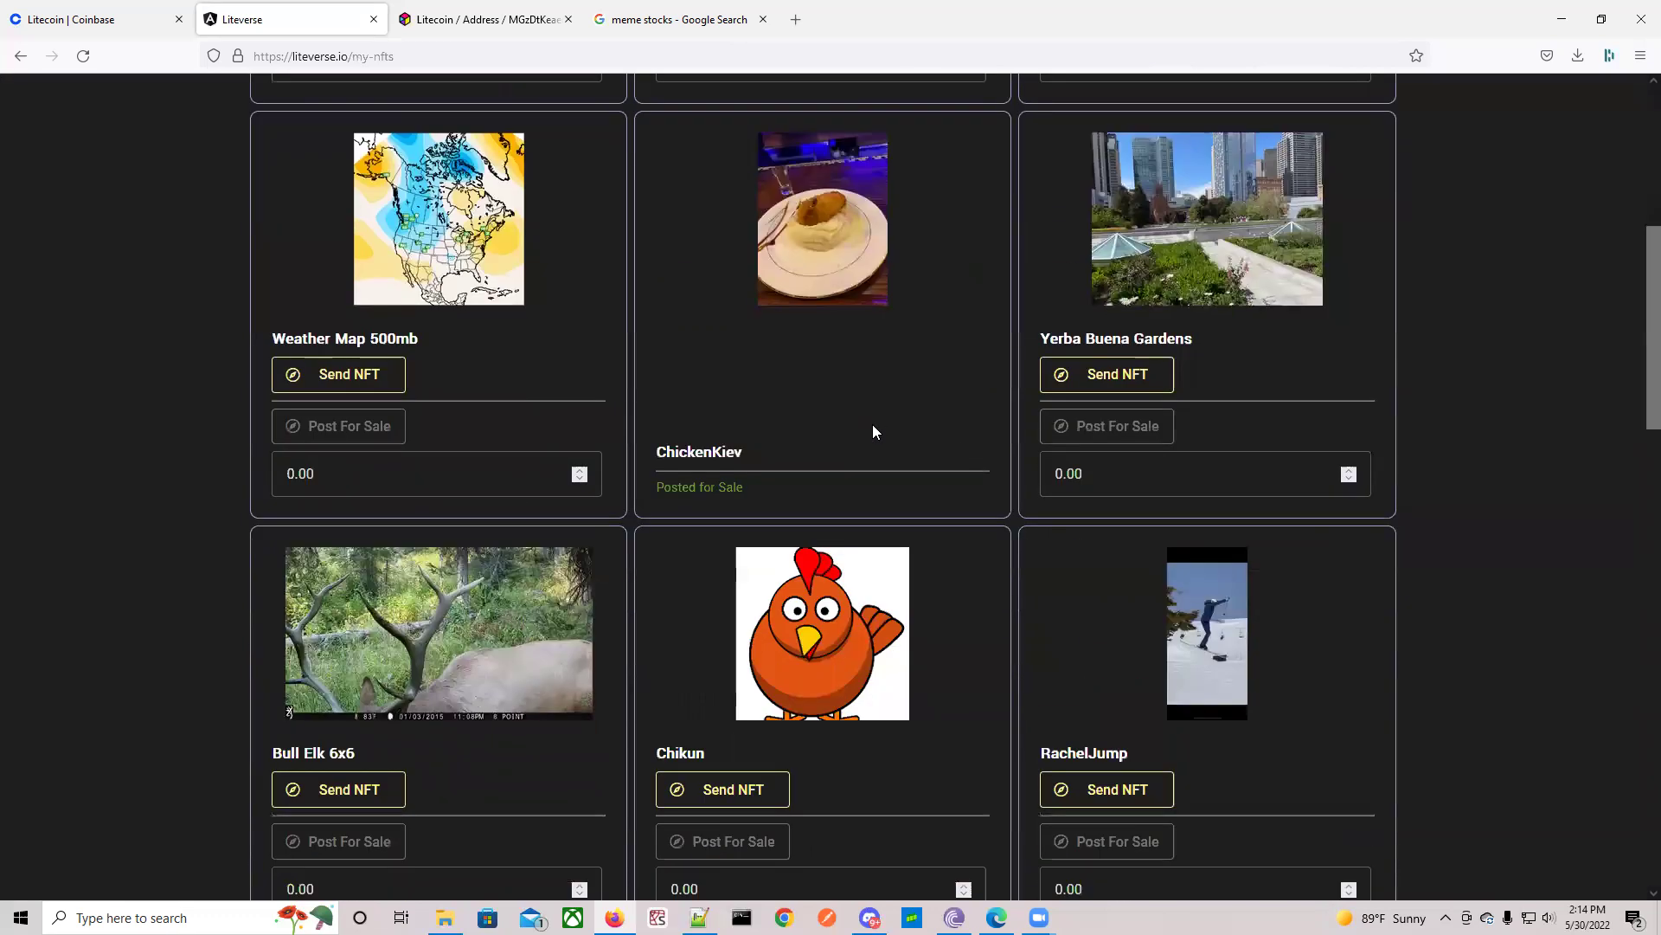
scroll(872, 431, "down", 15)
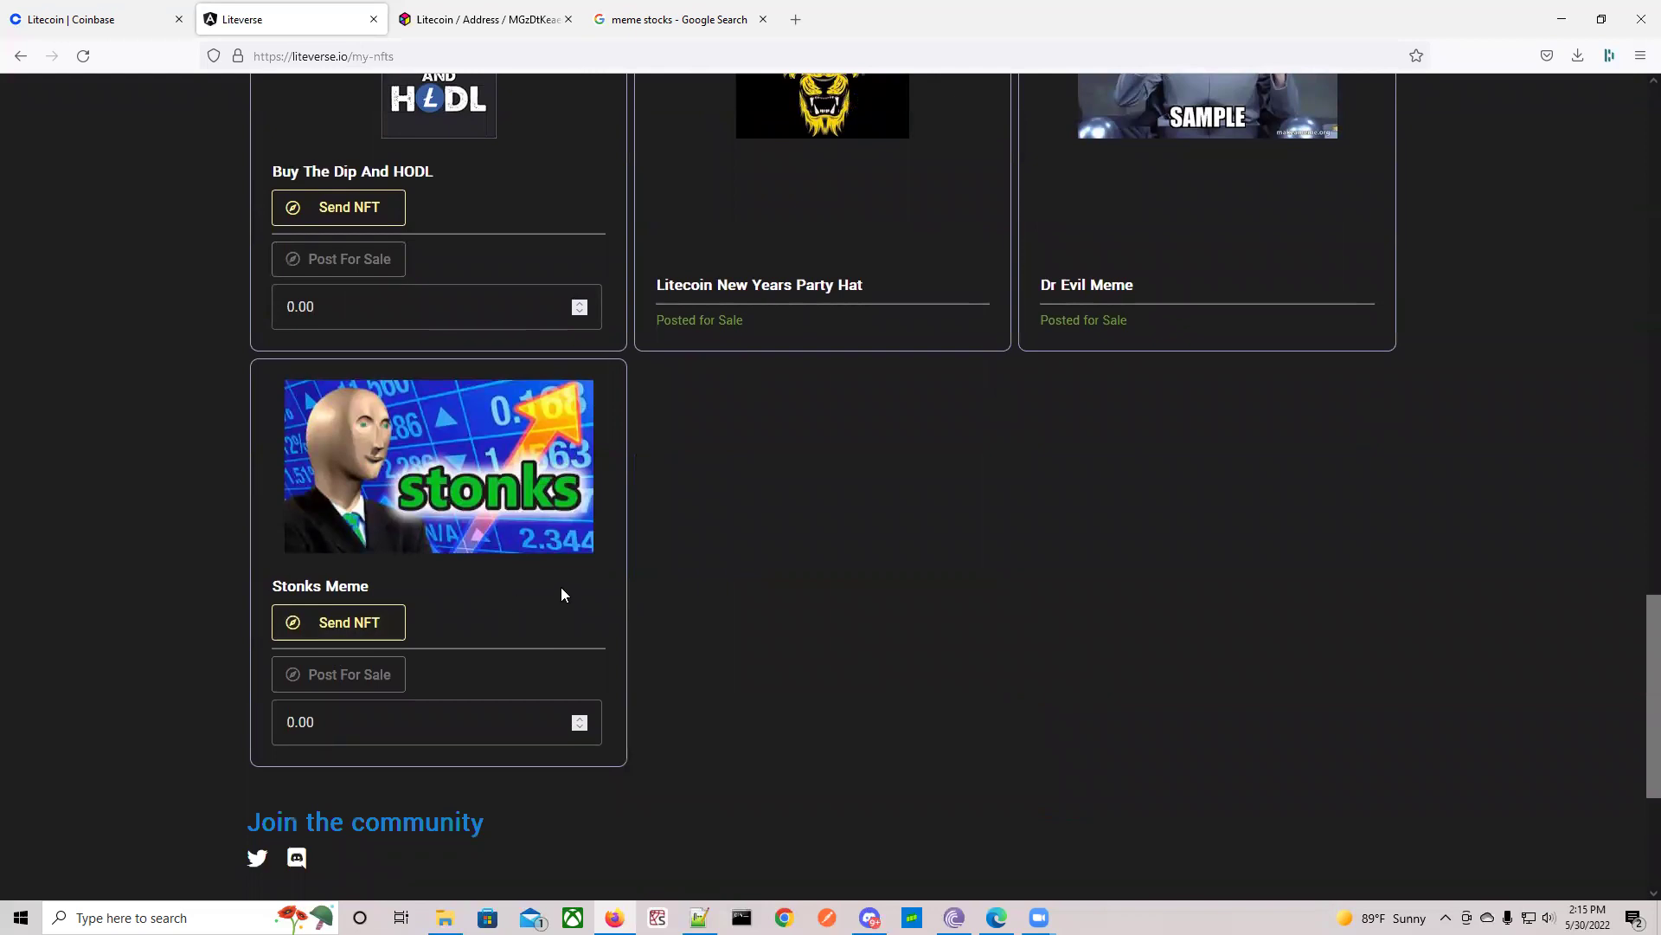
left_click_drag(1633, 681, 1636, 130)
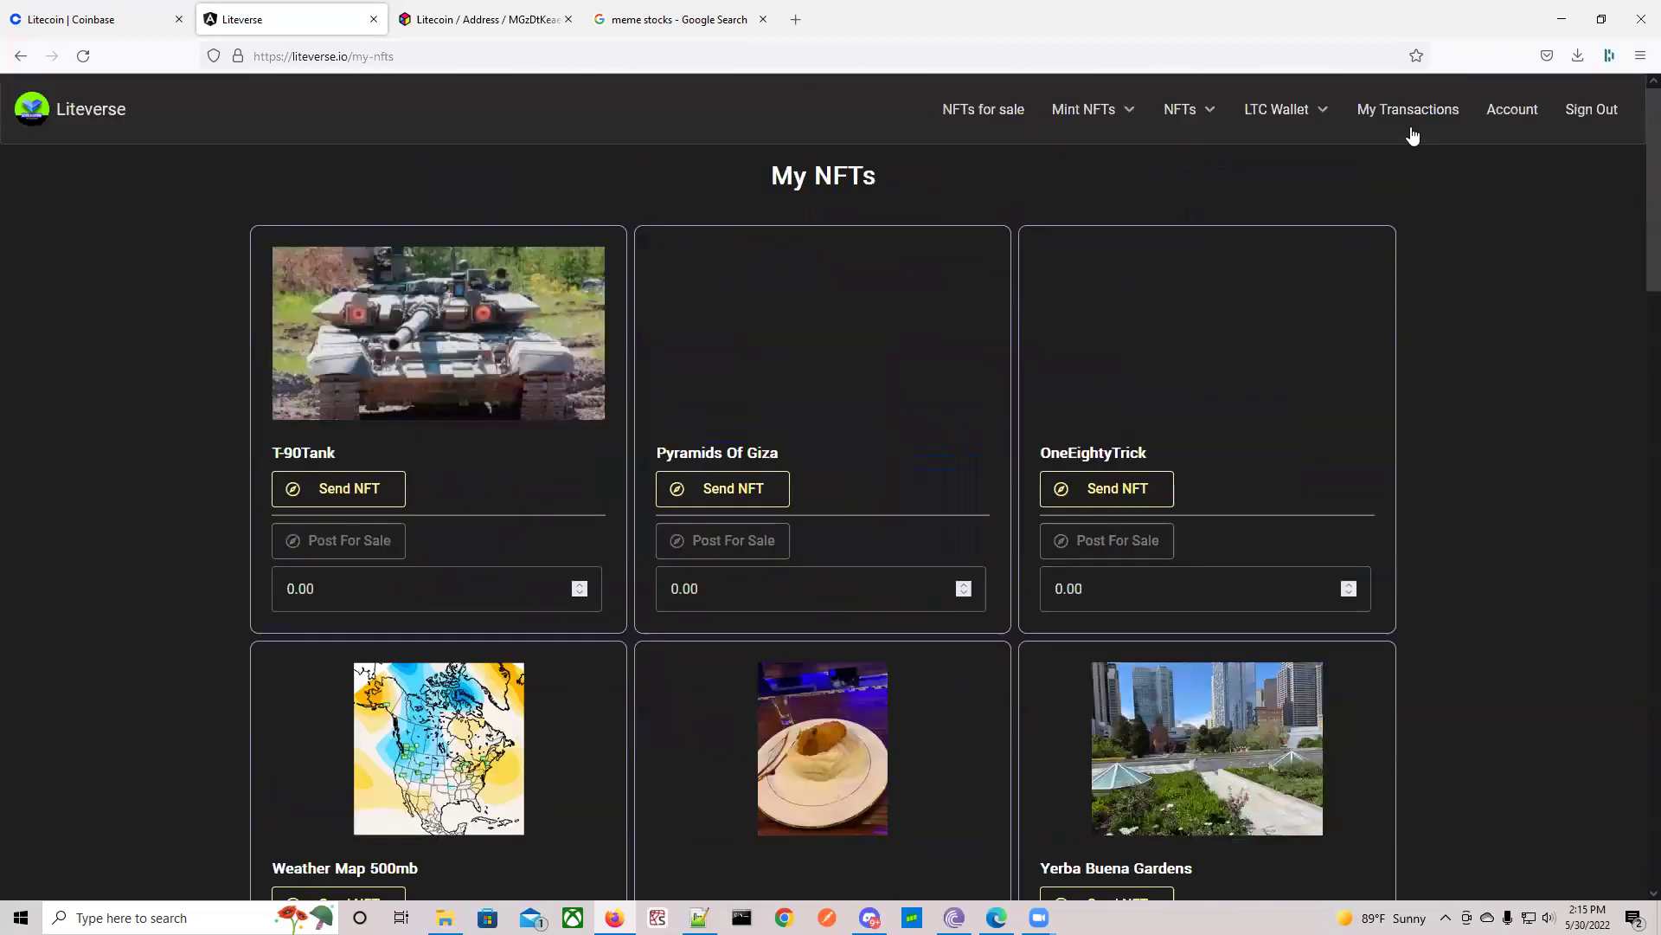
Review Liteverse's transaction history, which lists the 0.006 LTC royalty payment.
left_click(1399, 135)
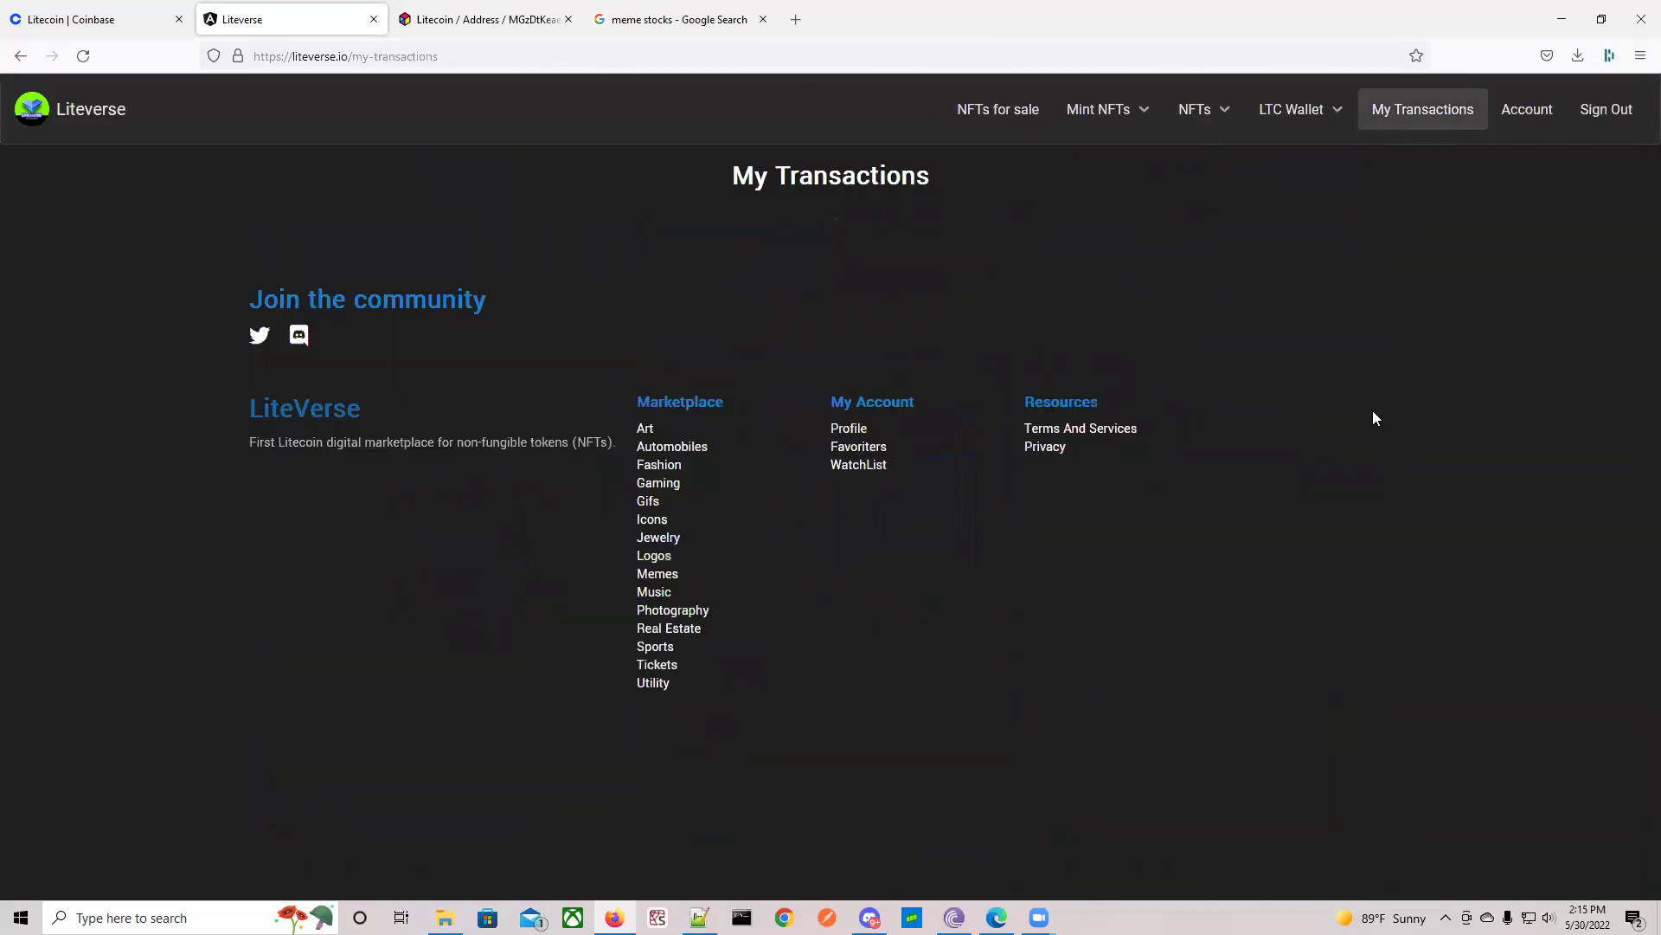
scroll(1637, 467, "down", 1)
scroll(1637, 467, "down", 20)
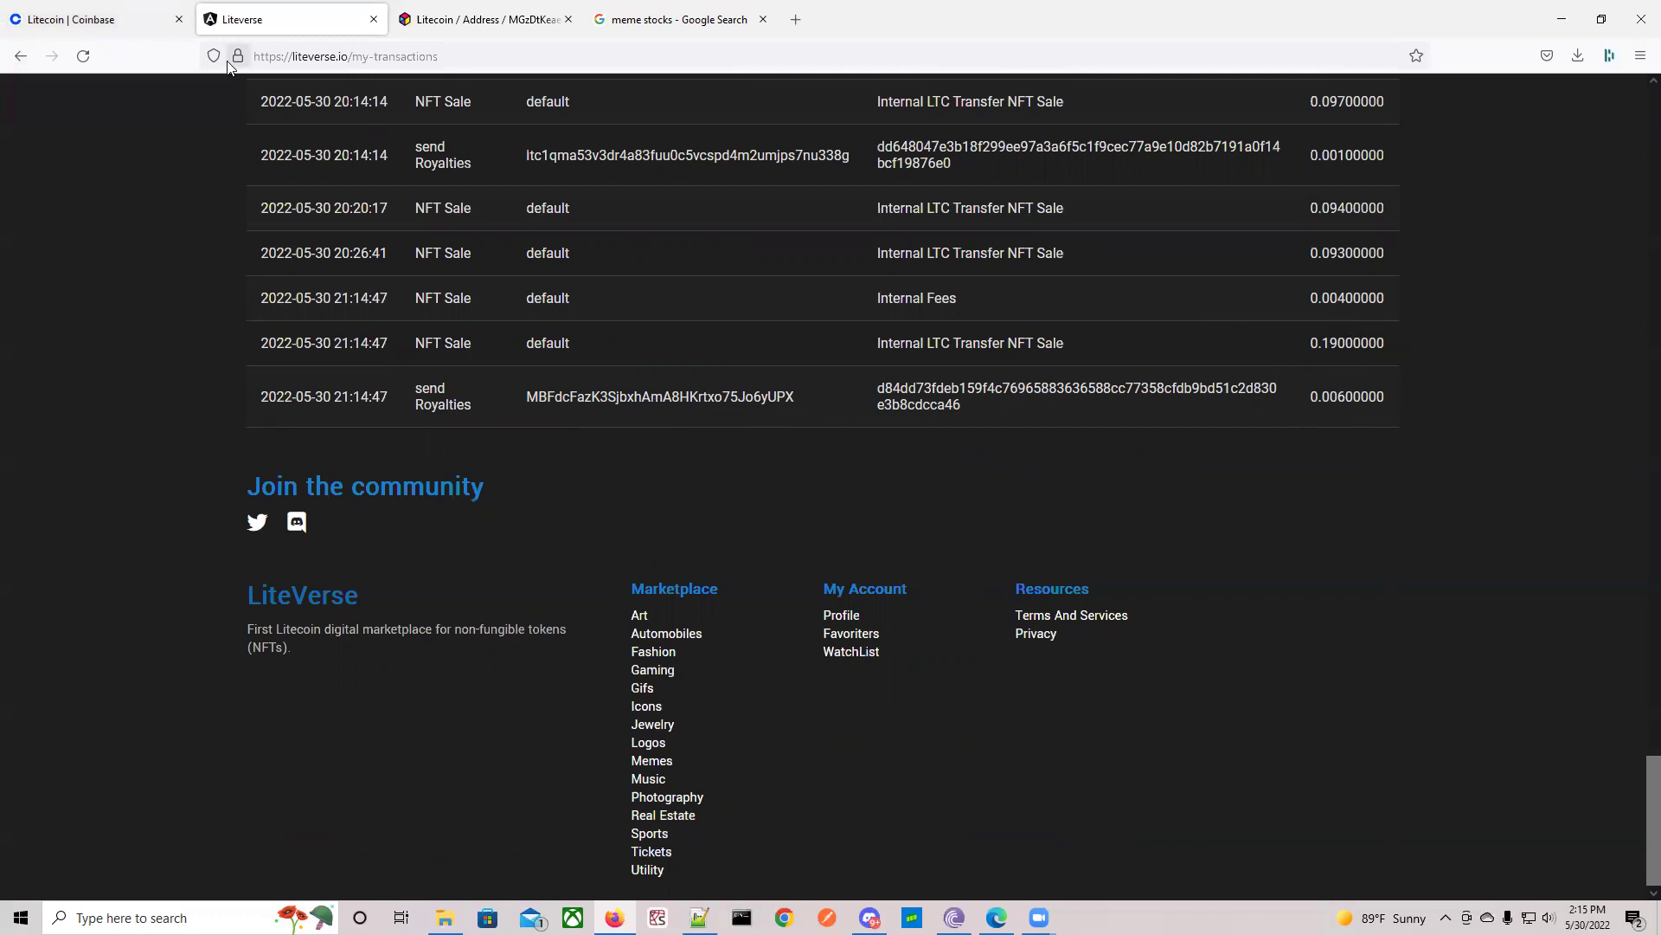
Reload the Coinbase Litecoin wallet page, now showing 91.22697804 LTC available.
left_click(56, 21)
scroll(1005, 515, "up", 1)
key("F5")
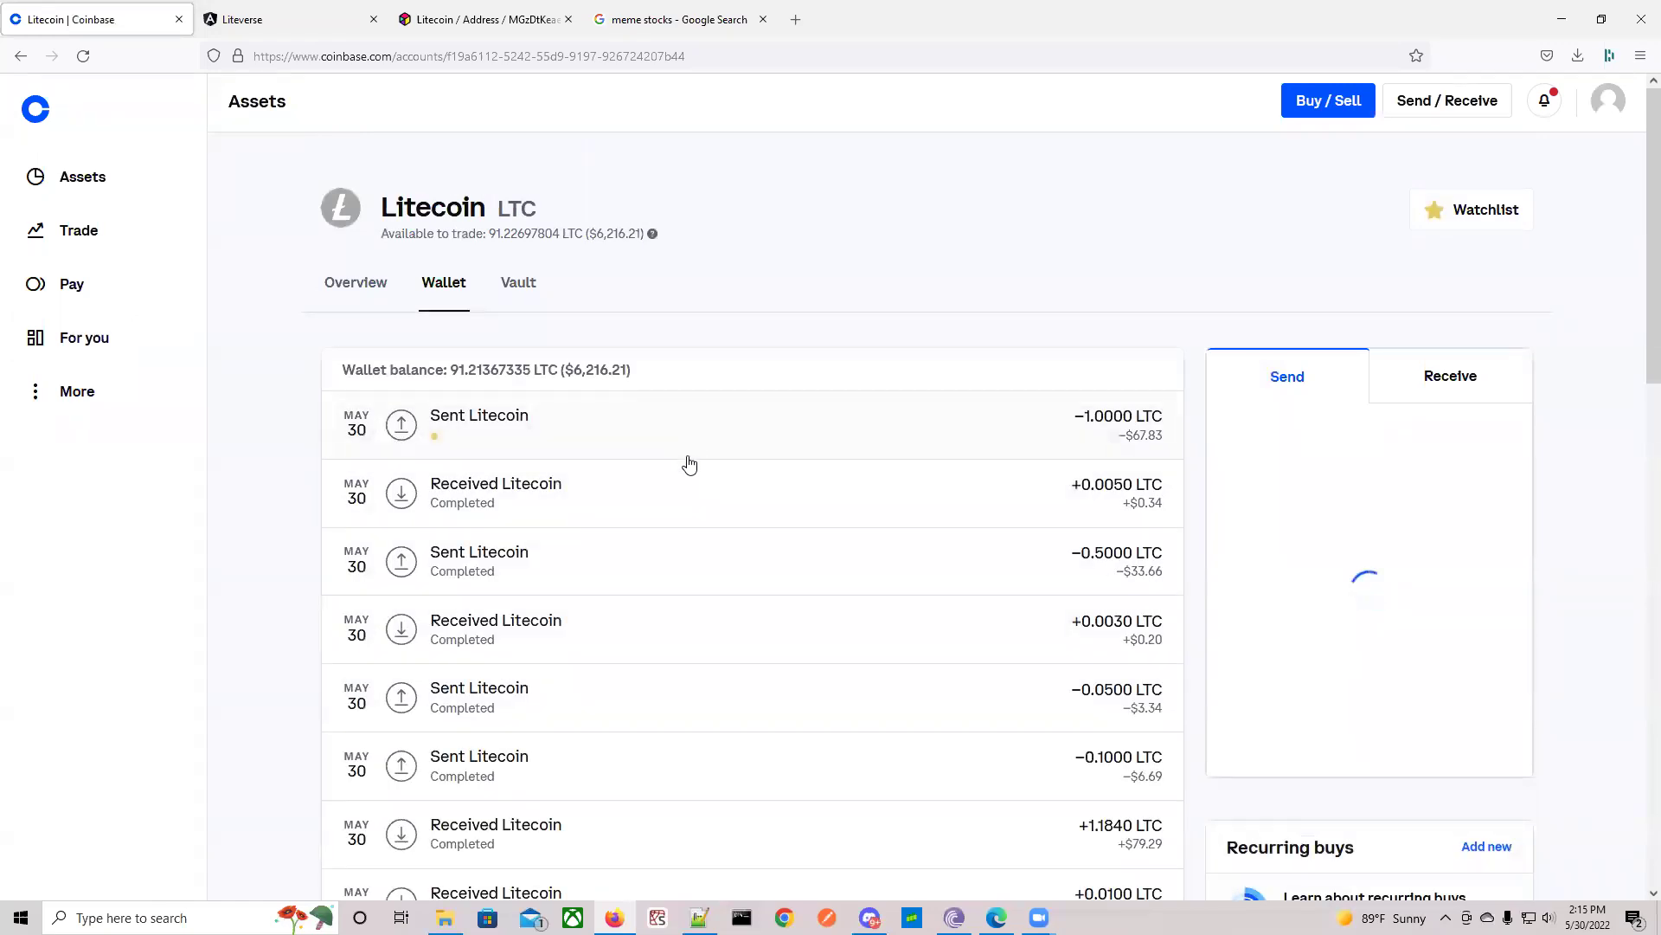
Look through the Coinbase Litecoin activity, topped by a pending 1 LTC send, then return to Liteverse.
scroll(747, 522, "down", 3)
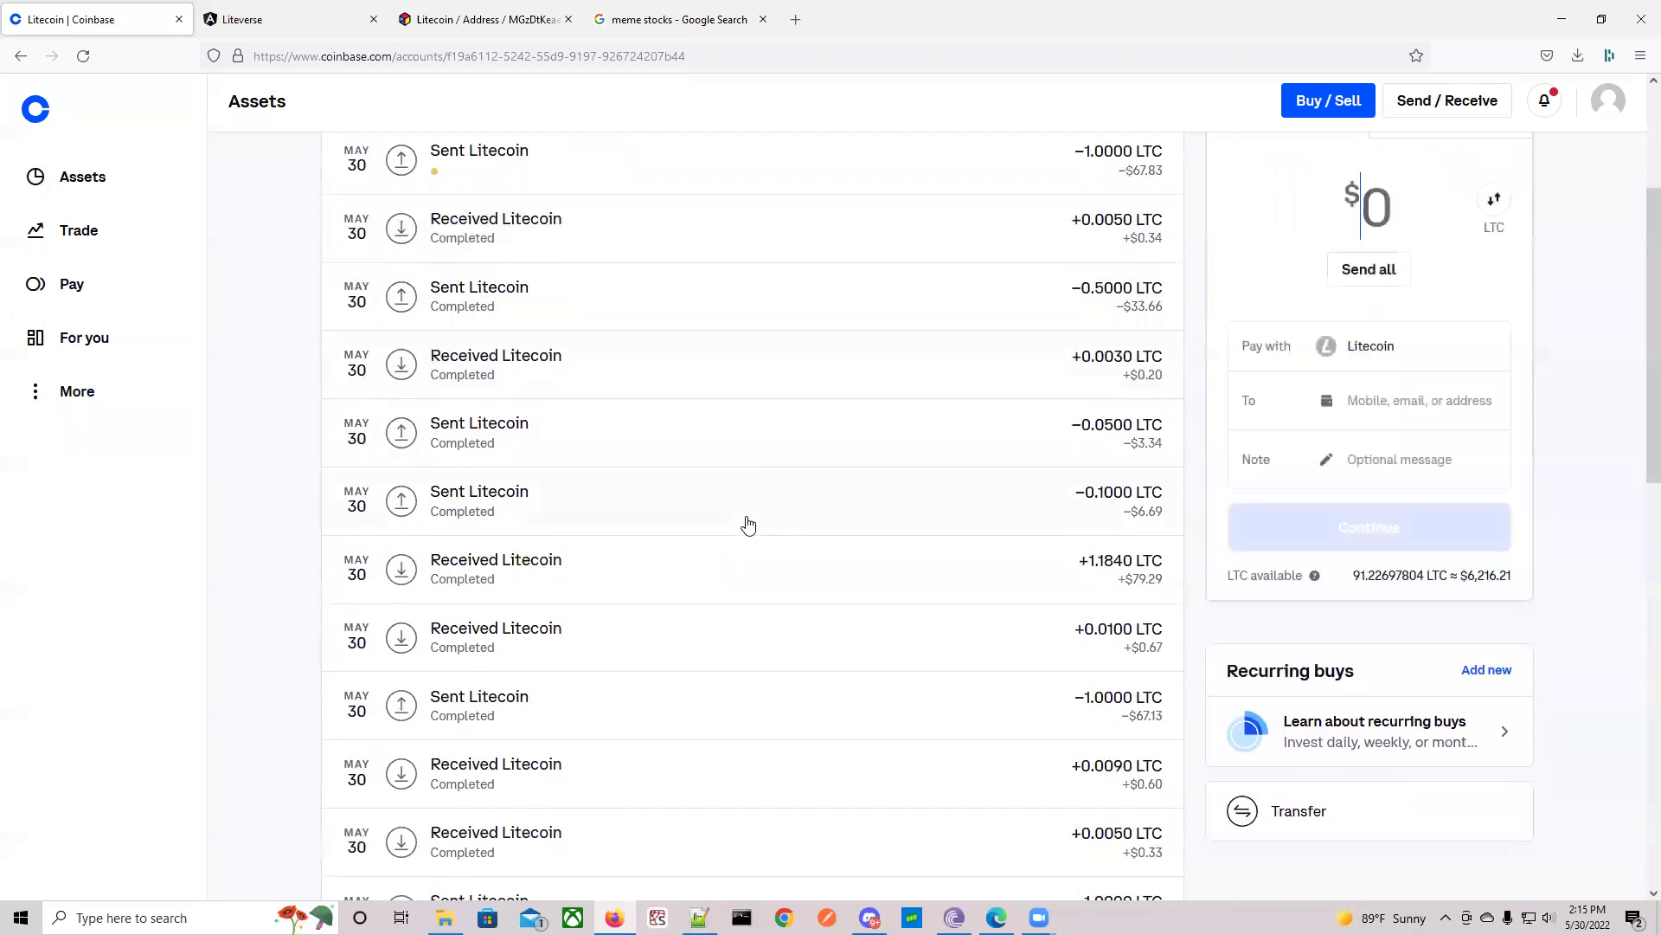
scroll(748, 526, "down", 4)
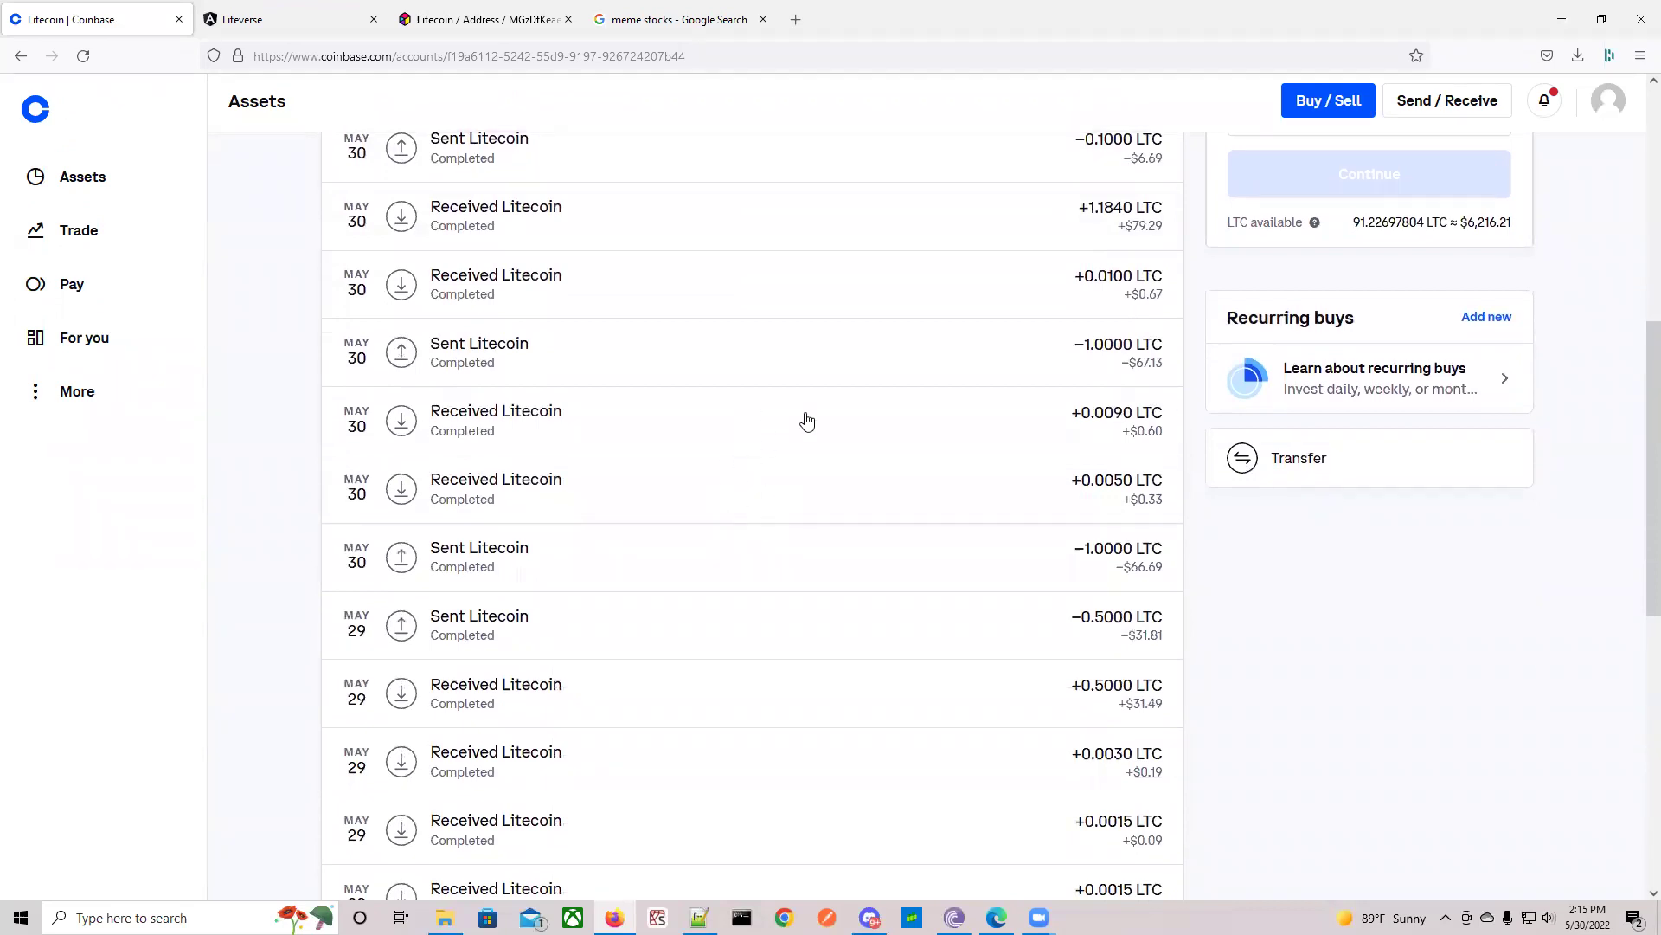
scroll(800, 471, "up", 7)
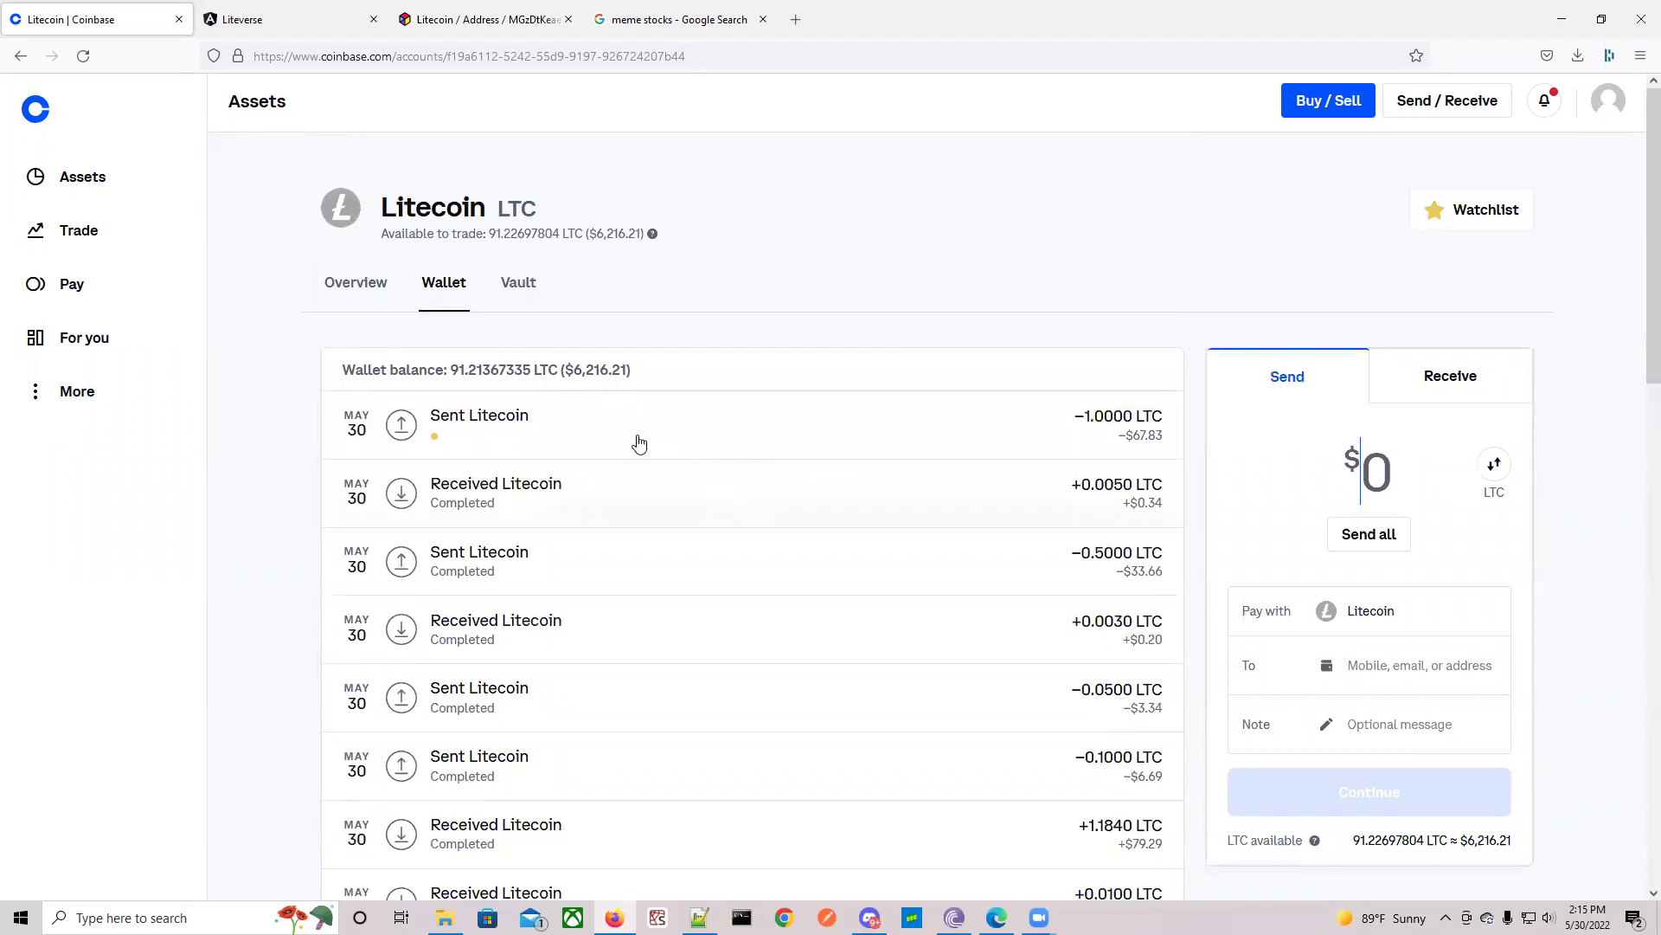
left_click(290, 19)
Sign out of the buying account in Liteverse.
scroll(1204, 517, "up", 4)
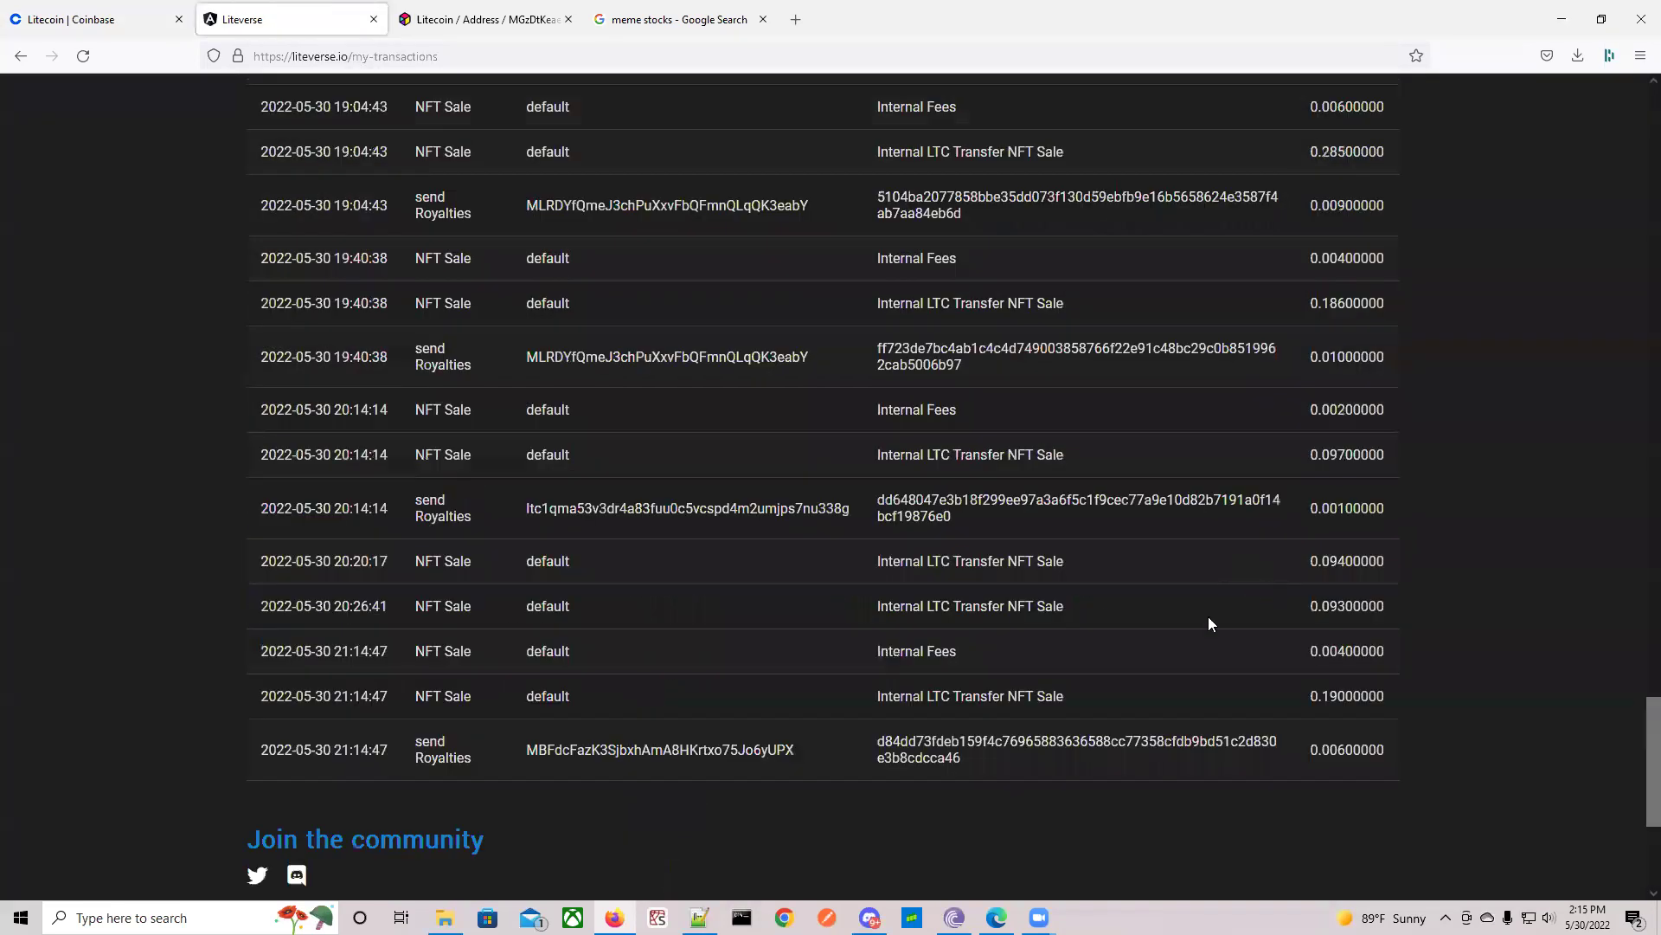
scroll(1323, 687, "up", 20)
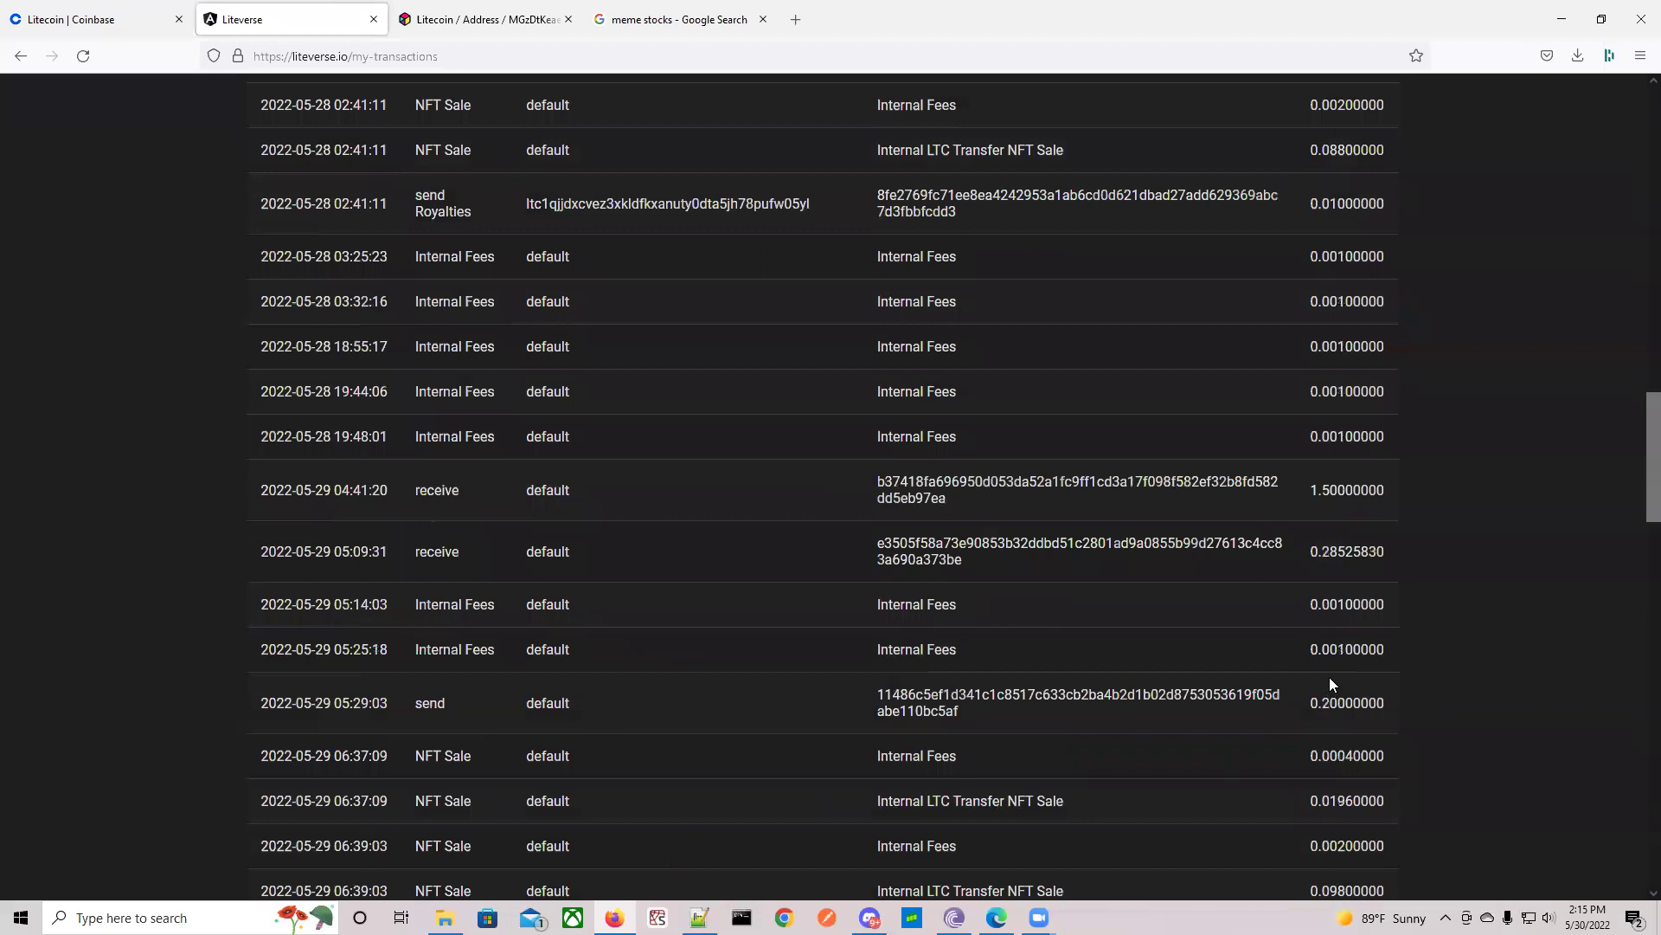
left_click(1592, 109)
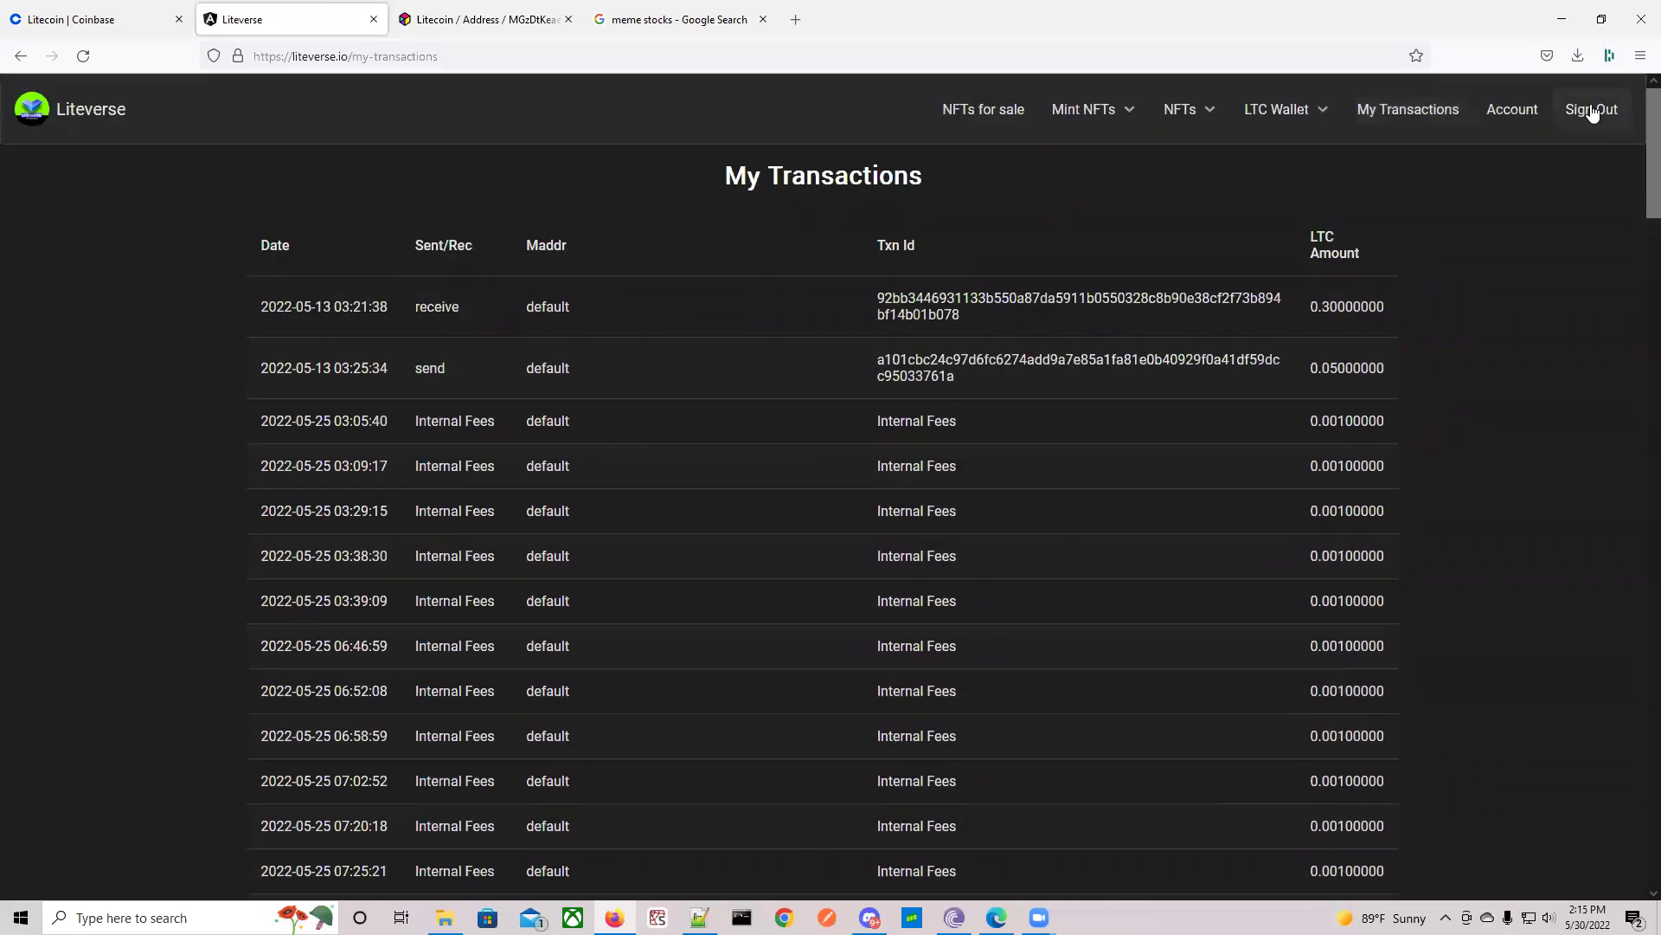
Log in with the other saved account and view its transactions, including the 0.19 LTC NFT Sale.
left_click(713, 251)
scroll(779, 453, "down", 2)
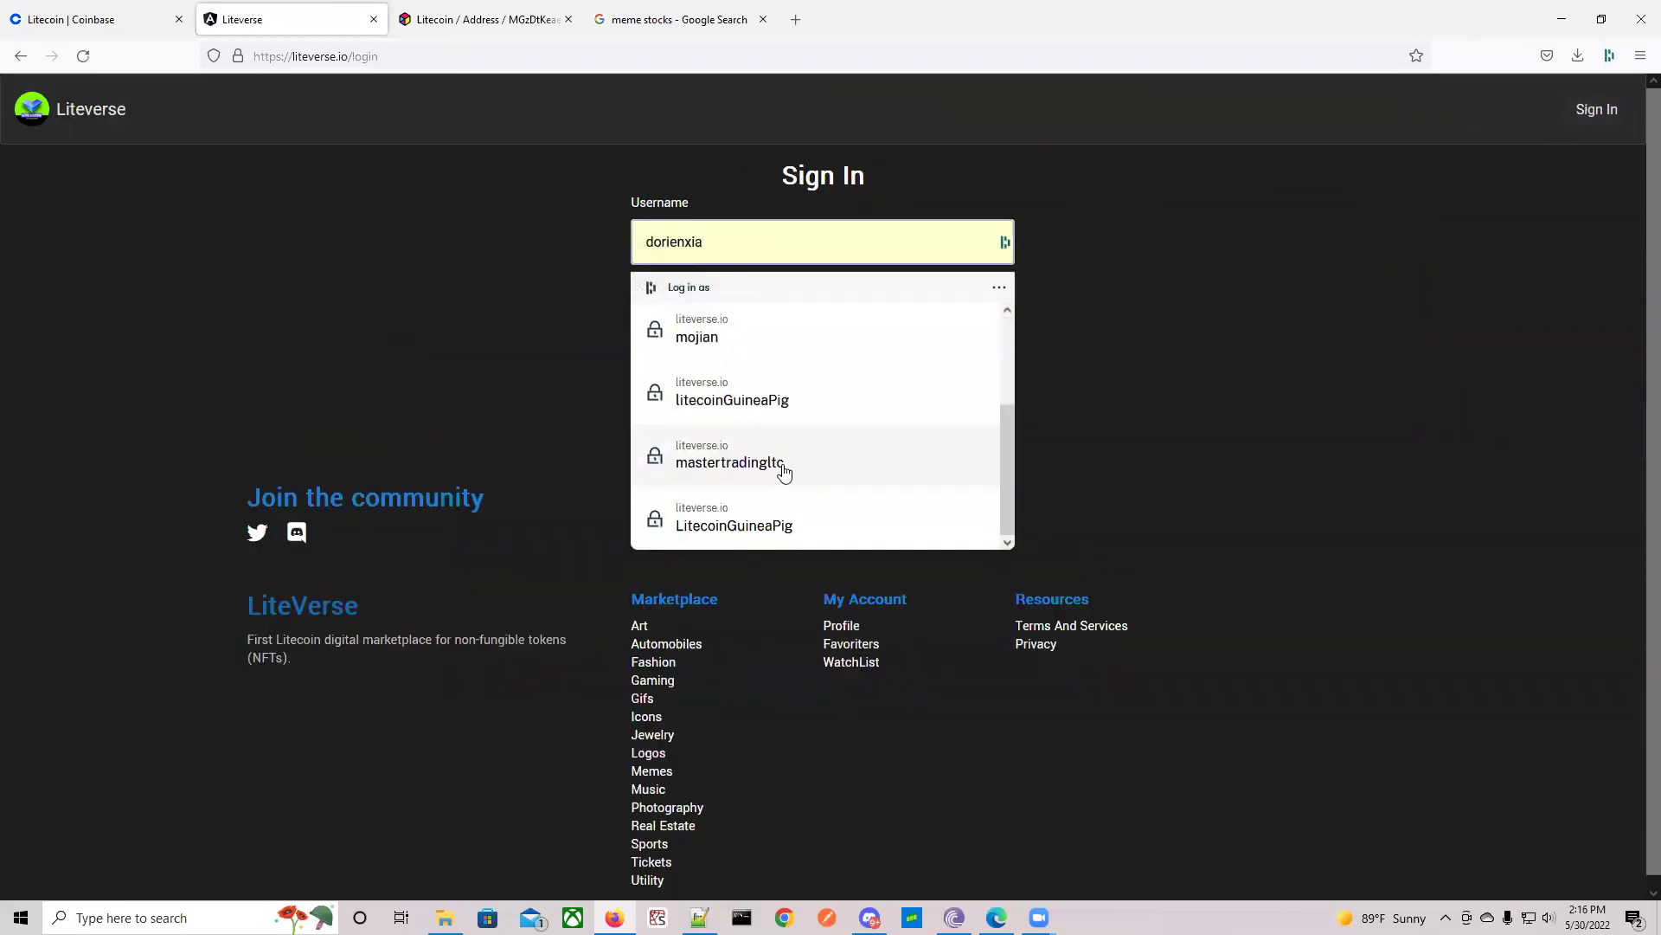
scroll(787, 450, "up", 3)
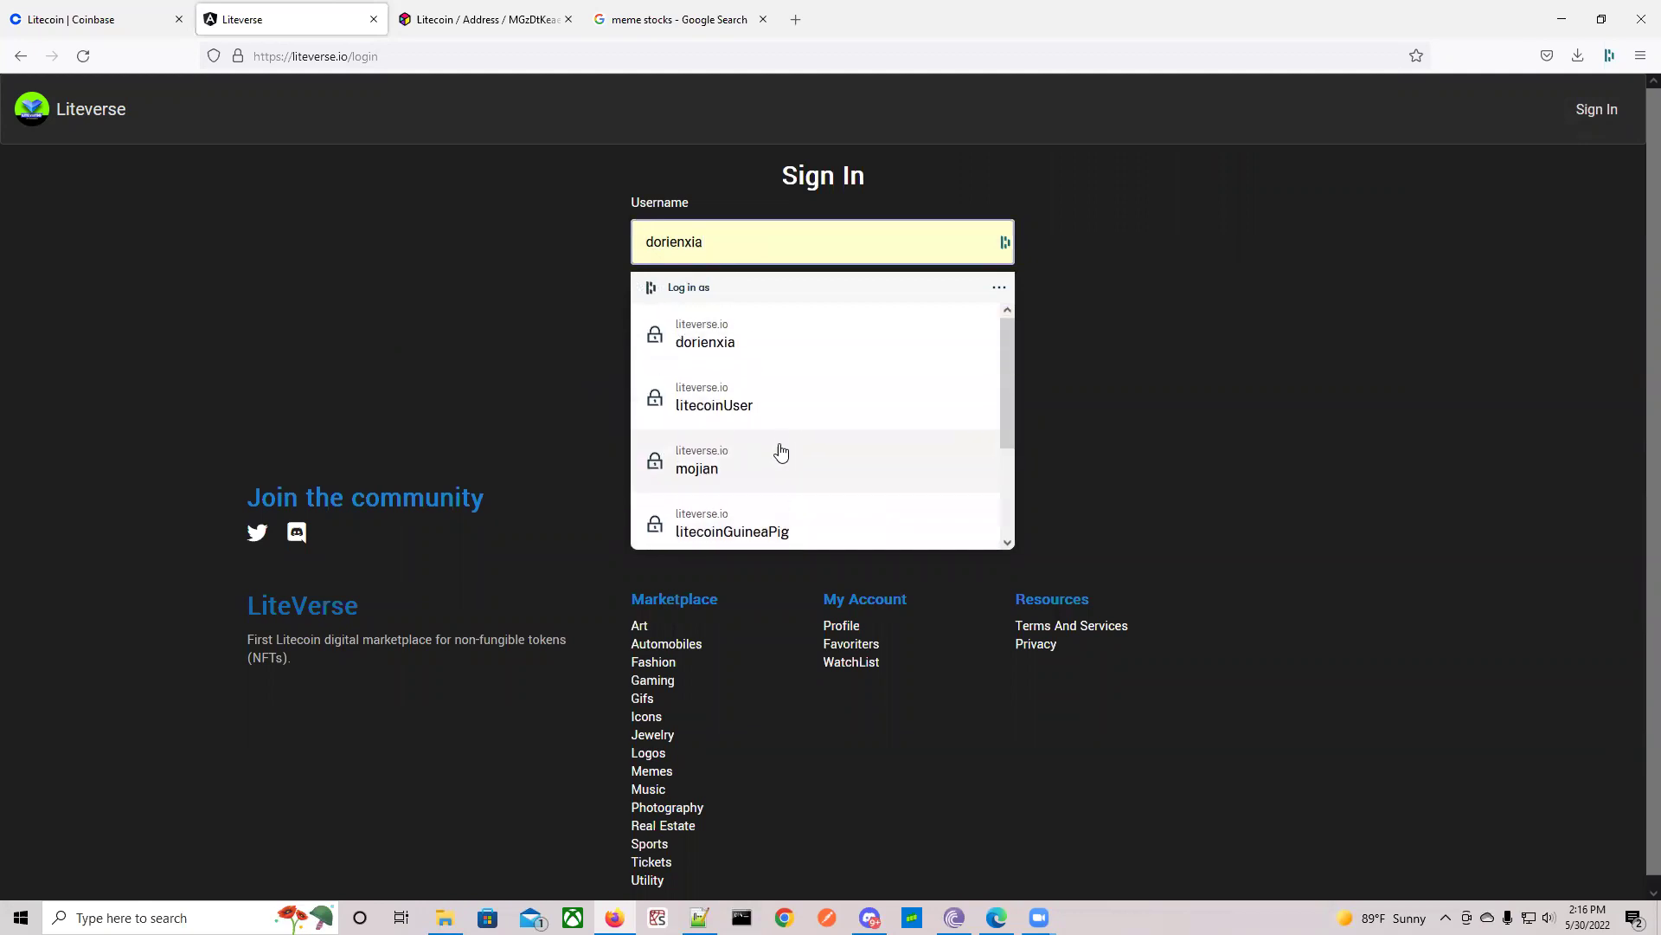
left_click(777, 414)
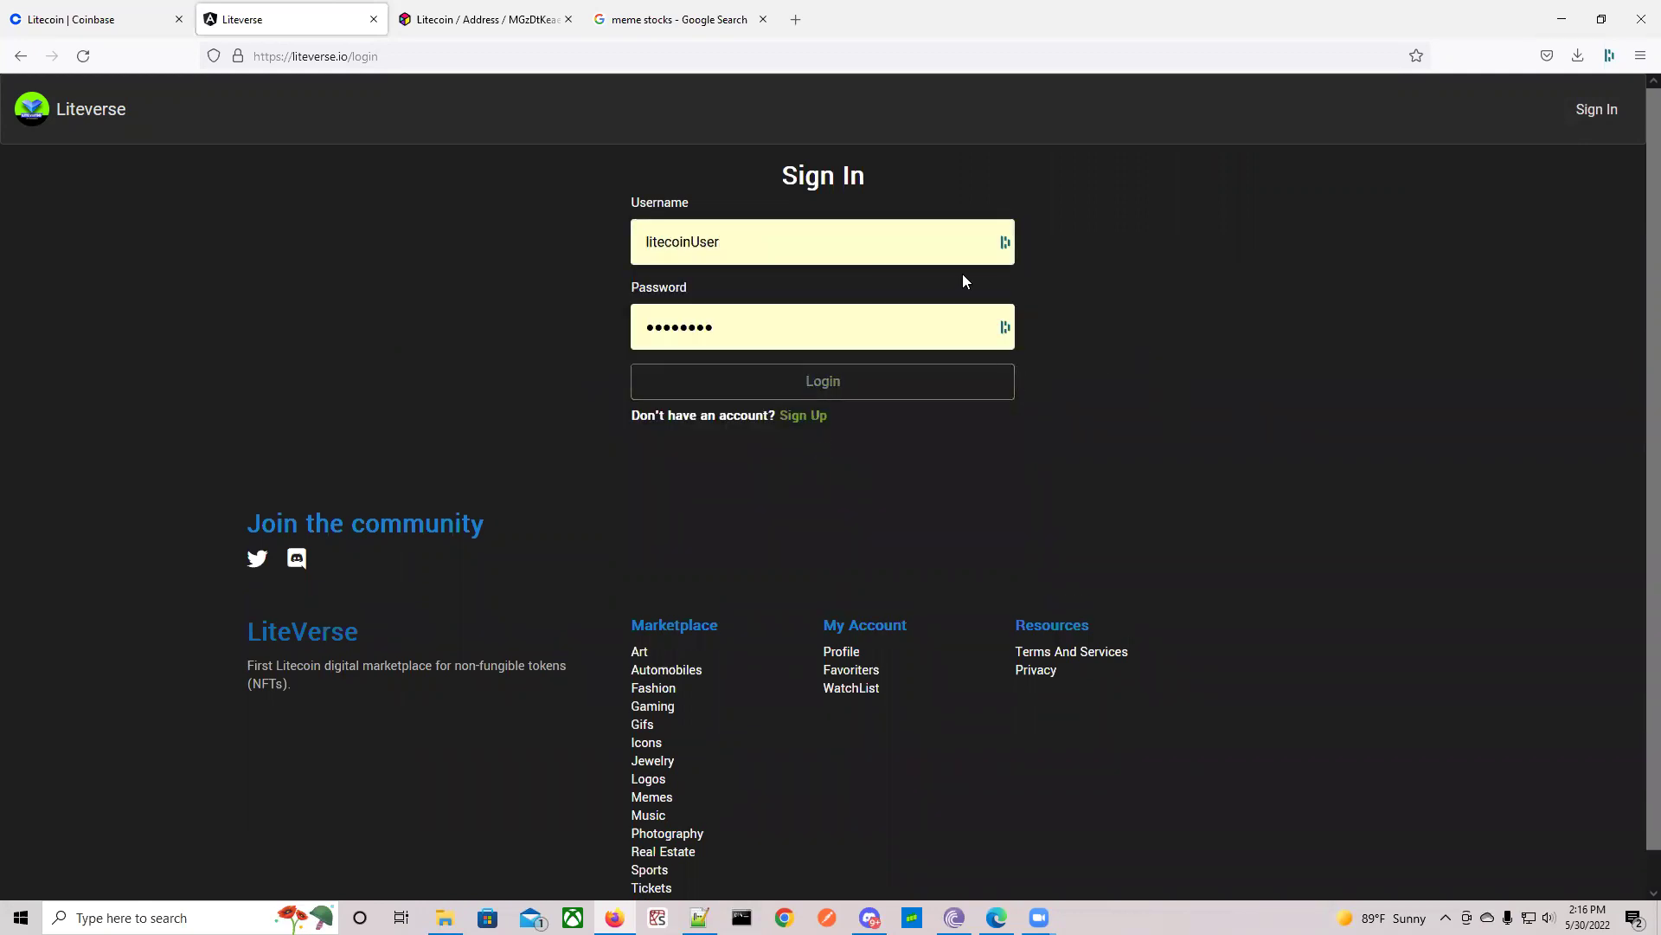
key("Return")
left_click(1463, 111)
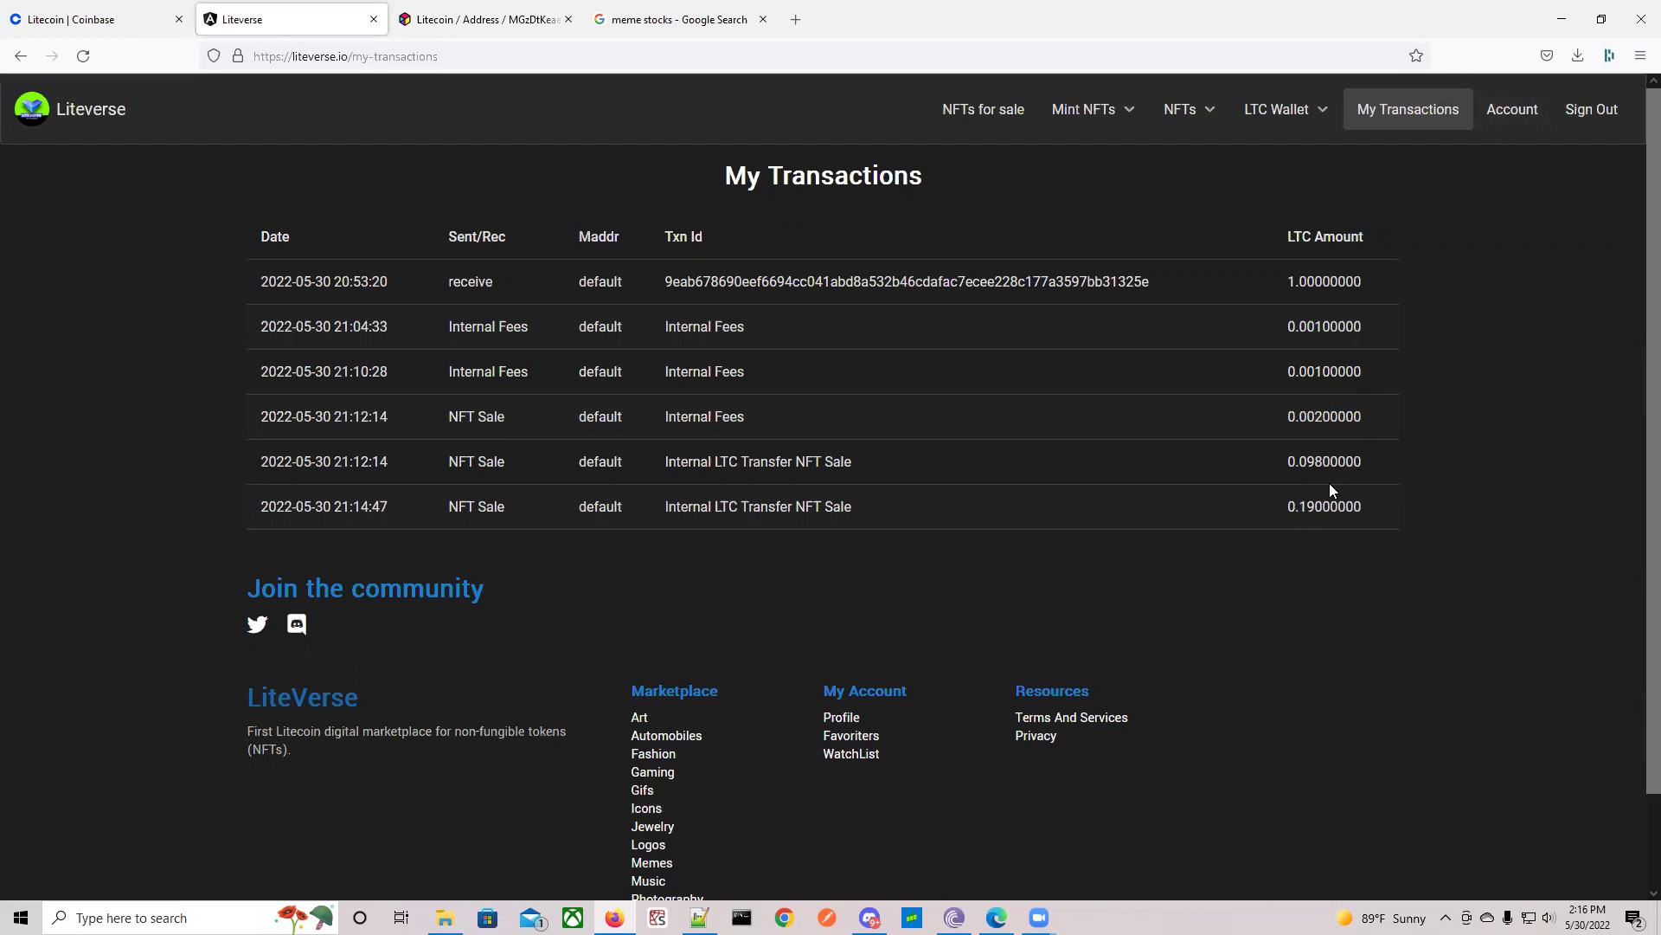
Check this account's 1.088 LTC balance, its owned NFTs and its six-entry transaction history.
left_click(1501, 117)
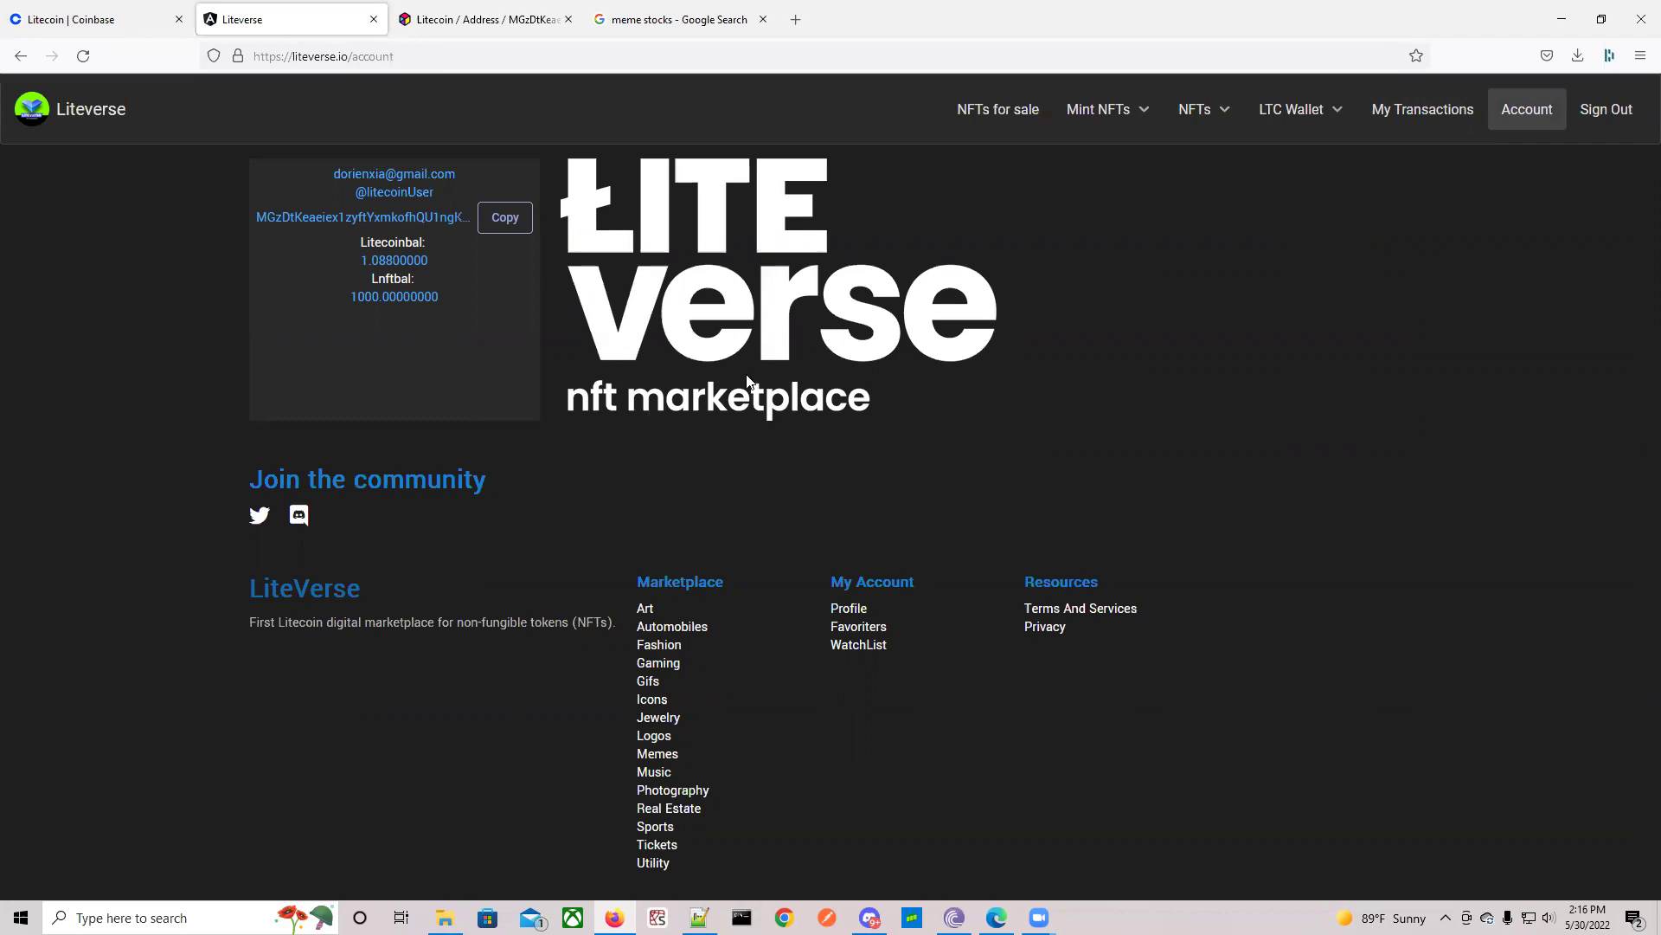
left_click(1216, 124)
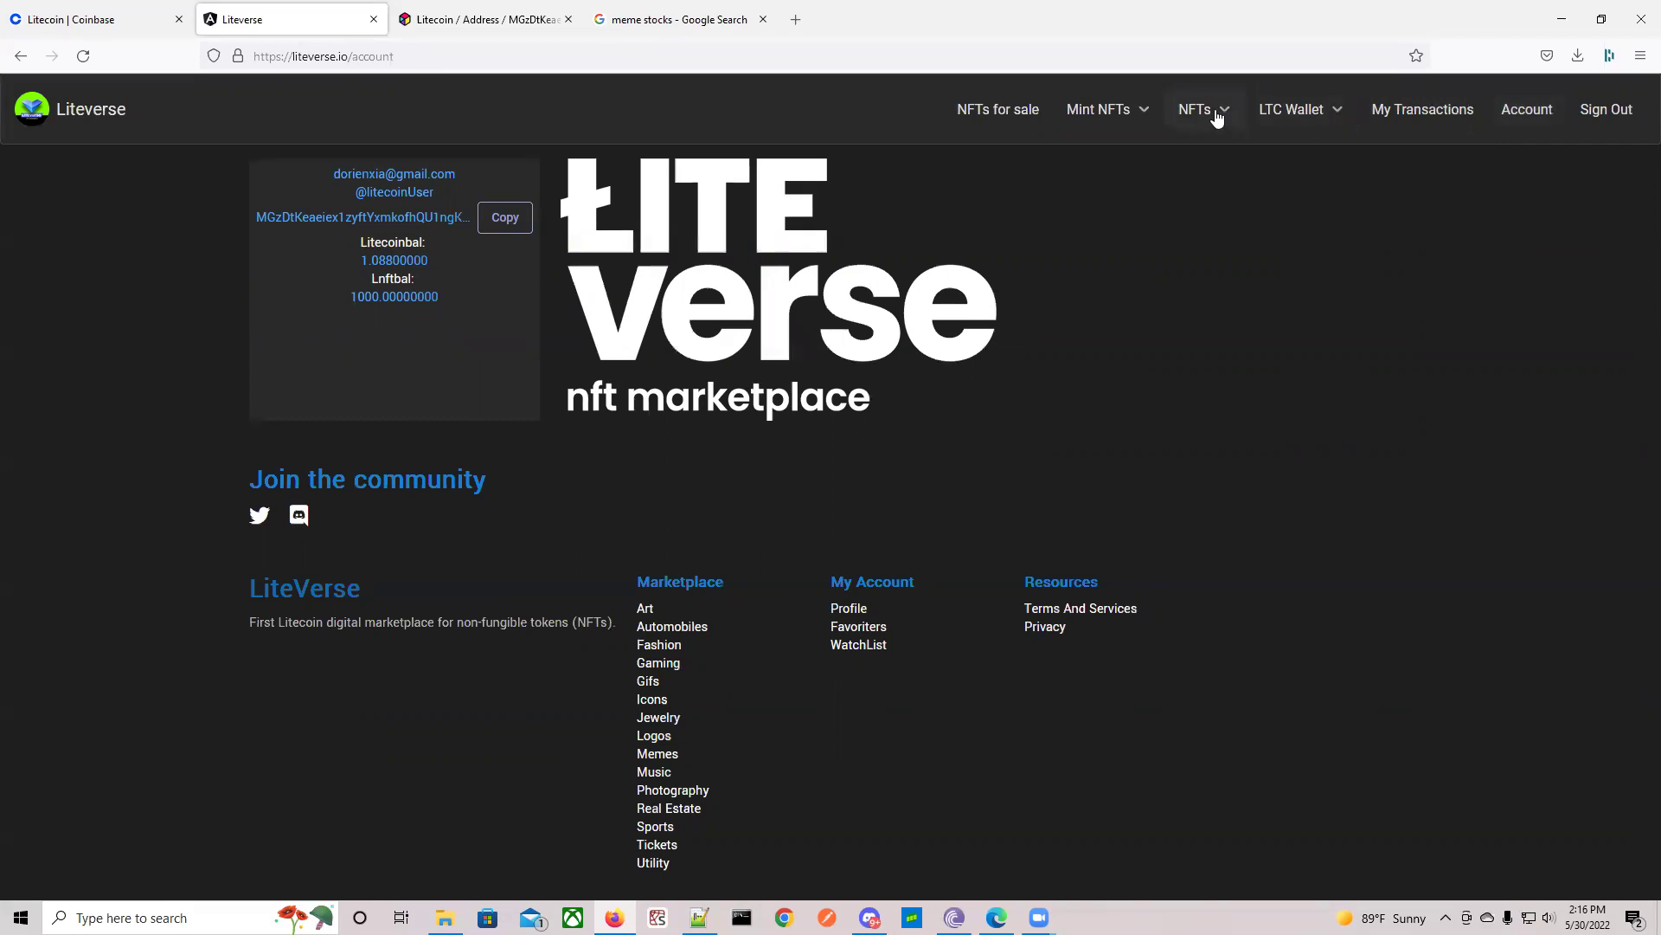
left_click(1134, 199)
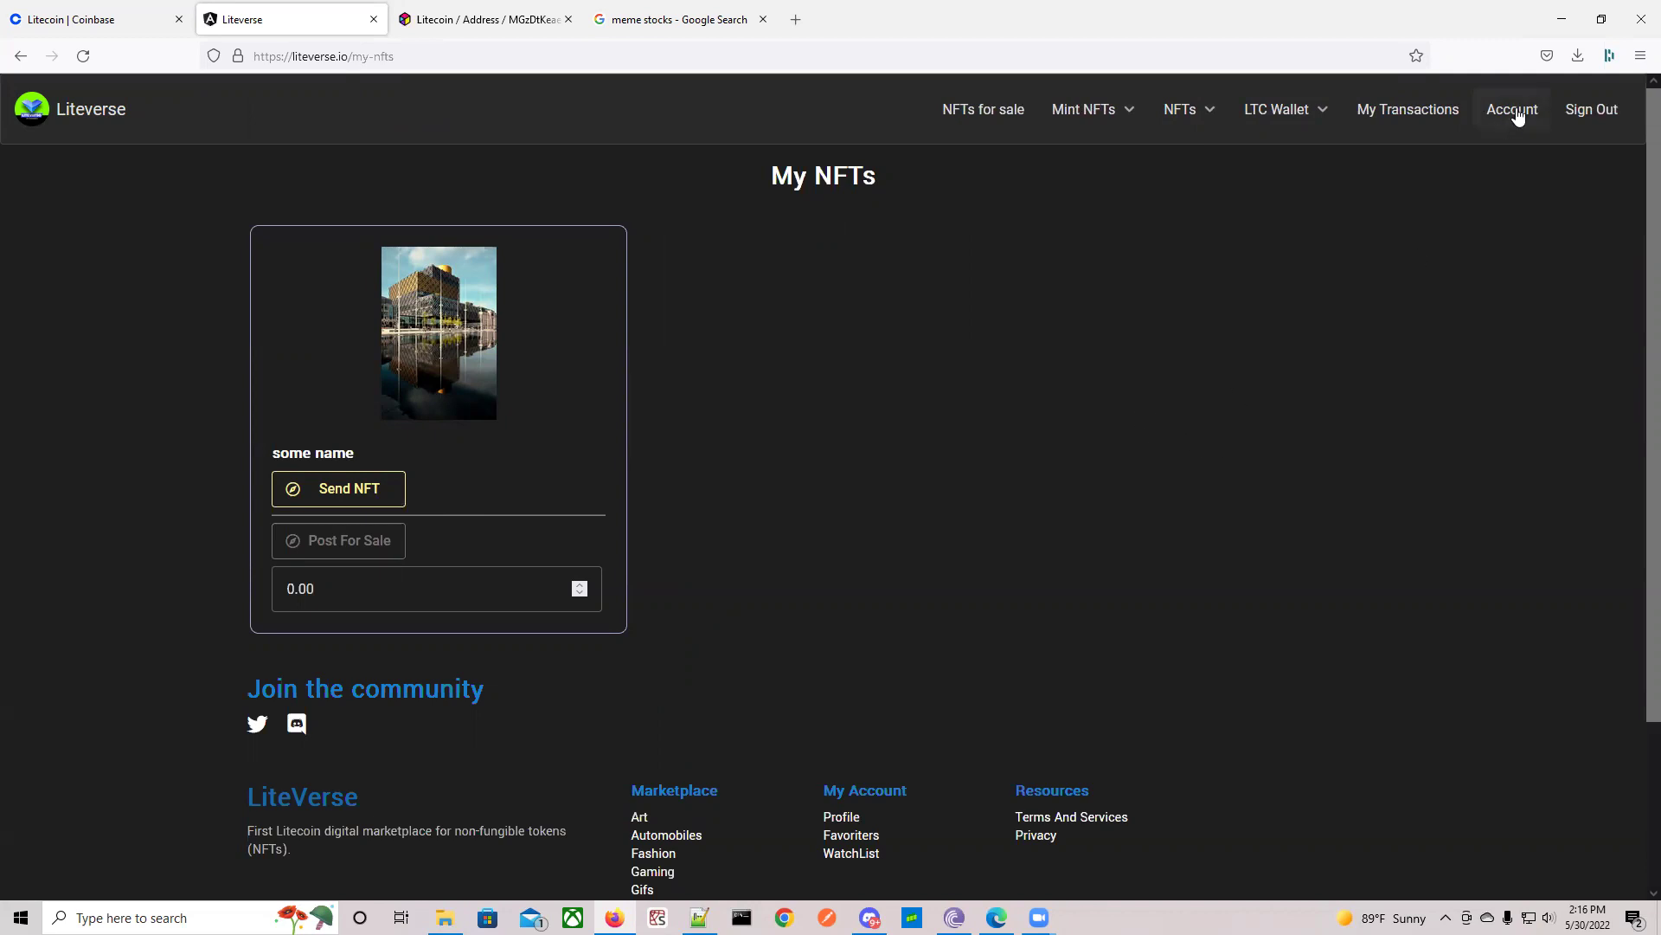
left_click(1410, 110)
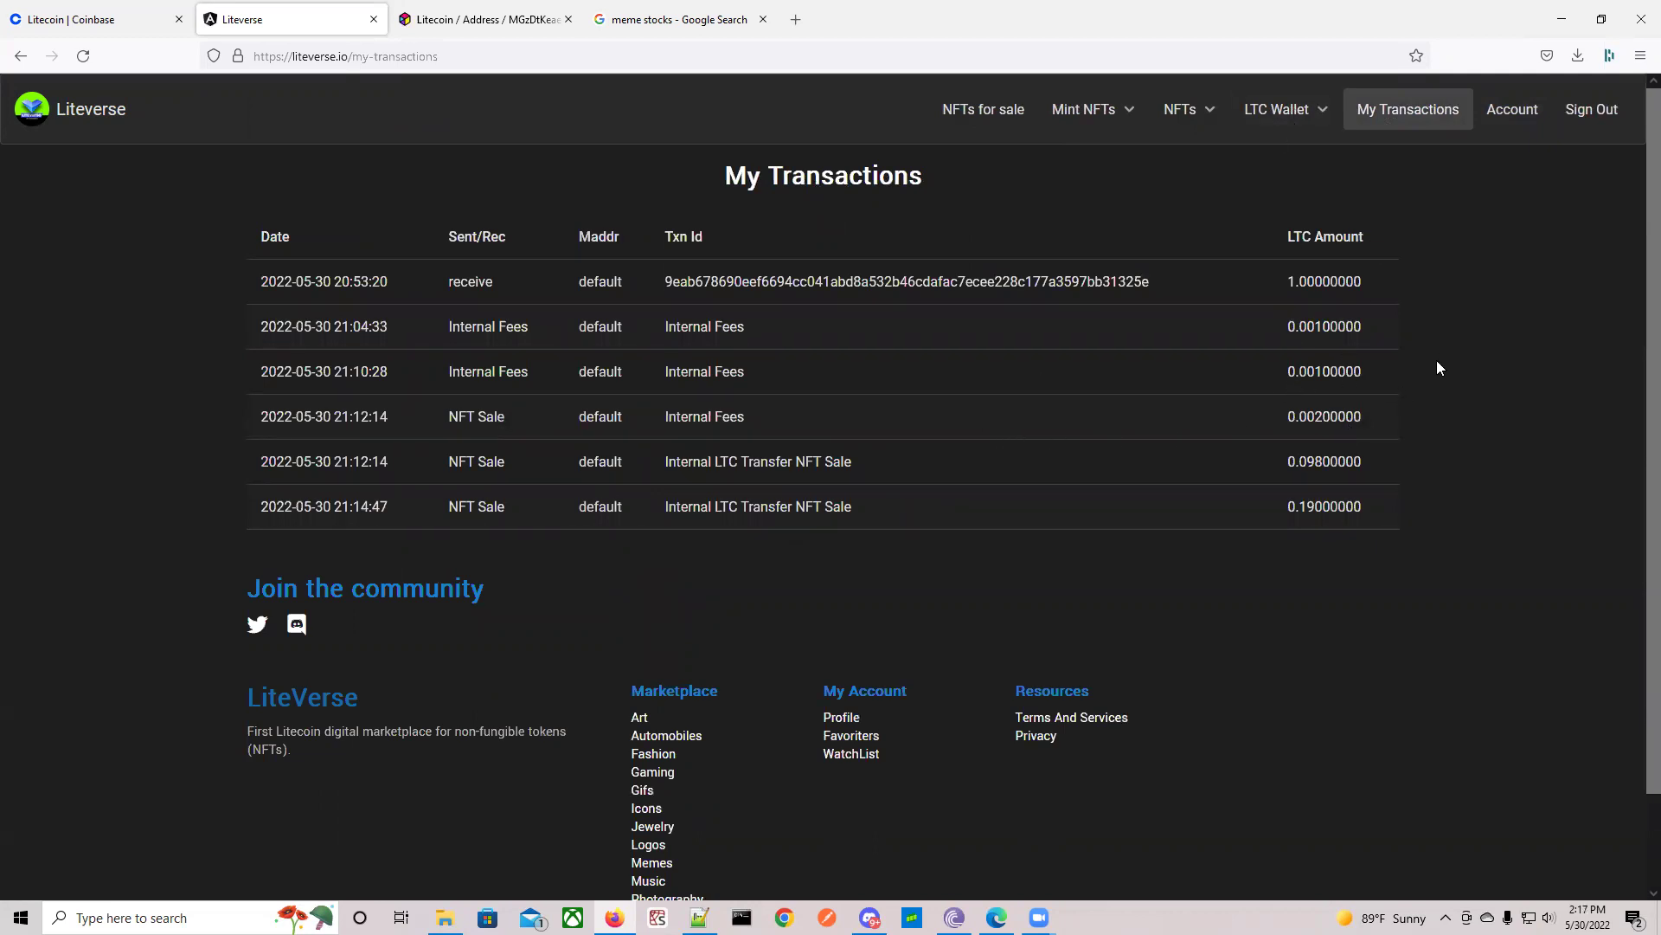
left_click(1296, 115)
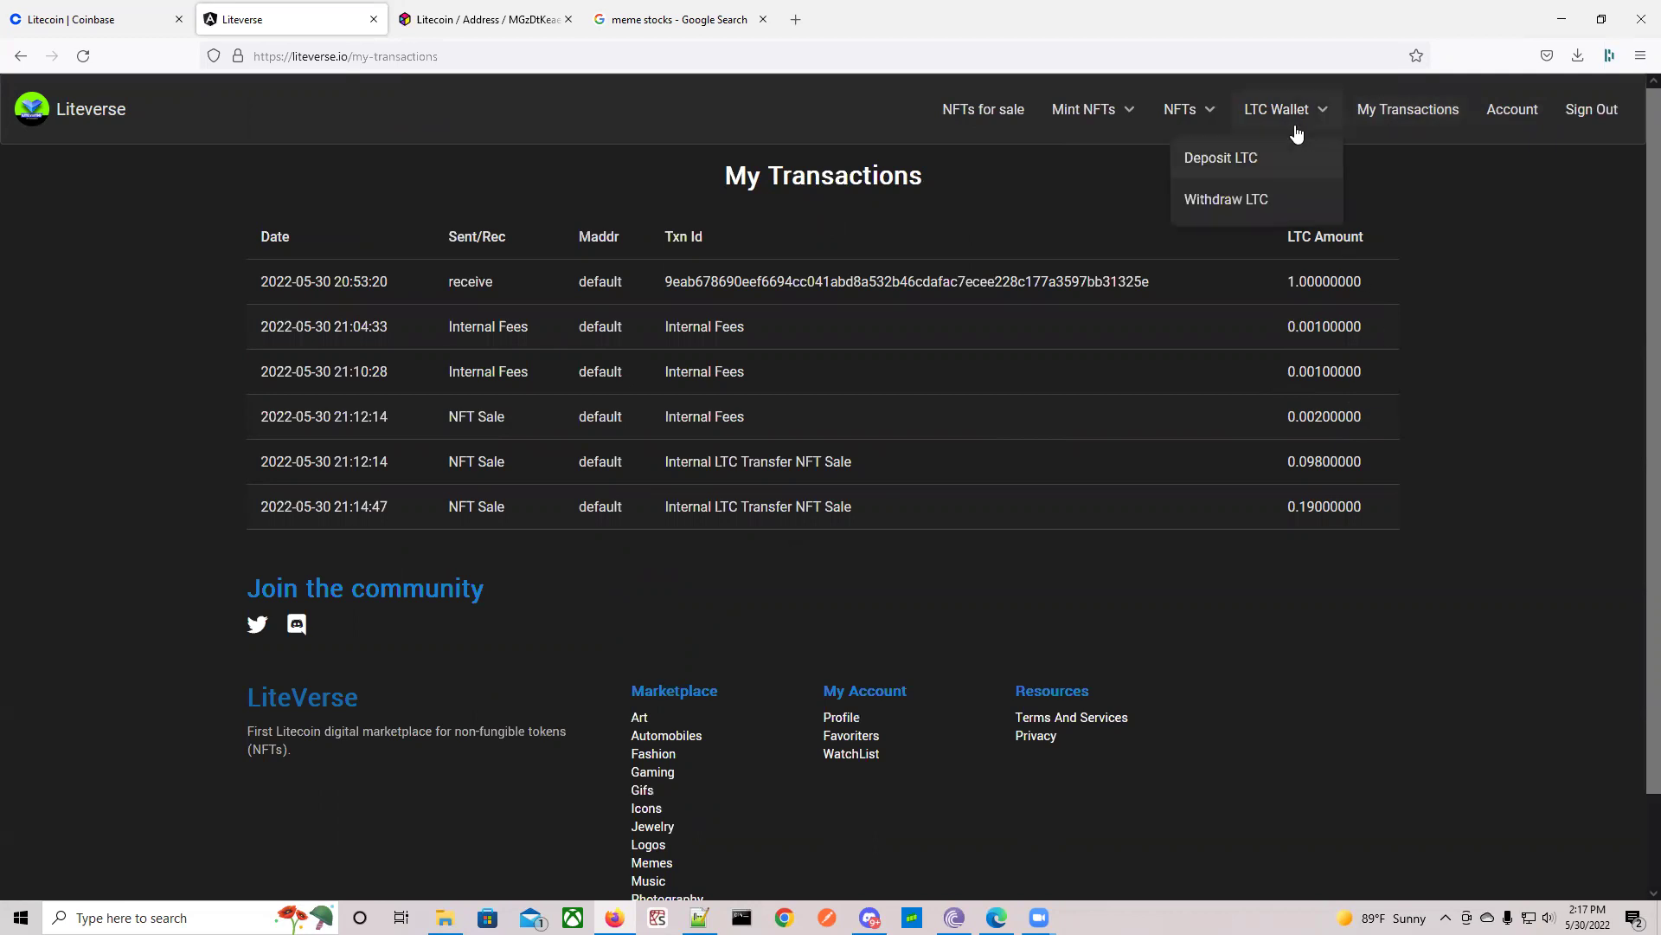
Open the Withdraw LTC form after rechecking the account balance.
left_click(1195, 222)
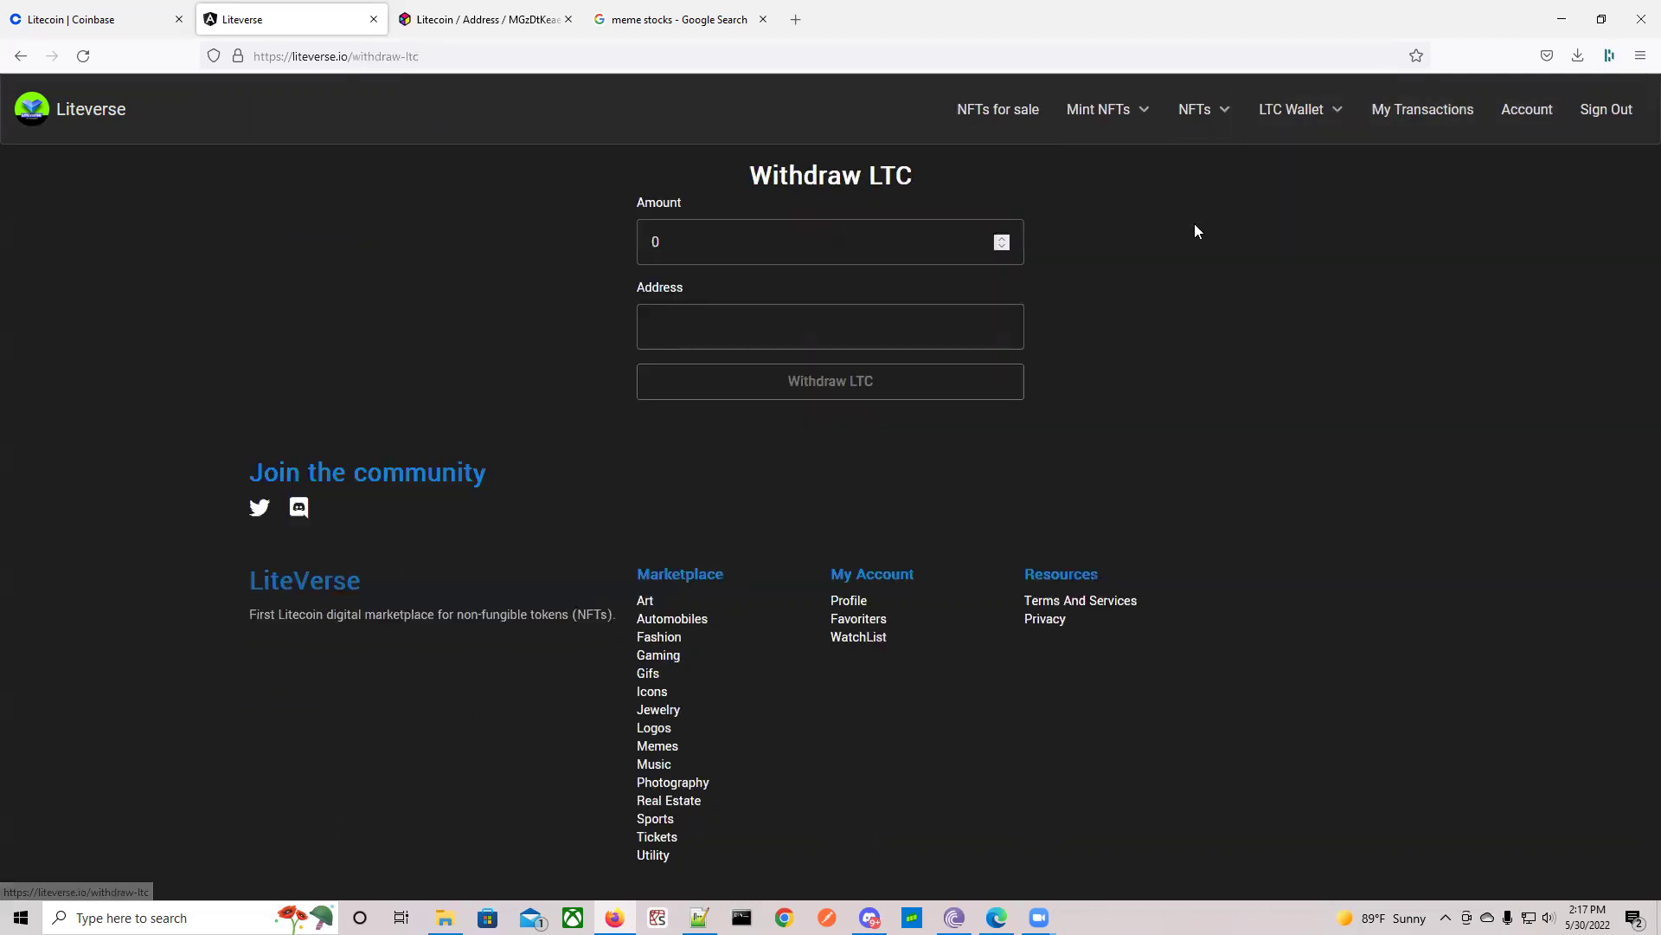
left_click(1533, 114)
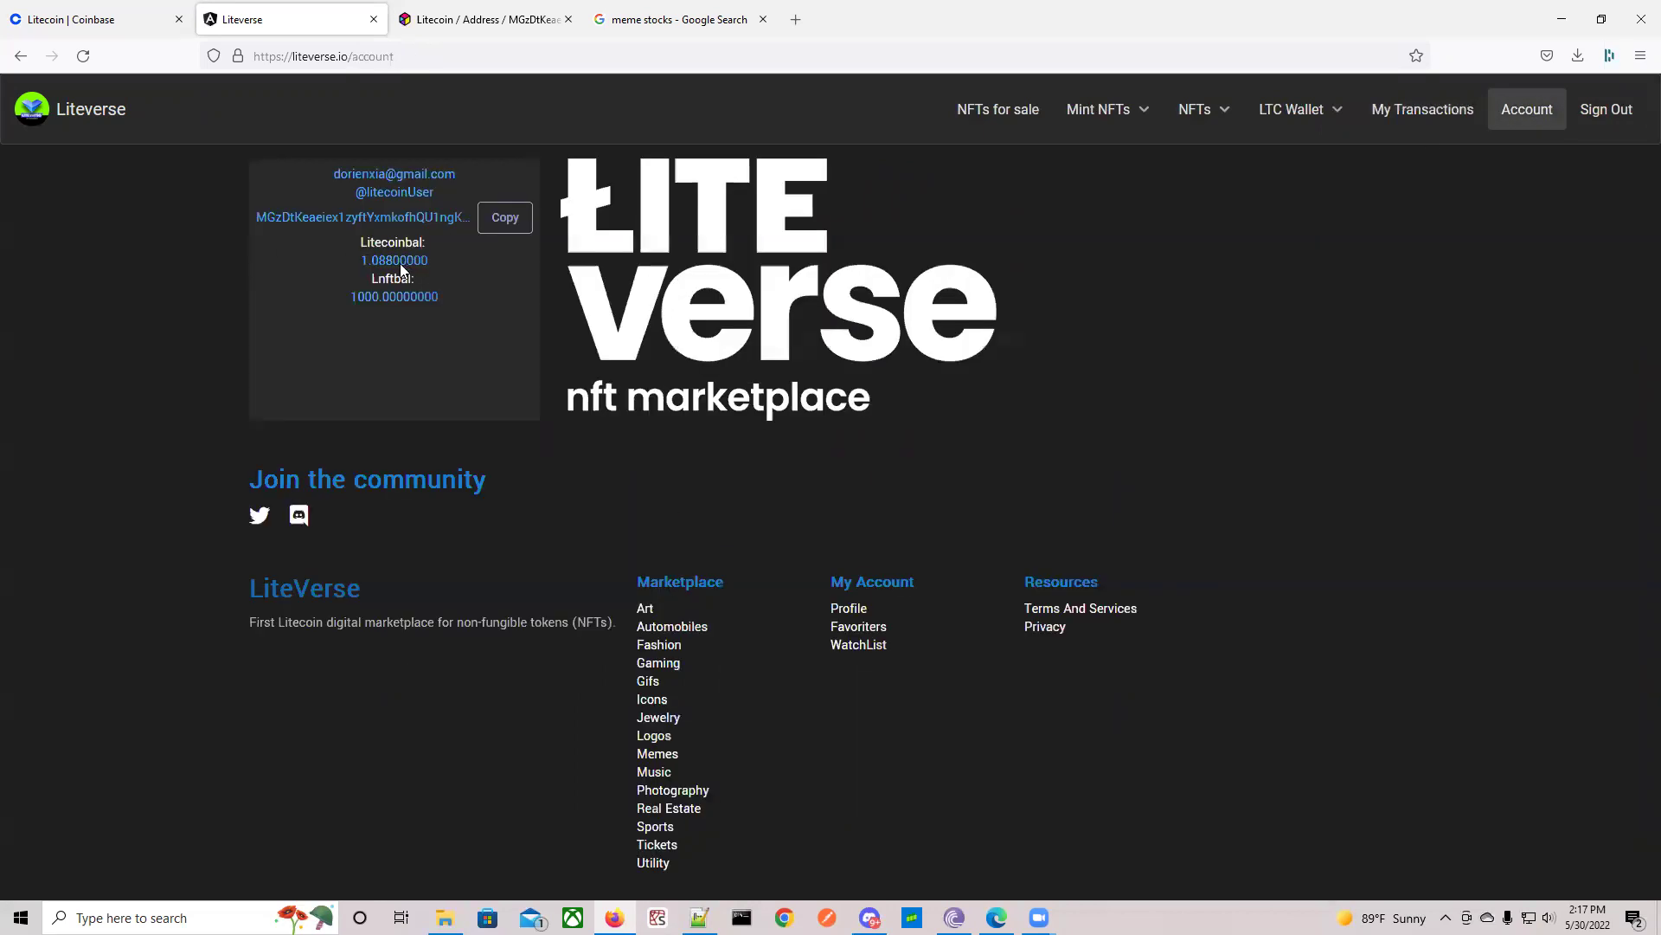
left_click(1303, 111)
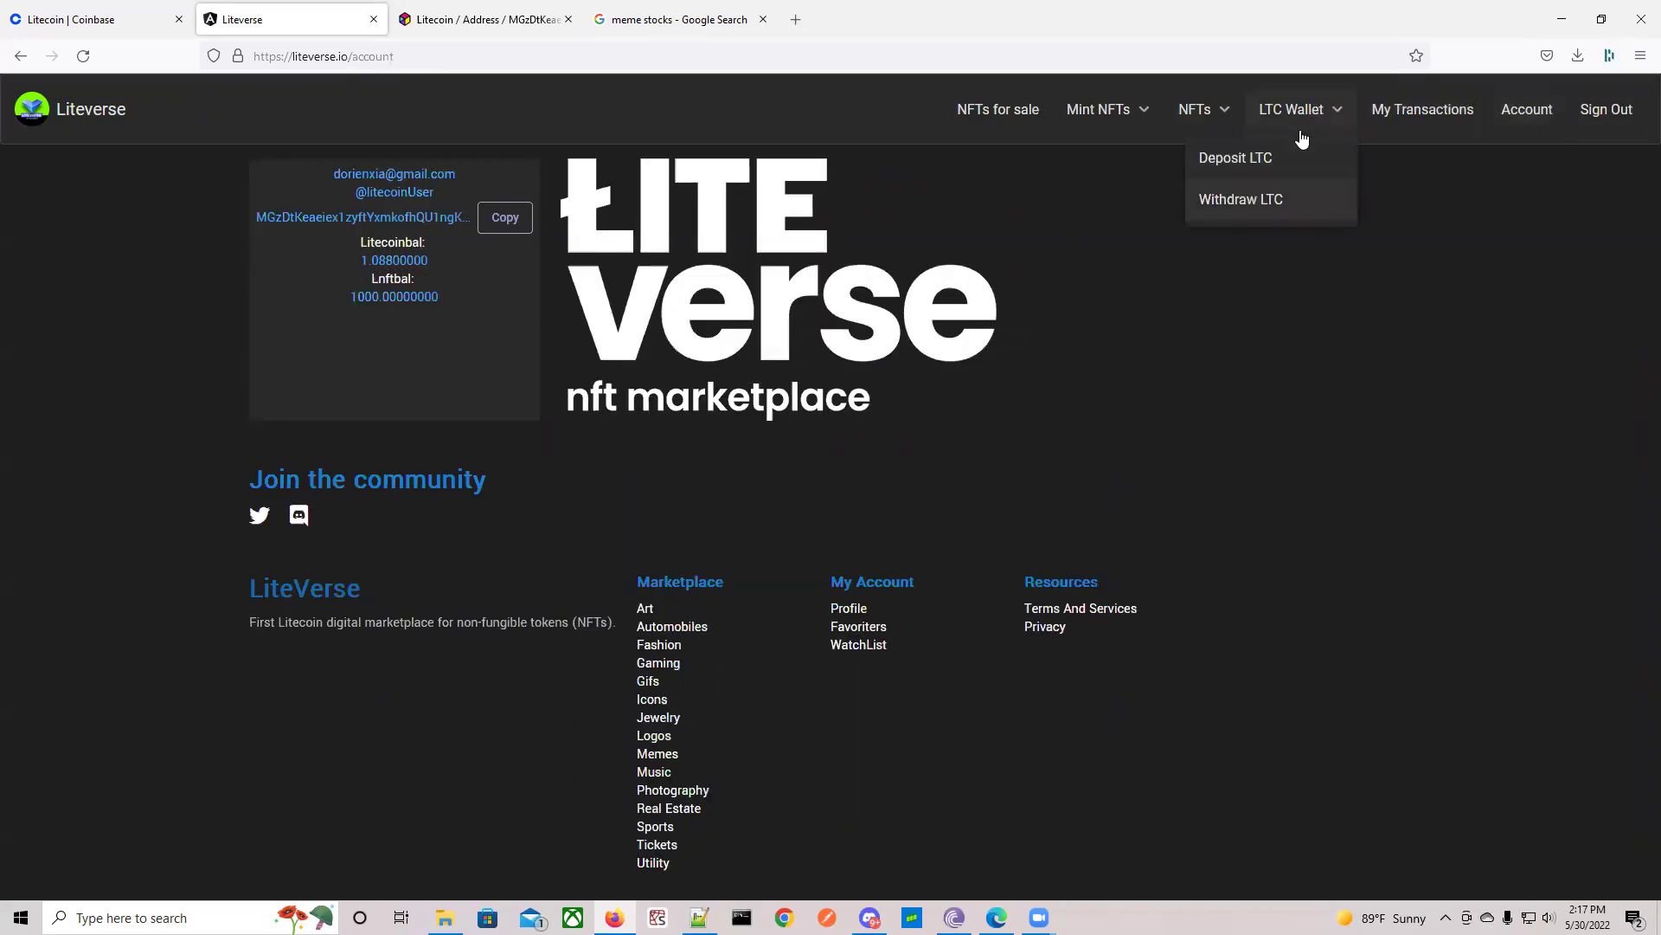
left_click(1217, 218)
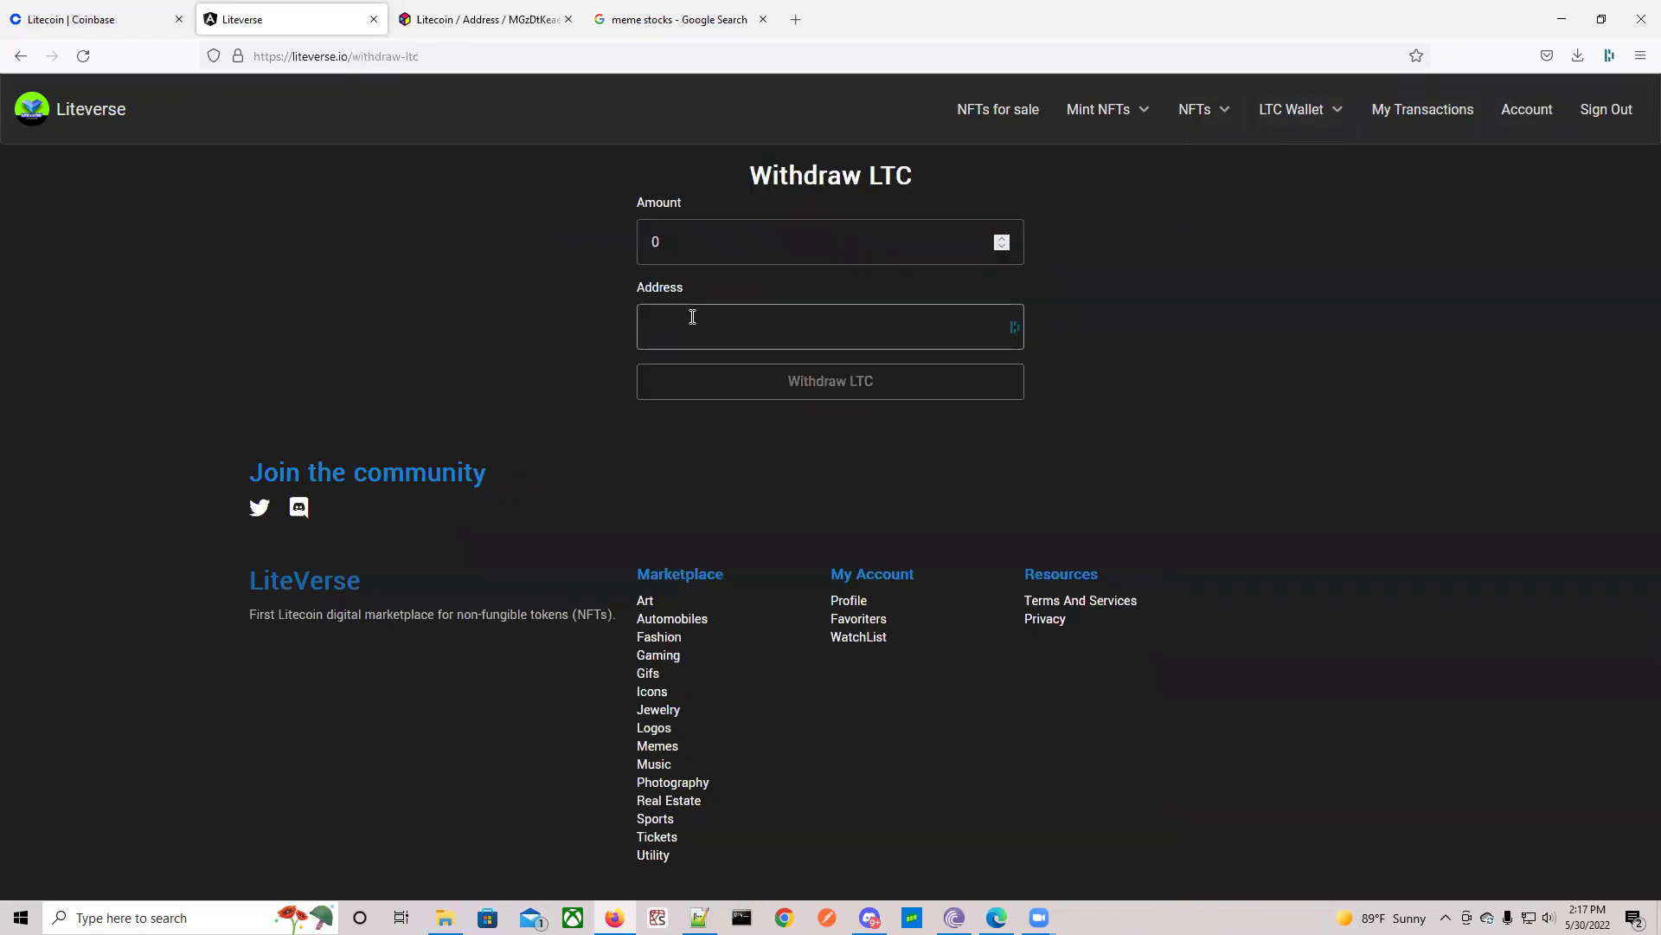
Focus the withdrawal address field, then switch to the Coinbase Litecoin wallet at 91.22697804 LTC.
left_click(693, 318)
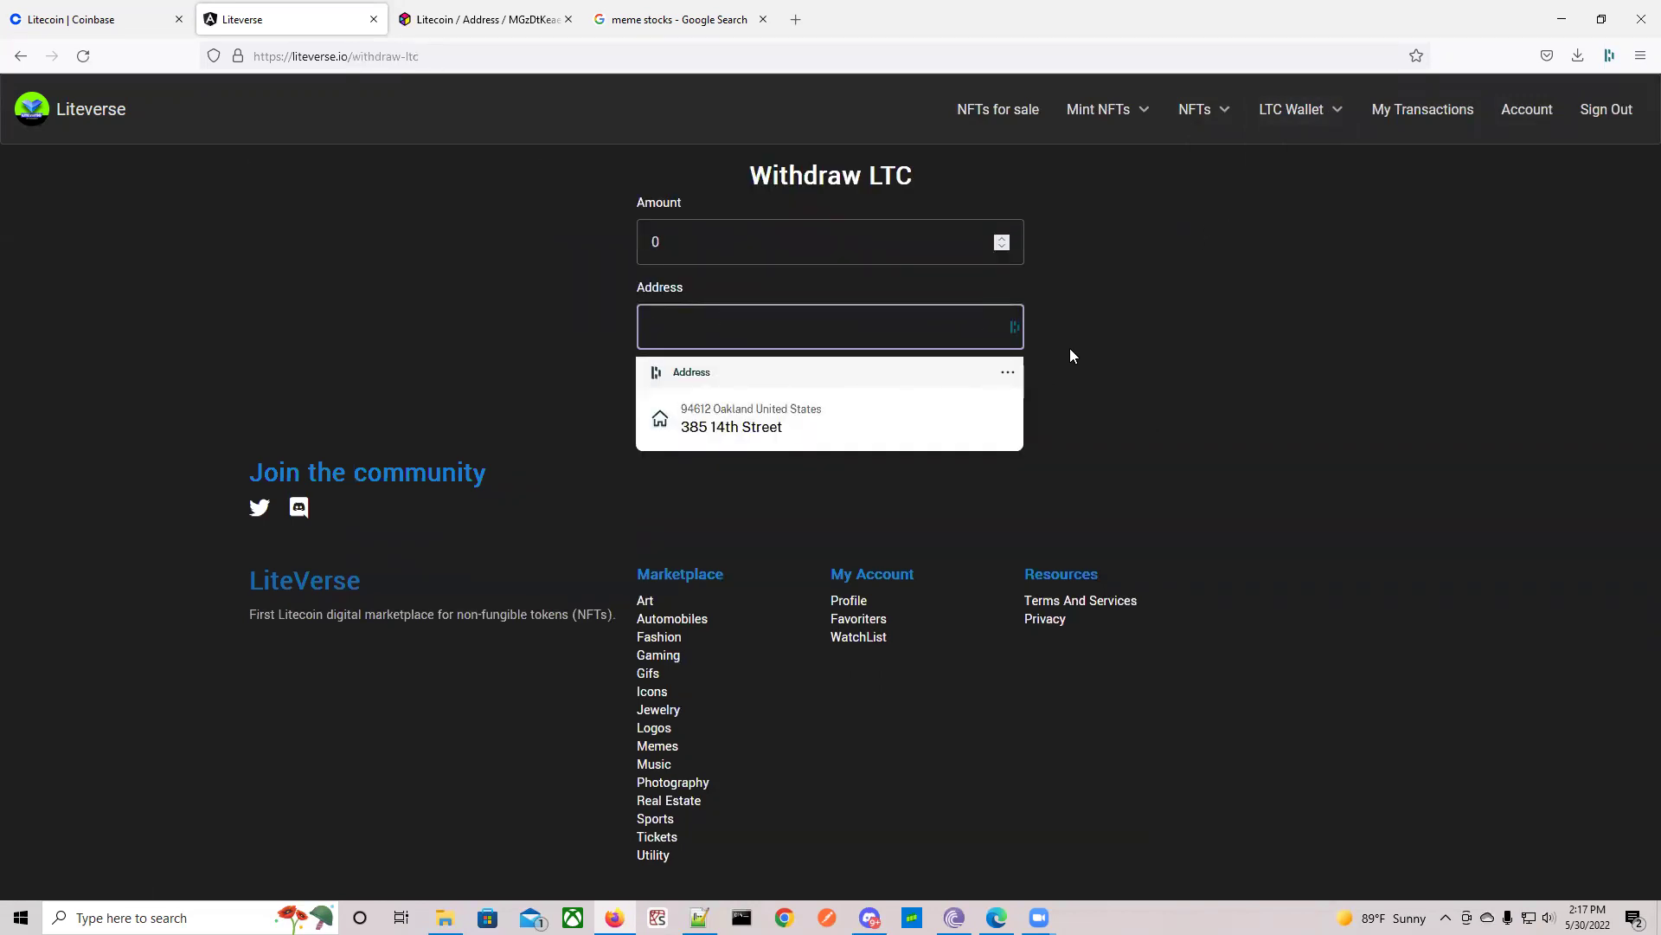
left_click(1149, 398)
left_click(796, 326)
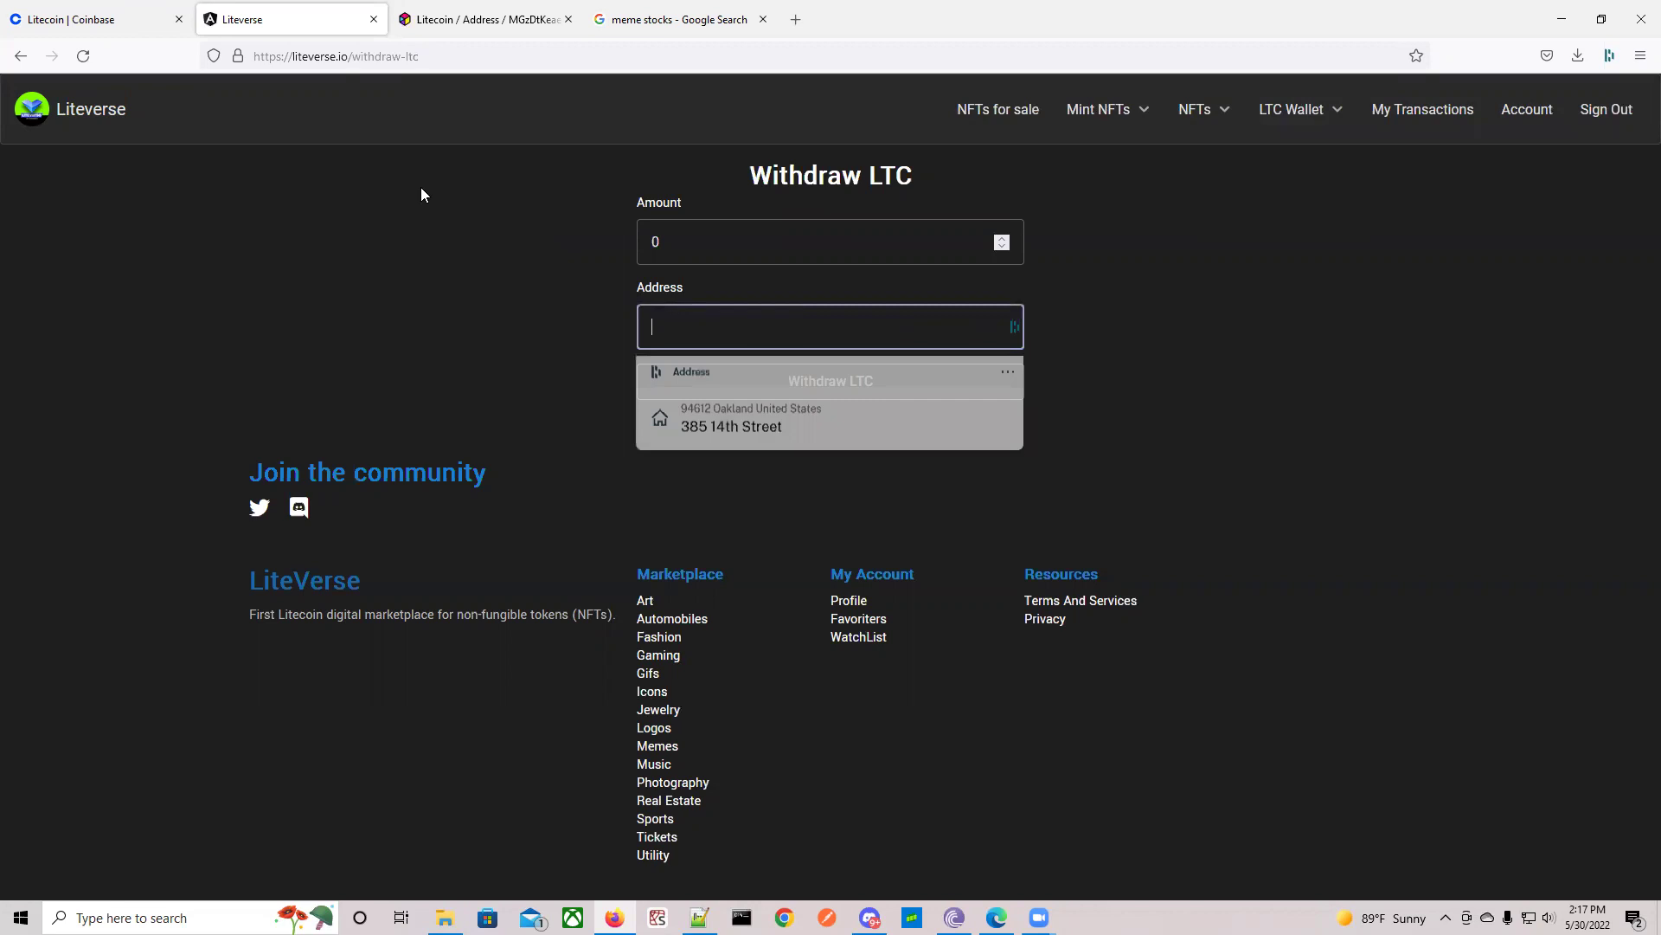
left_click(48, 21)
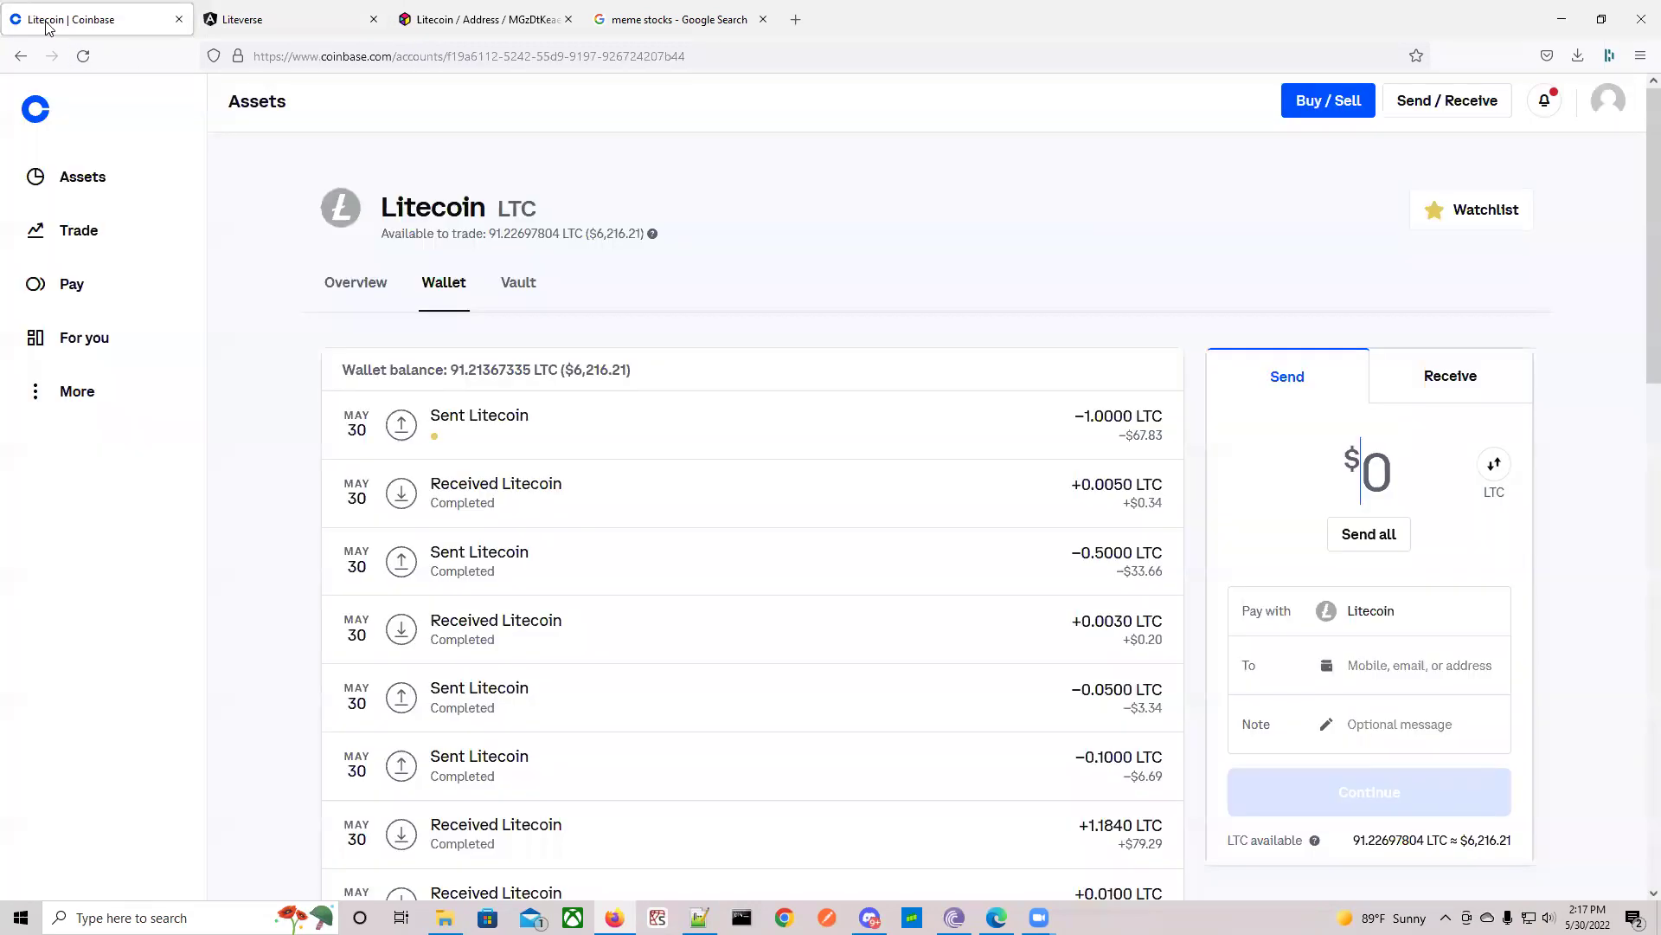
Copy the Coinbase Litecoin receiving address and return to the Liteverse withdrawal address field.
left_click(1609, 118)
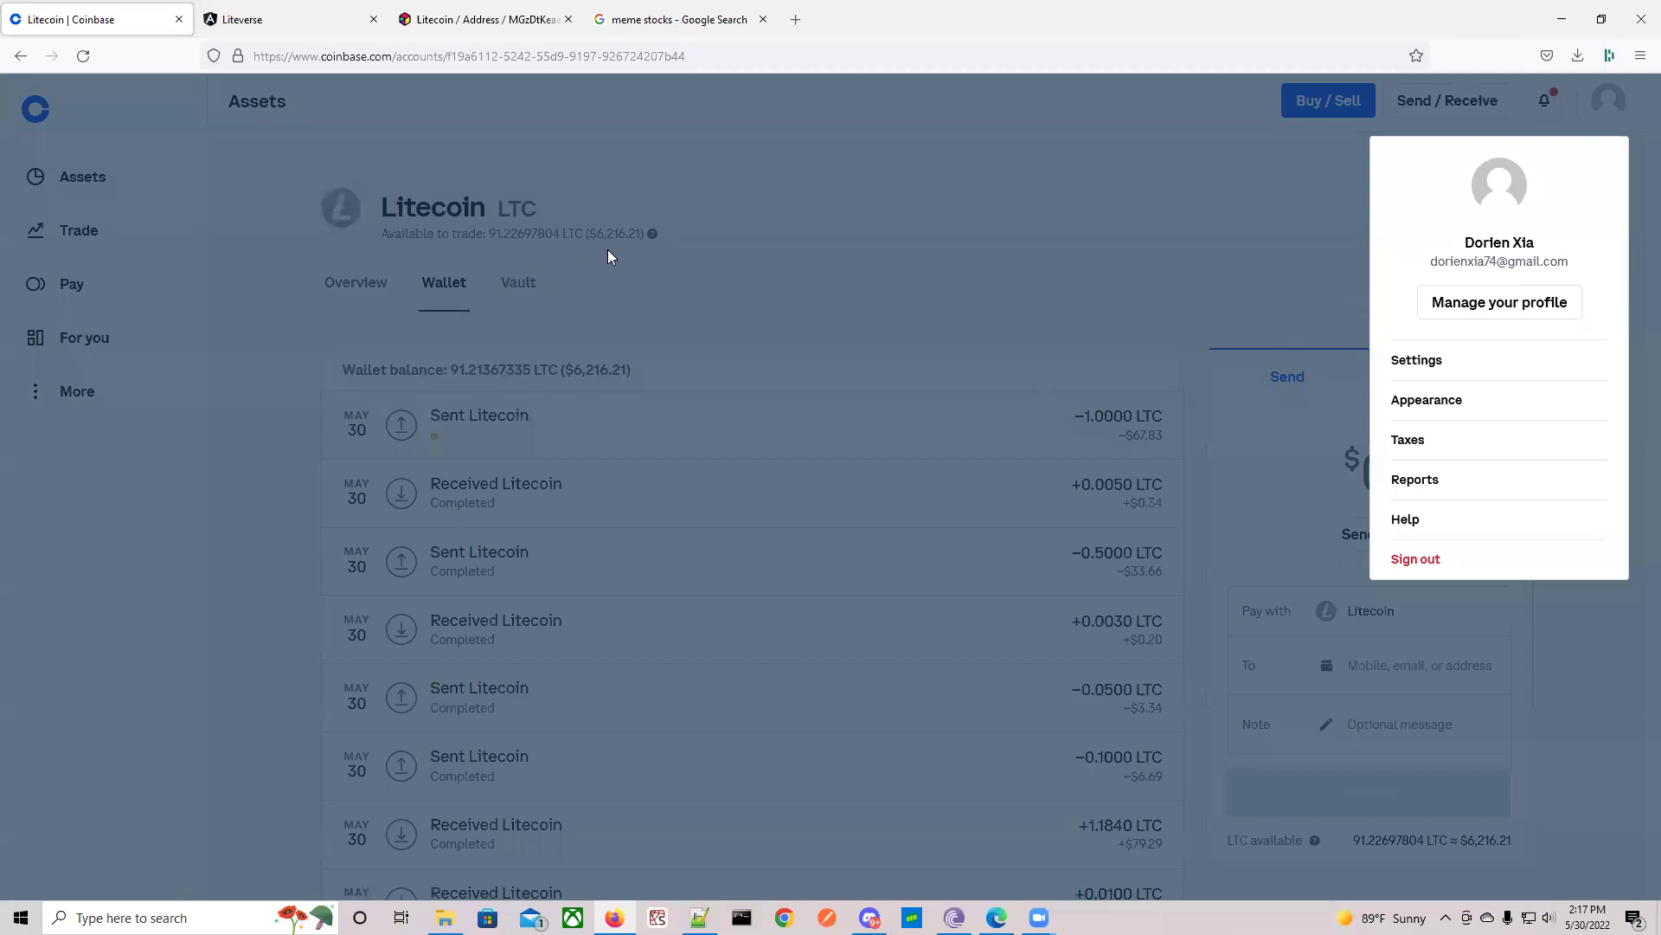
left_click(608, 252)
left_click(1450, 376)
left_click(1488, 669)
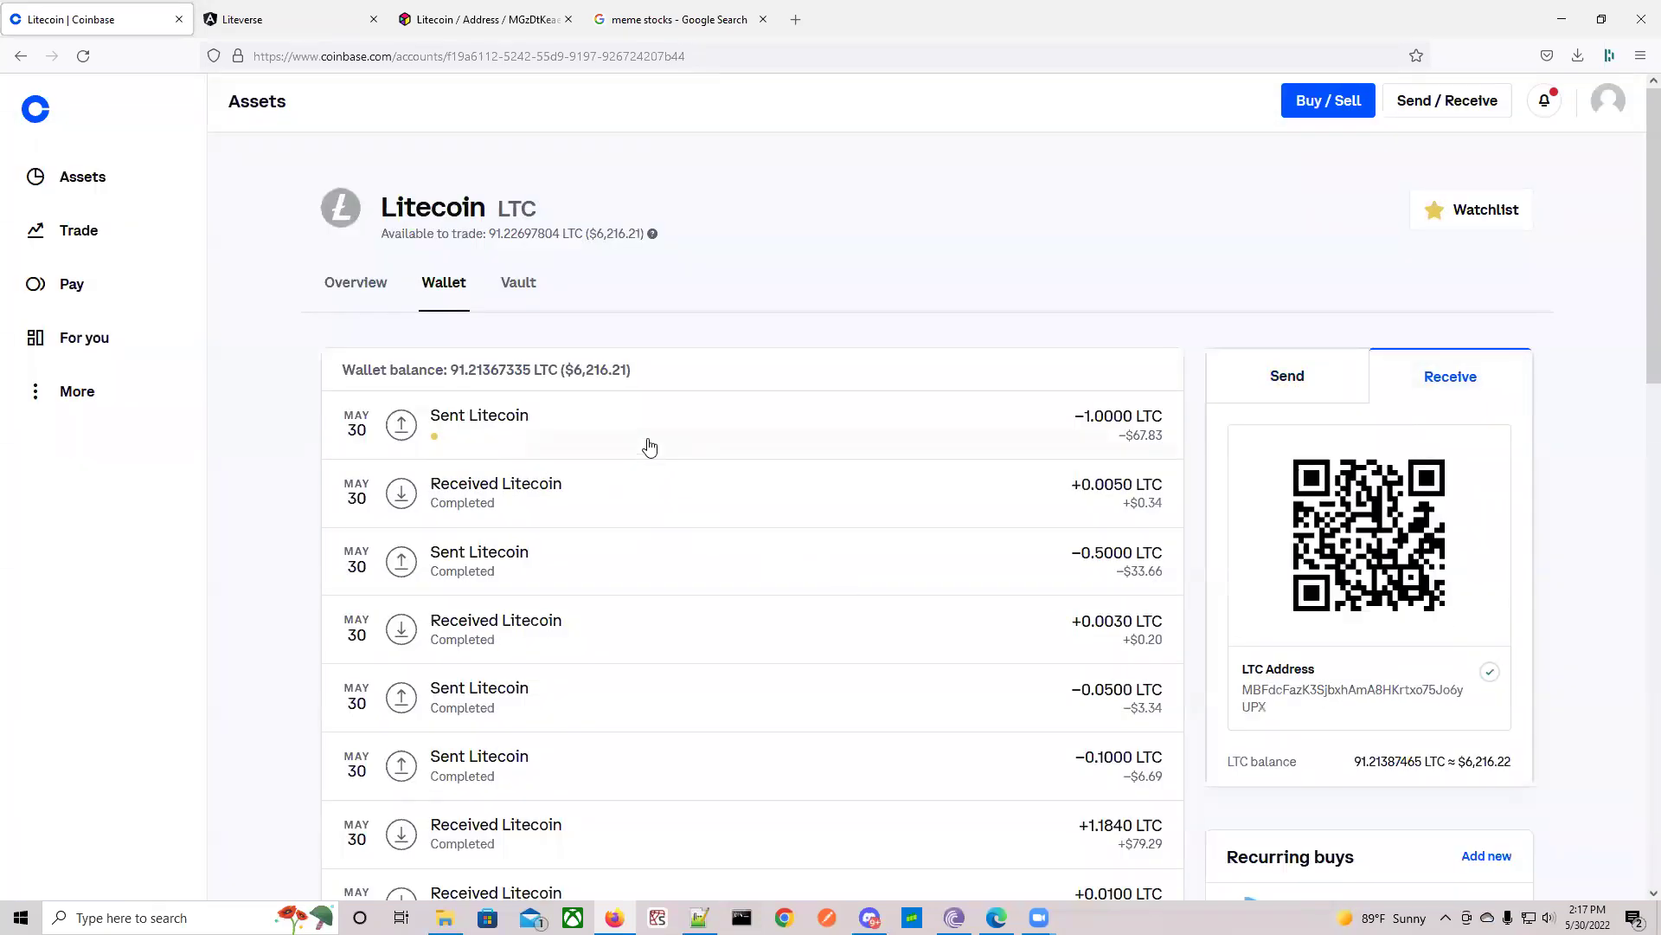
left_click(259, 19)
left_click(731, 331)
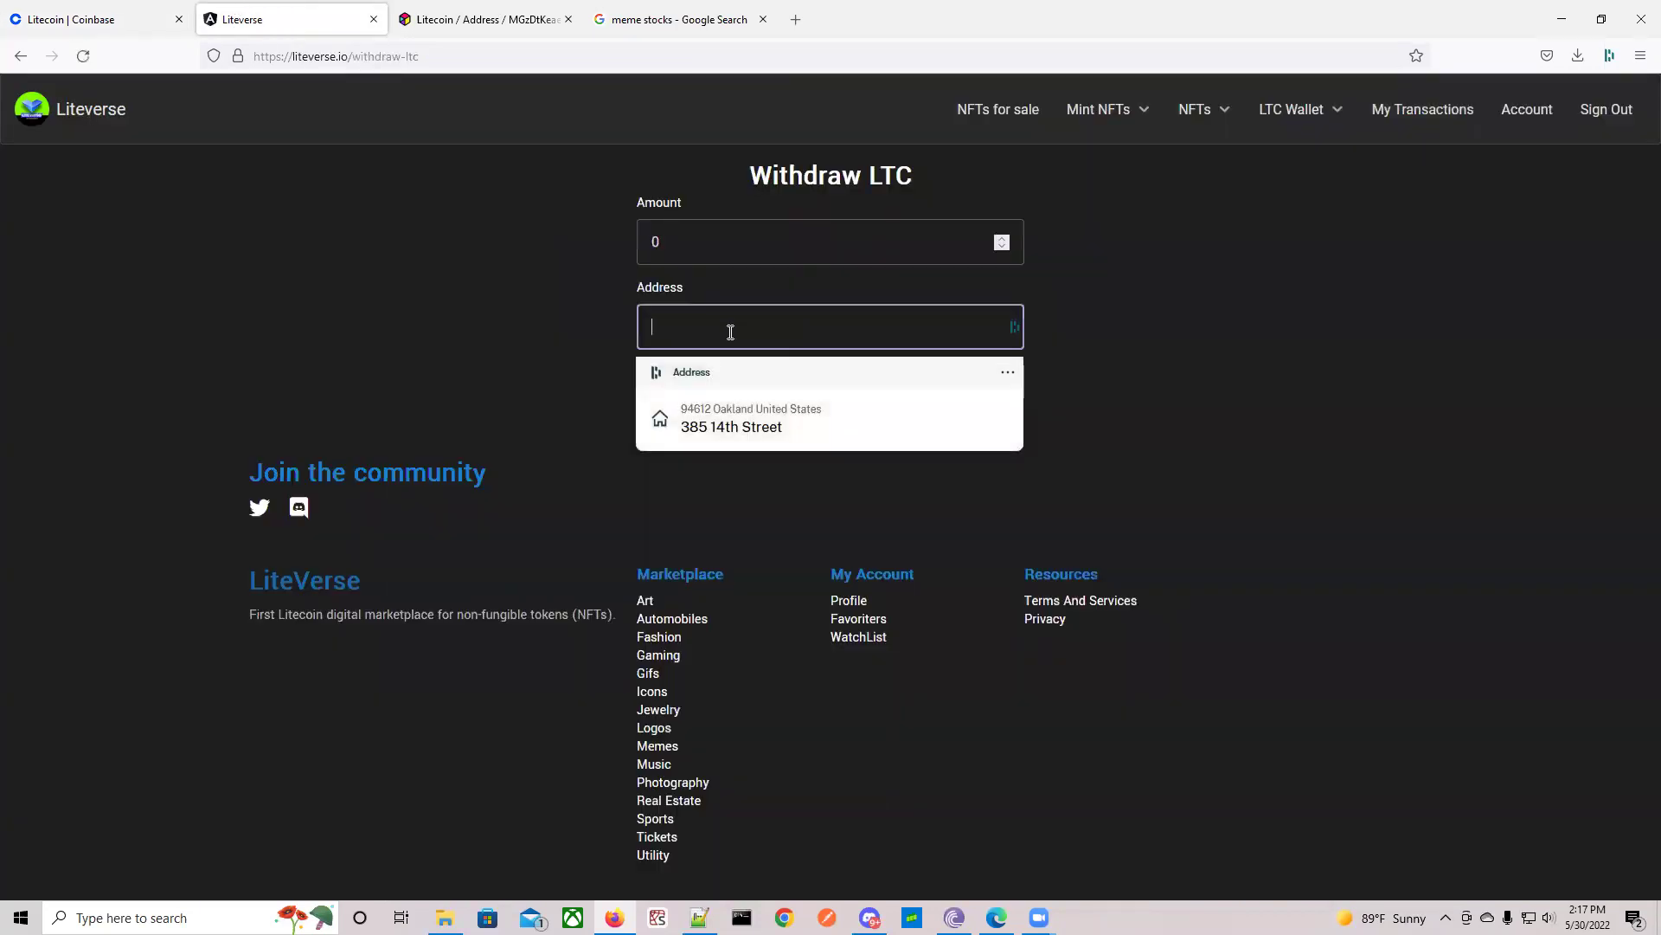
Paste the Coinbase address, enter 1.088 LTC, and recheck the account's Litecoin balance.
key("ctrl+v")
left_click(736, 256)
key("BackSpace")
type("1.088")
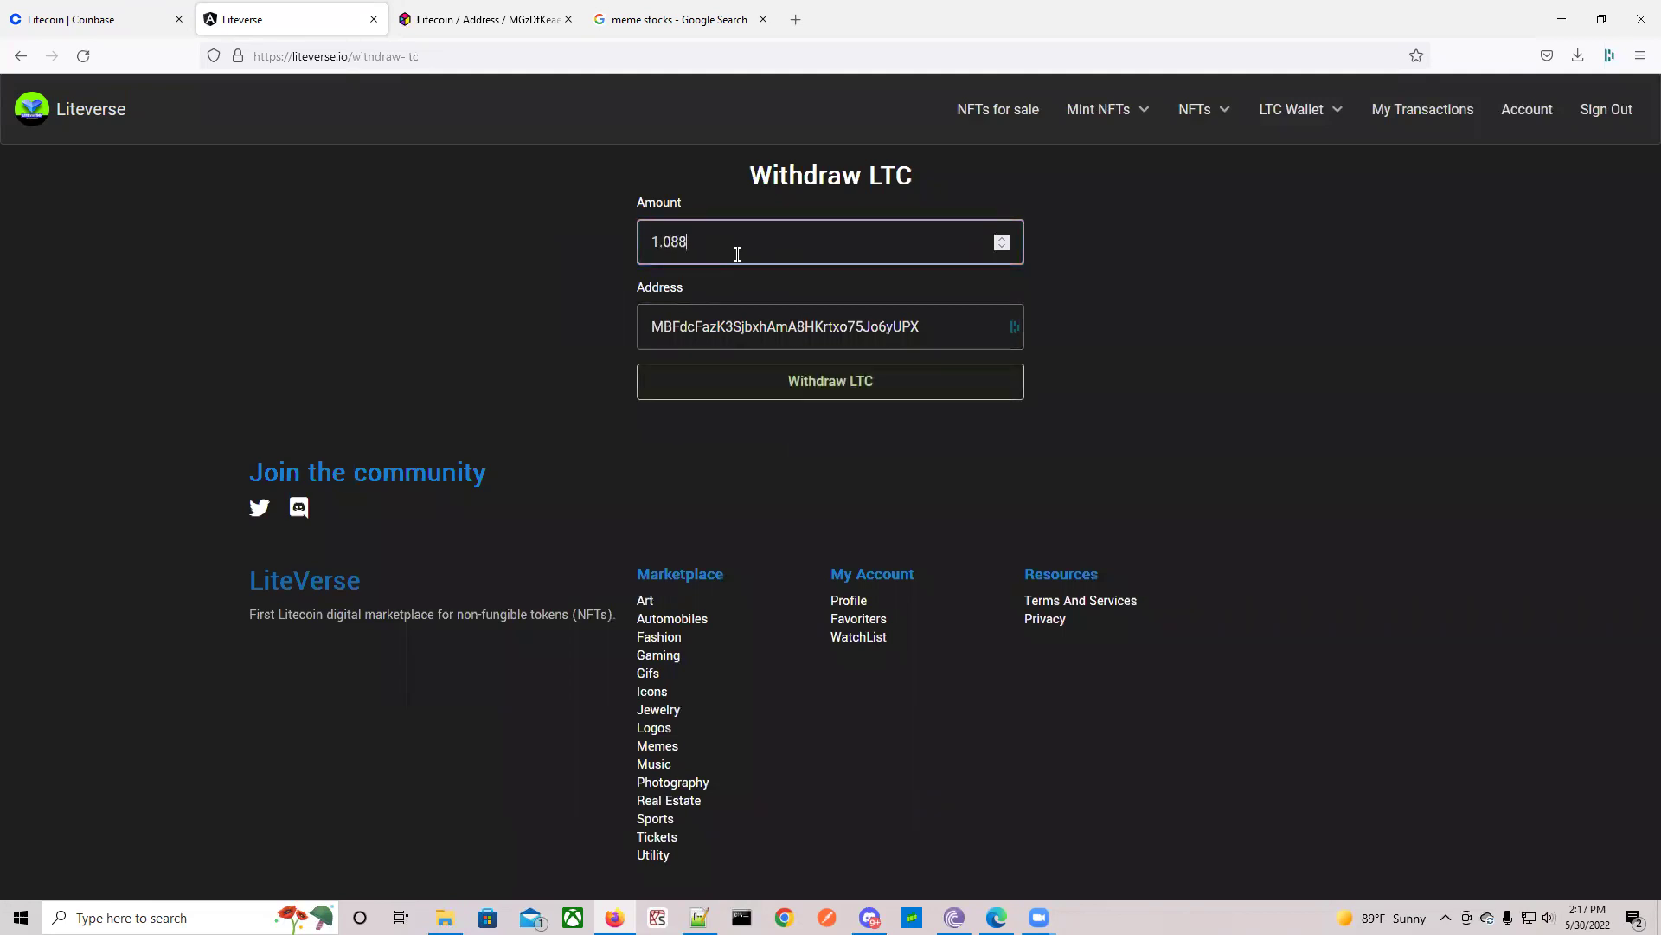
left_click(1527, 119)
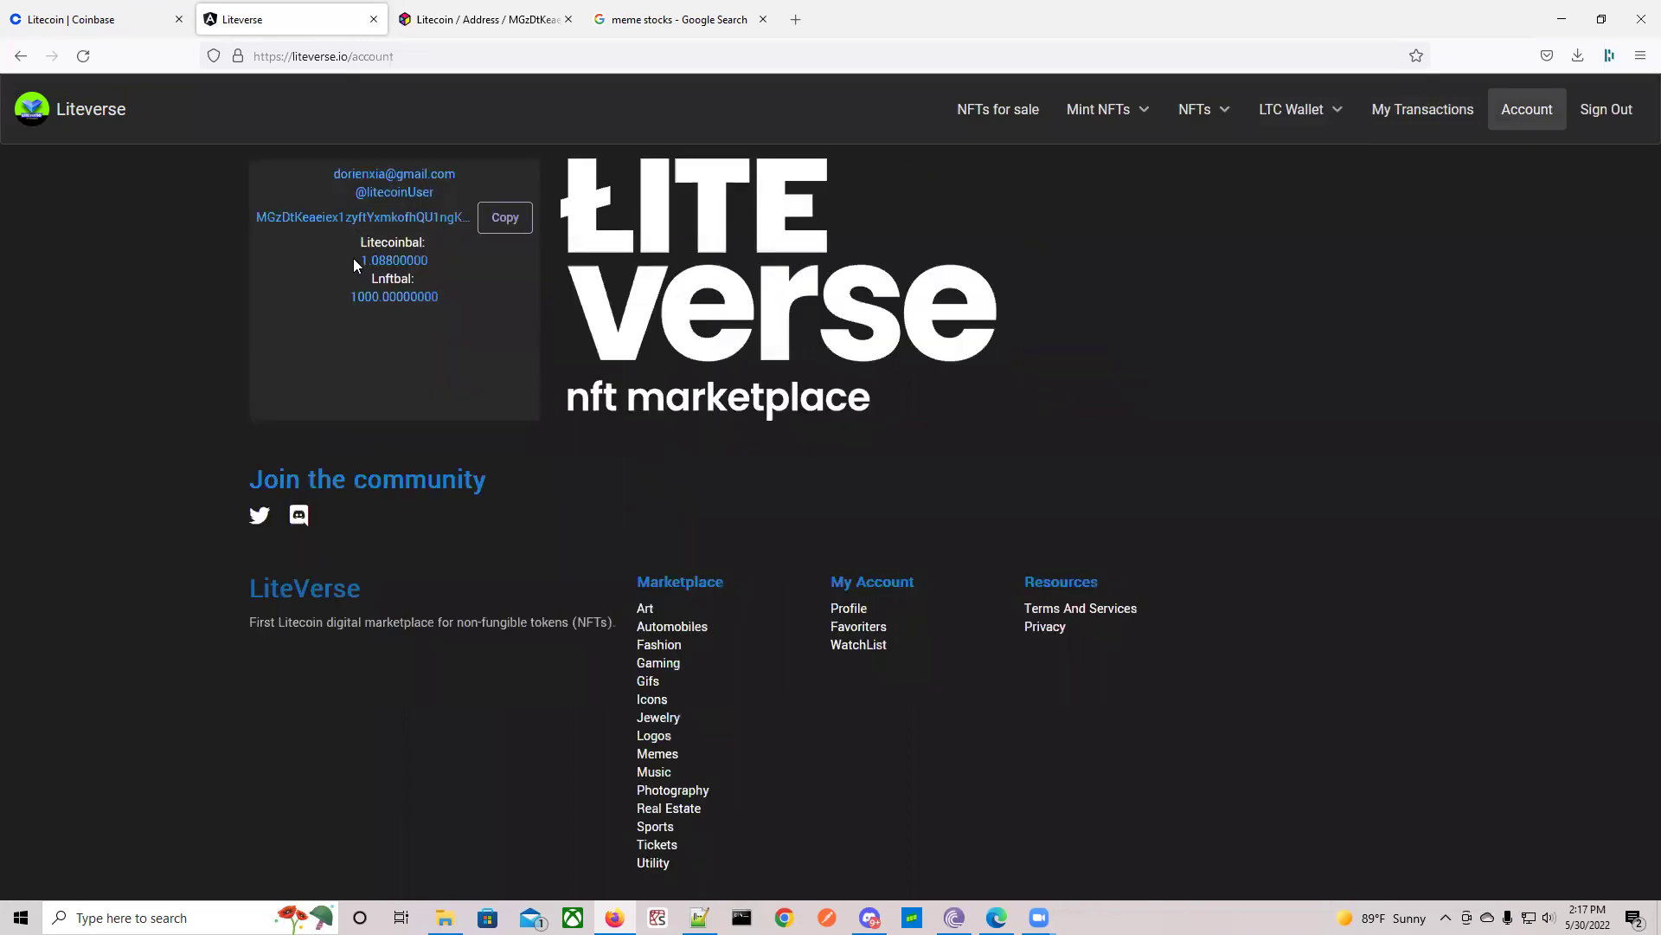
left_click(1340, 112)
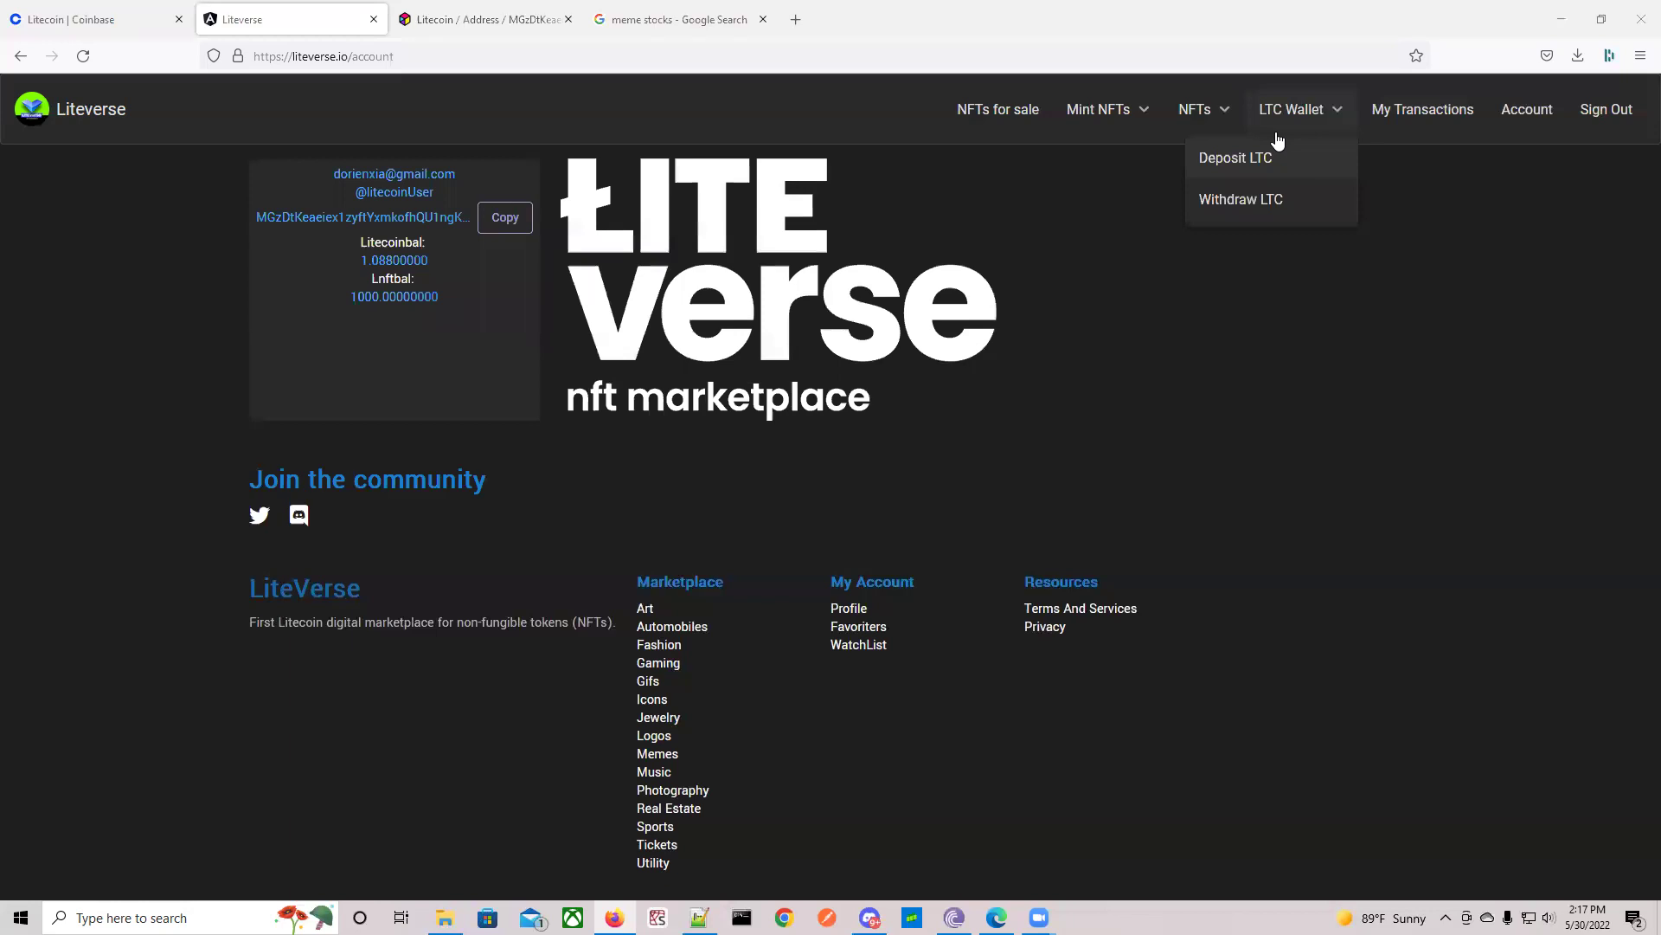
left_click(1241, 199)
Submit a 1.2 LTC withdrawal to the Coinbase address, rejected for insufficient Litecoin balance.
left_click(673, 242)
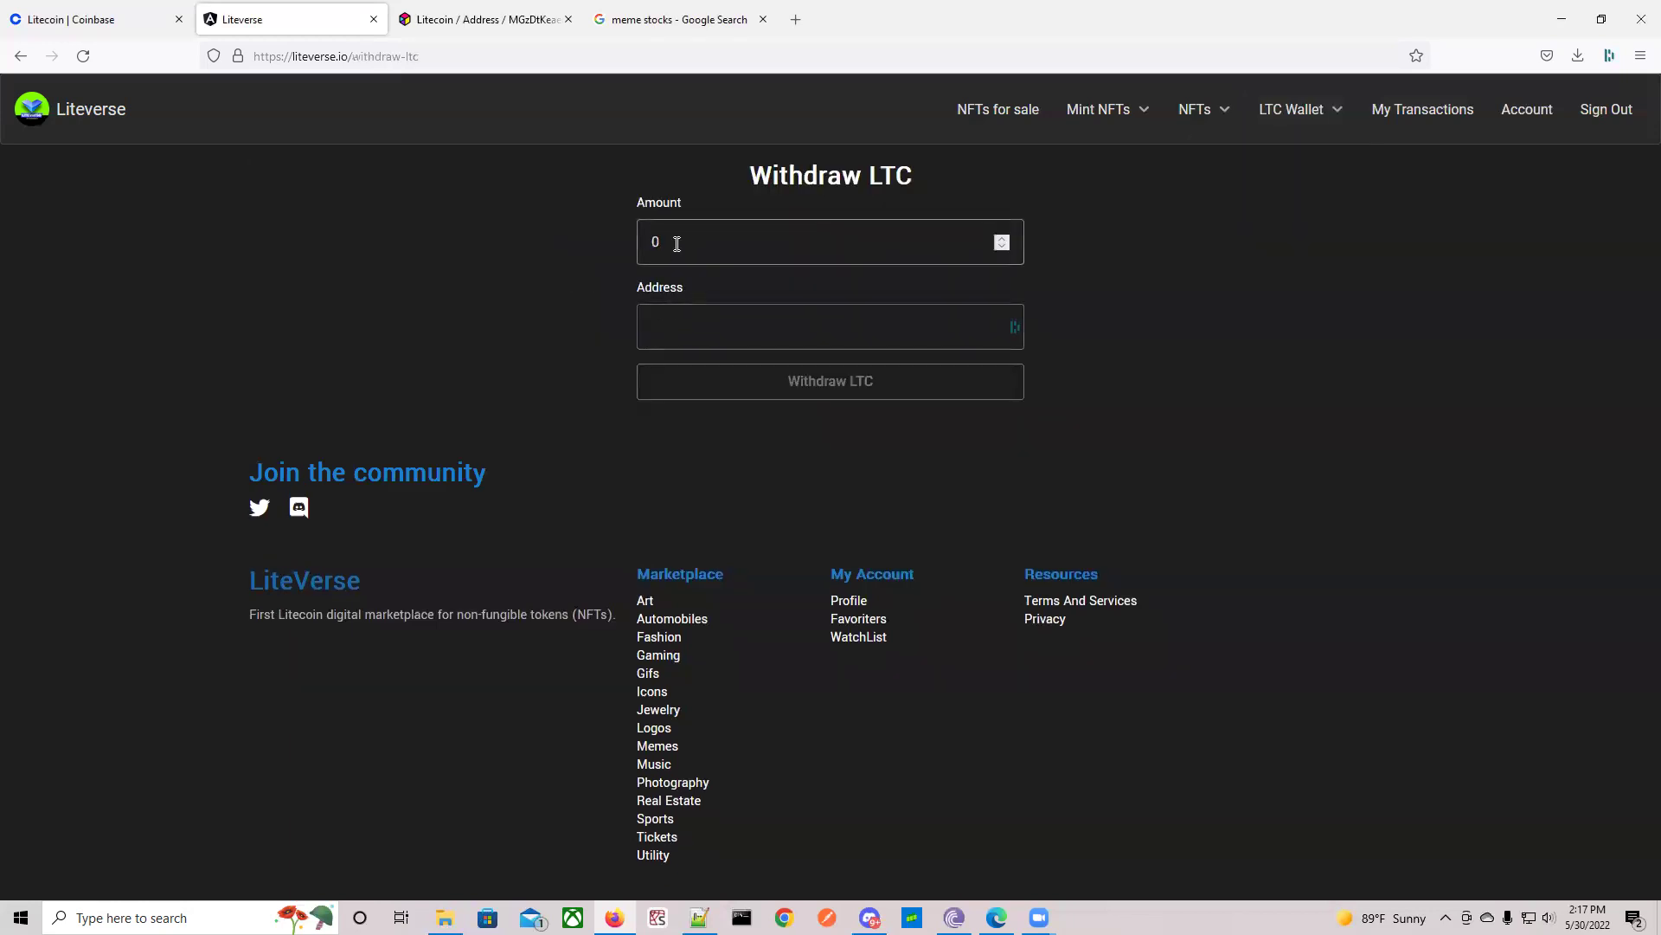
type("1.0088")
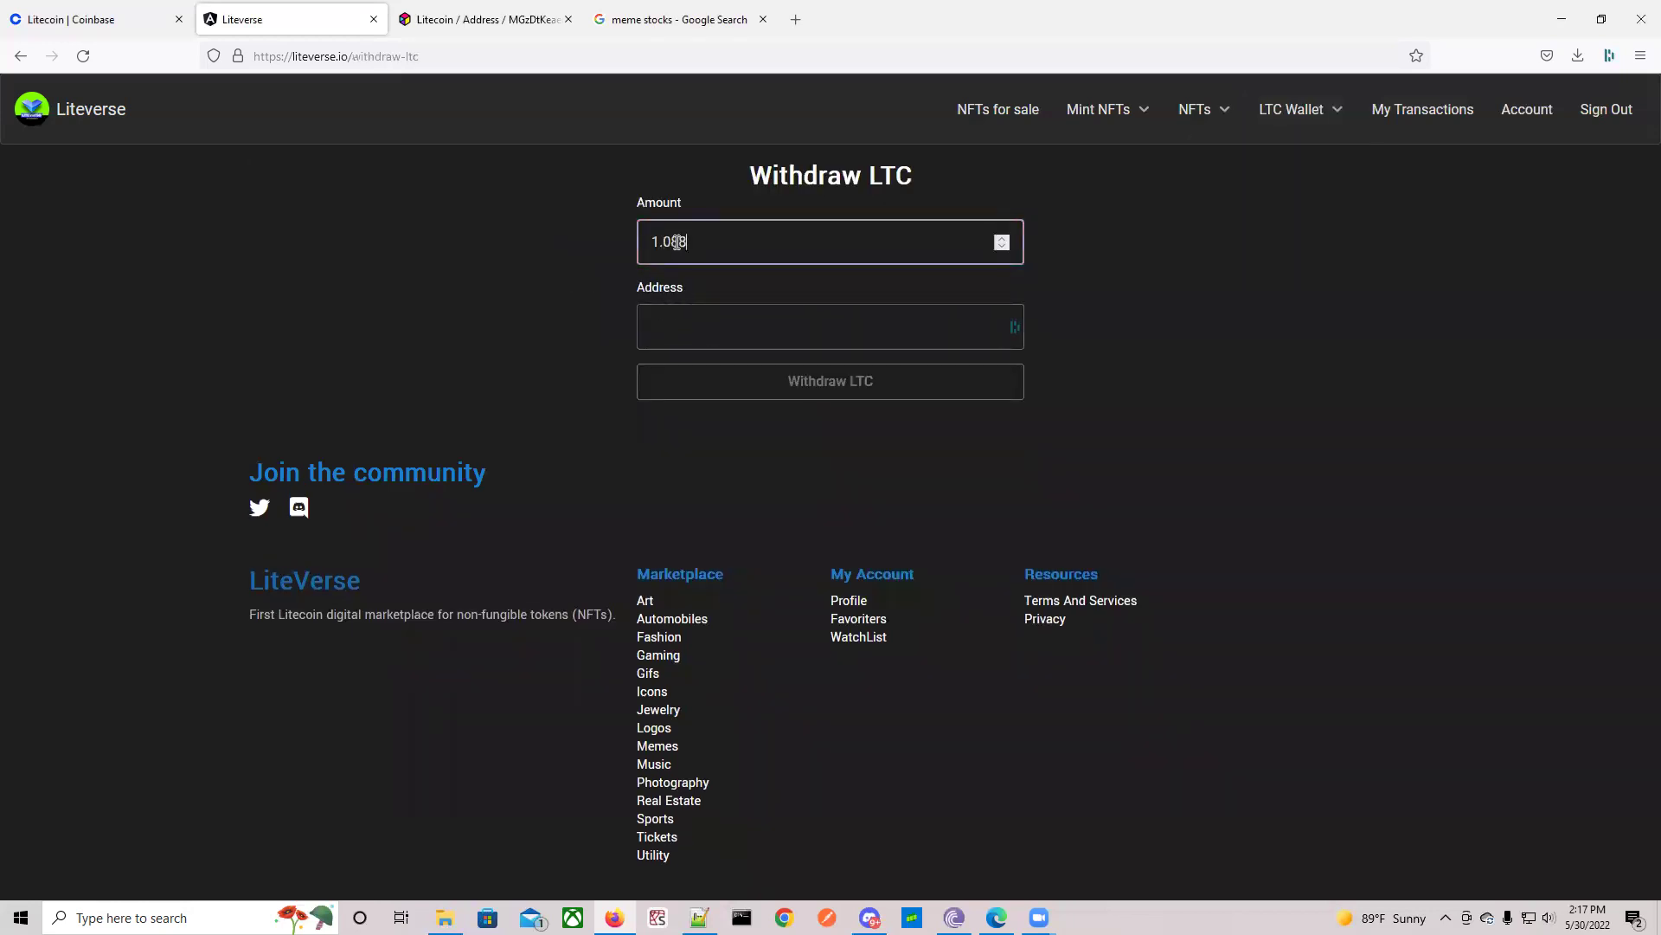
key("Tab")
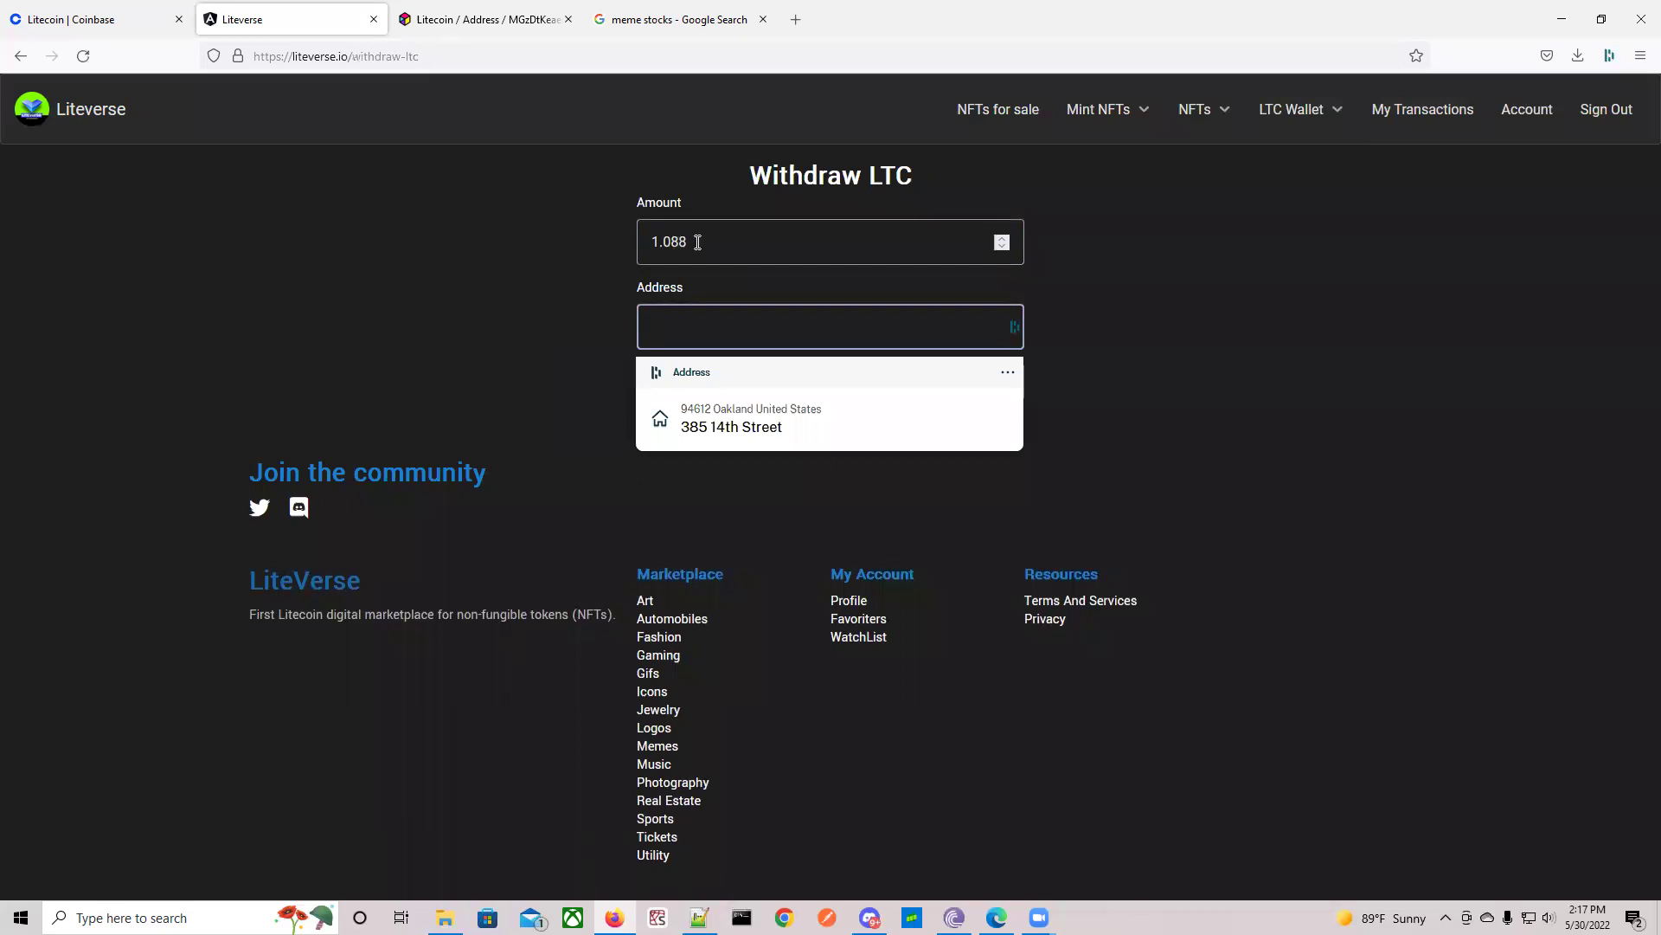
key("ctrl+v")
left_click(693, 240)
key("BackSpace")
key("BackSpace")
key("BackSpace")
type("2")
left_click(787, 387)
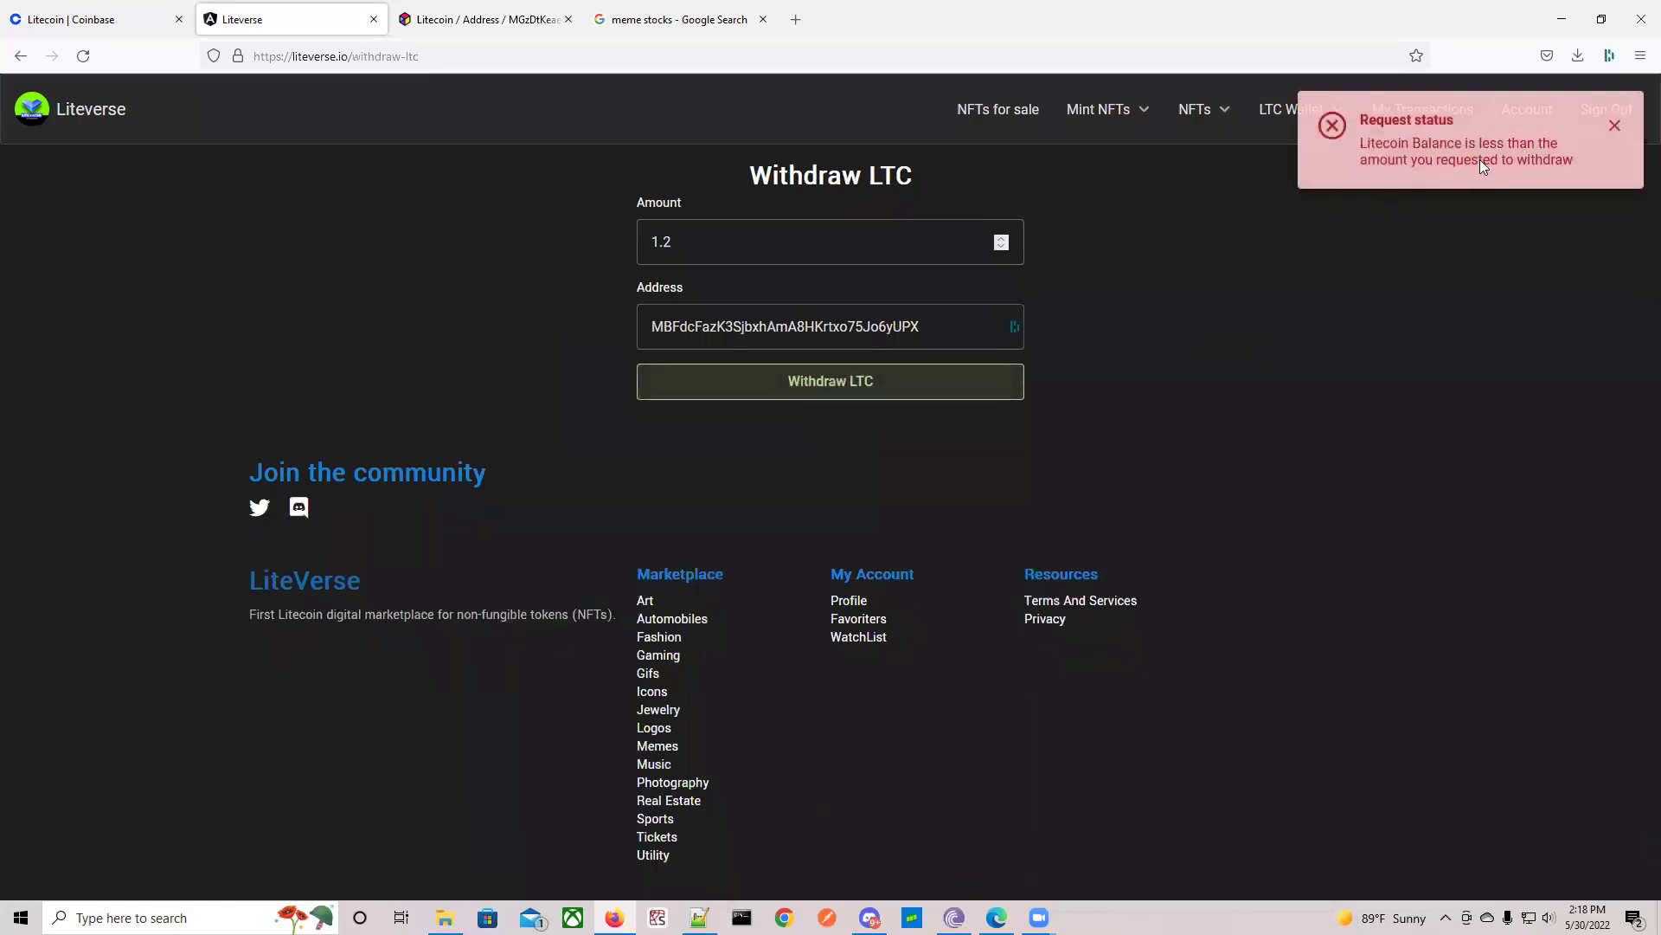
Retry the withdrawal at 1.088 LTC, which also fails for insufficient balance.
left_click(735, 245)
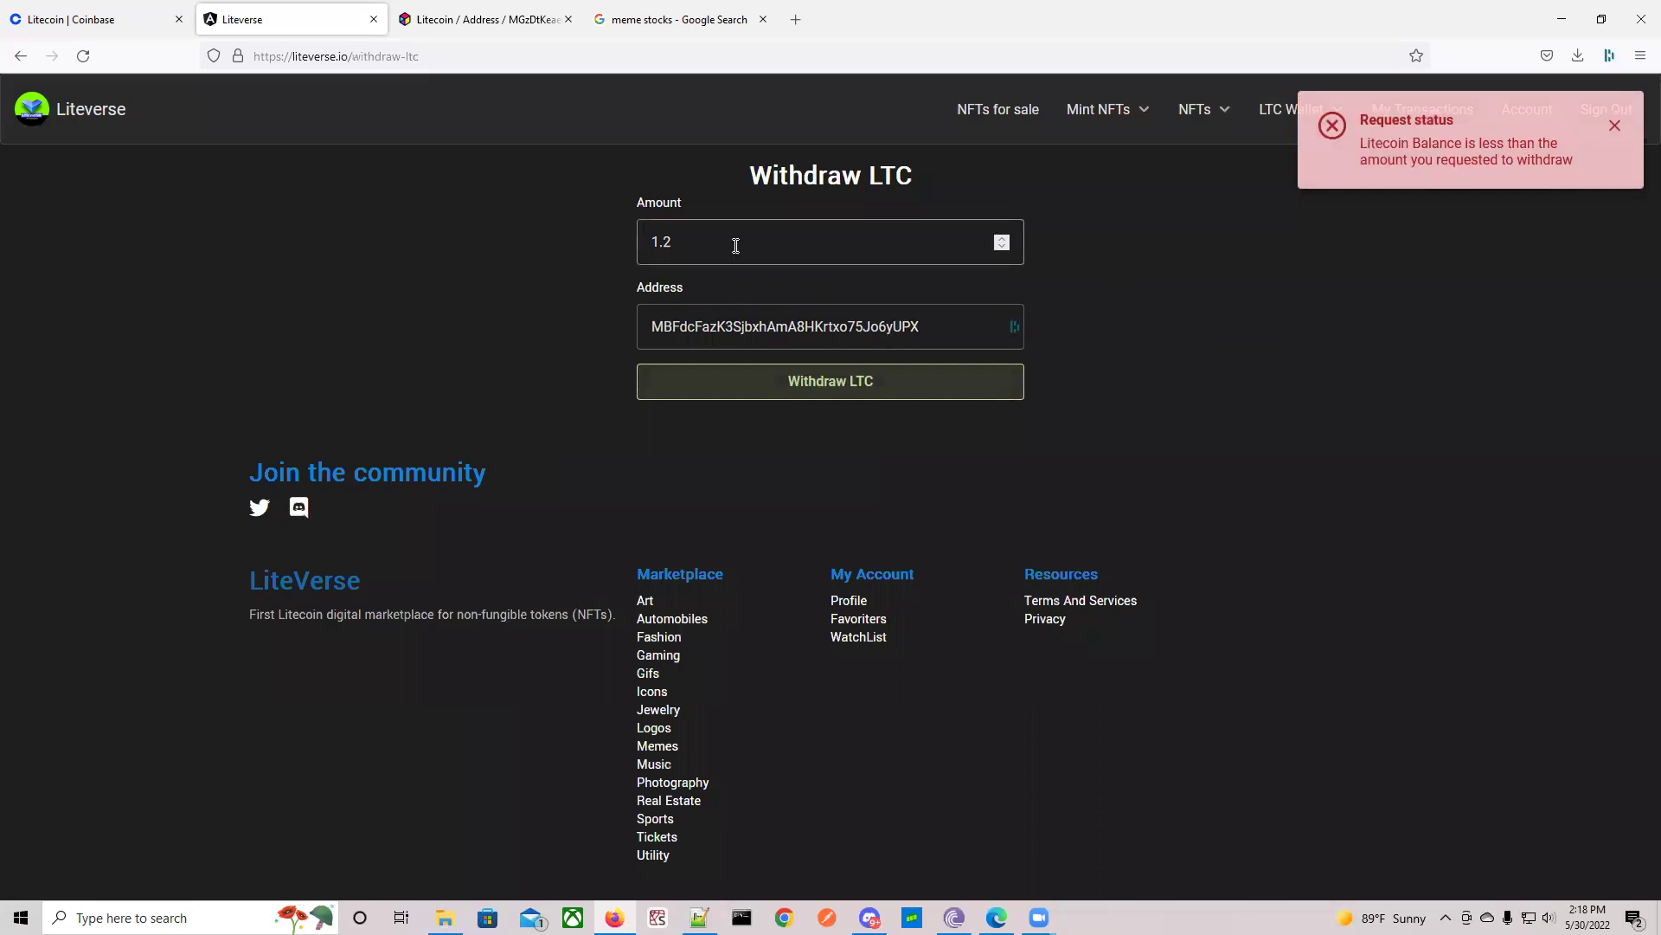
key("BackSpace")
type("08")
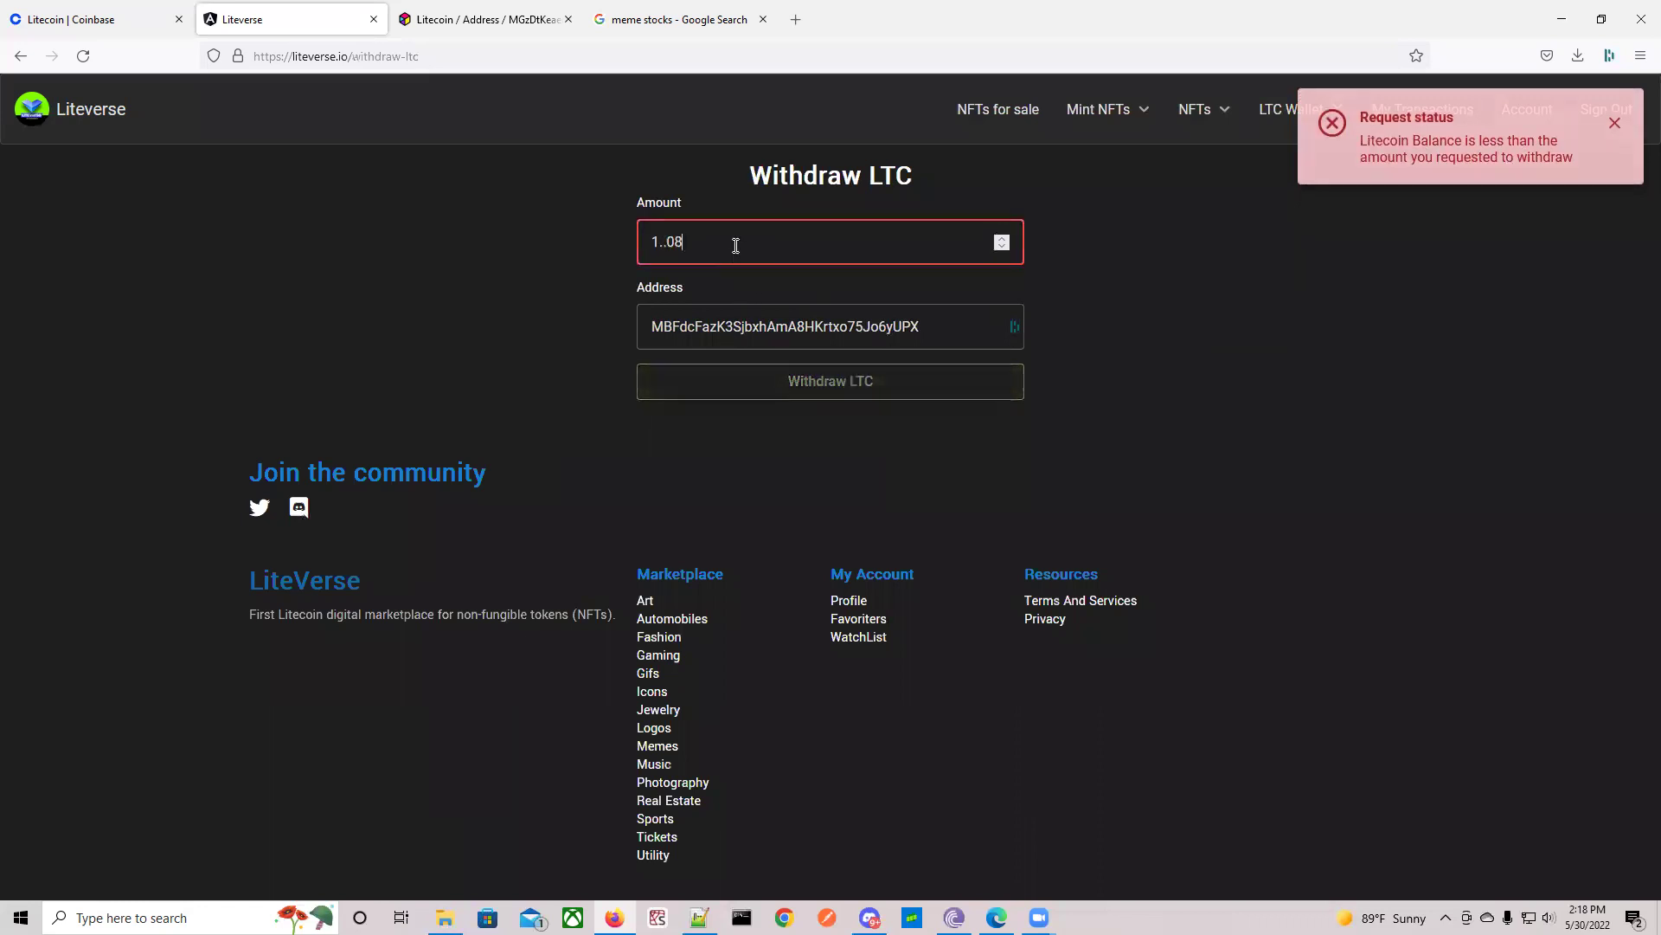
key("BackSpace")
key("BackSpace")
type("088")
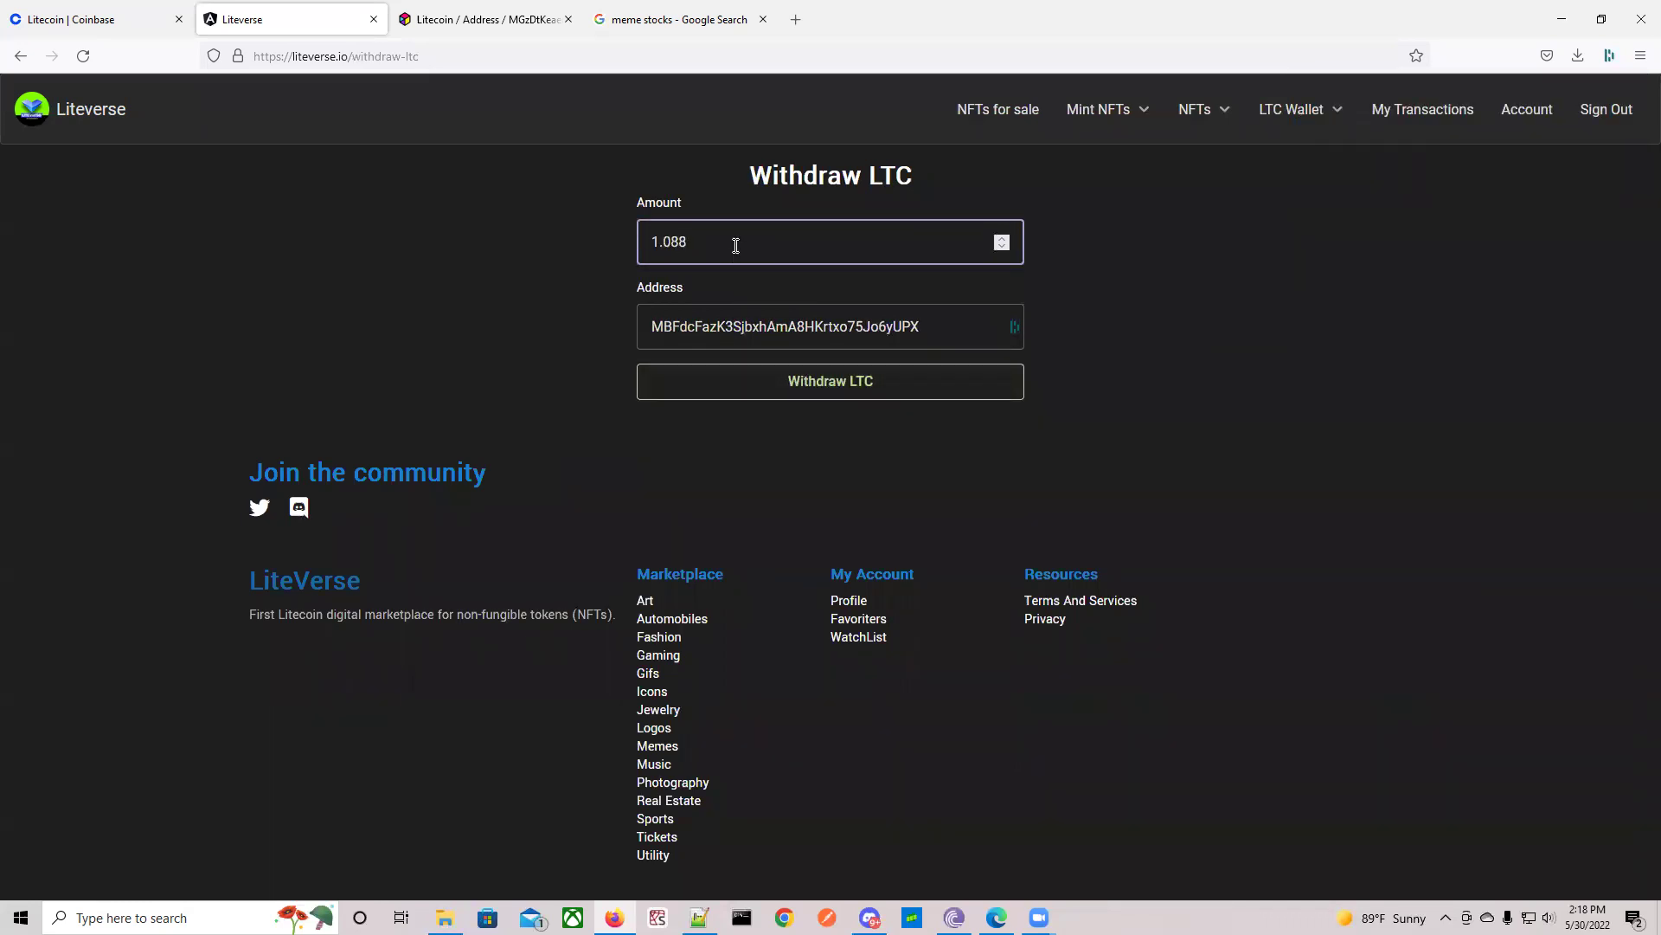
left_click(847, 397)
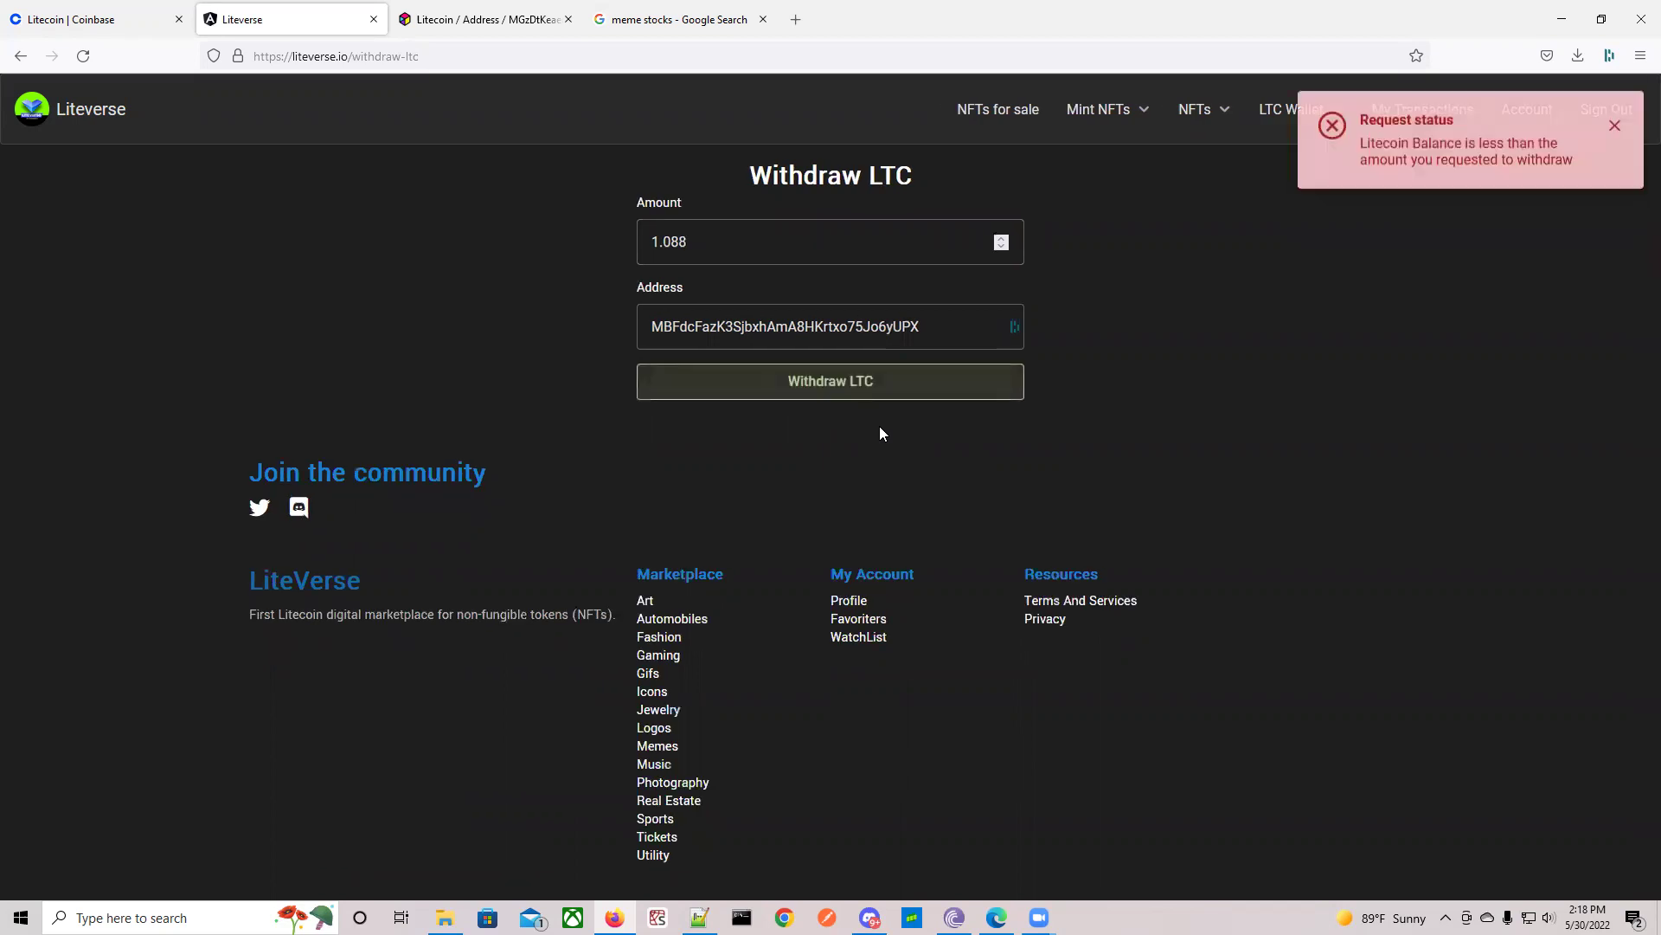
left_click(1614, 134)
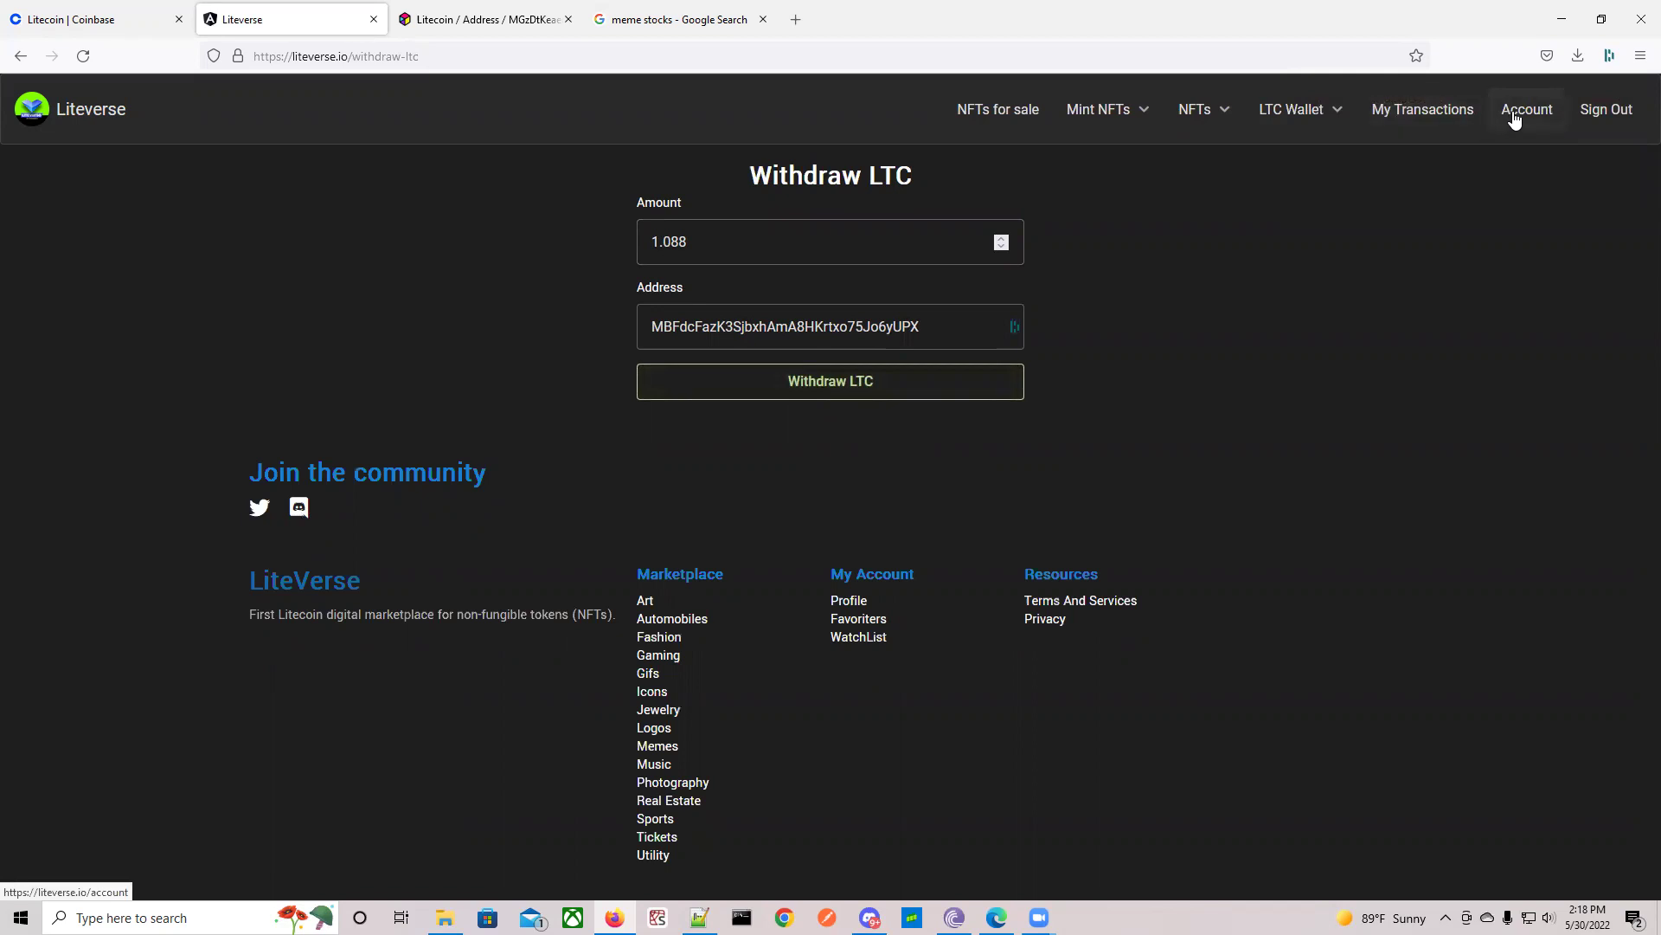
Withdraw 1 LTC to the Coinbase address and view the history showing the 1.00000000 LTC send.
left_click(1507, 127)
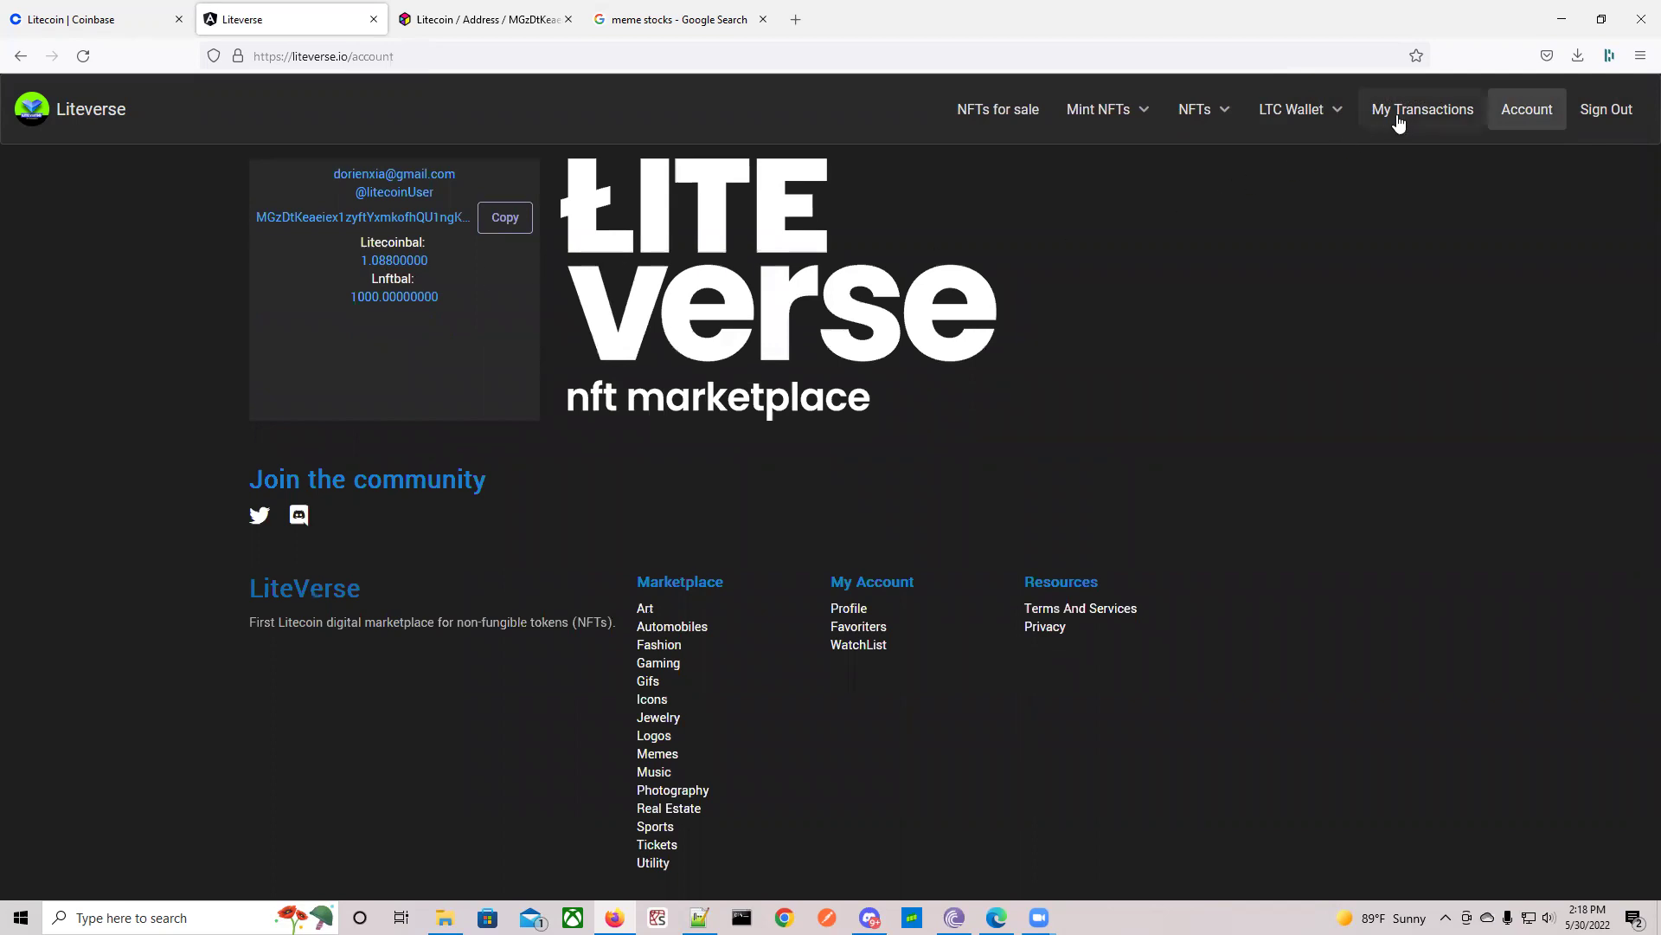
left_click(1319, 119)
left_click(1248, 205)
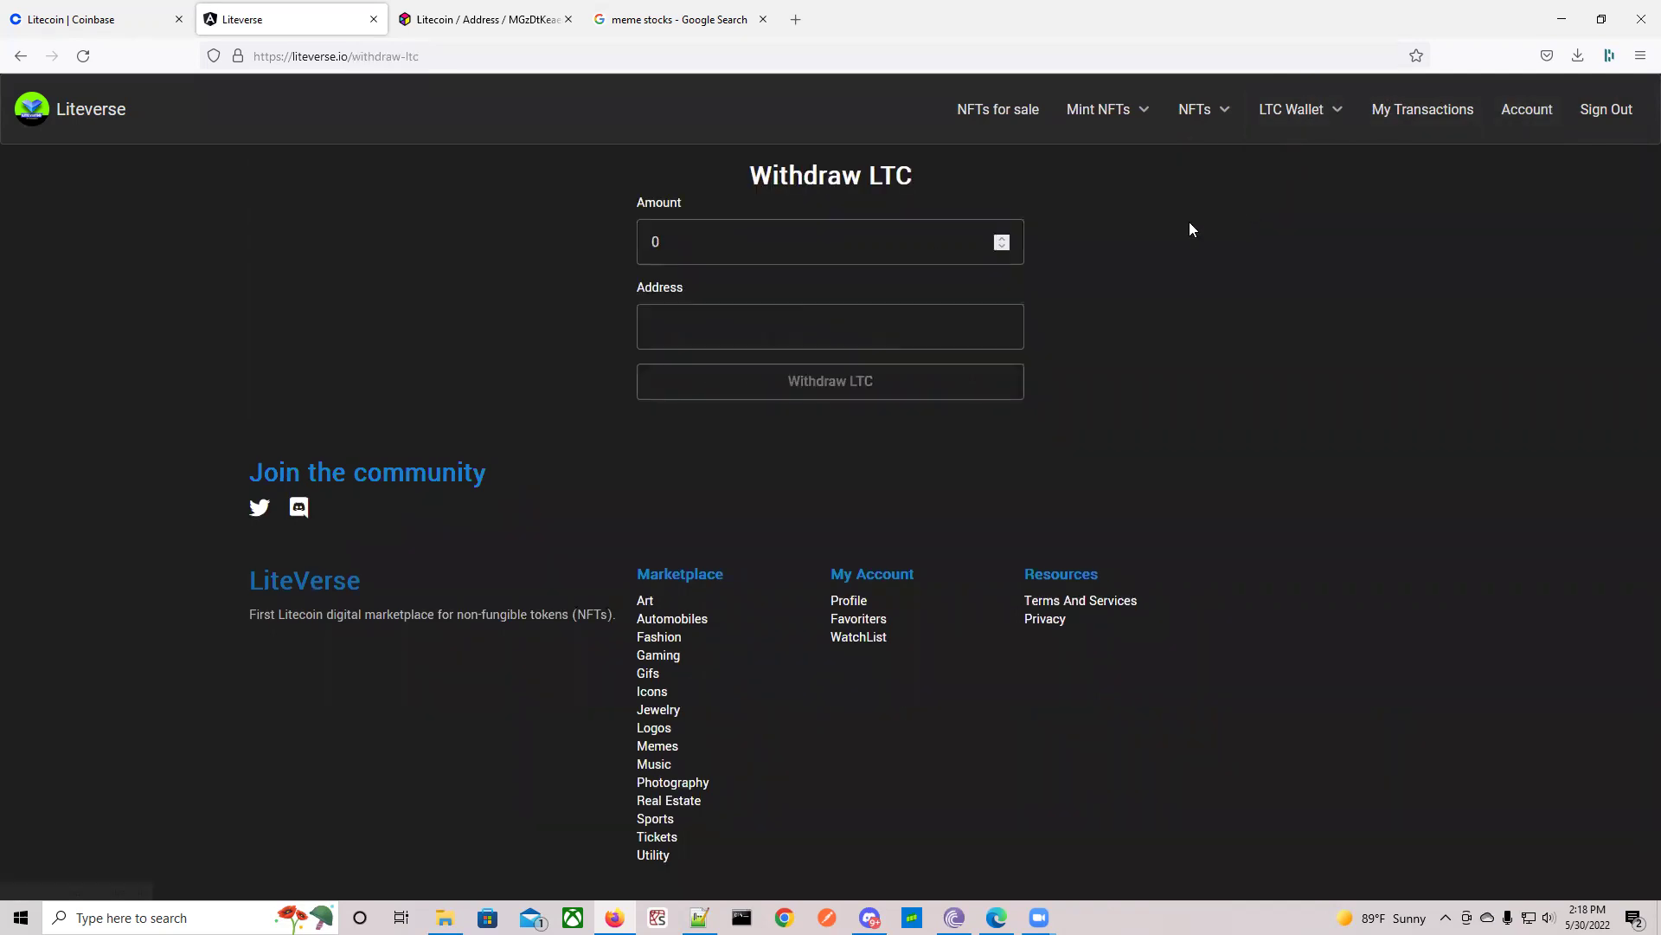
left_click(767, 255)
key("BackSpace")
type("1.5")
key("BackSpace")
key("Tab")
key("ctrl+v")
left_click(817, 398)
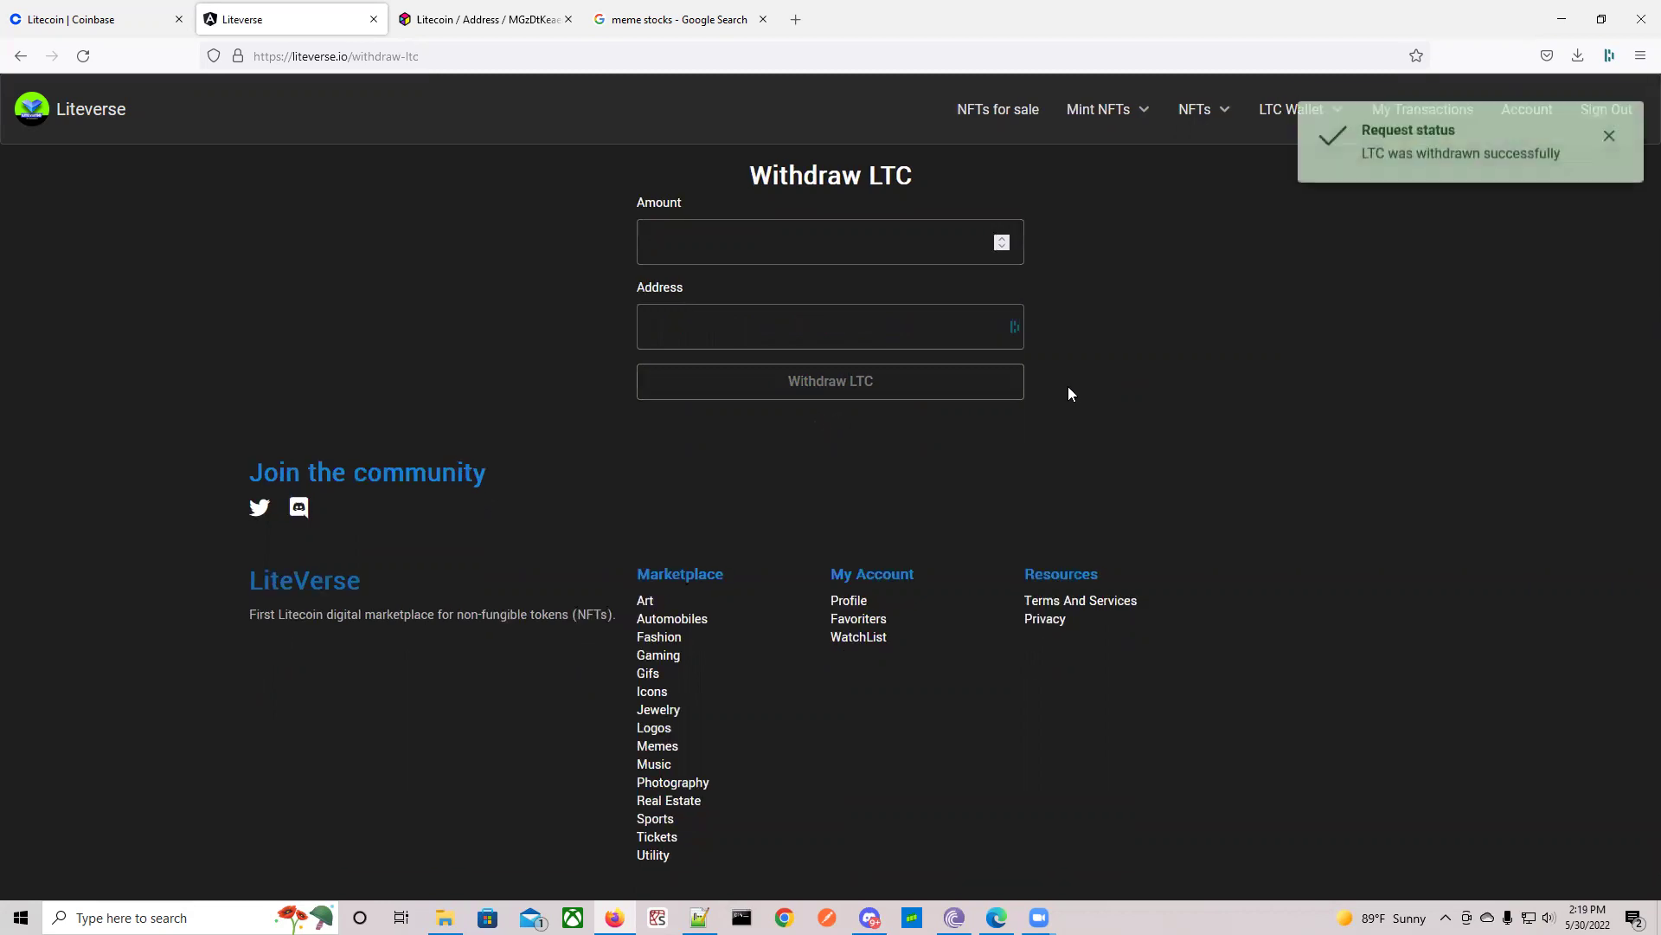
left_click(1610, 129)
left_click(1403, 110)
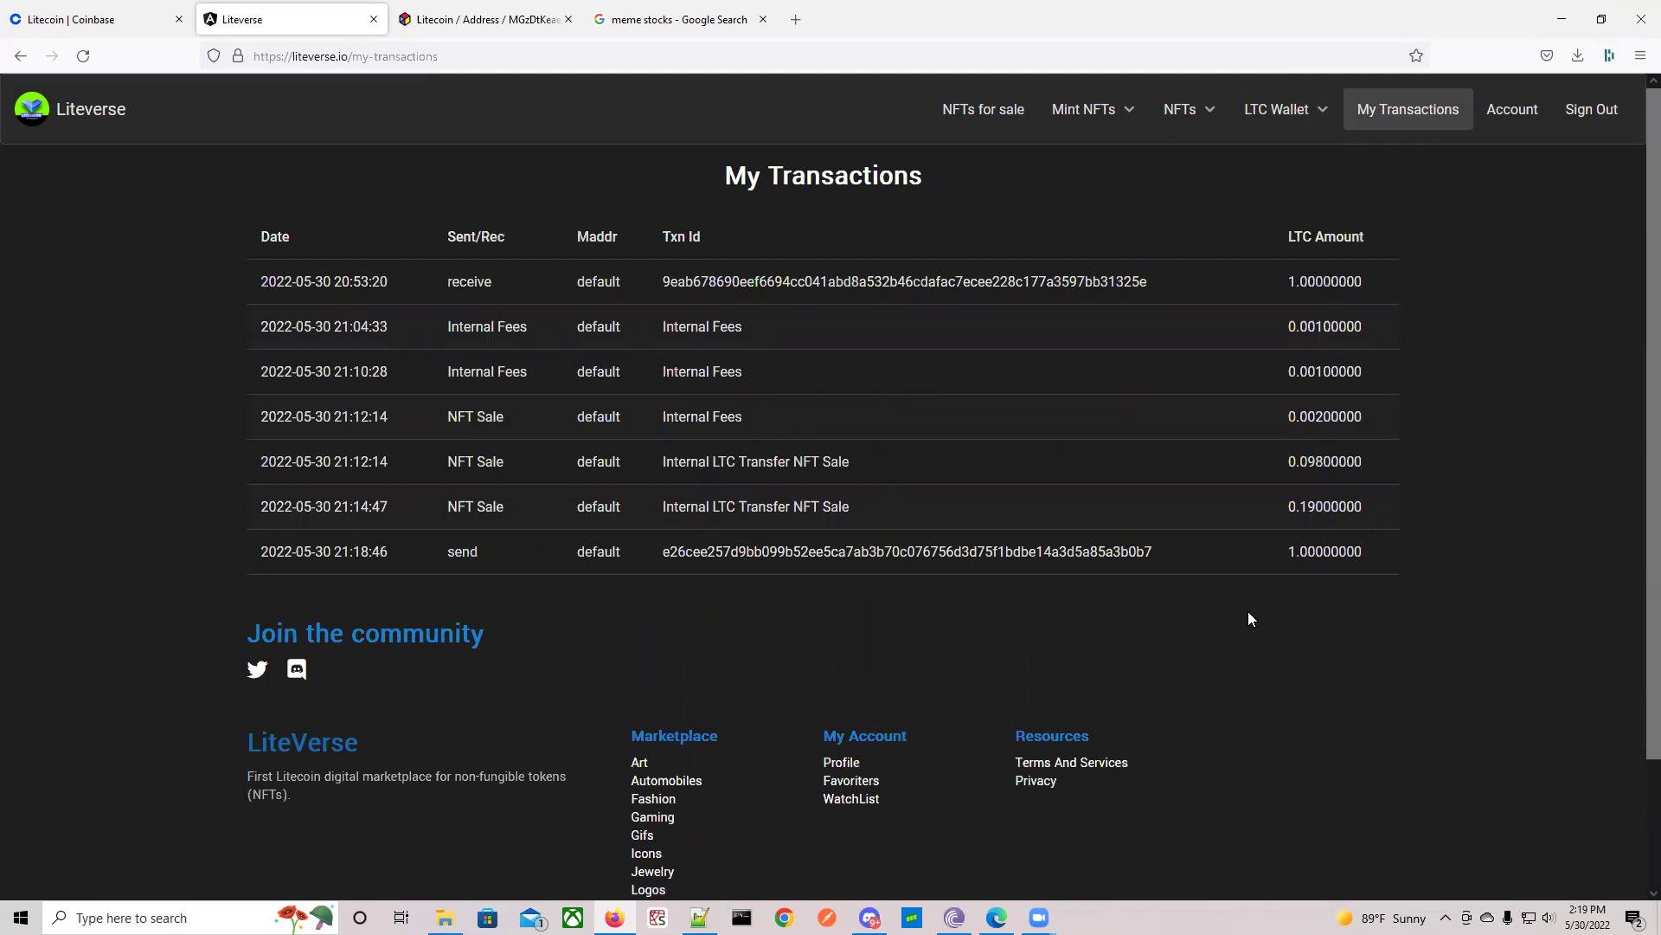
Open the Account page, showing the Litecoin balance down to 0.08800000.
left_click(1512, 109)
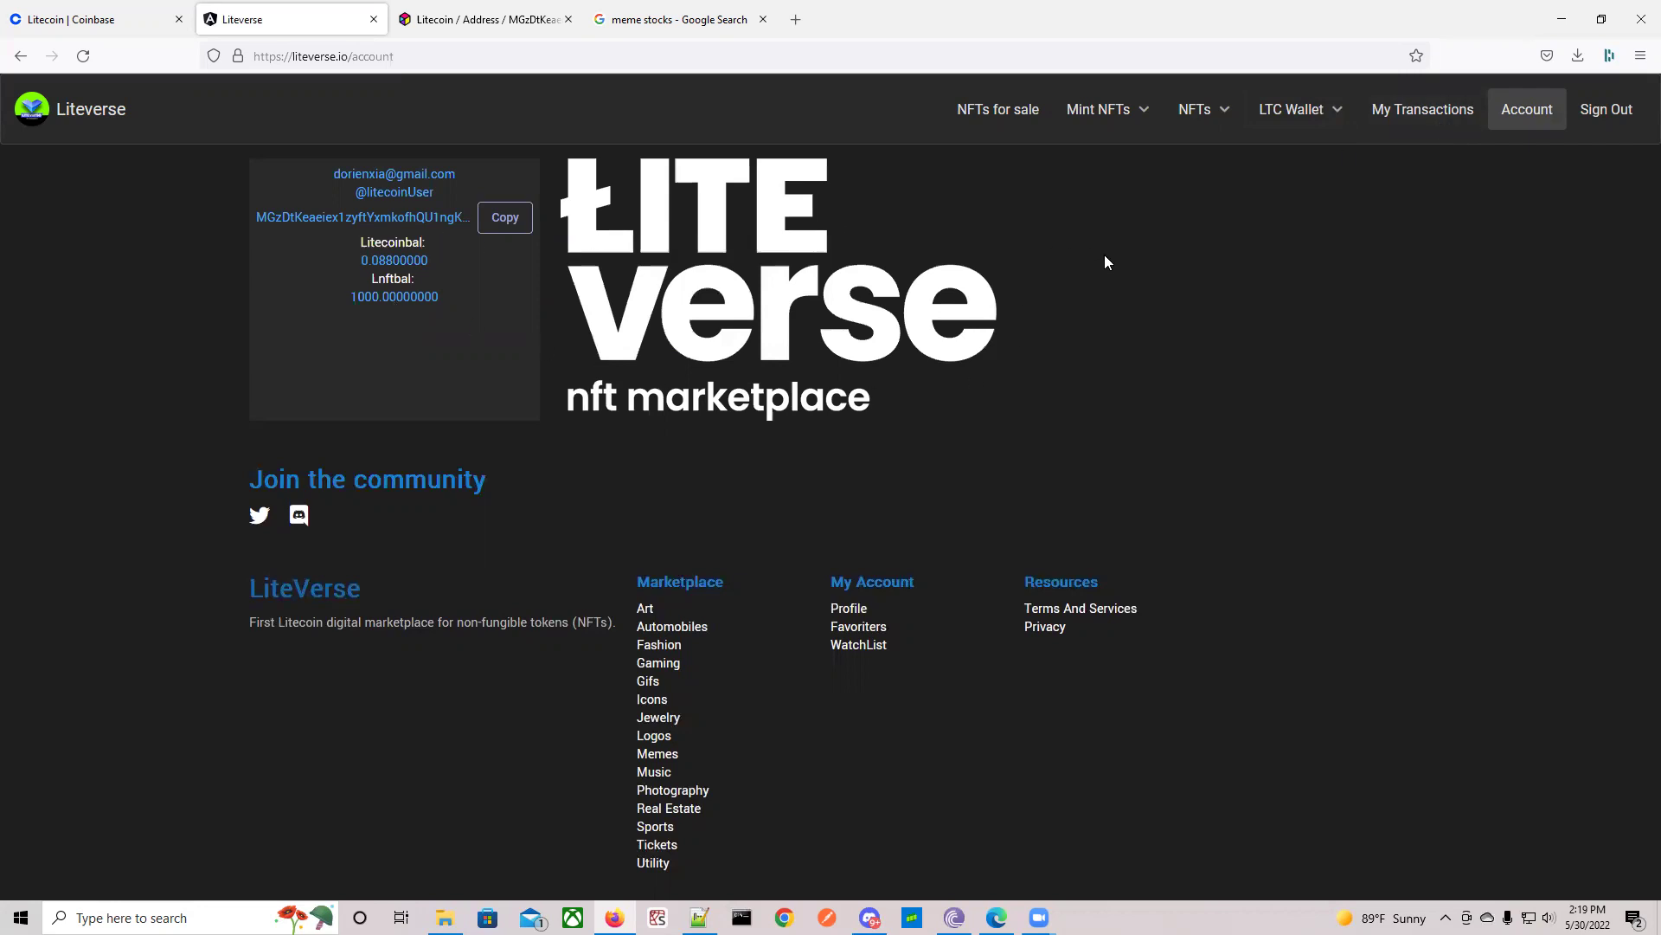
Browse the NFTs for sale listing, then return to the account overview.
left_click(972, 109)
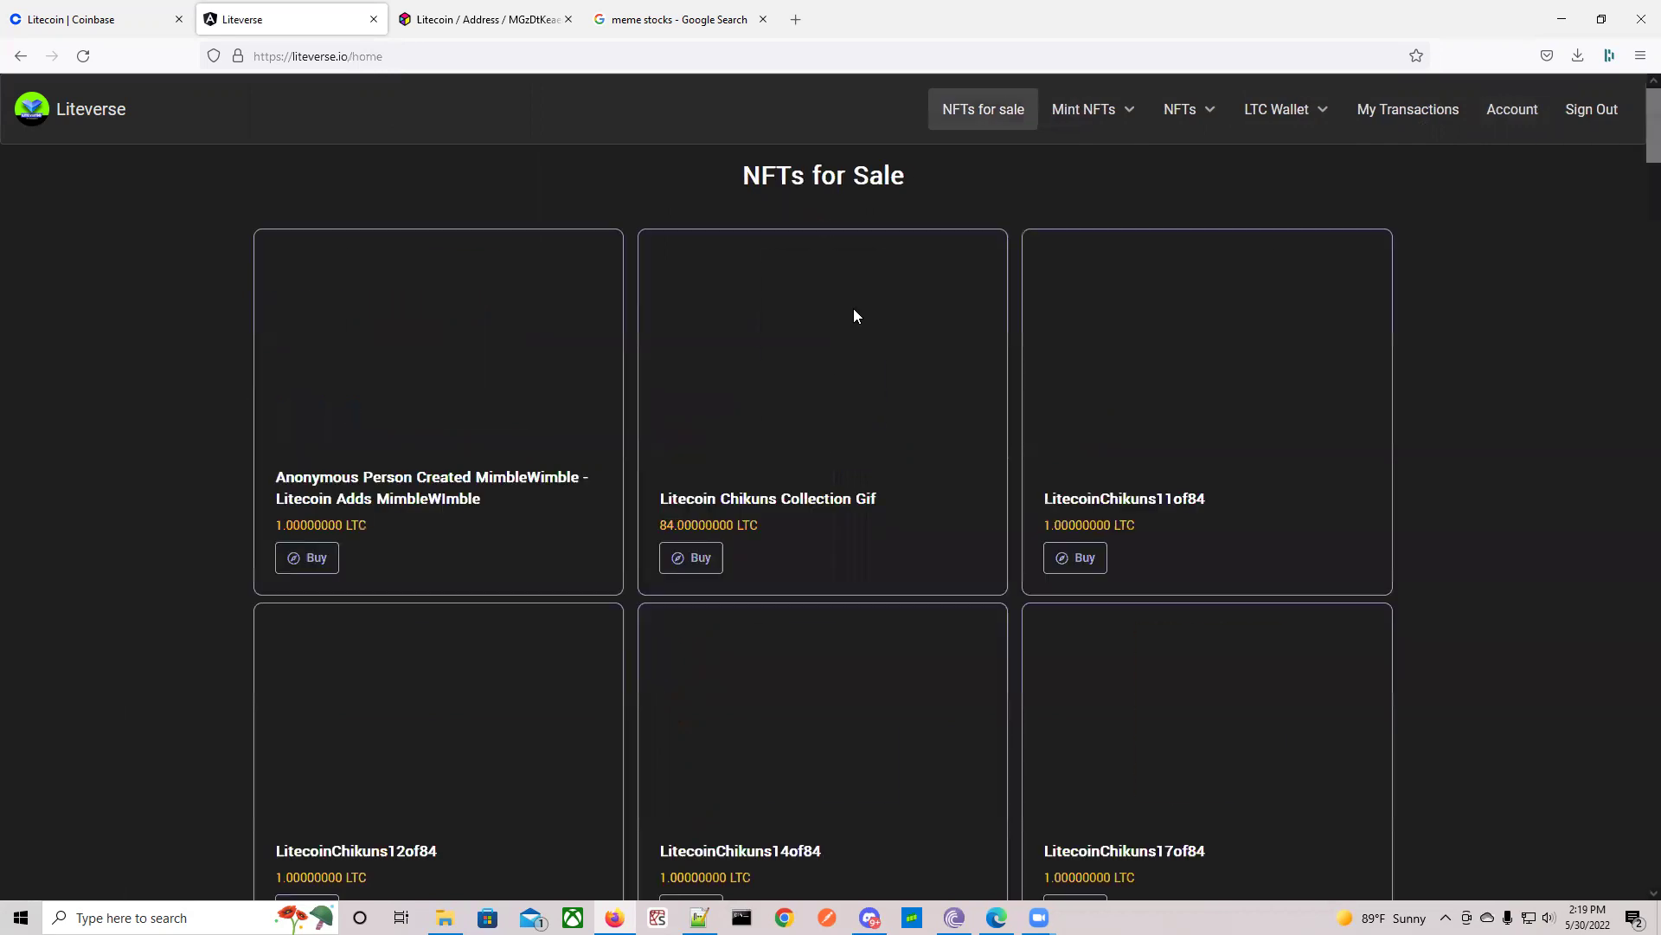
scroll(999, 396, "down", 1)
scroll(998, 396, "up", 1)
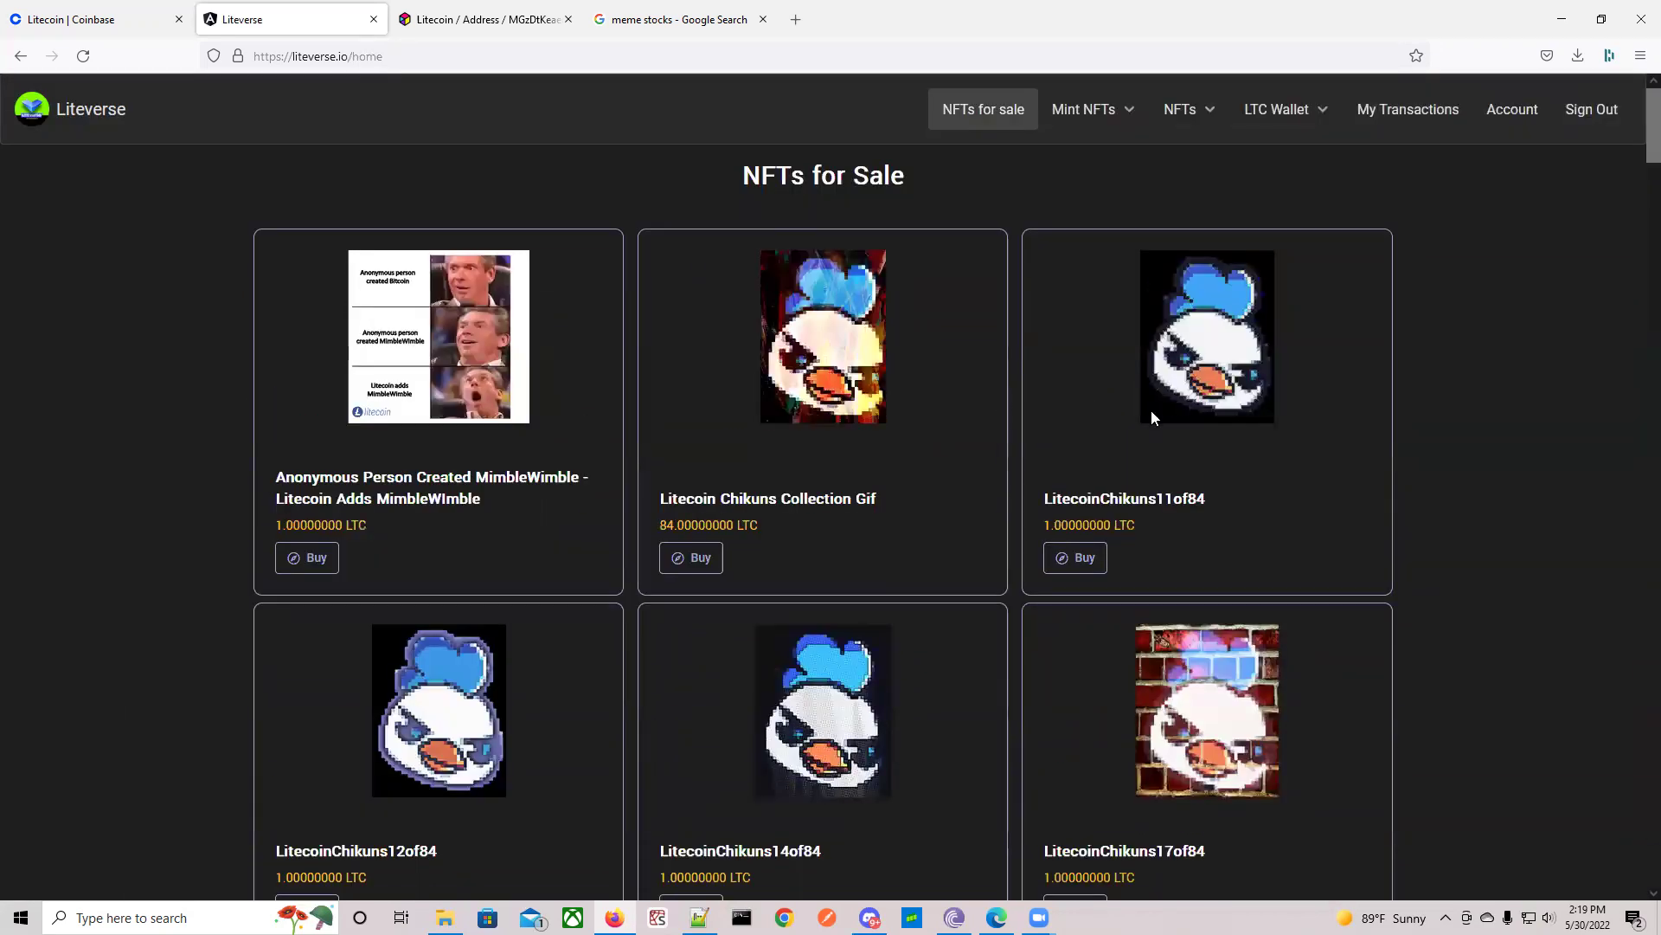
left_click(1504, 117)
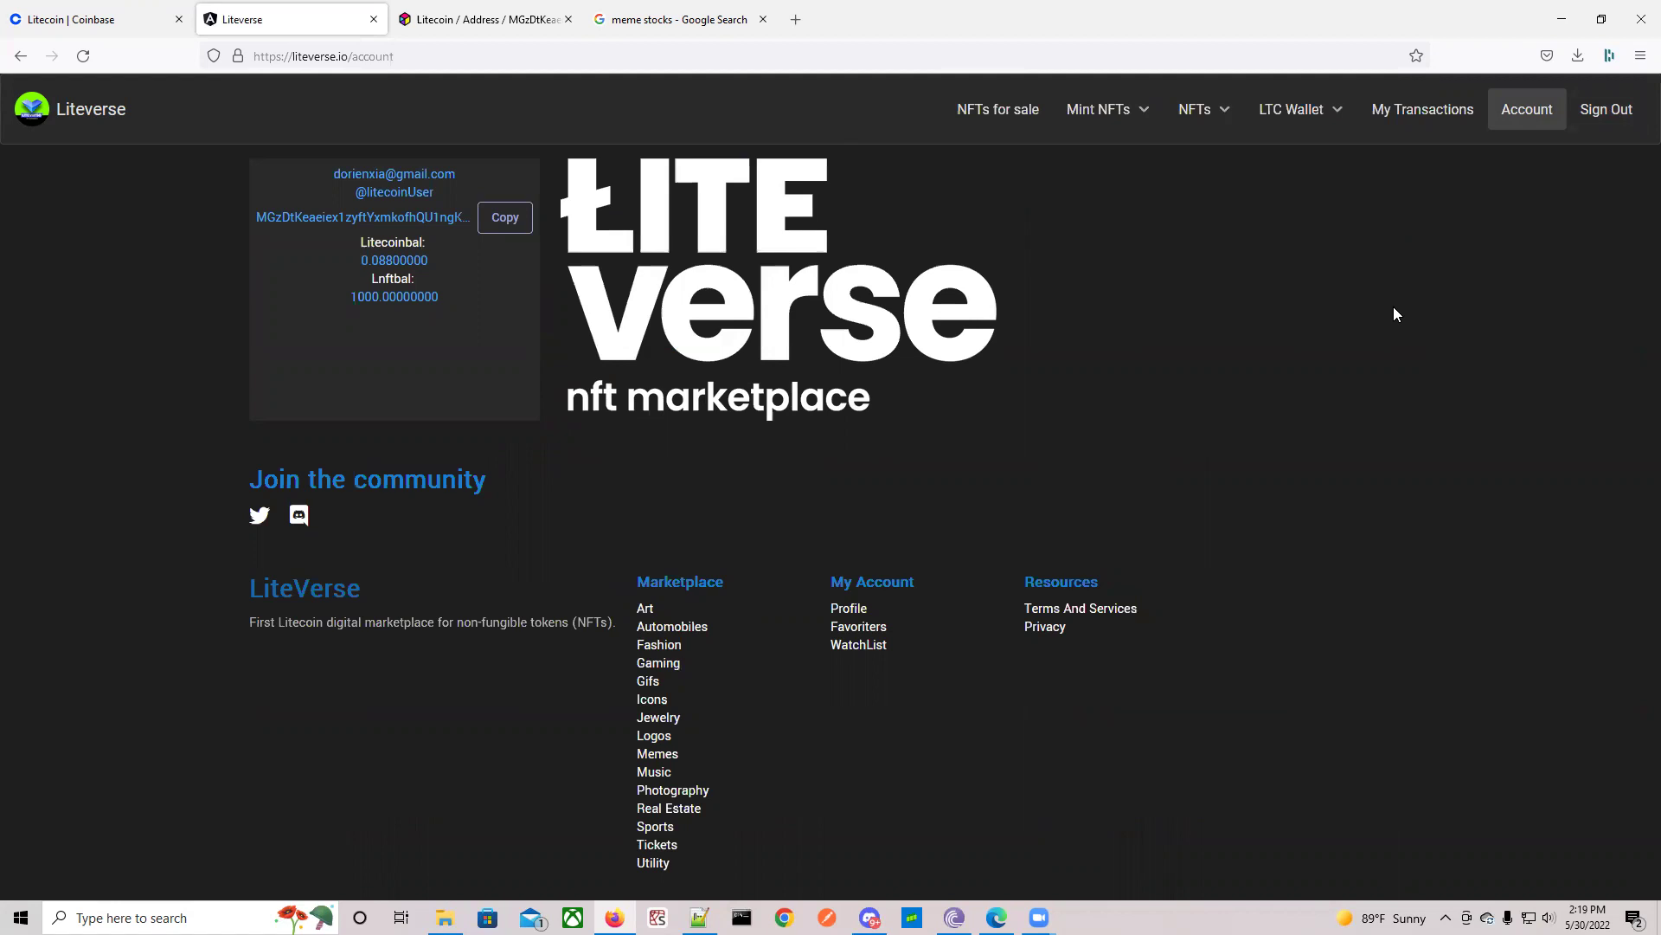
Check My NFTs, listing only the 'some name' NFT, then copy this account's wallet address.
left_click(1210, 111)
left_click(1168, 212)
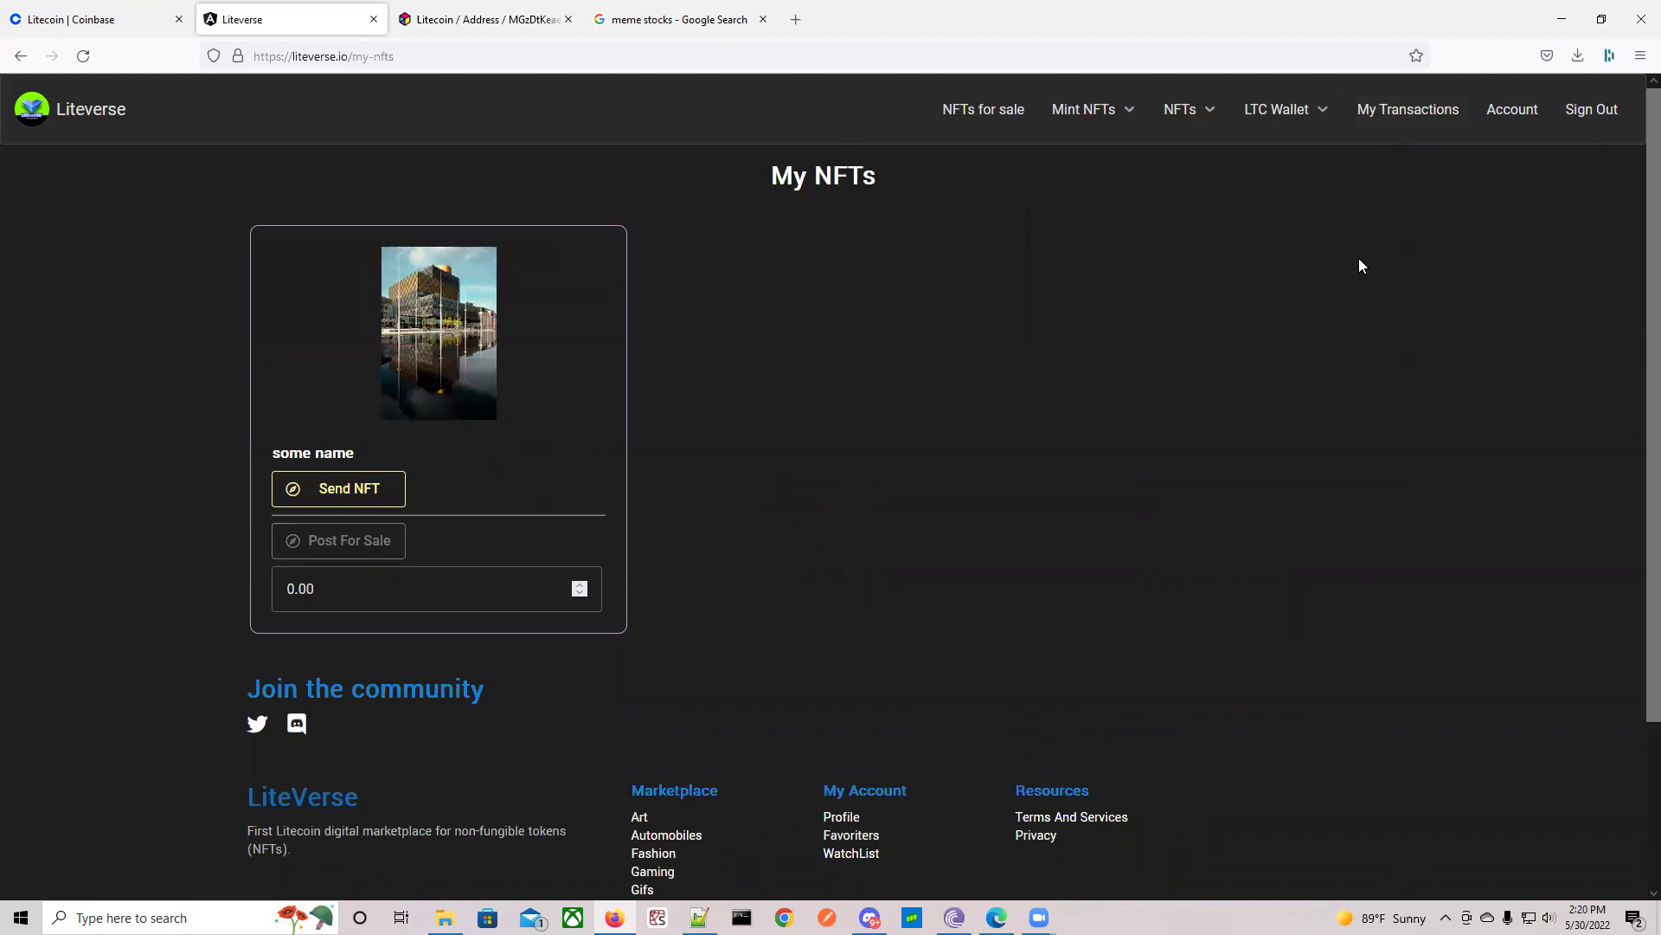
left_click(1507, 111)
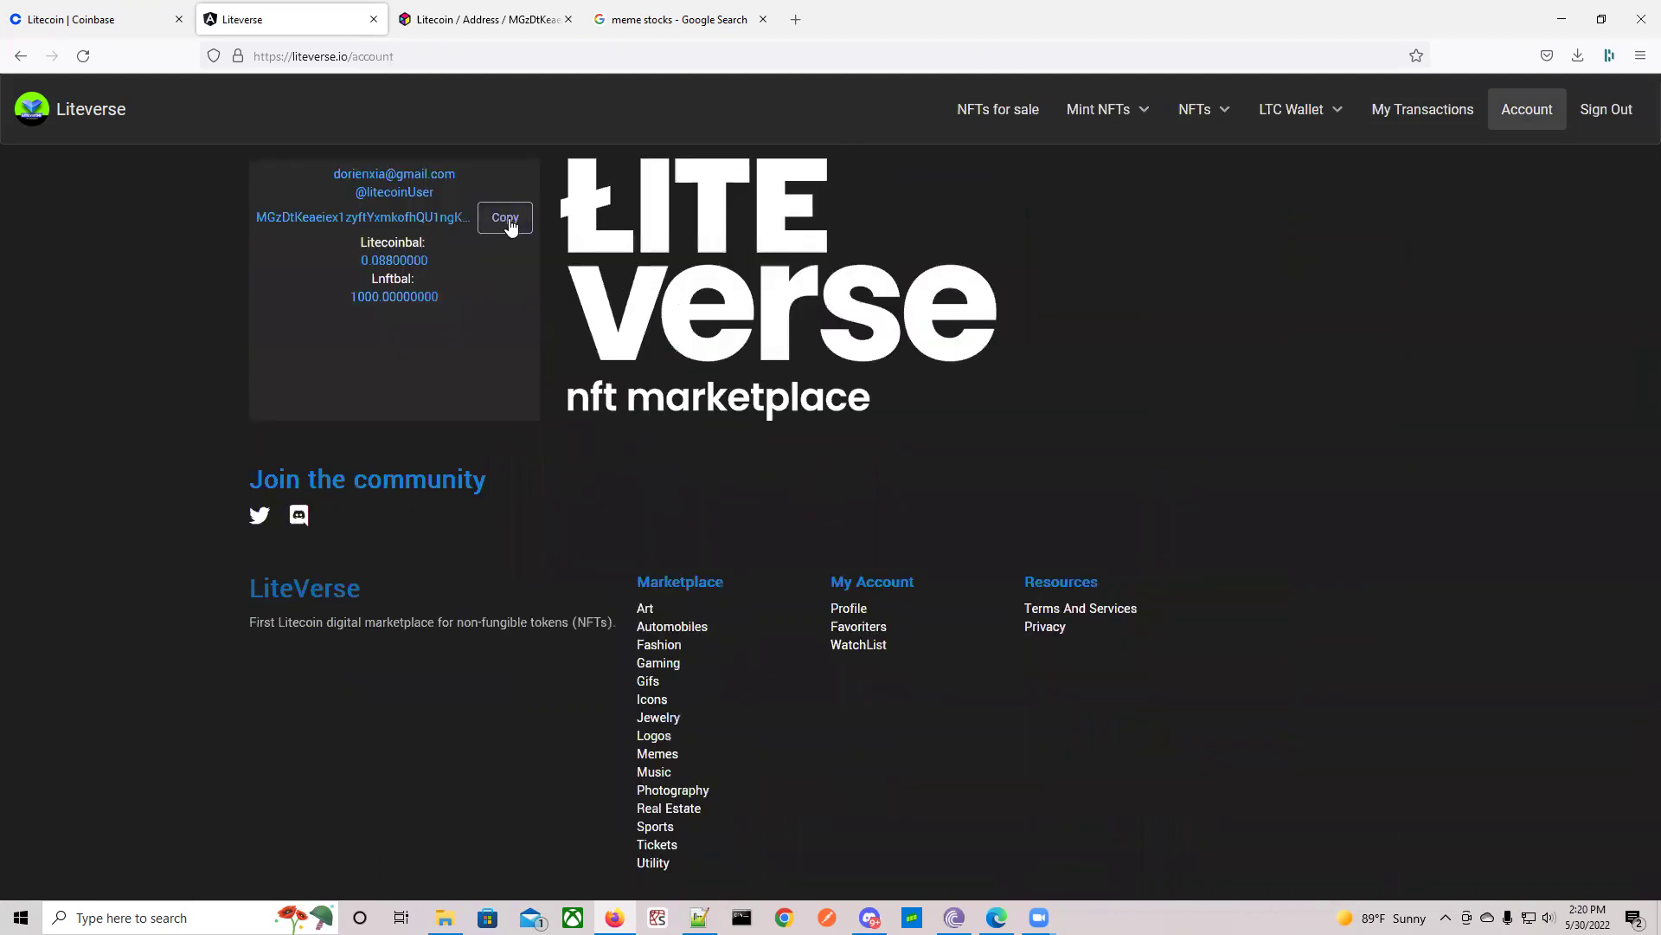
left_click(509, 222)
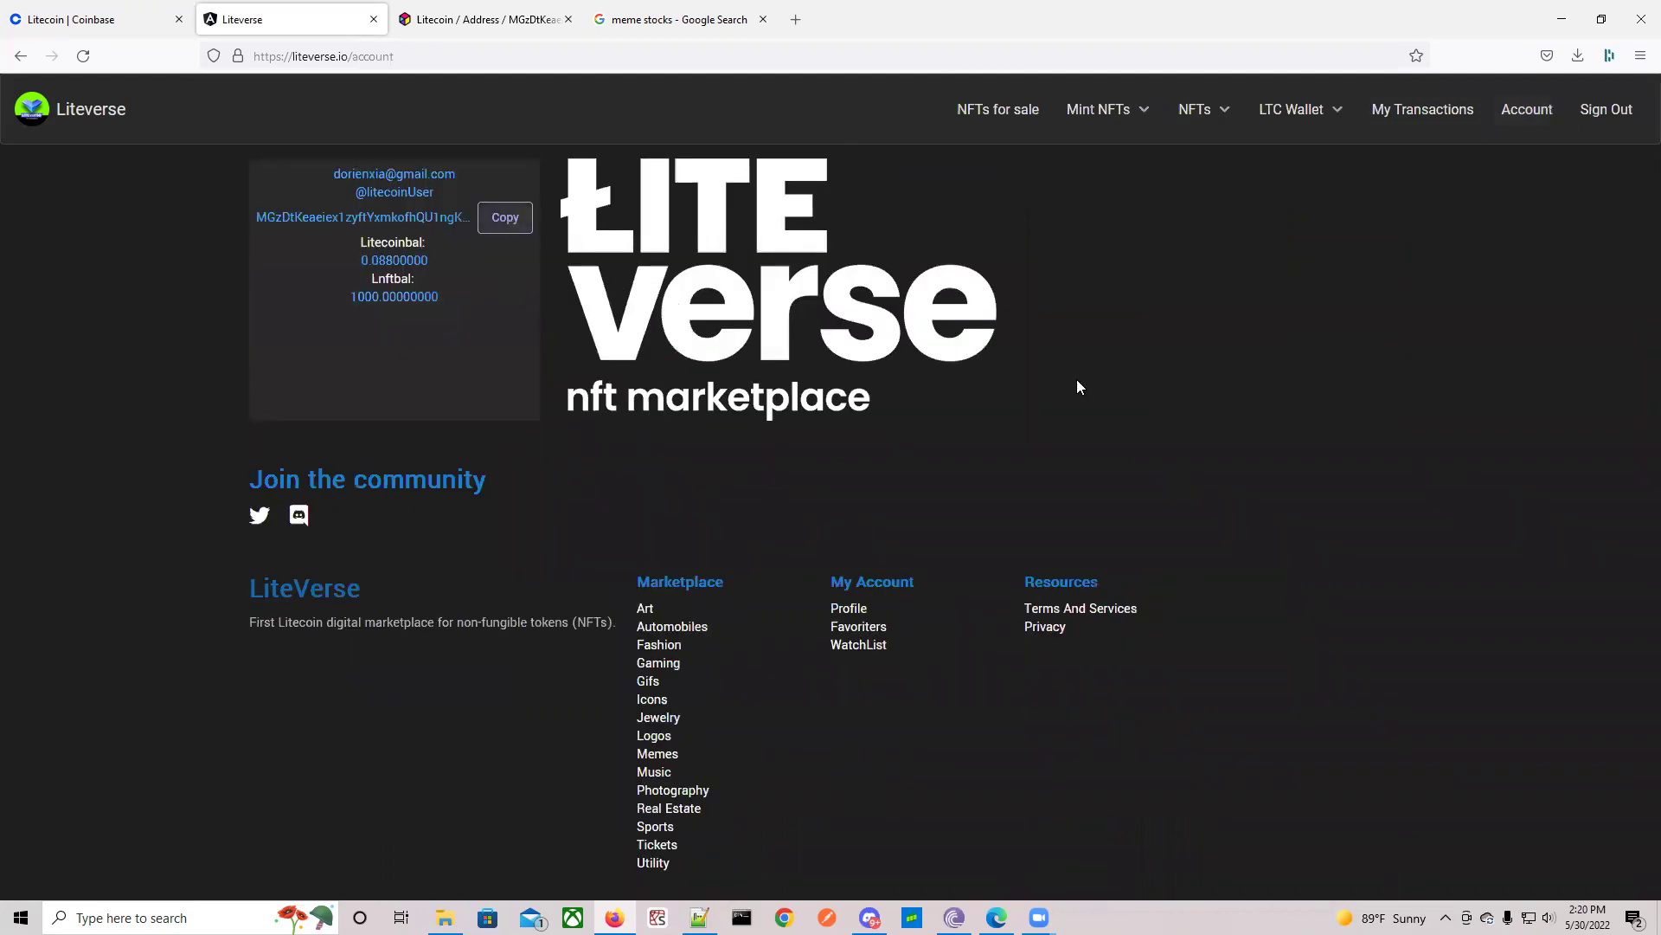
Sign out and log back in with another saved account.
left_click(1608, 110)
left_click(820, 237)
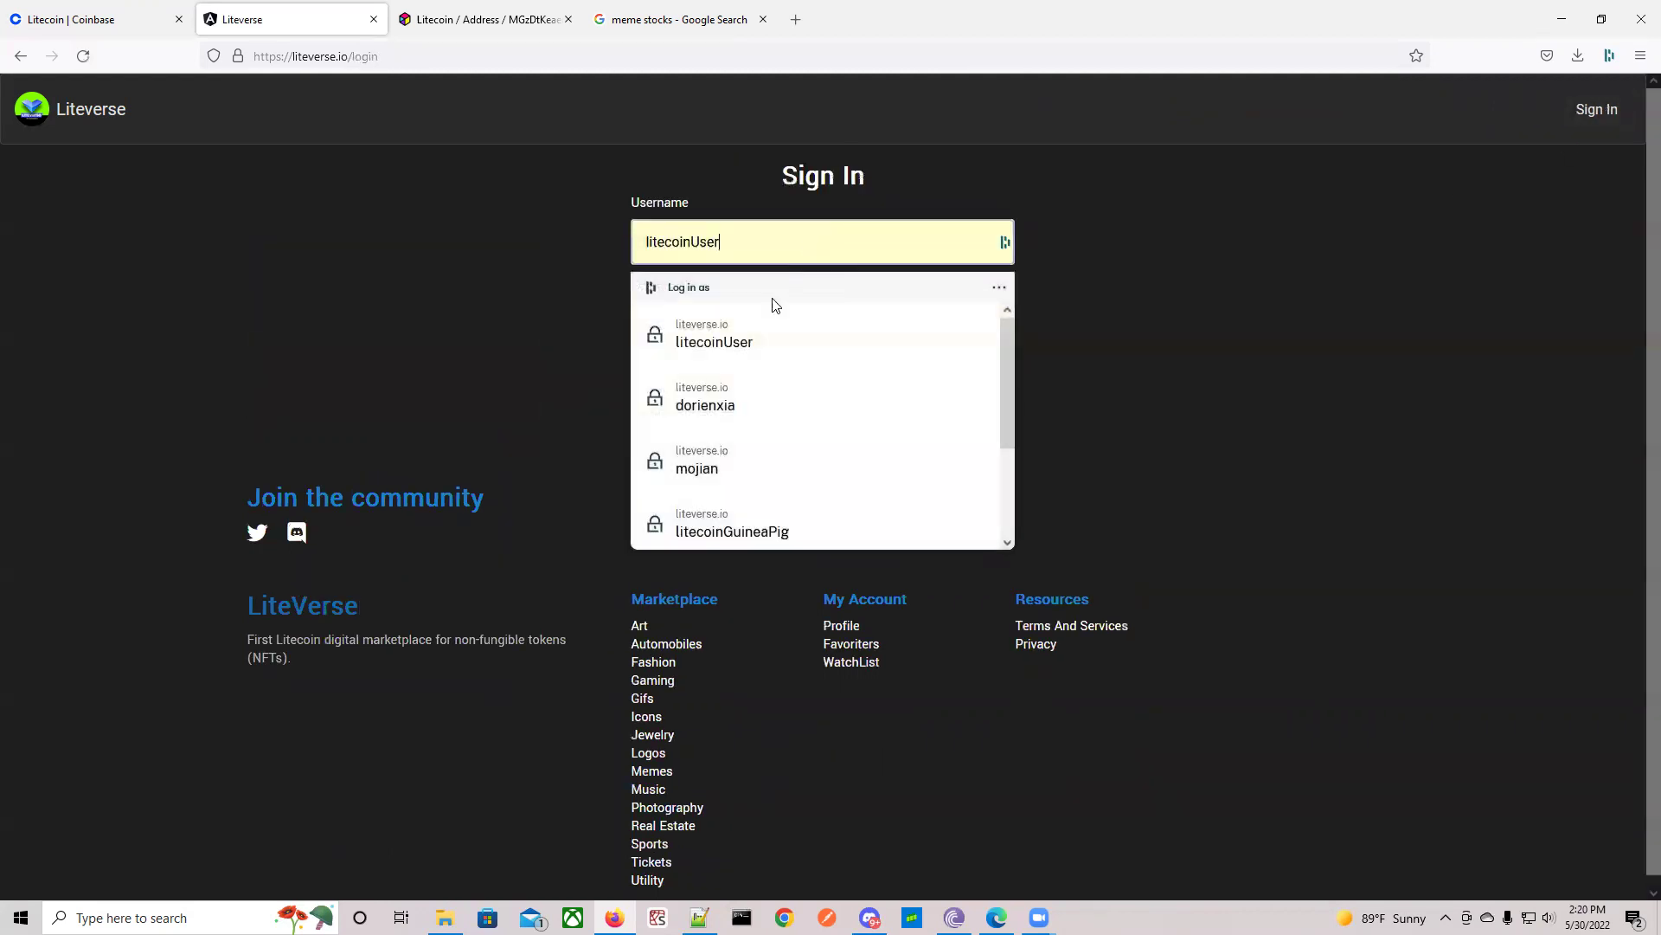
left_click(777, 403)
left_click(804, 391)
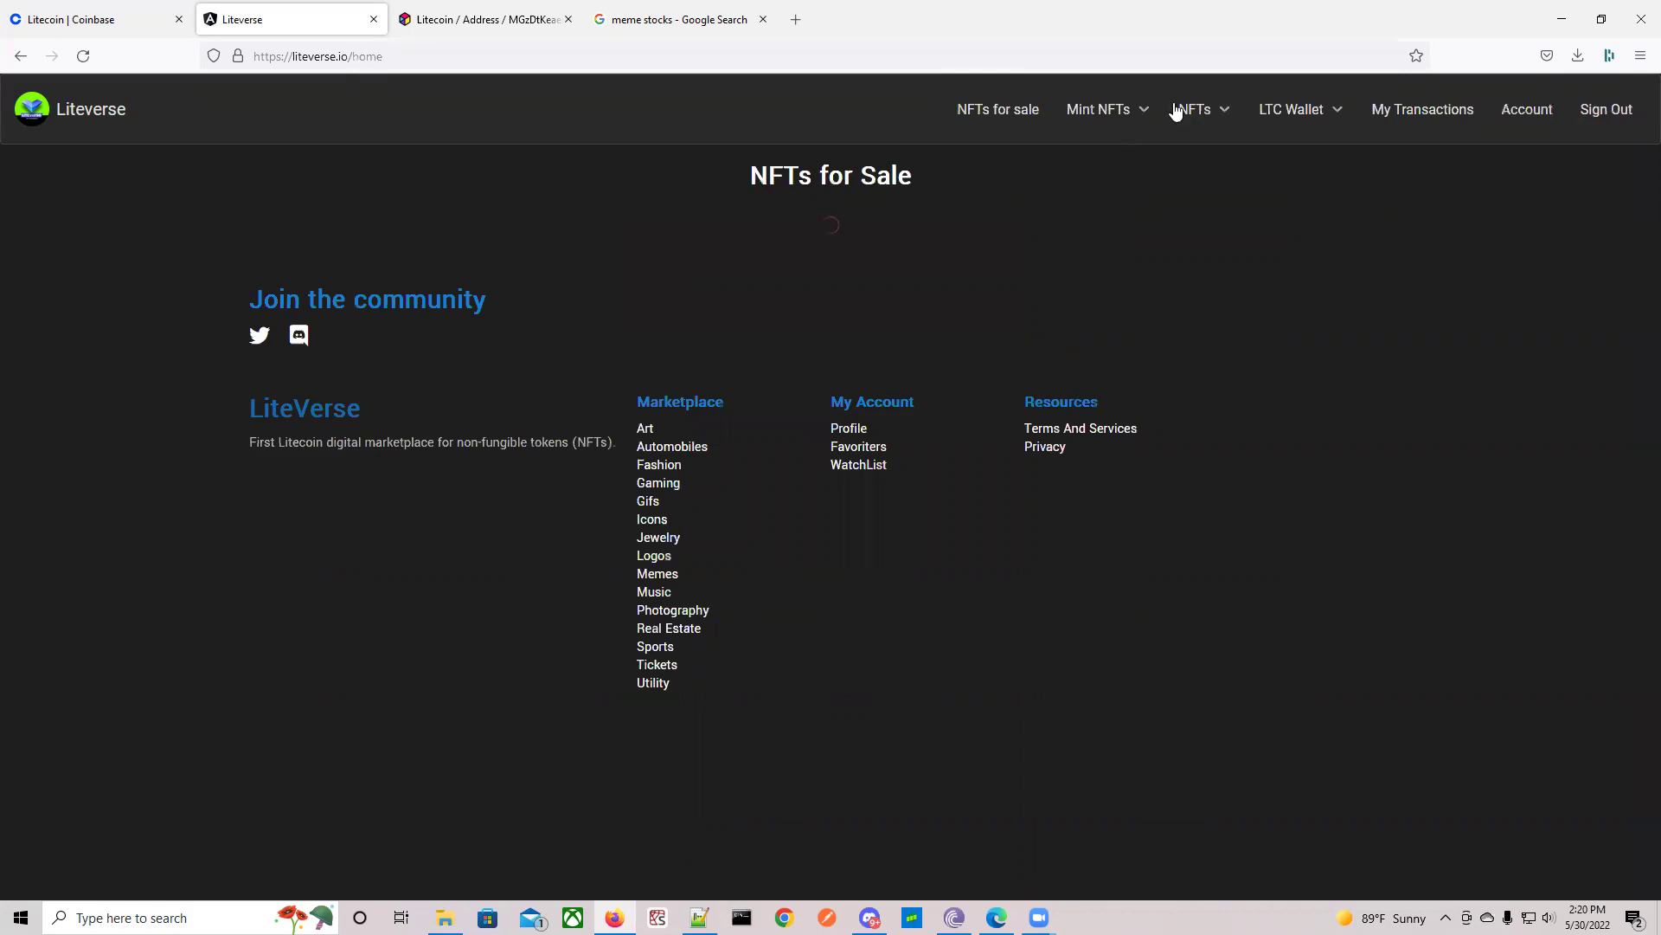
Open My NFTs and find Sample Tank, typing a price of 1 then clearing it.
left_click(1177, 110)
left_click(1114, 203)
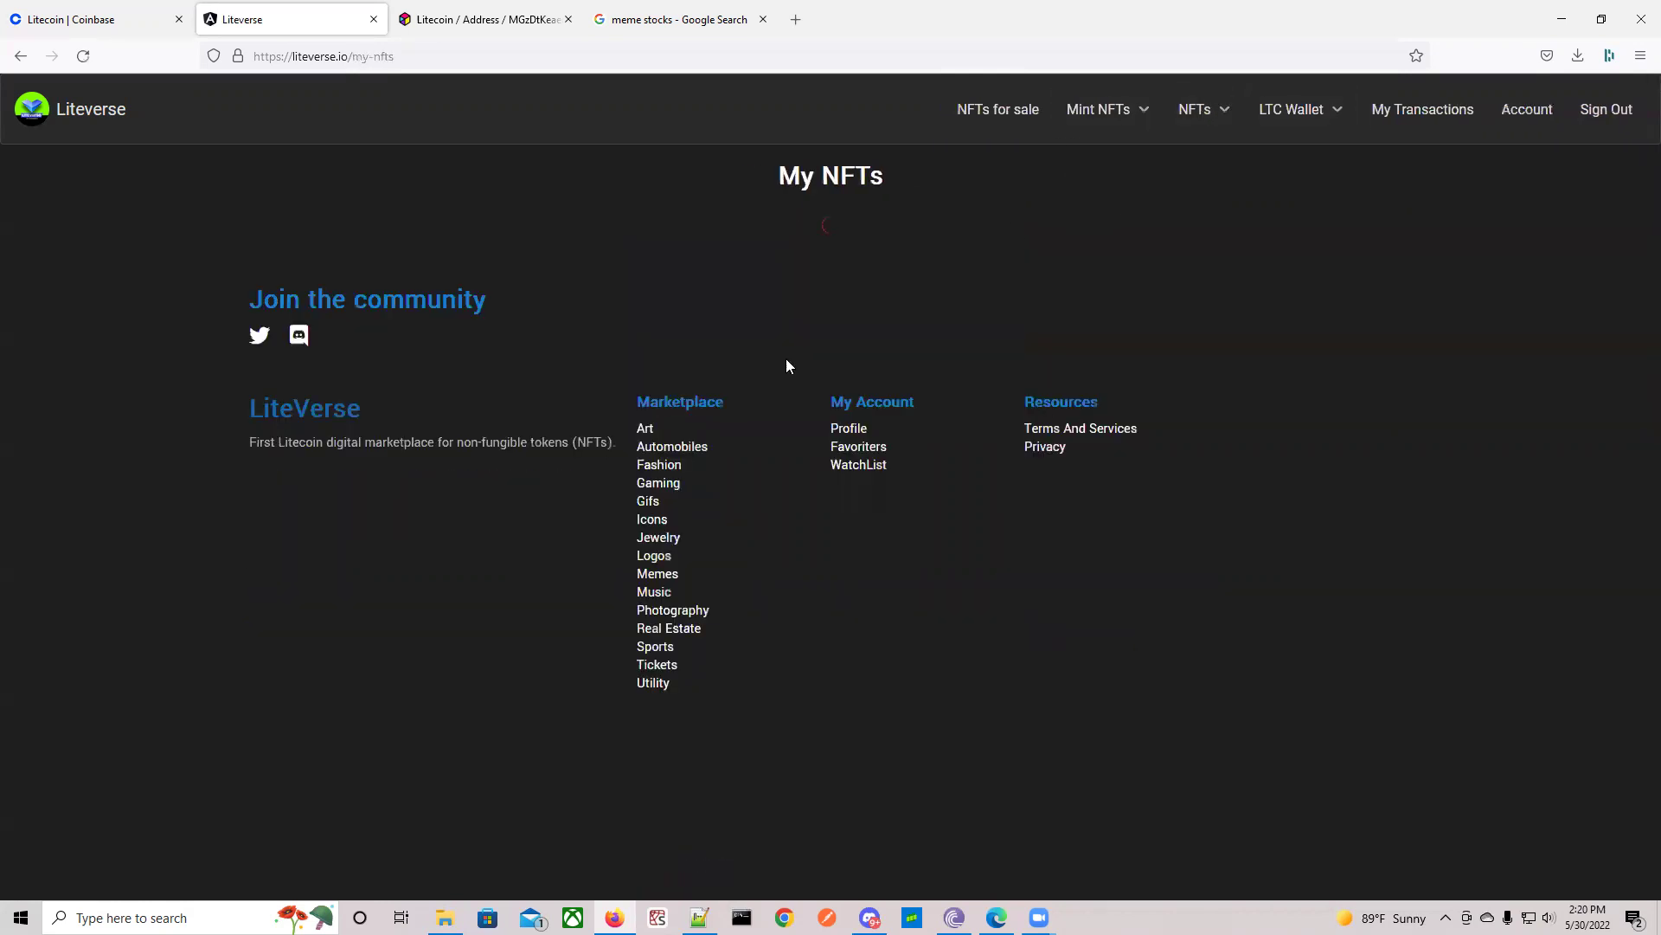
scroll(882, 476, "down", 2)
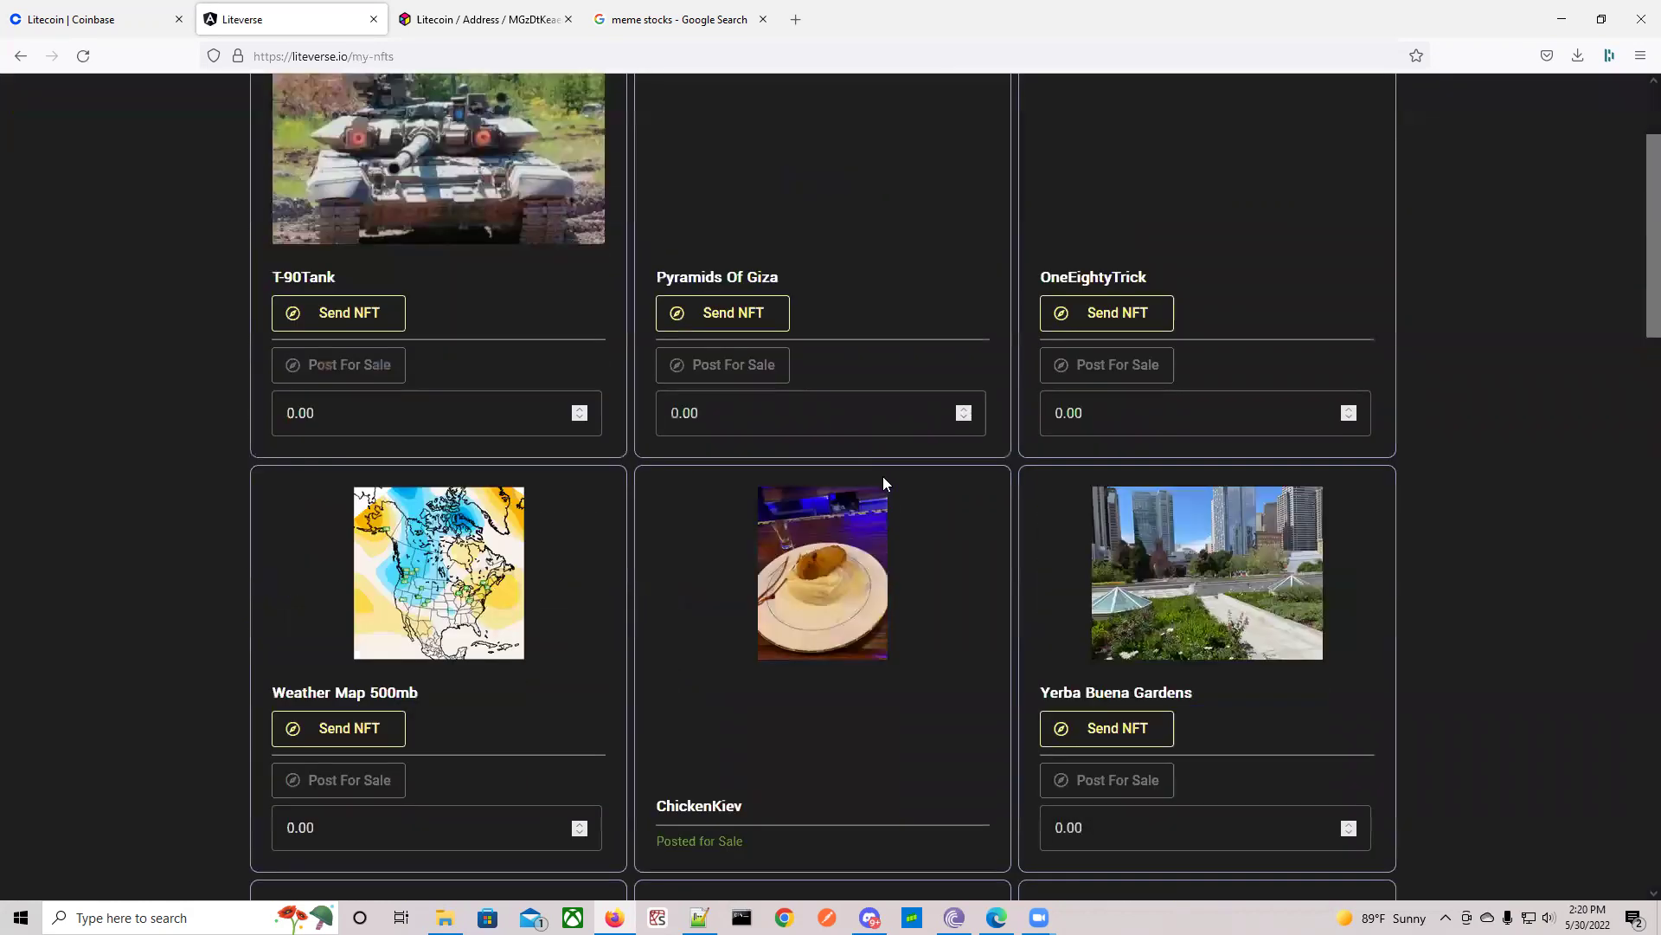
scroll(883, 483, "down", 4)
scroll(882, 484, "down", 4)
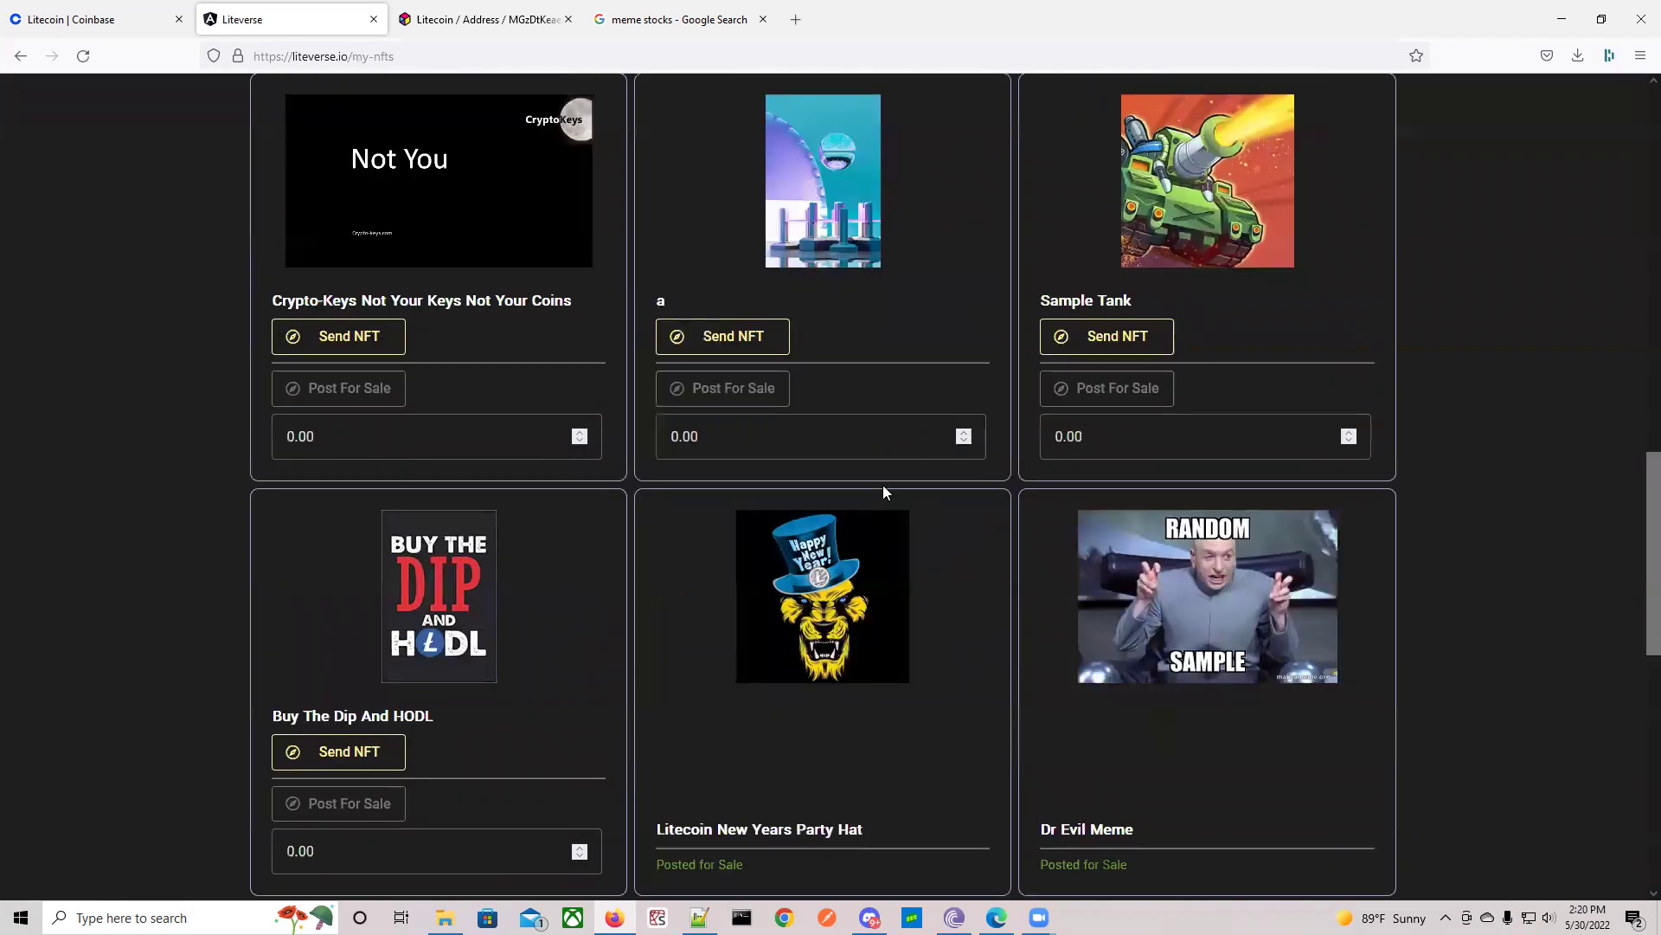
scroll(882, 492, "down", 3)
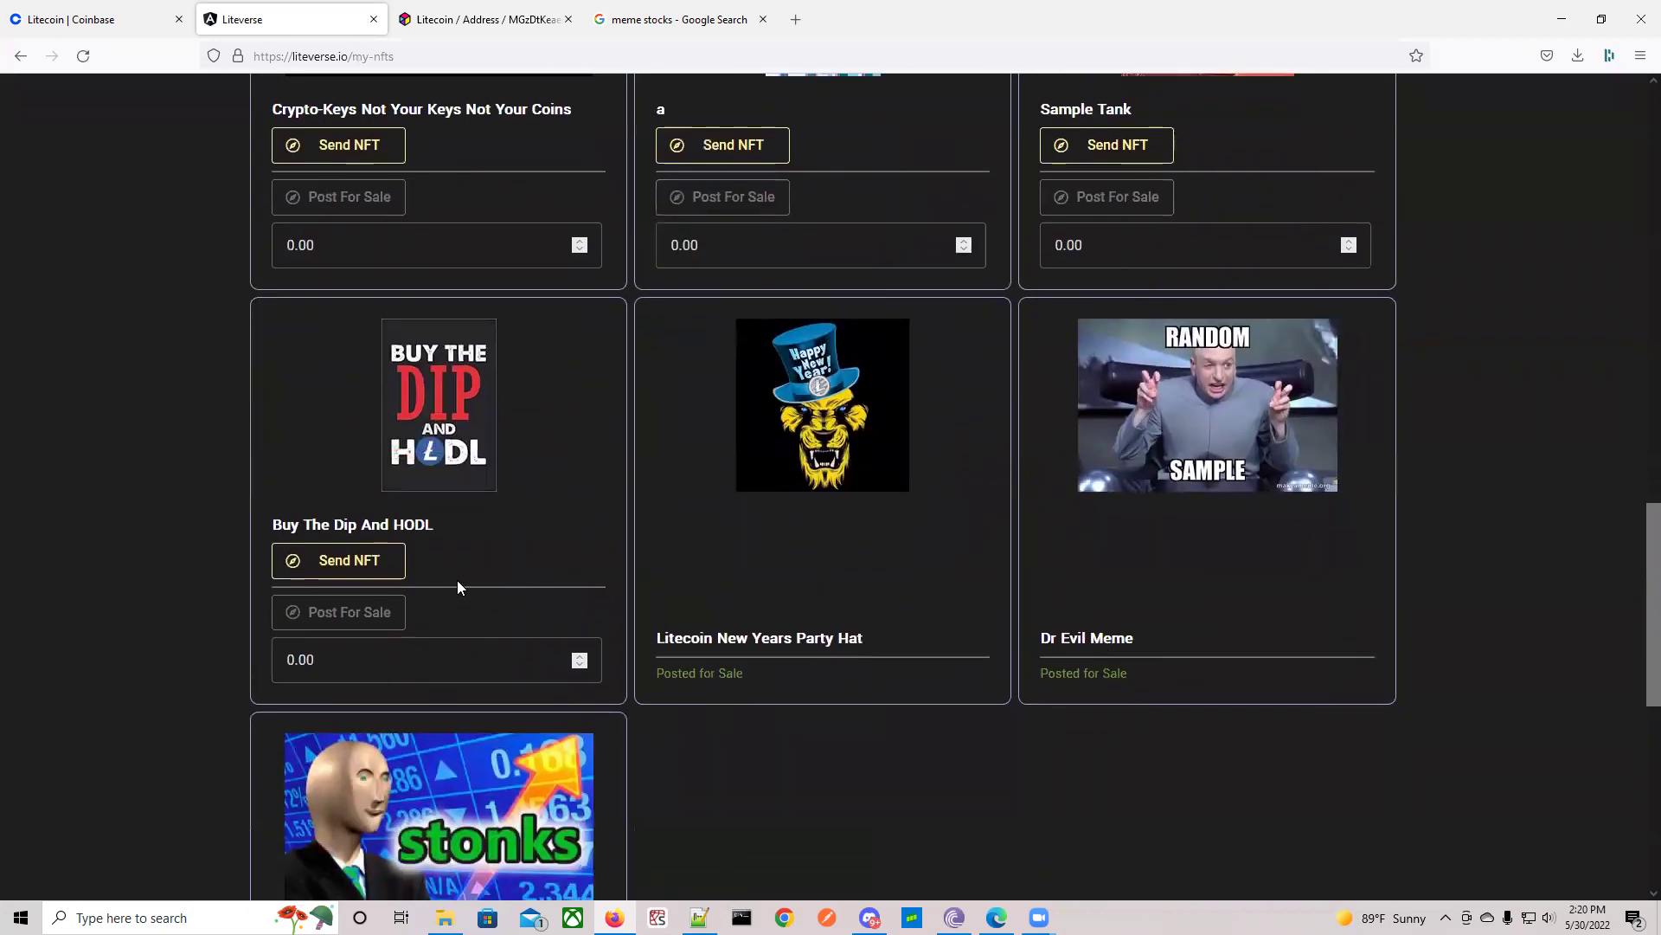
scroll(458, 587, "down", 2)
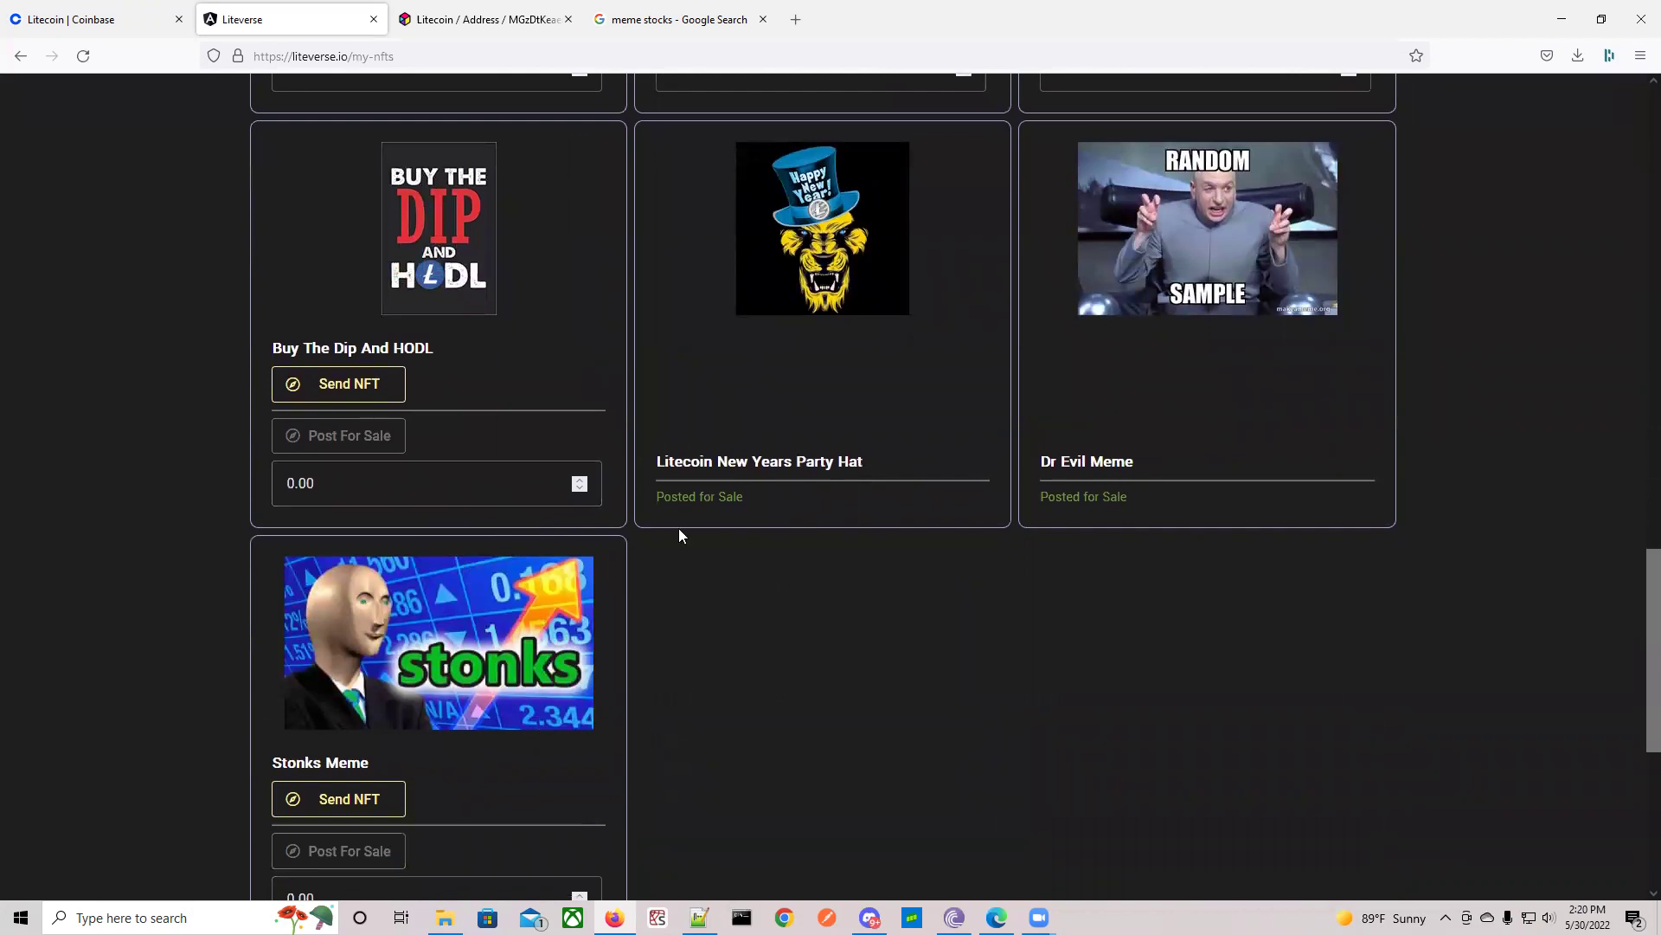
scroll(678, 528, "up", 3)
left_click(1120, 337)
type("1")
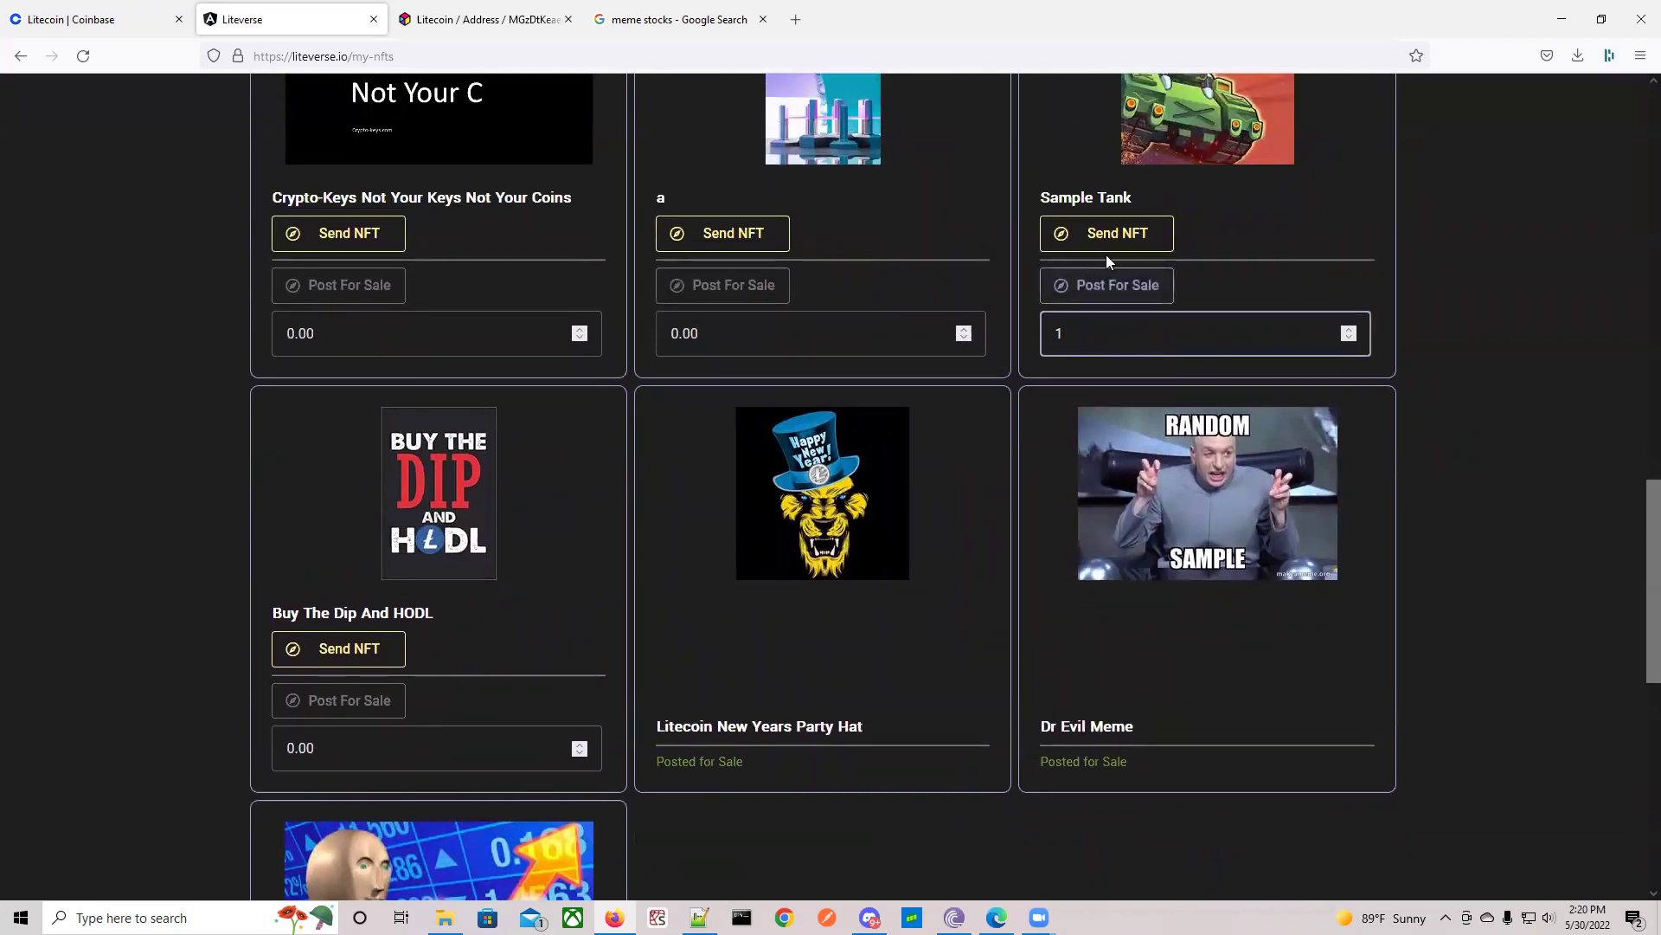
key("BackSpace")
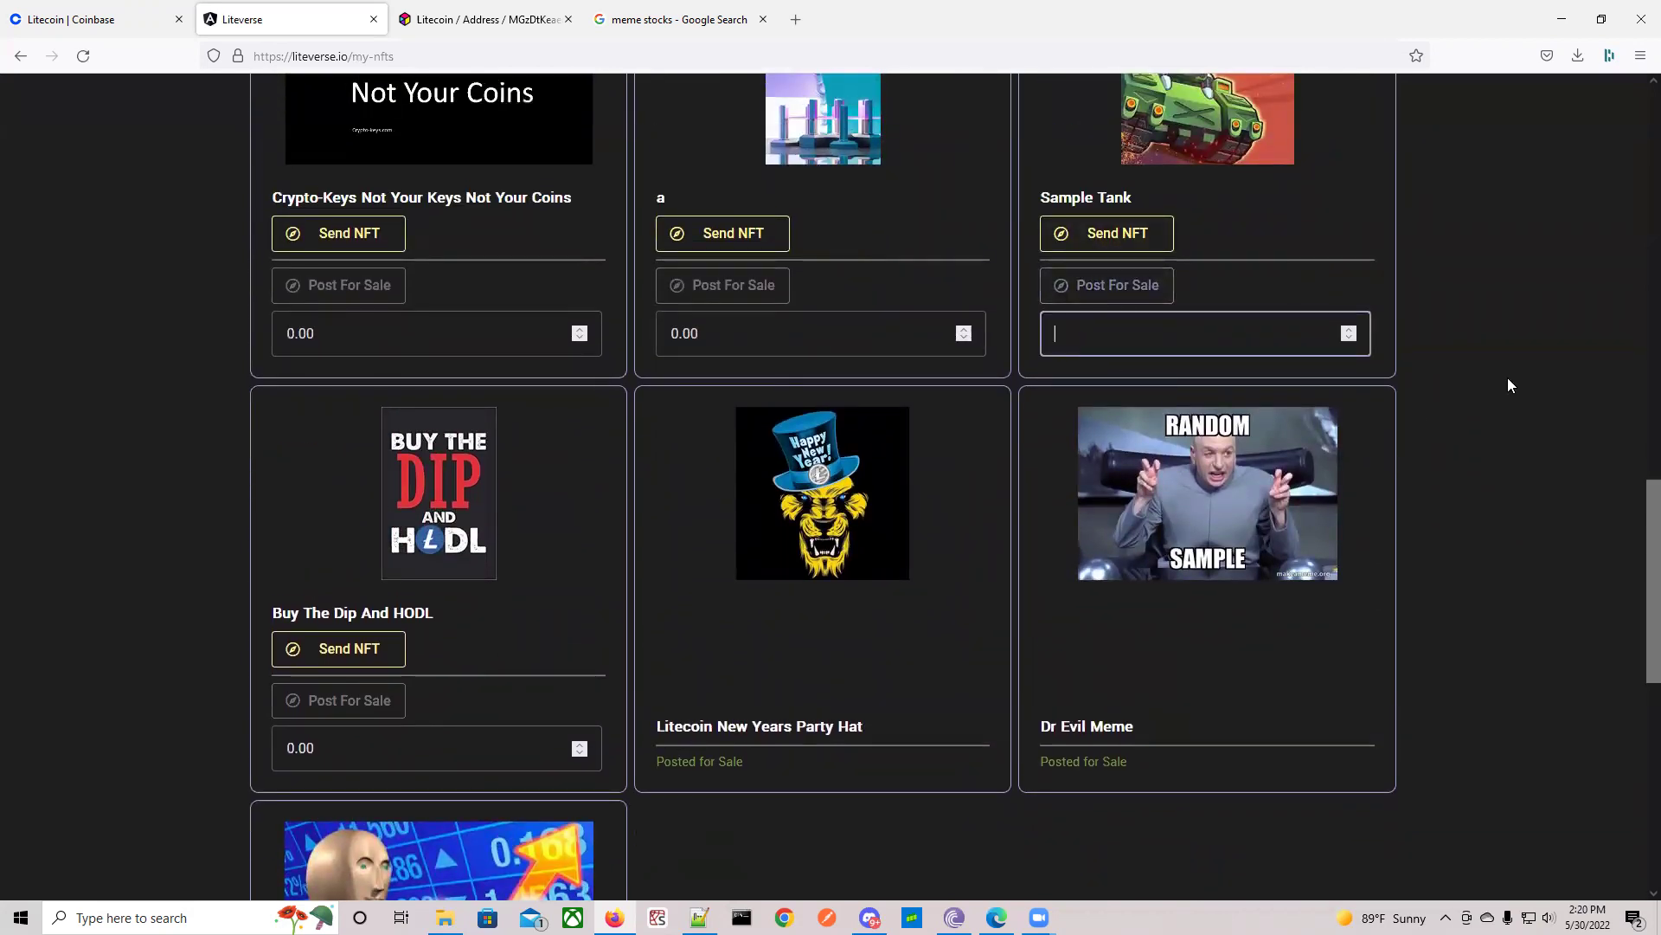
Send Sample Tank to the pasted Litecoin address, then reload My NFTs.
left_click(1100, 232)
left_click(808, 474)
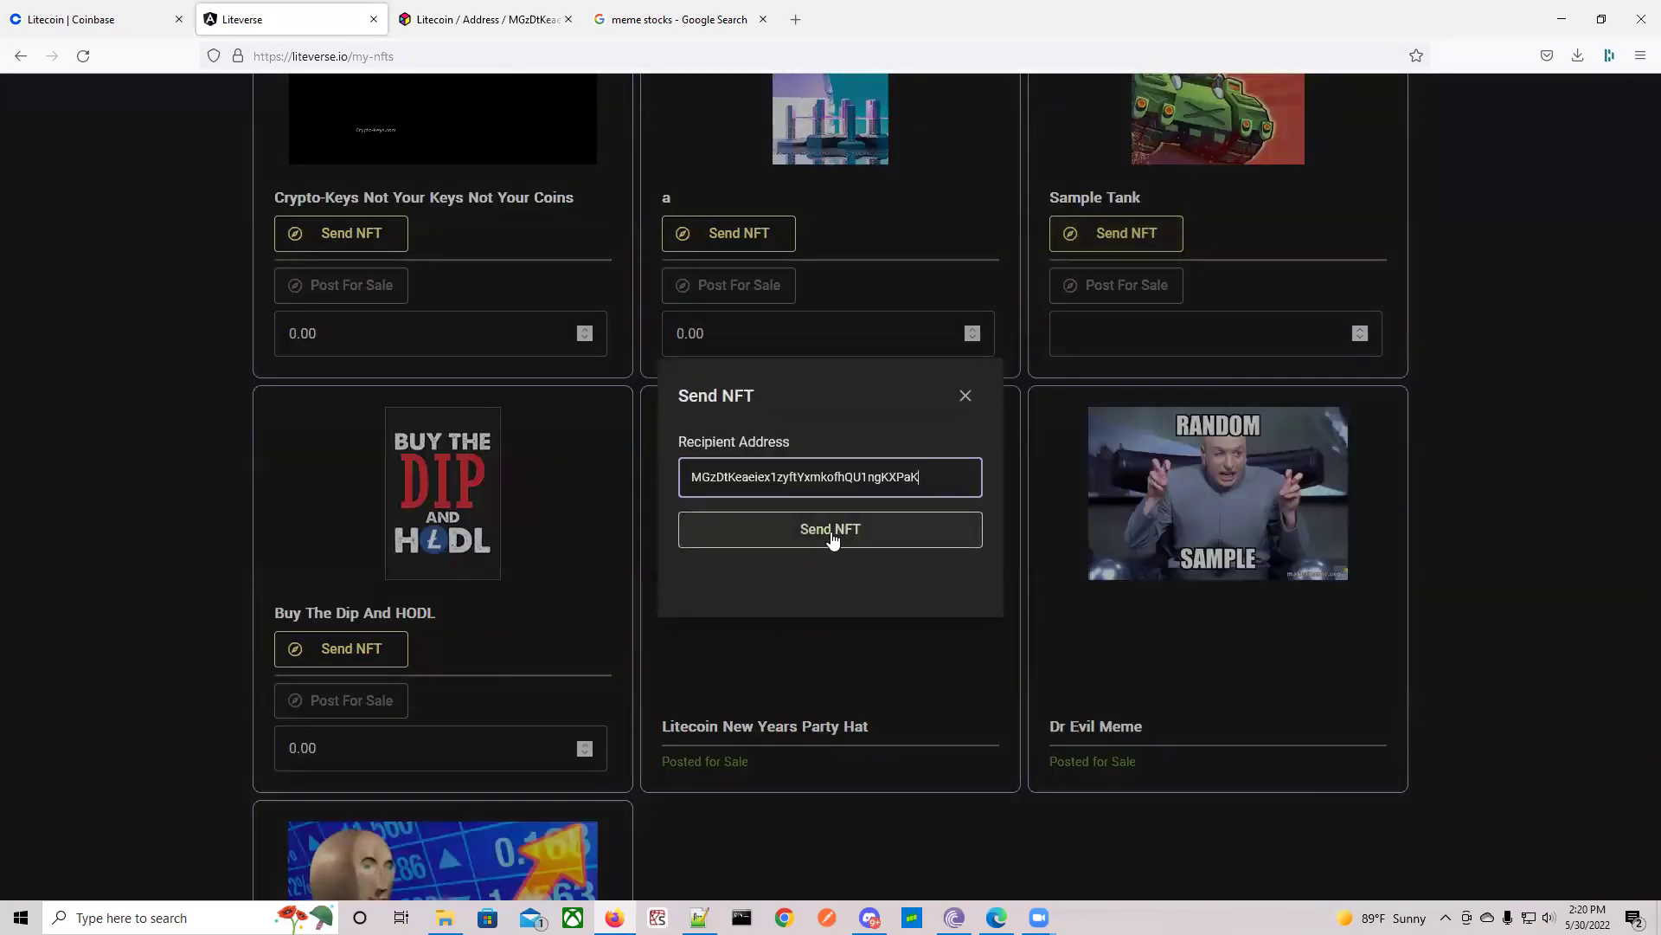
left_click(832, 537)
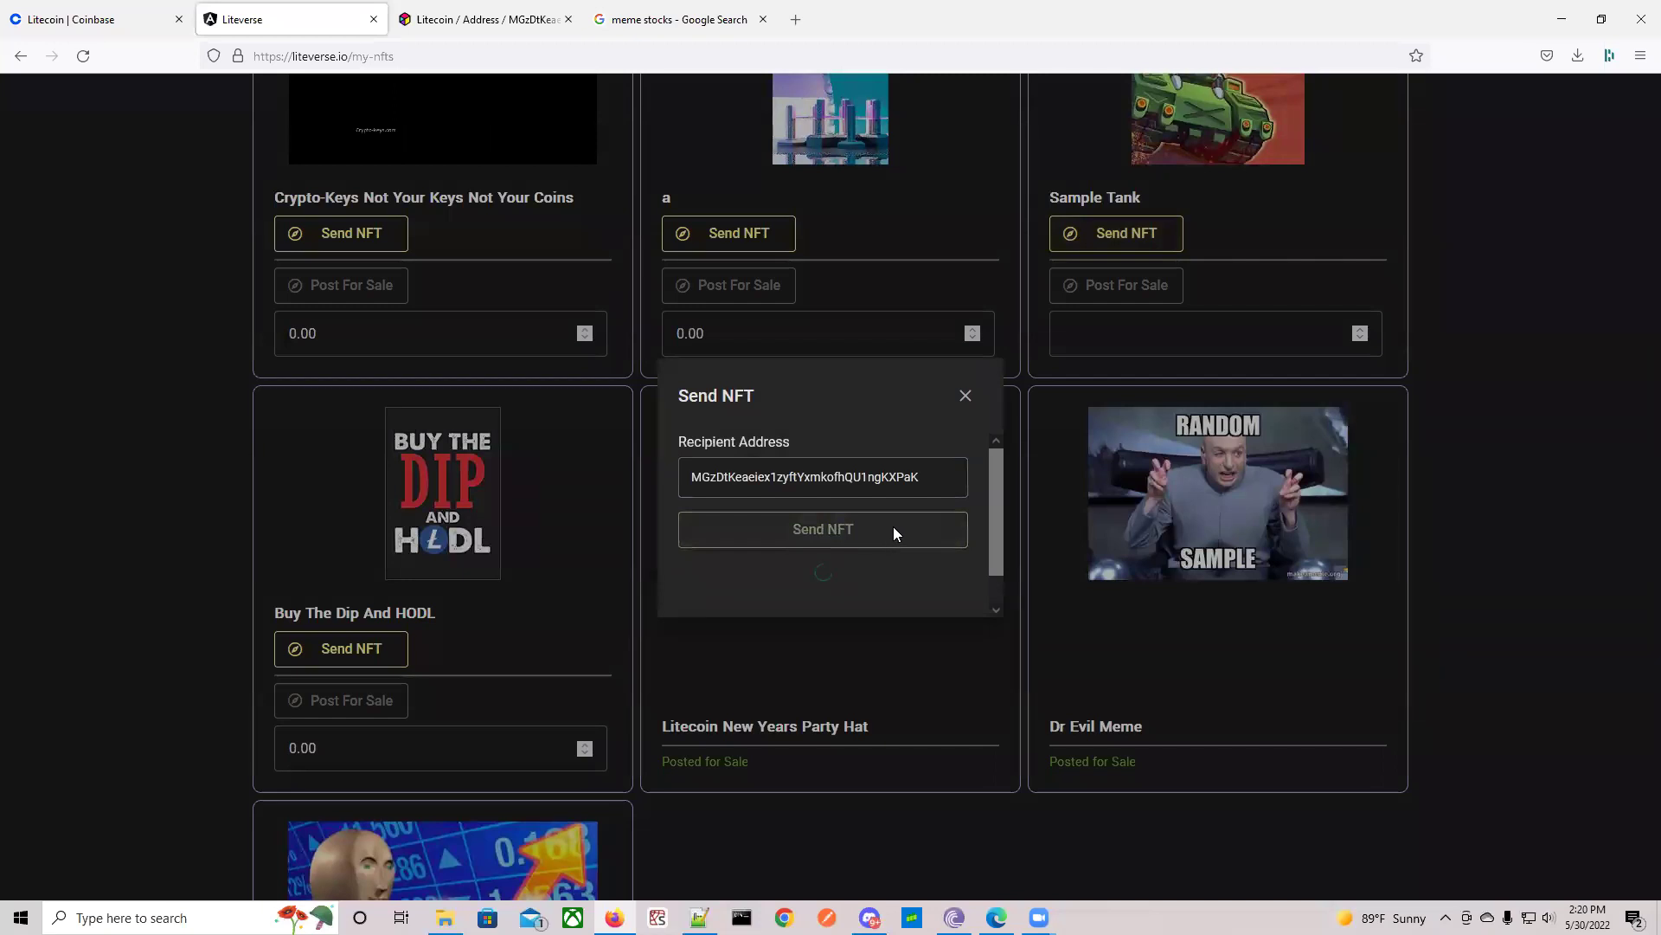
scroll(1591, 130, "up", 3)
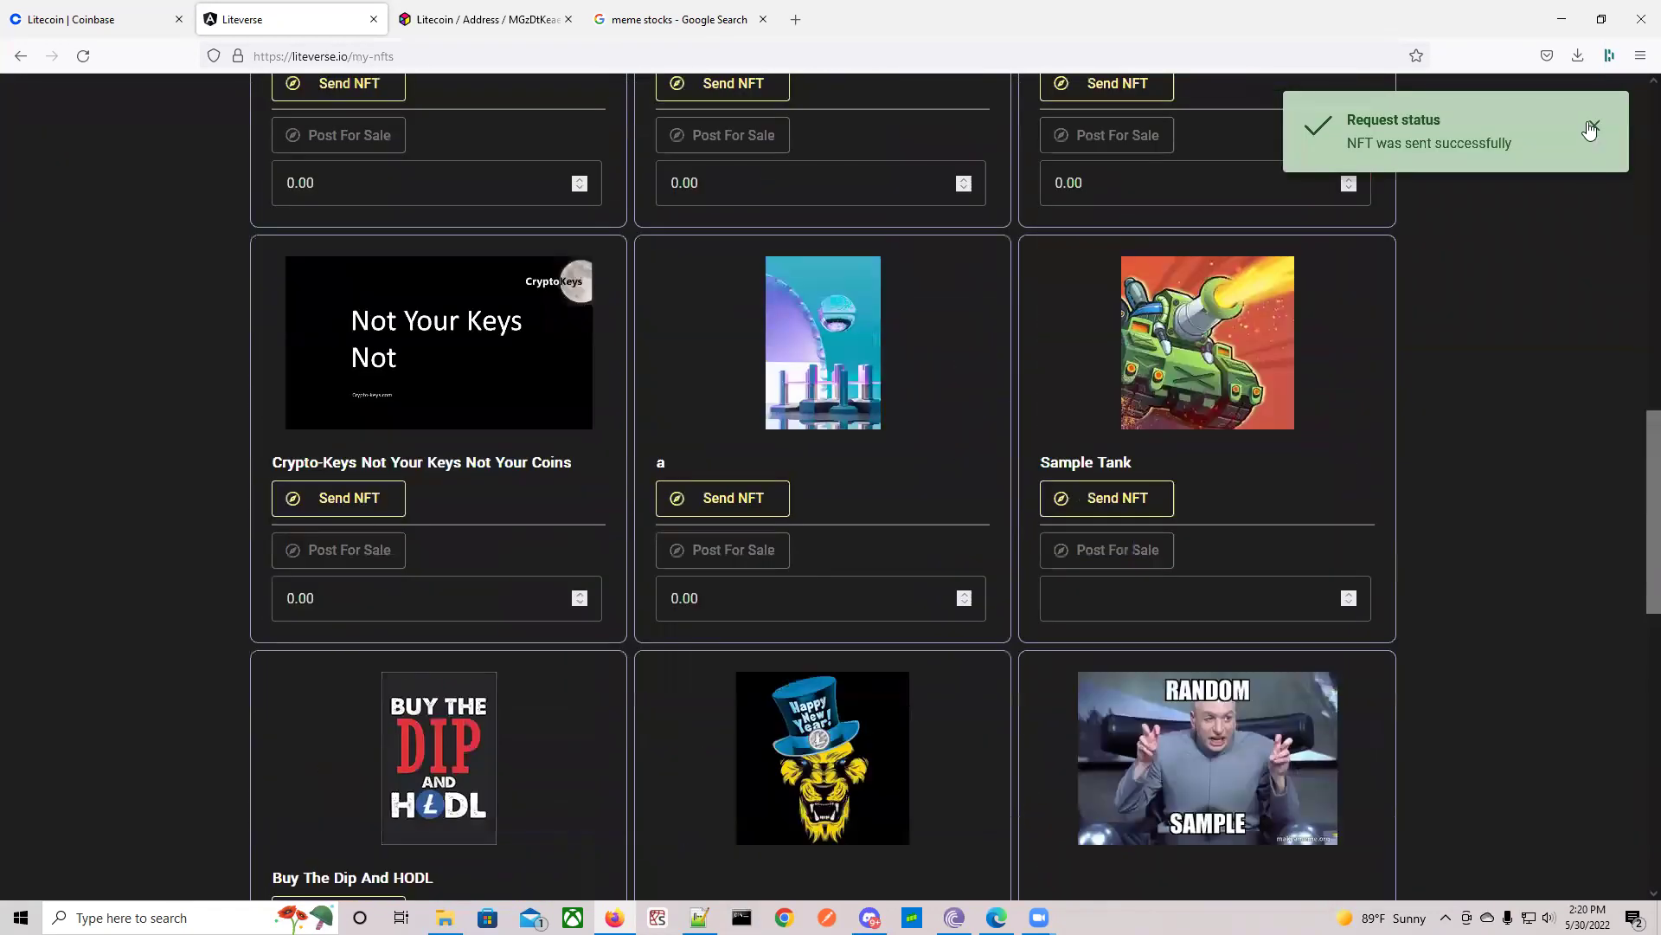
left_click(83, 56)
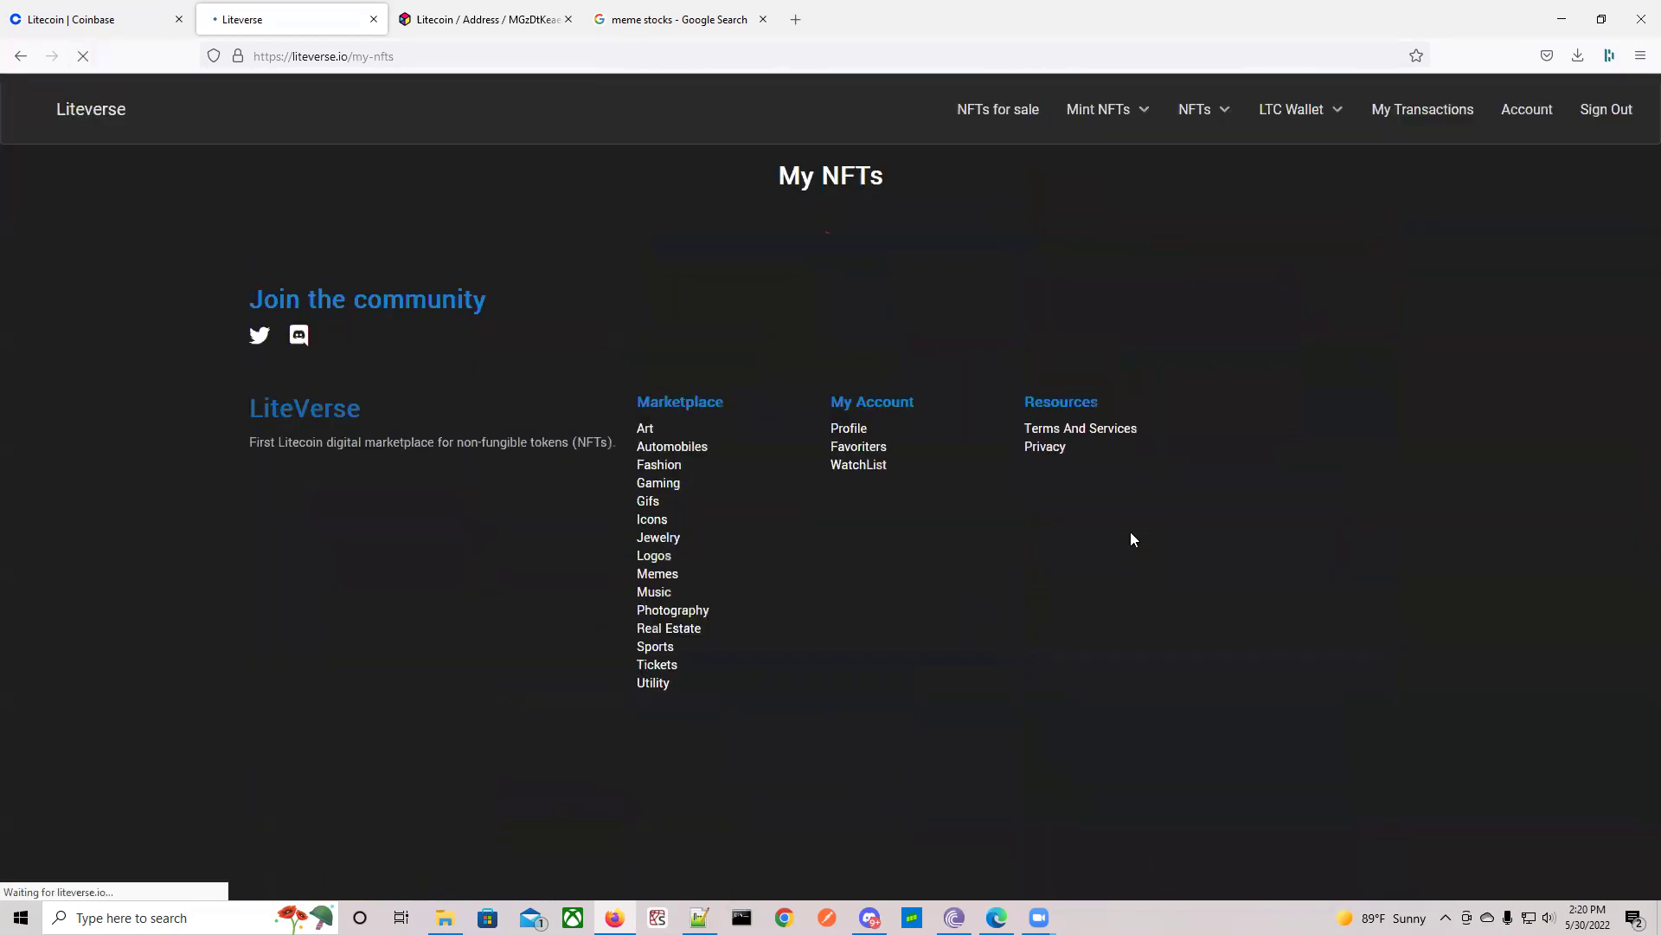
Sign out and log in as the receiving account using its saved login.
scroll(1128, 545, "down", 4)
scroll(1159, 545, "up", 2)
scroll(1159, 543, "up", 4)
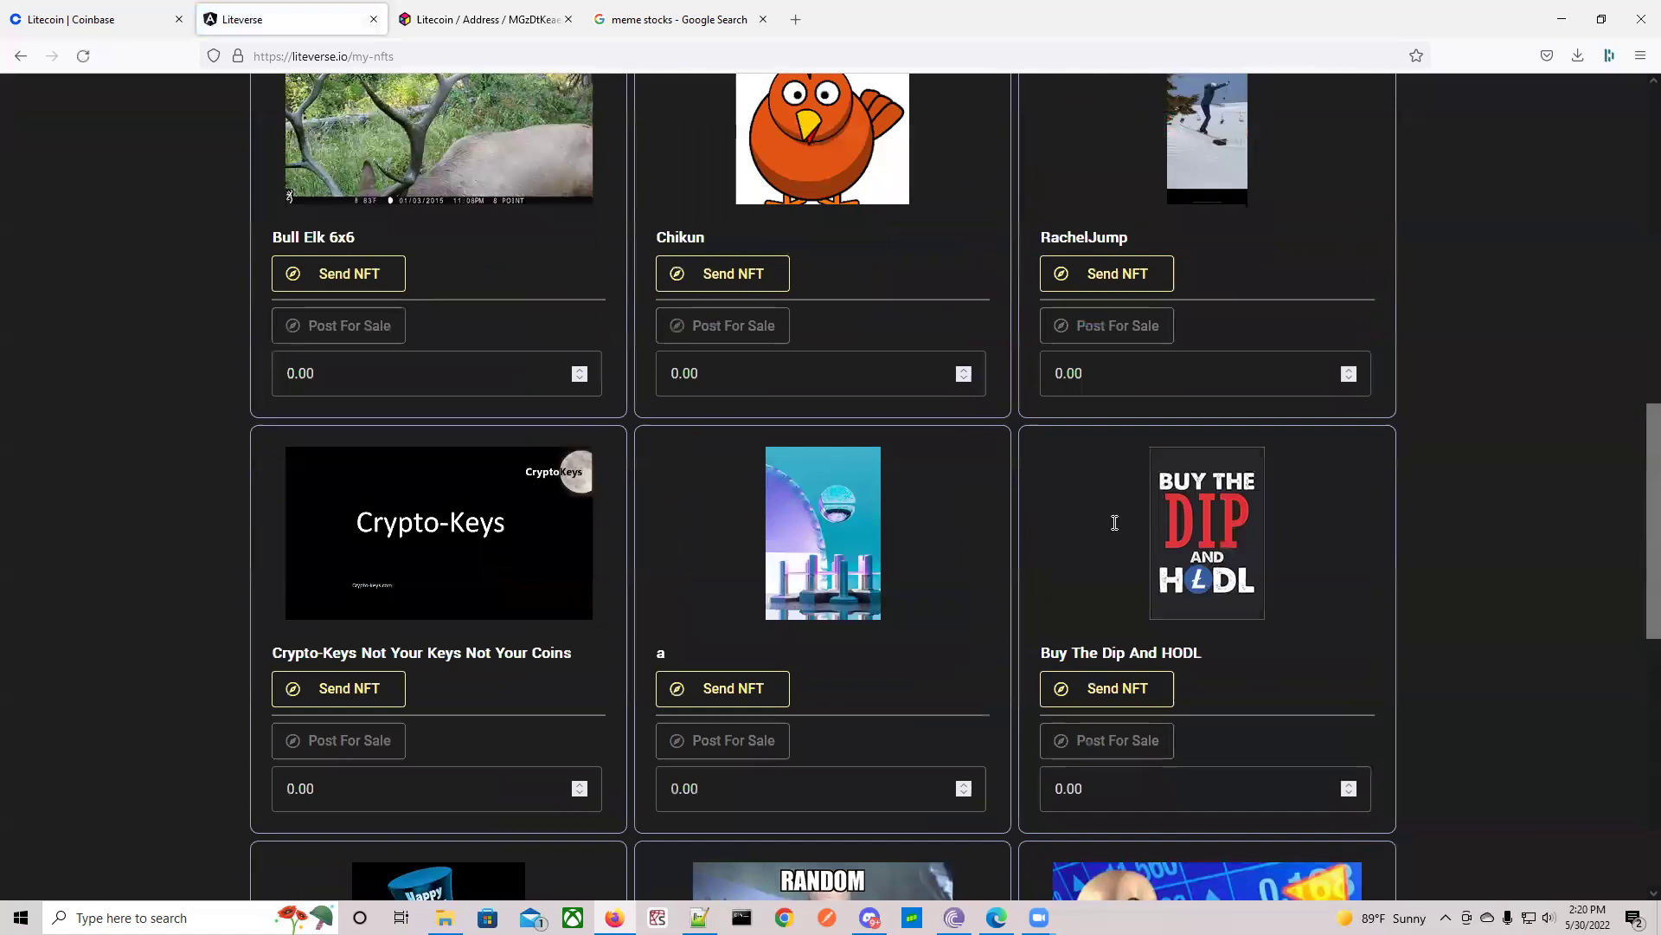
scroll(1158, 500, "up", 10)
left_click(1601, 126)
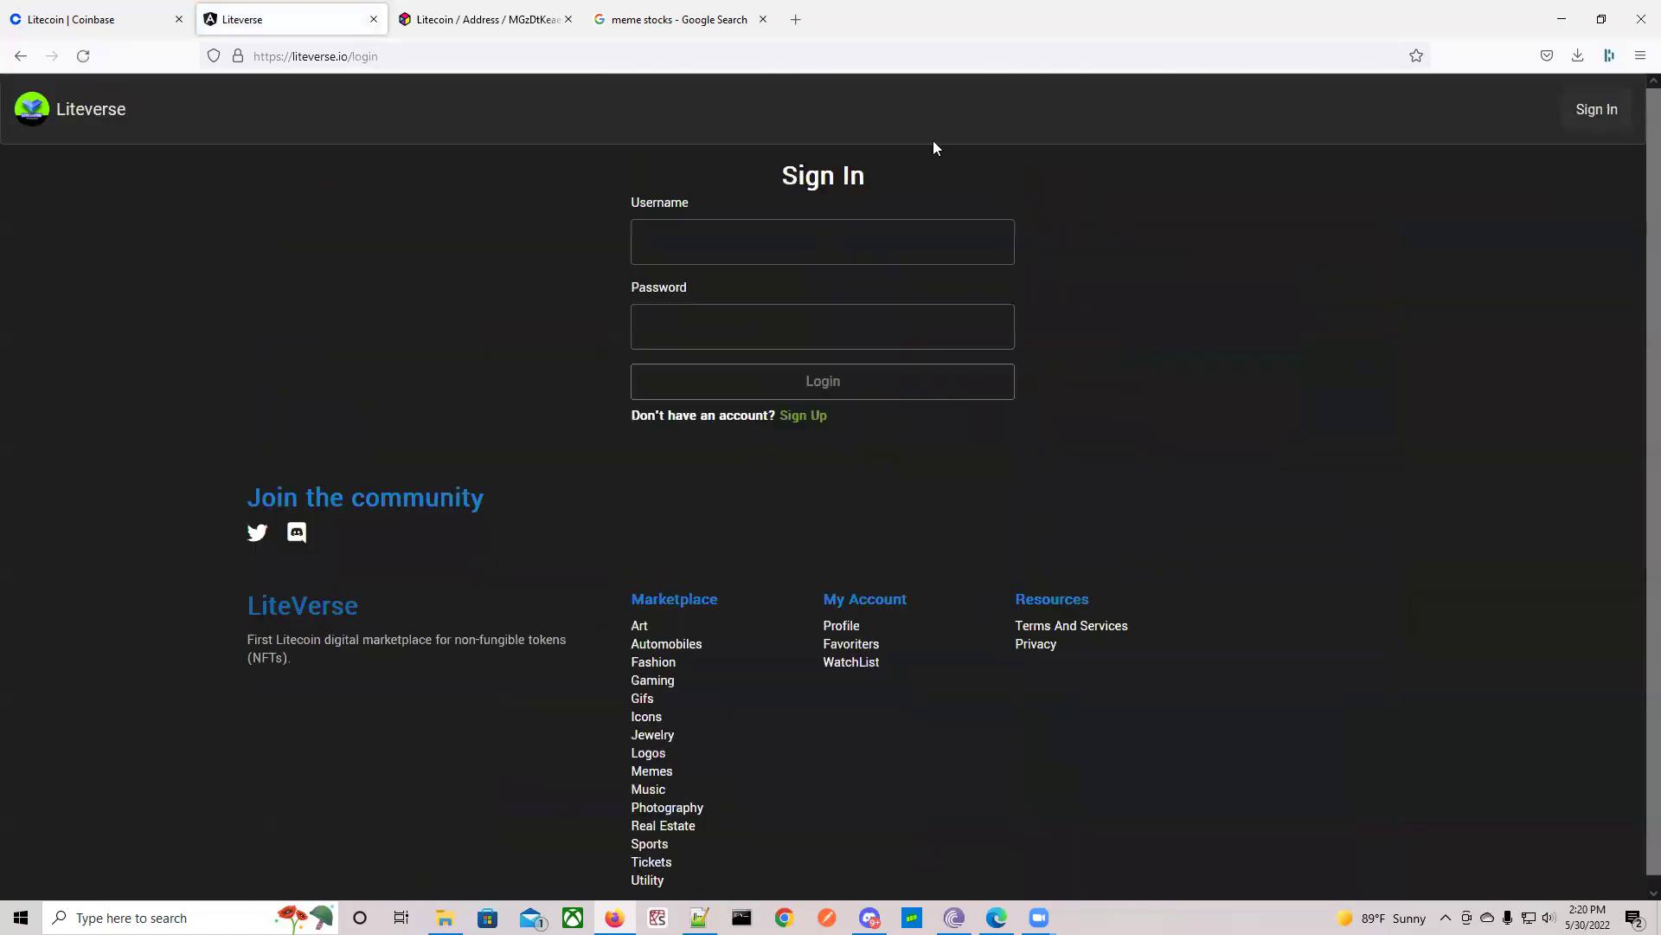
left_click(735, 237)
scroll(778, 433, "down", 3)
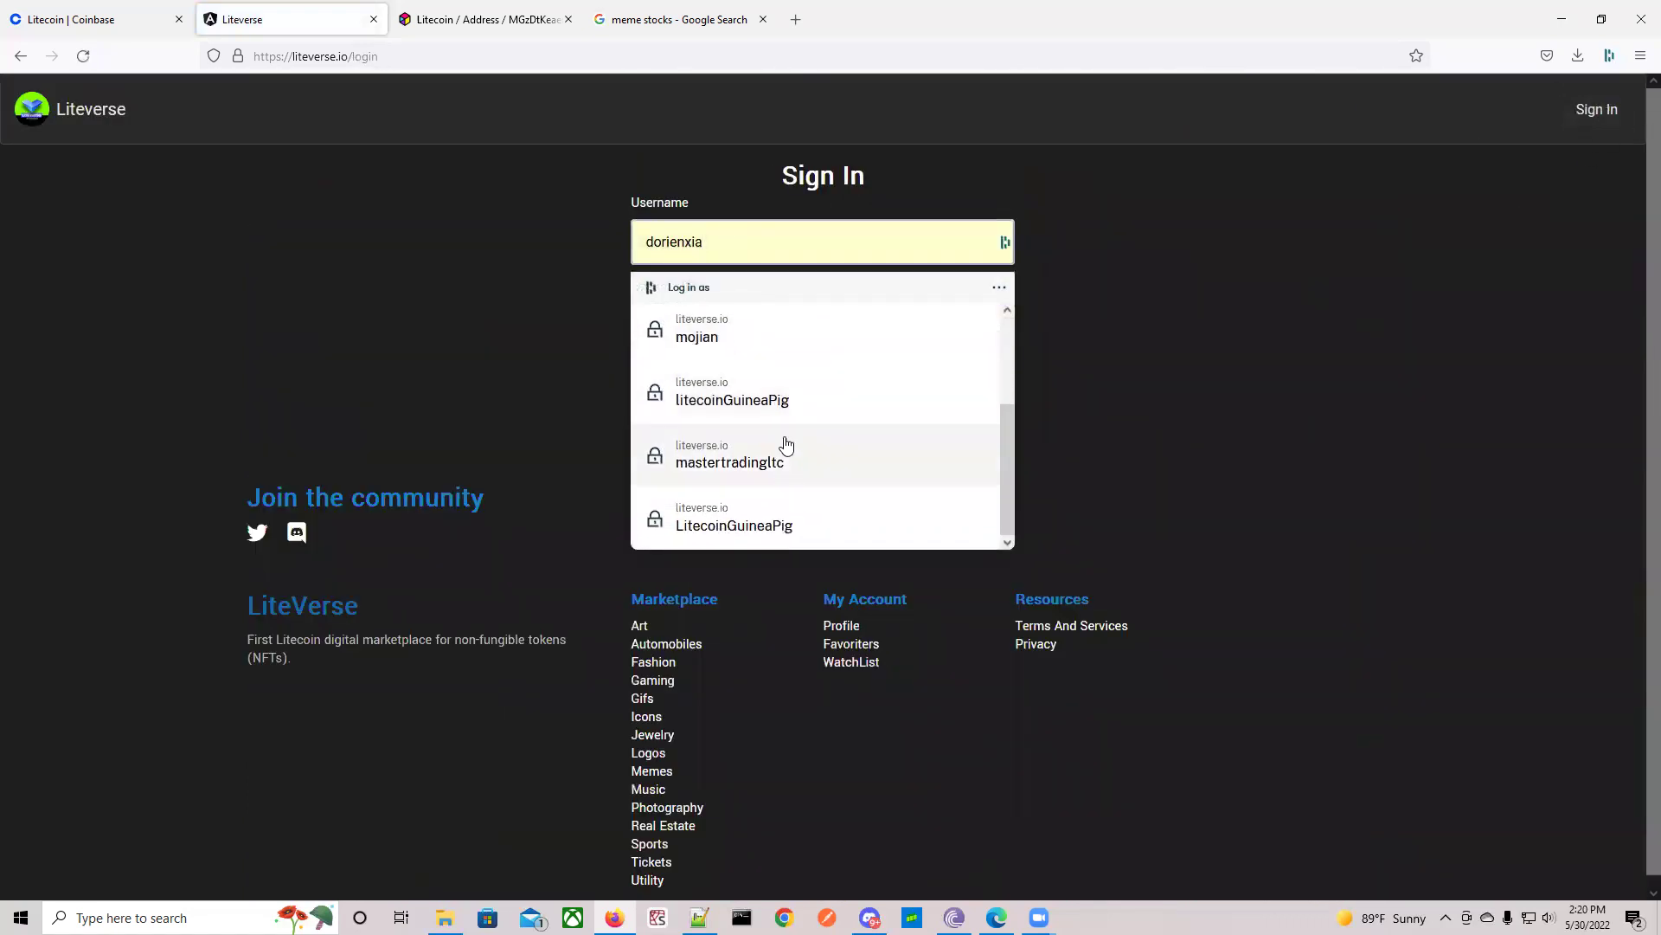
scroll(774, 398, "up", 2)
left_click(769, 394)
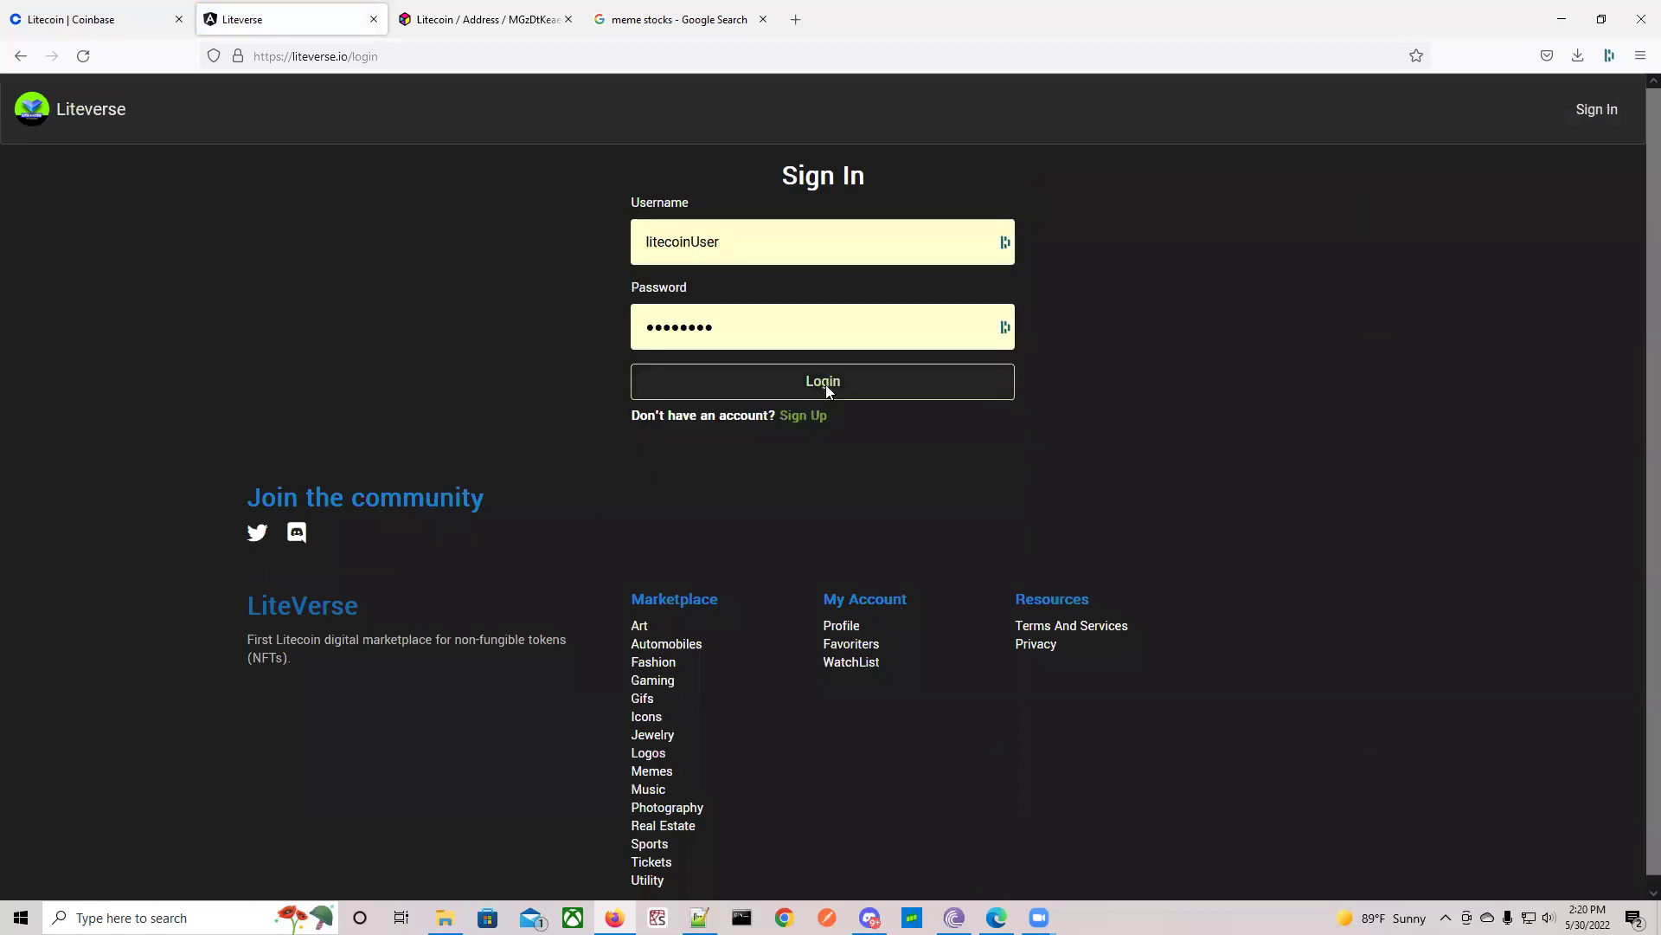
left_click(826, 384)
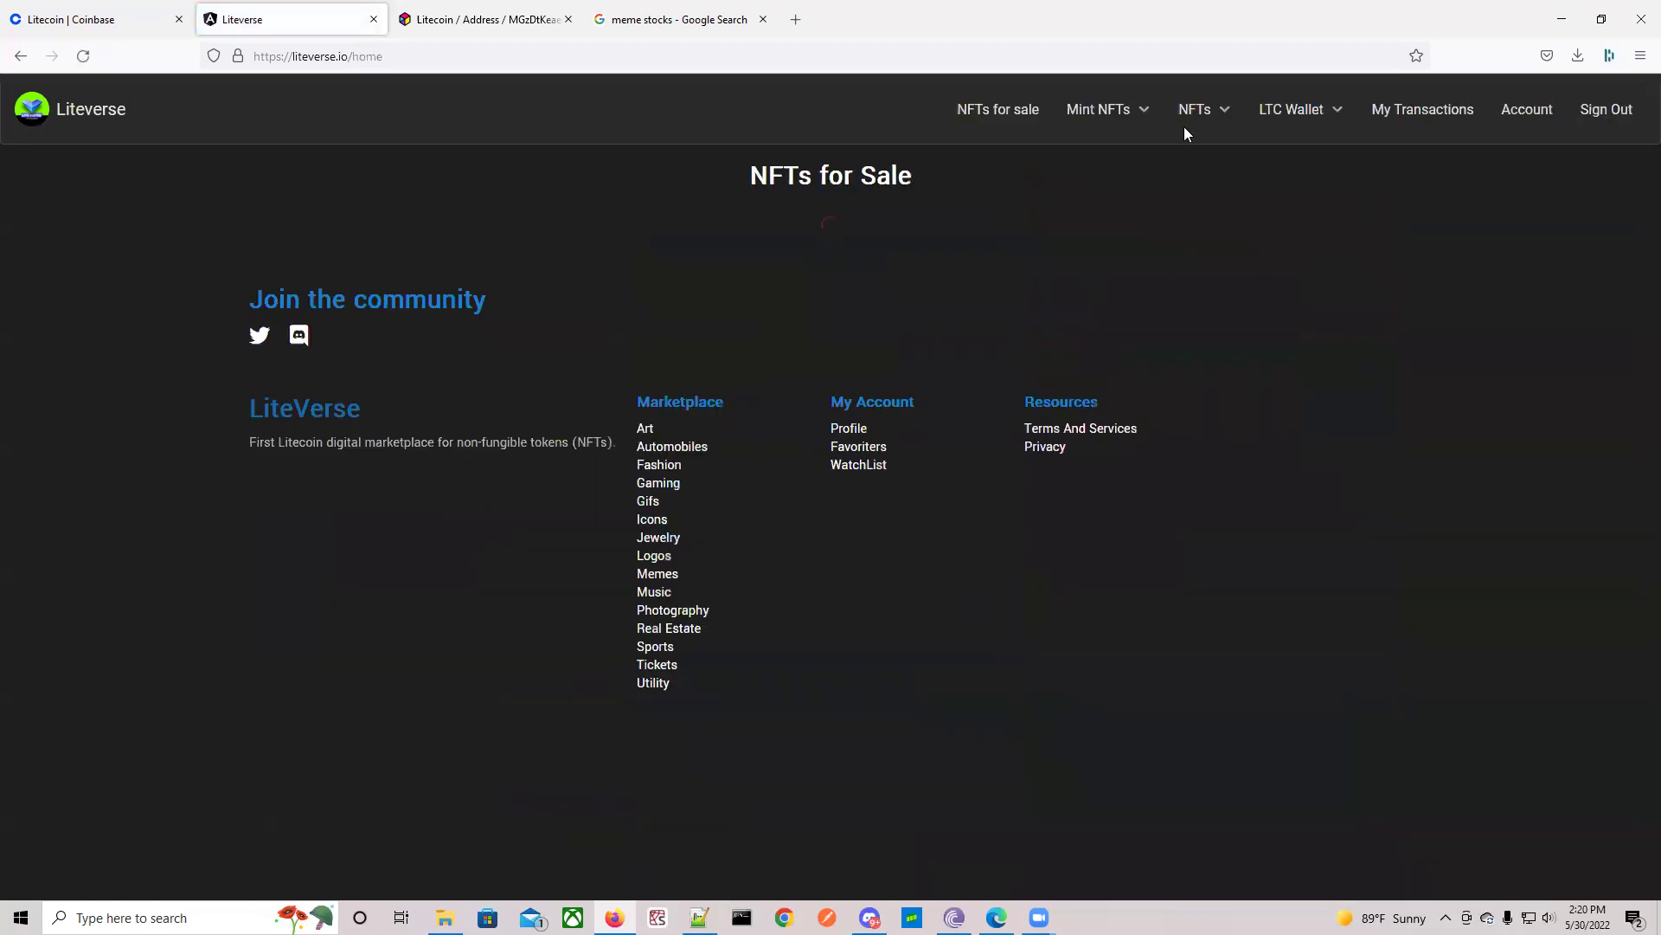
Check the receiving account's My NFTs, which now lists Sample Tank, then go to NFTs for Sale.
left_click(1198, 111)
left_click(1138, 193)
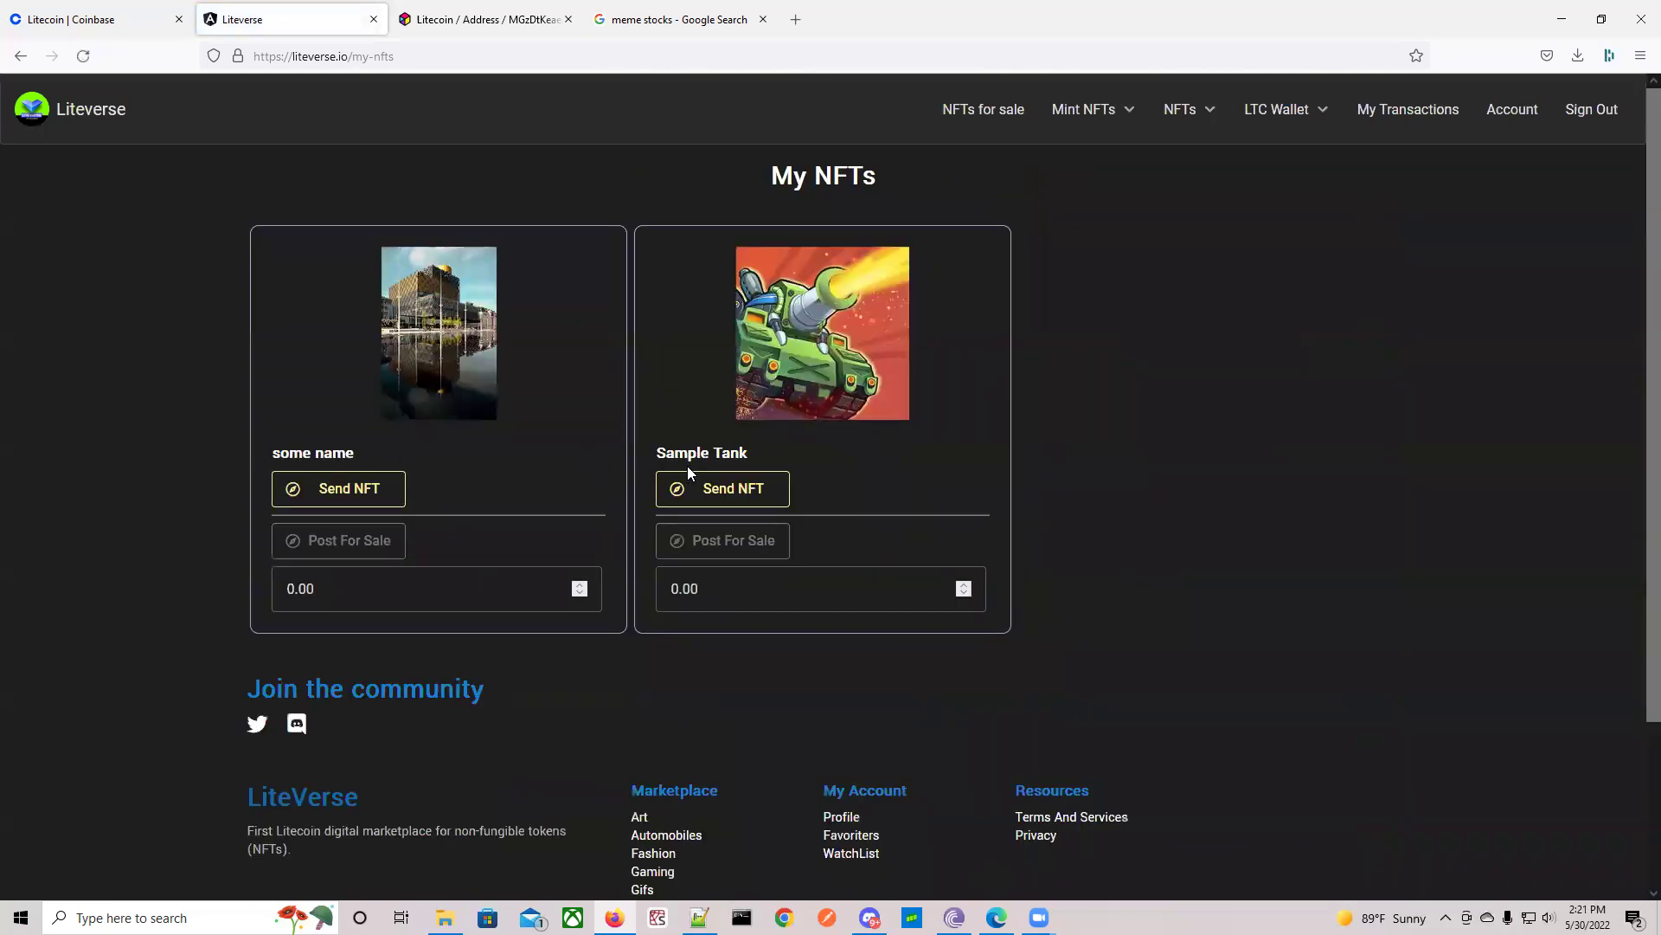
scroll(1030, 504, "down", 2)
scroll(1029, 514, "up", 2)
left_click(976, 115)
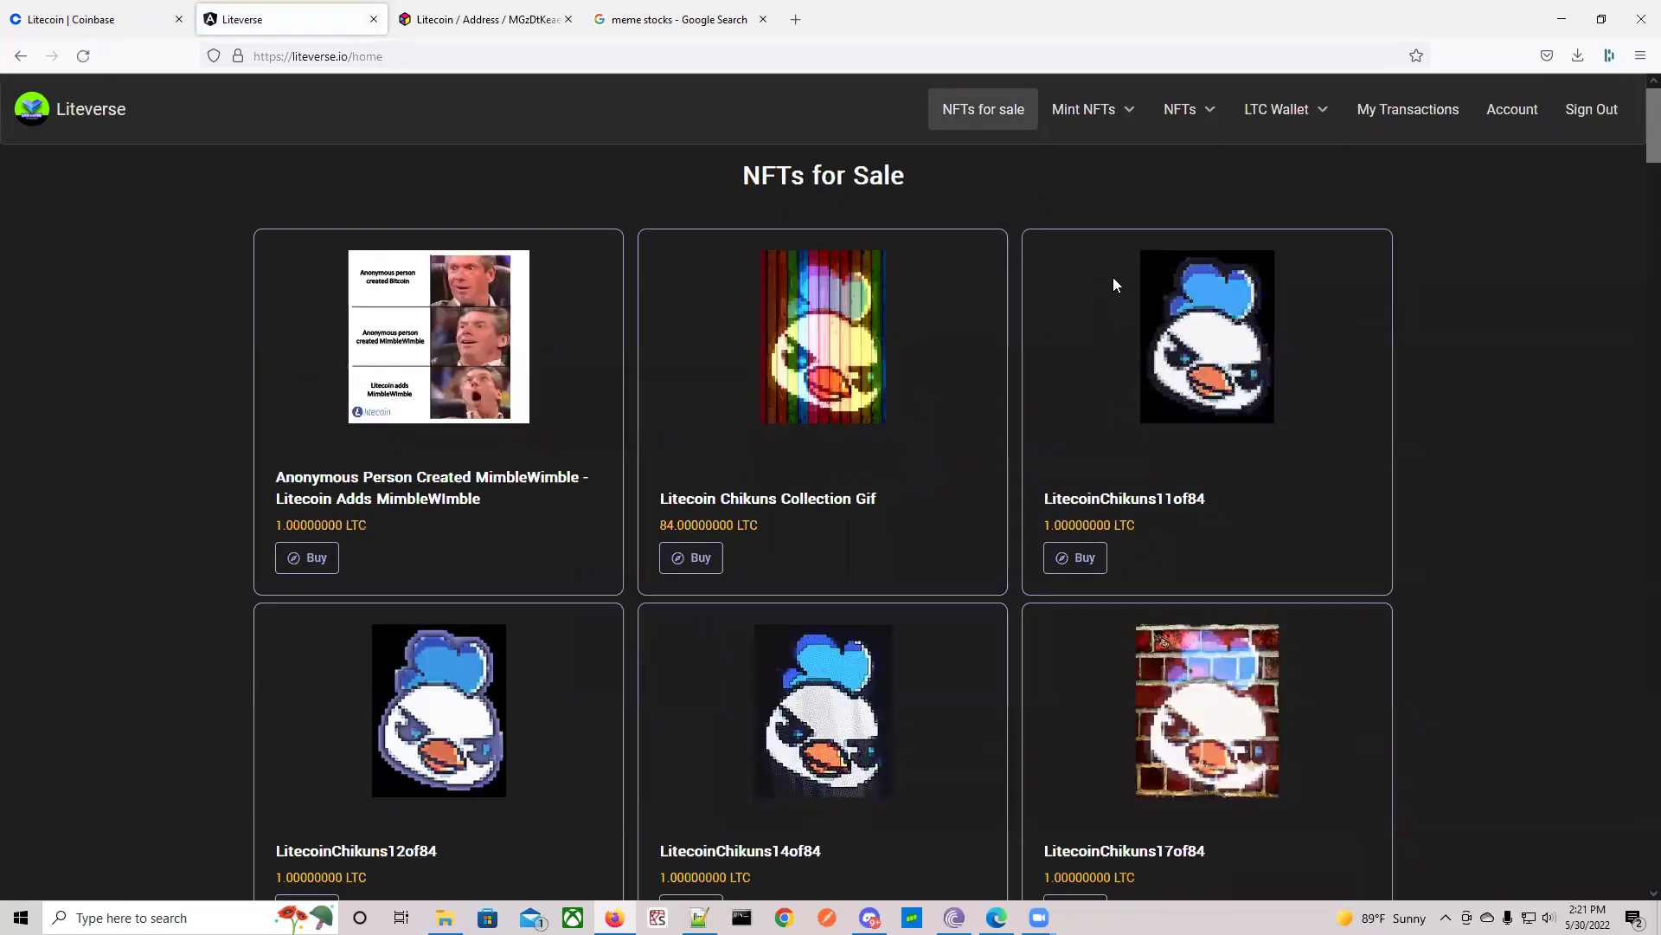
Scroll the NFTs for Sale listings down to the last one, Litecoin New Years Party Hat at 0.10000000 LTC.
scroll(943, 416, "down", 2)
scroll(943, 418, "down", 9)
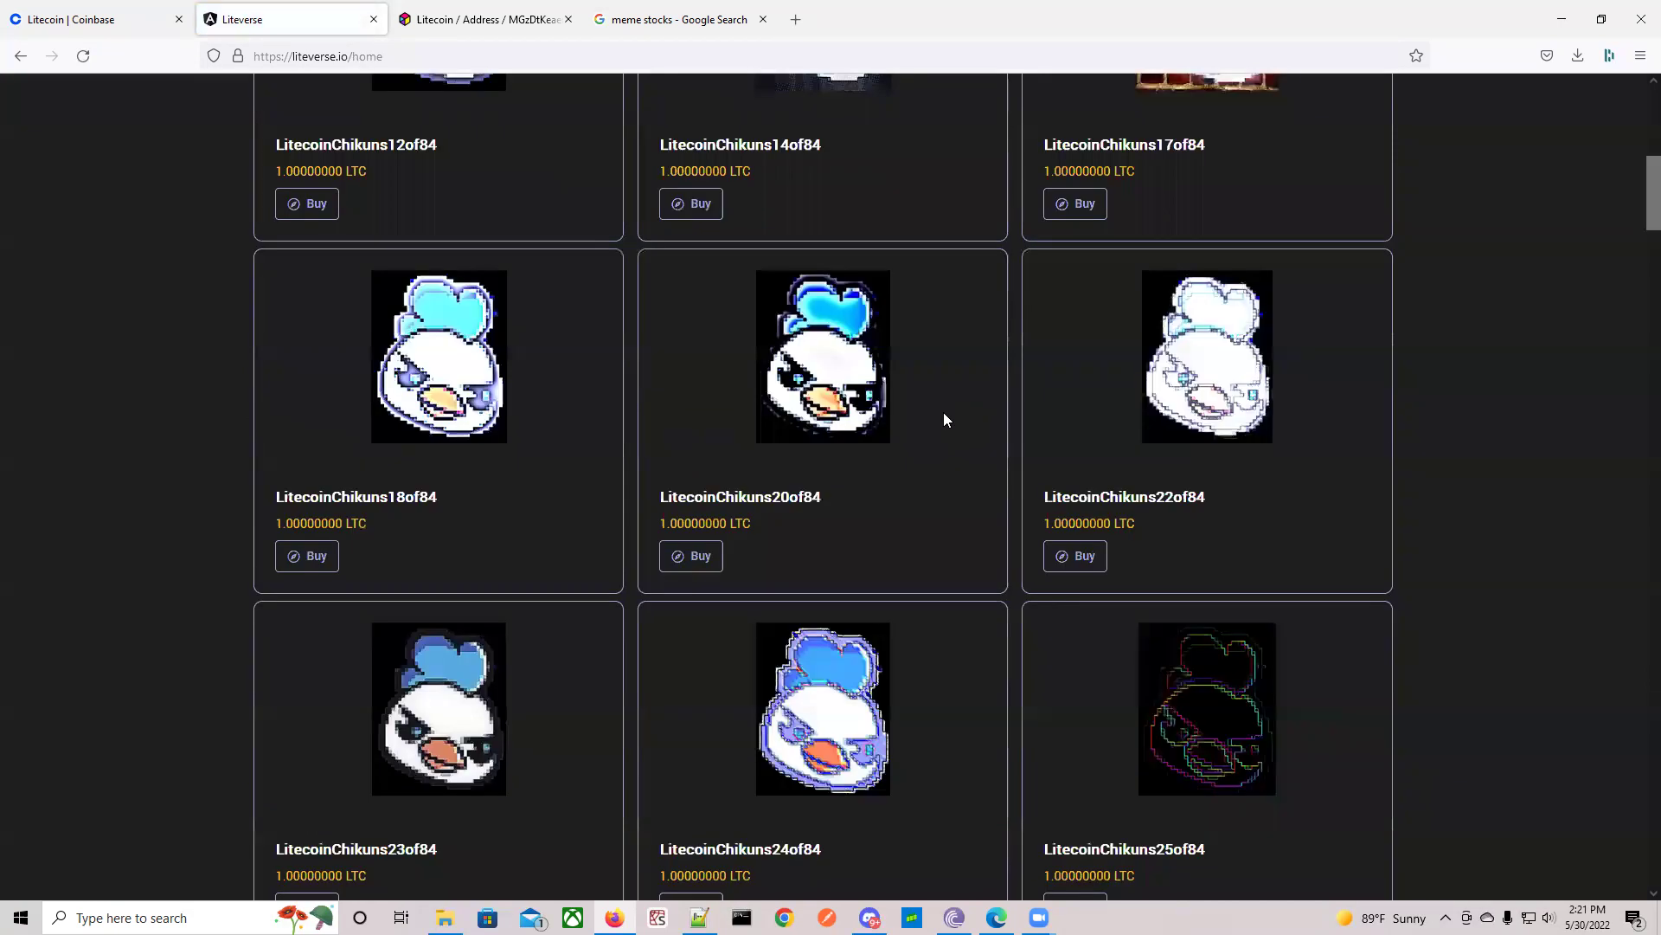
scroll(943, 412, "down", 20)
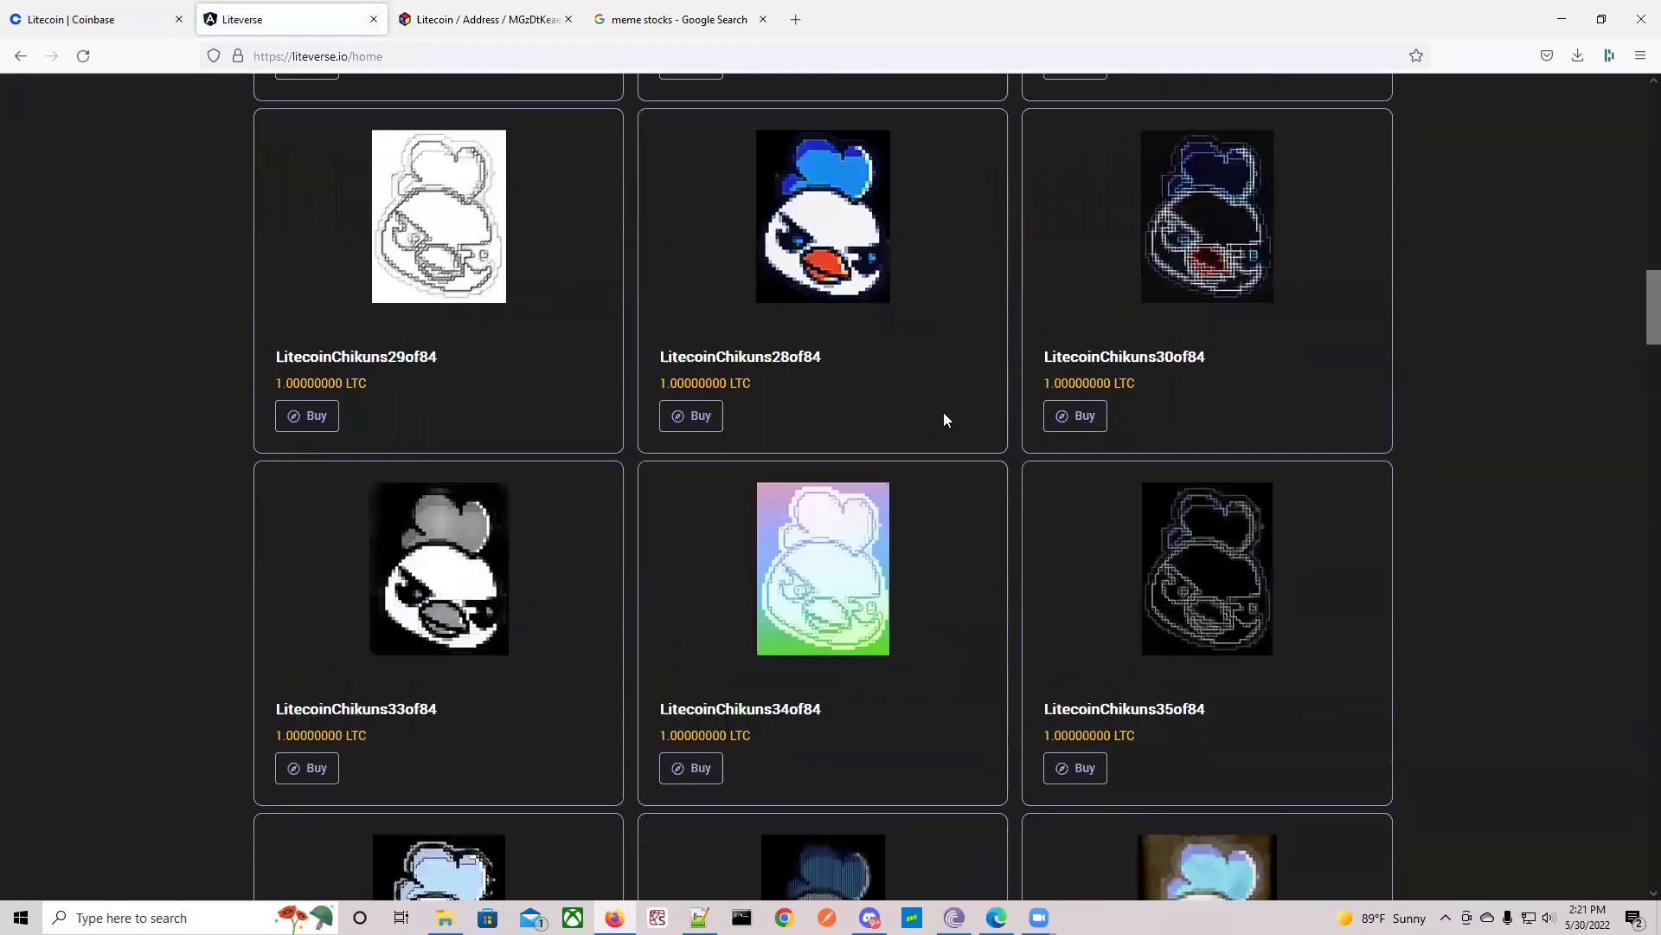
scroll(943, 412, "down", 20)
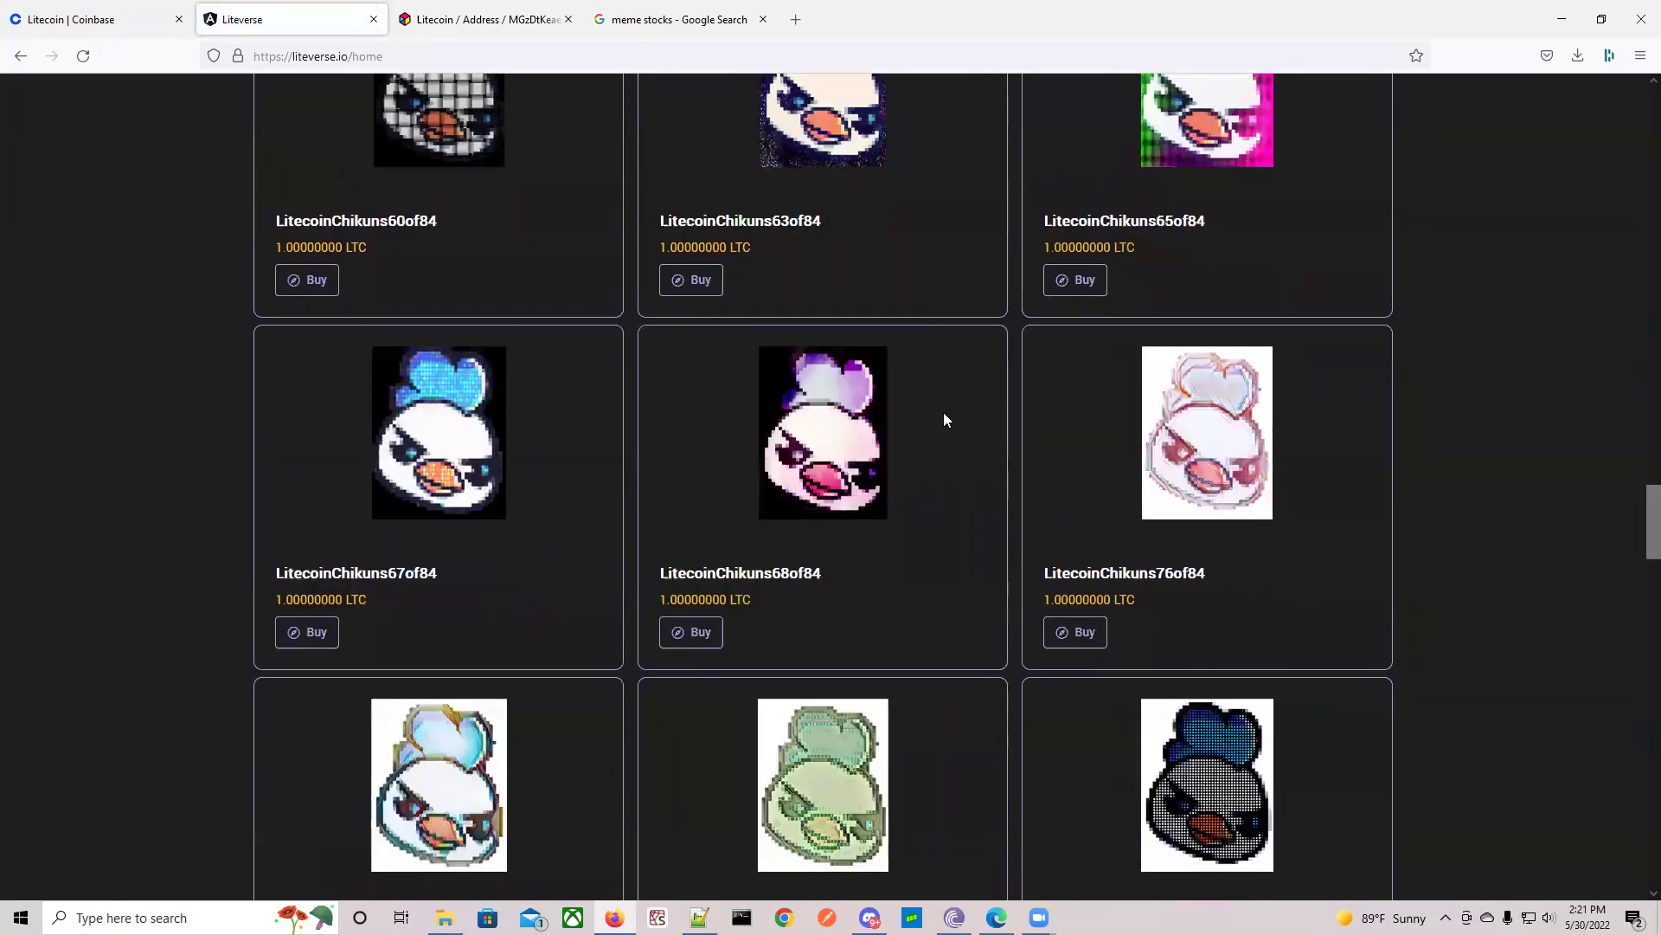
scroll(943, 412, "down", 13)
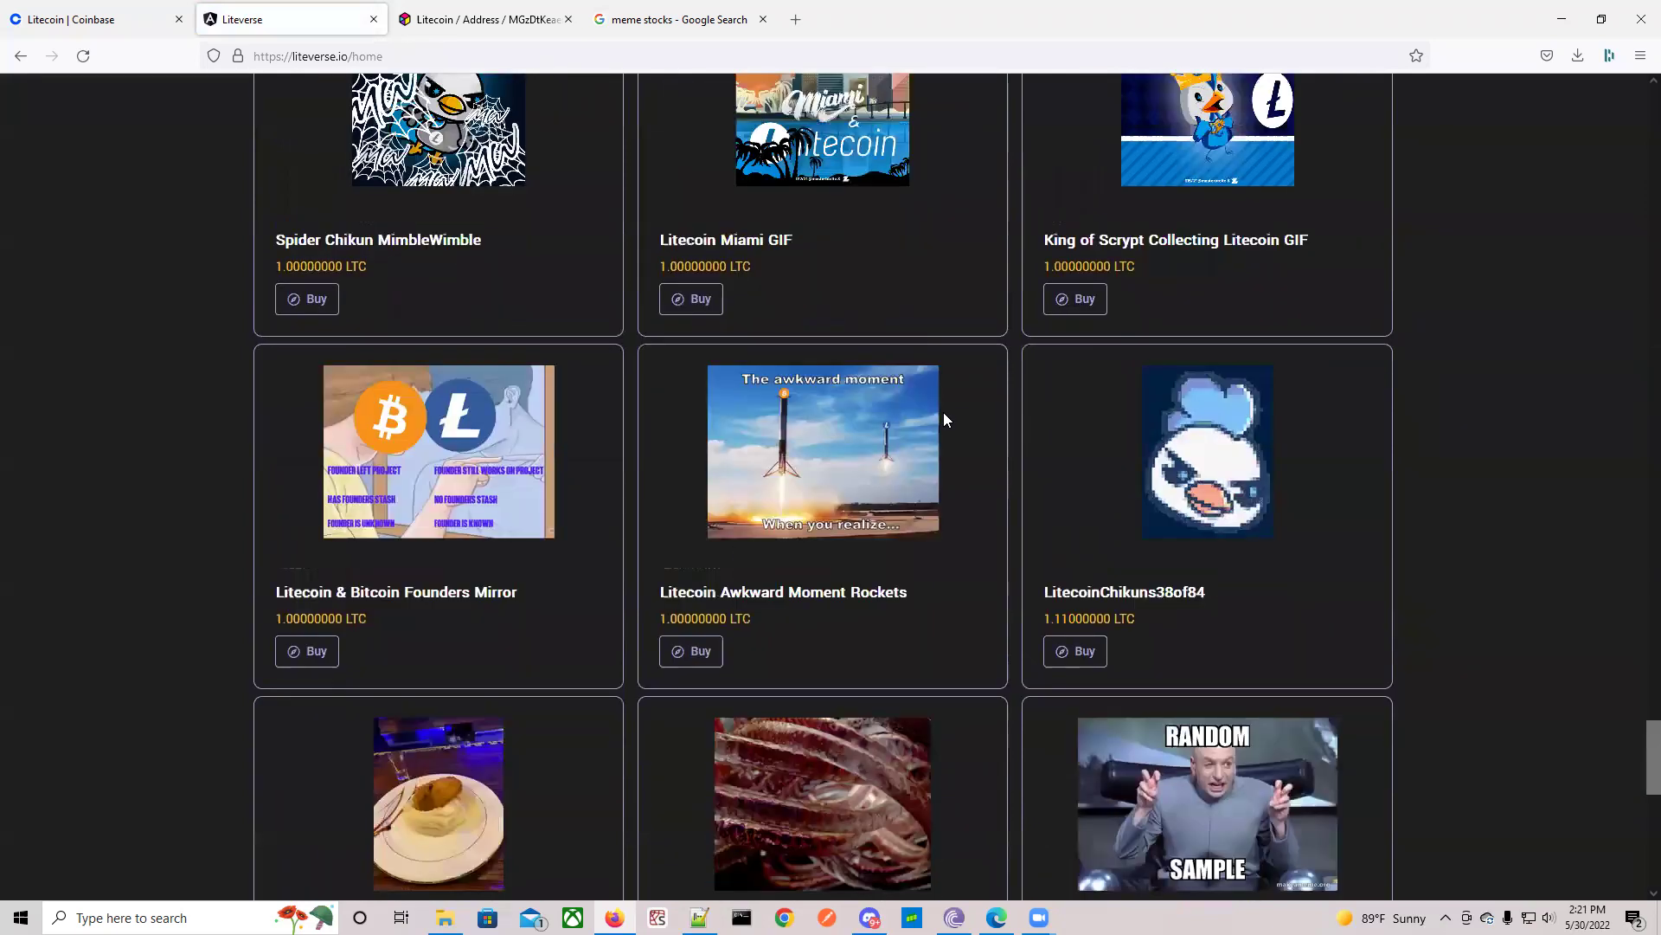
scroll(578, 610, "down", 3)
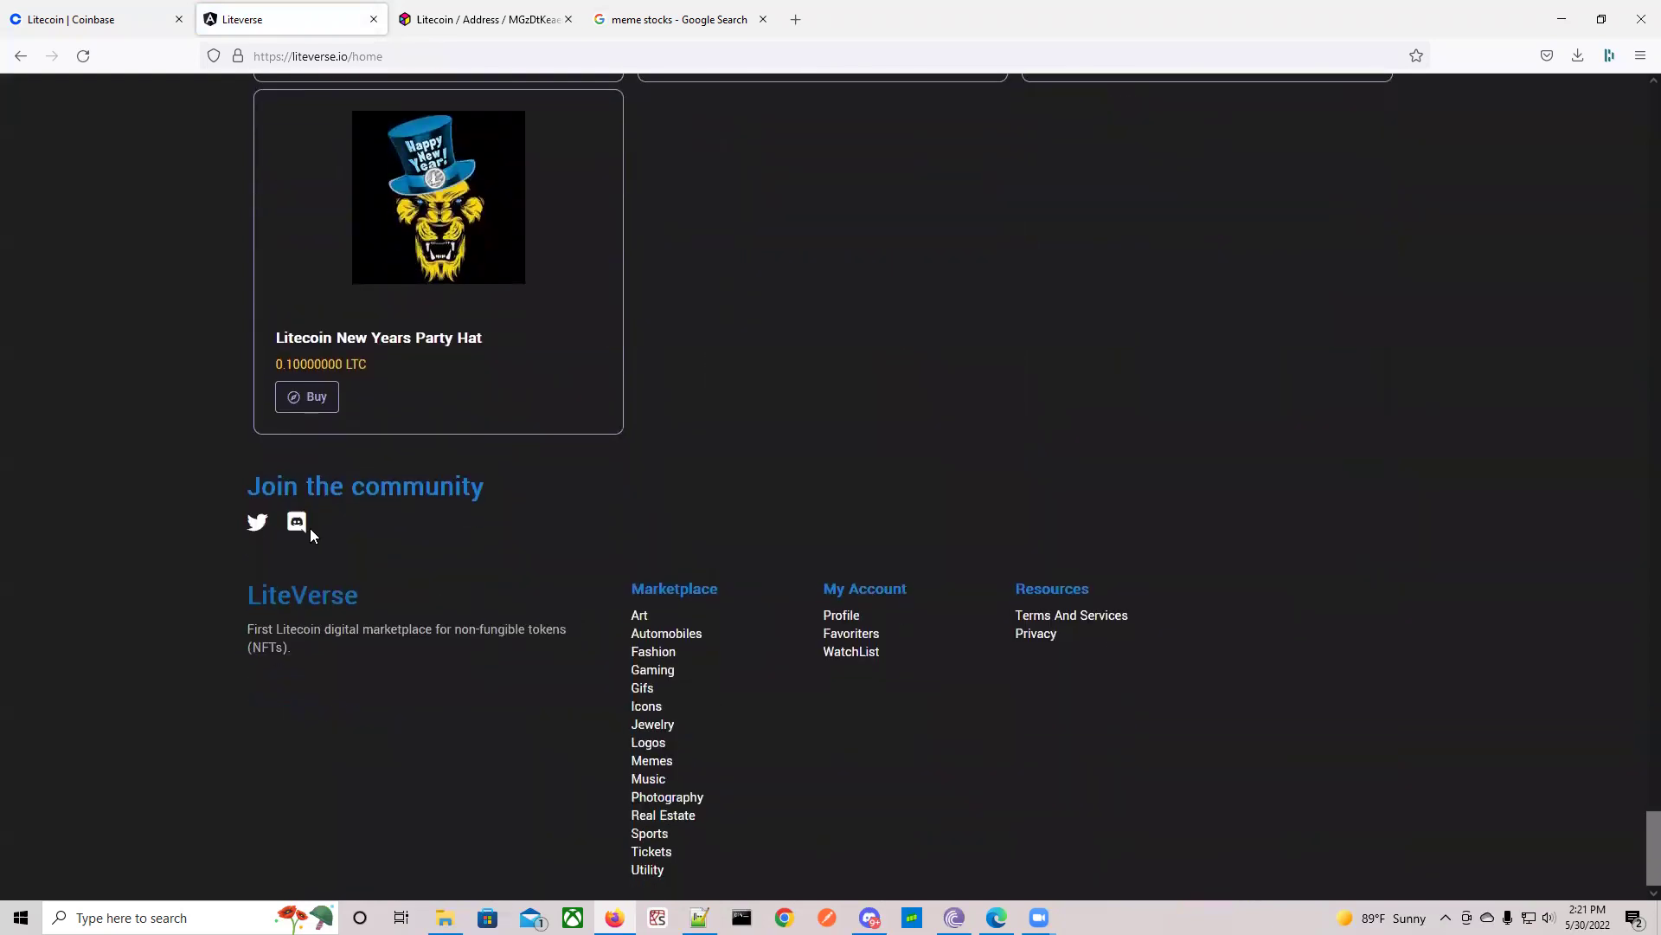
Open the LiteVerse Discord from the footer, post 'Hi' in #Δlitecoin, and return to Liteverse.
left_click(297, 523)
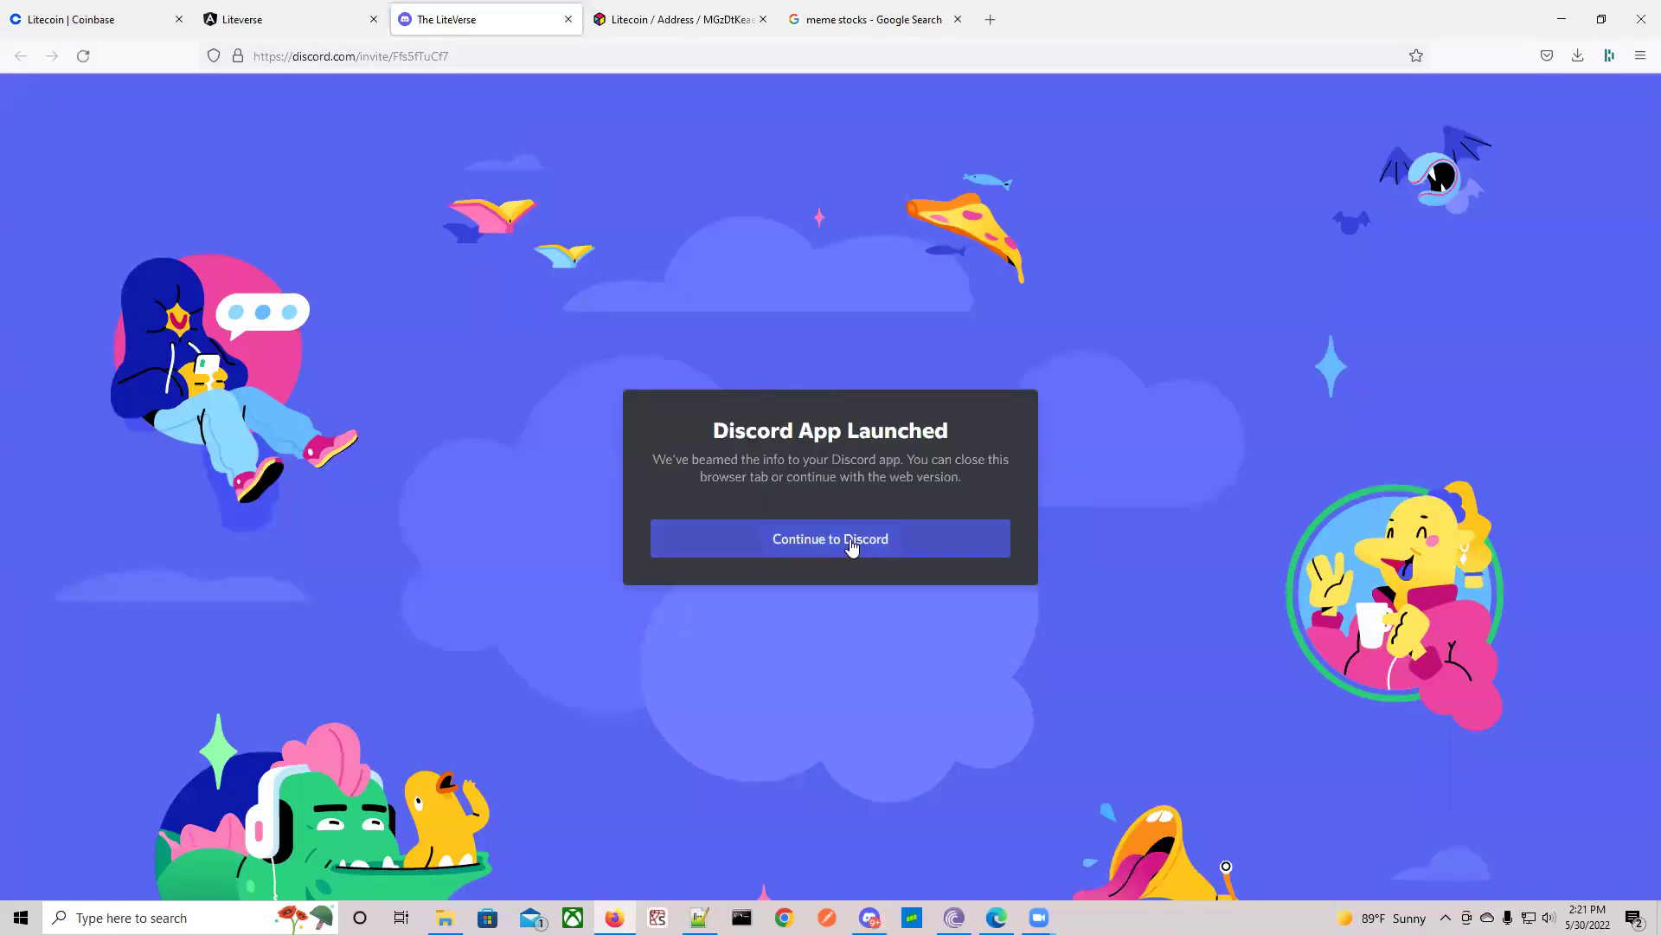
left_click(853, 545)
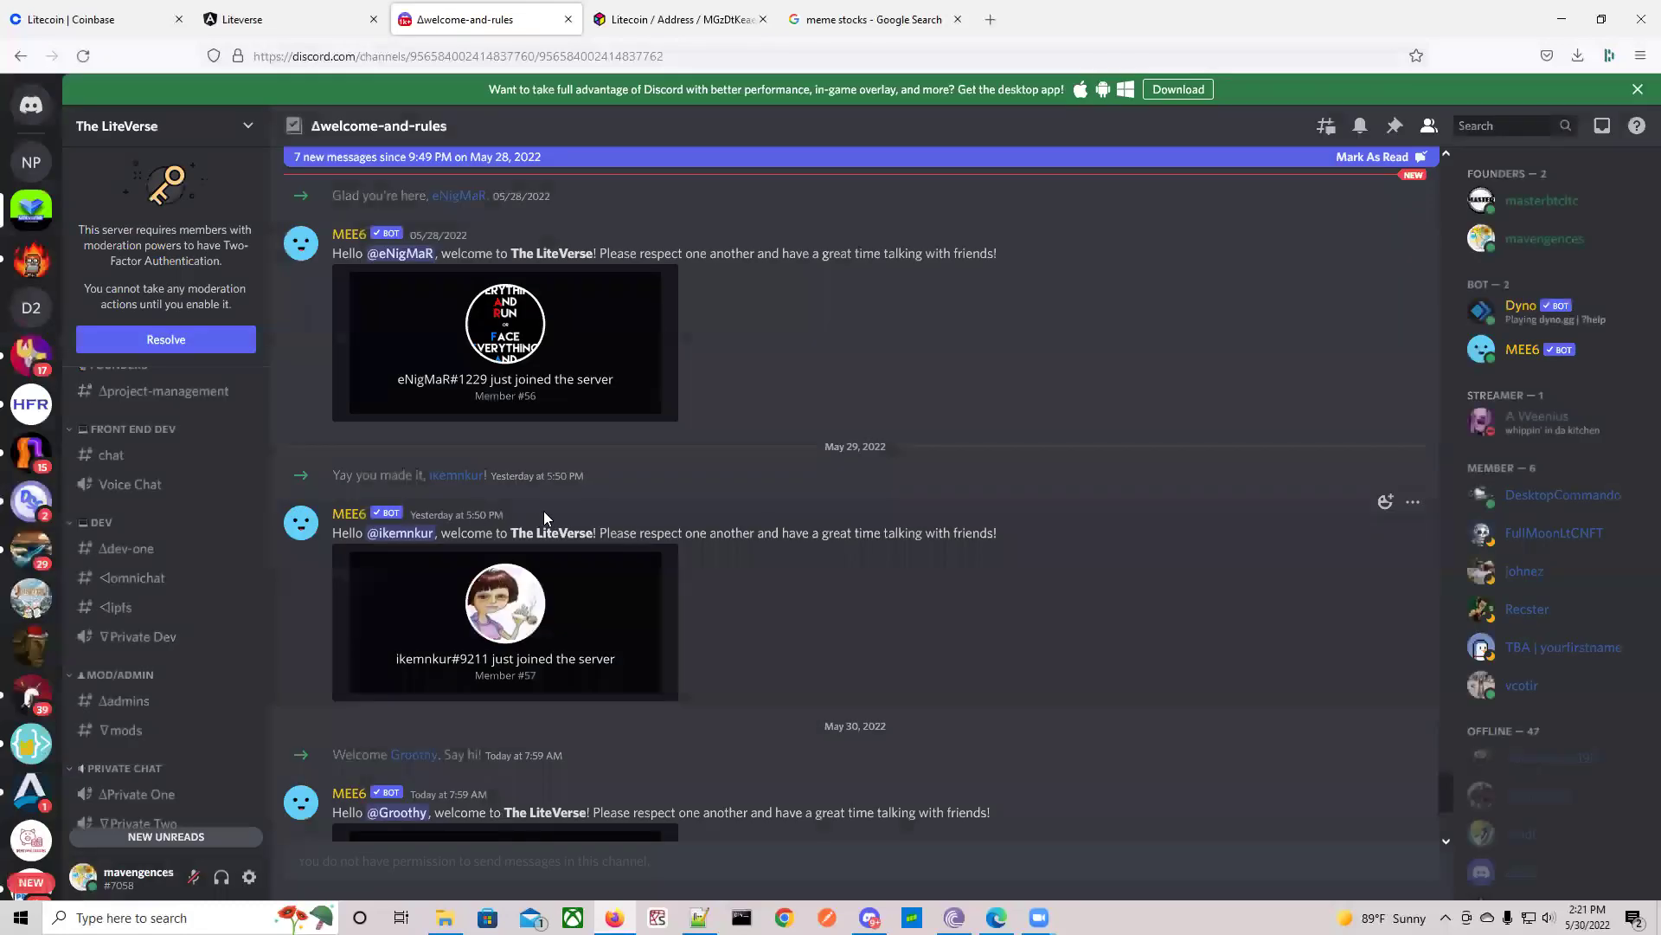
scroll(543, 510, "down", 4)
scroll(159, 632, "down", 1)
scroll(164, 632, "down", 4)
left_click(139, 657)
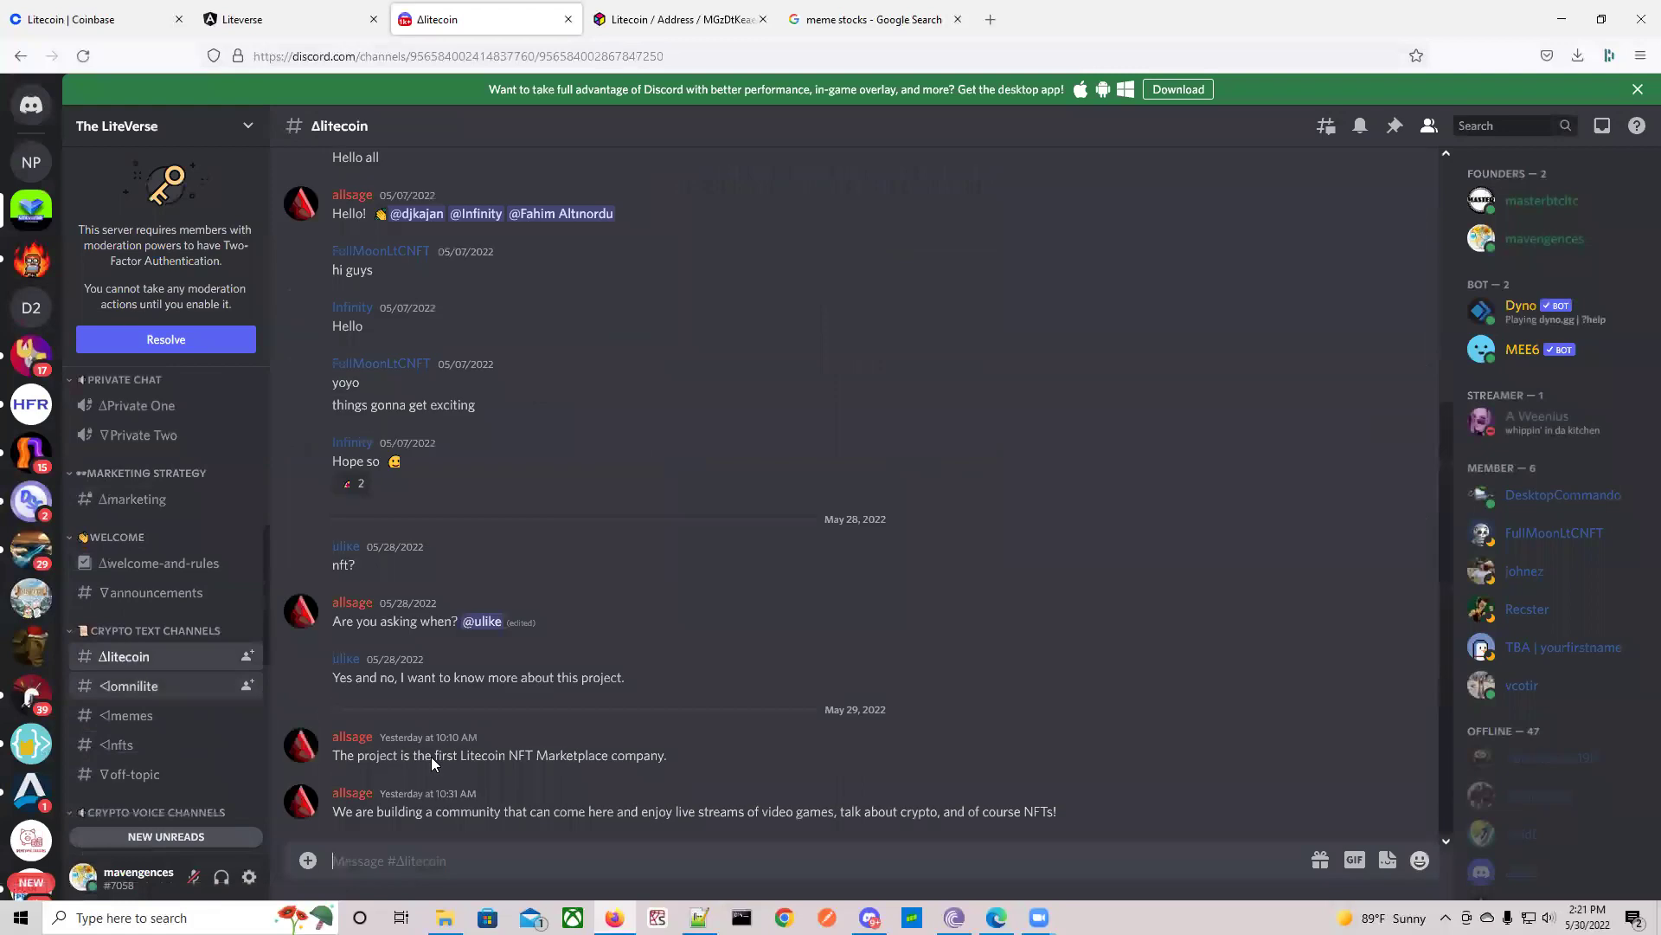
type("Hi")
key("Return")
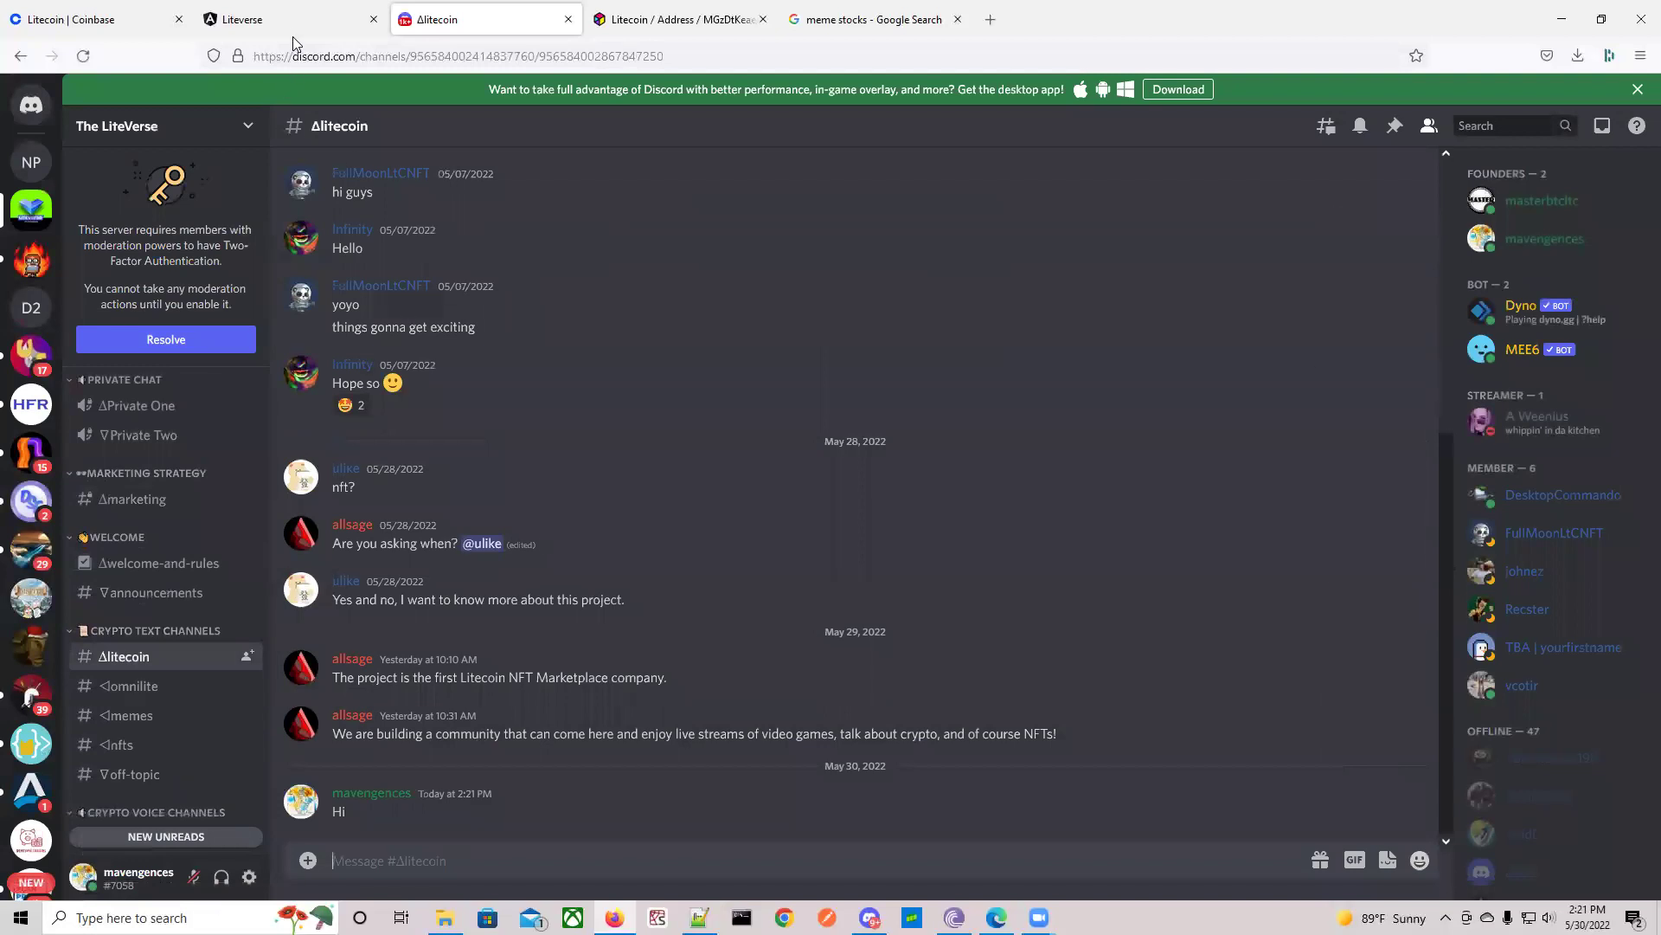
left_click(259, 19)
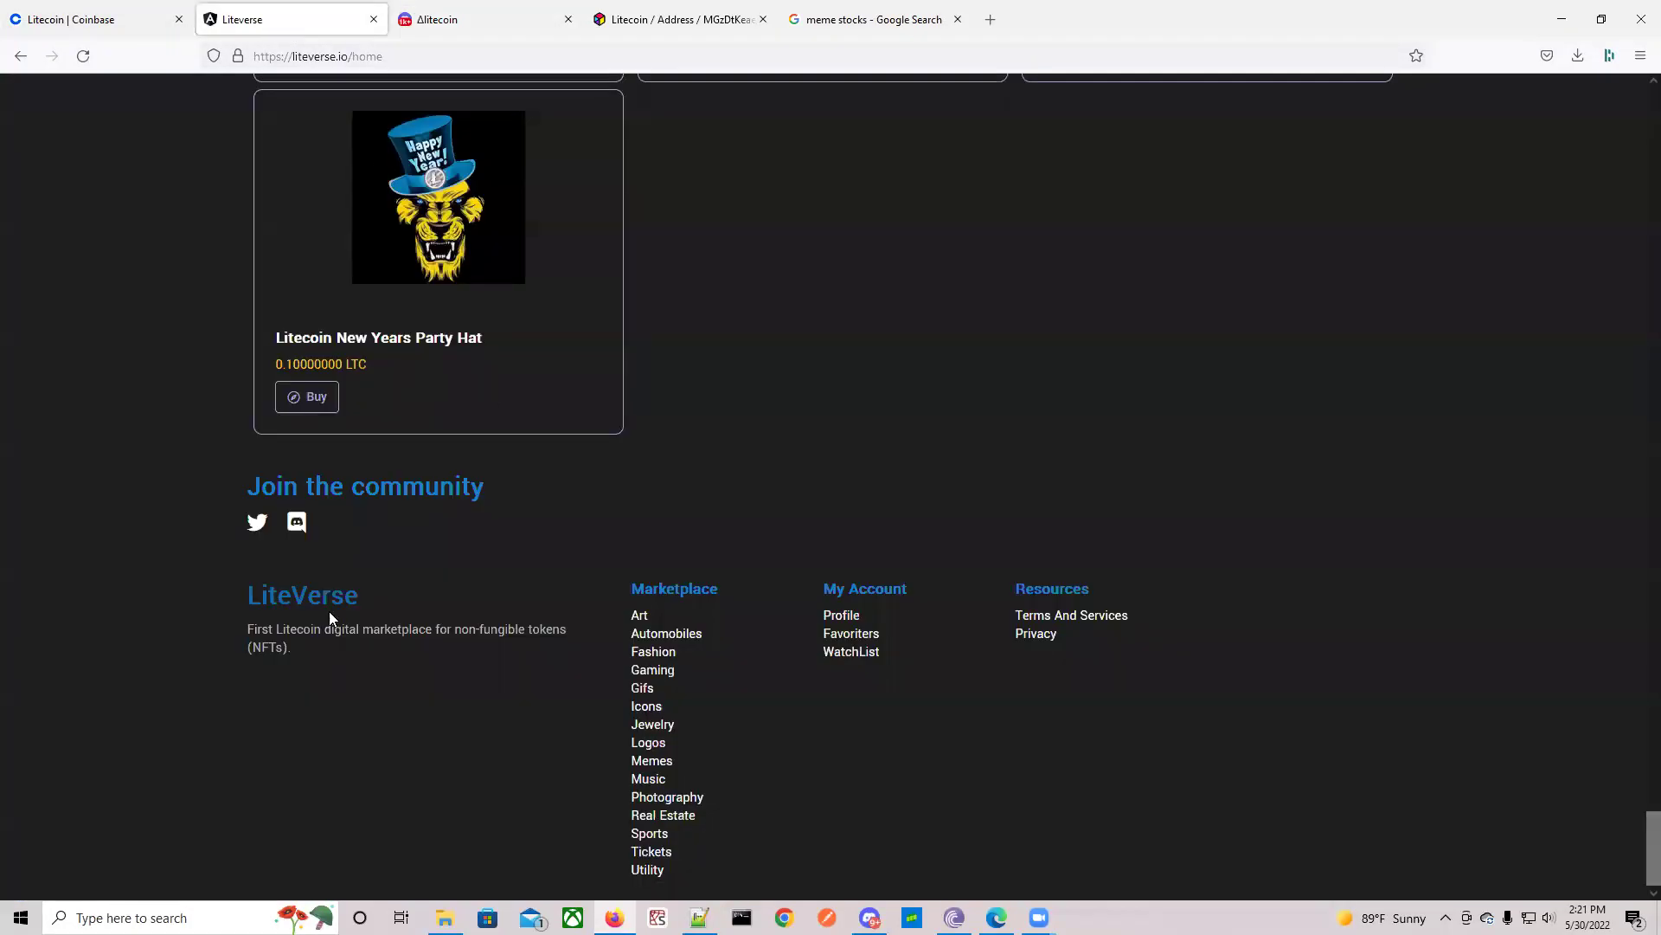
Look over the LiteVerse Twitter profile, then close the Twitter and Discord tabs.
left_click(260, 523)
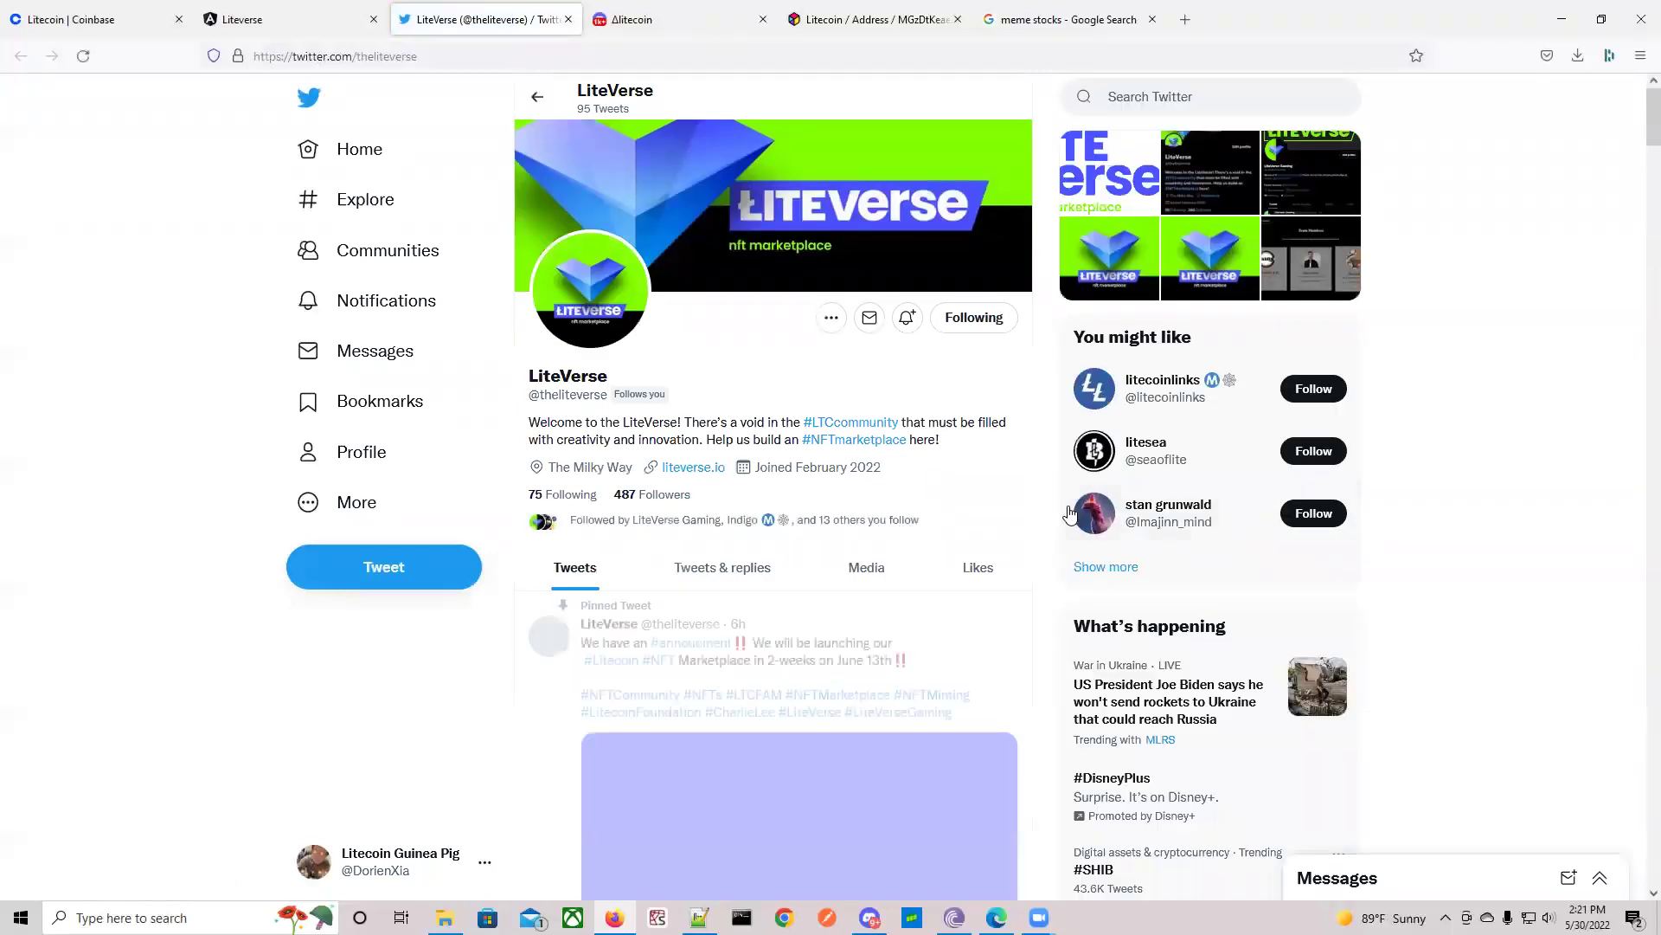
scroll(489, 621, "down", 2)
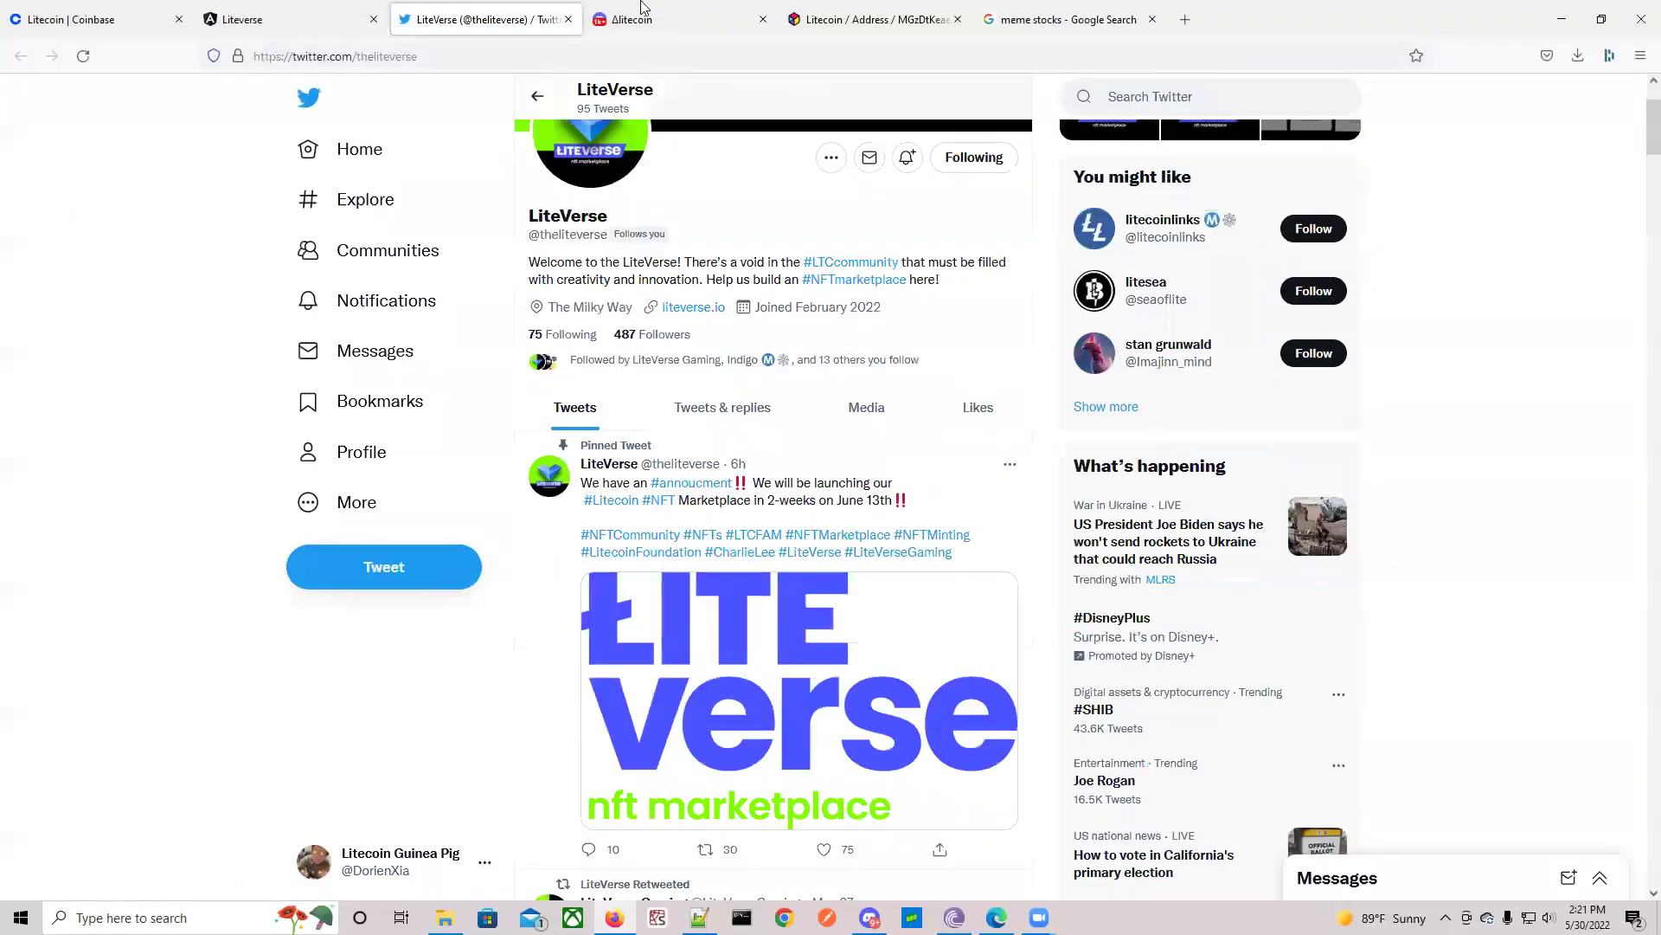
left_click(569, 19)
left_click(569, 19)
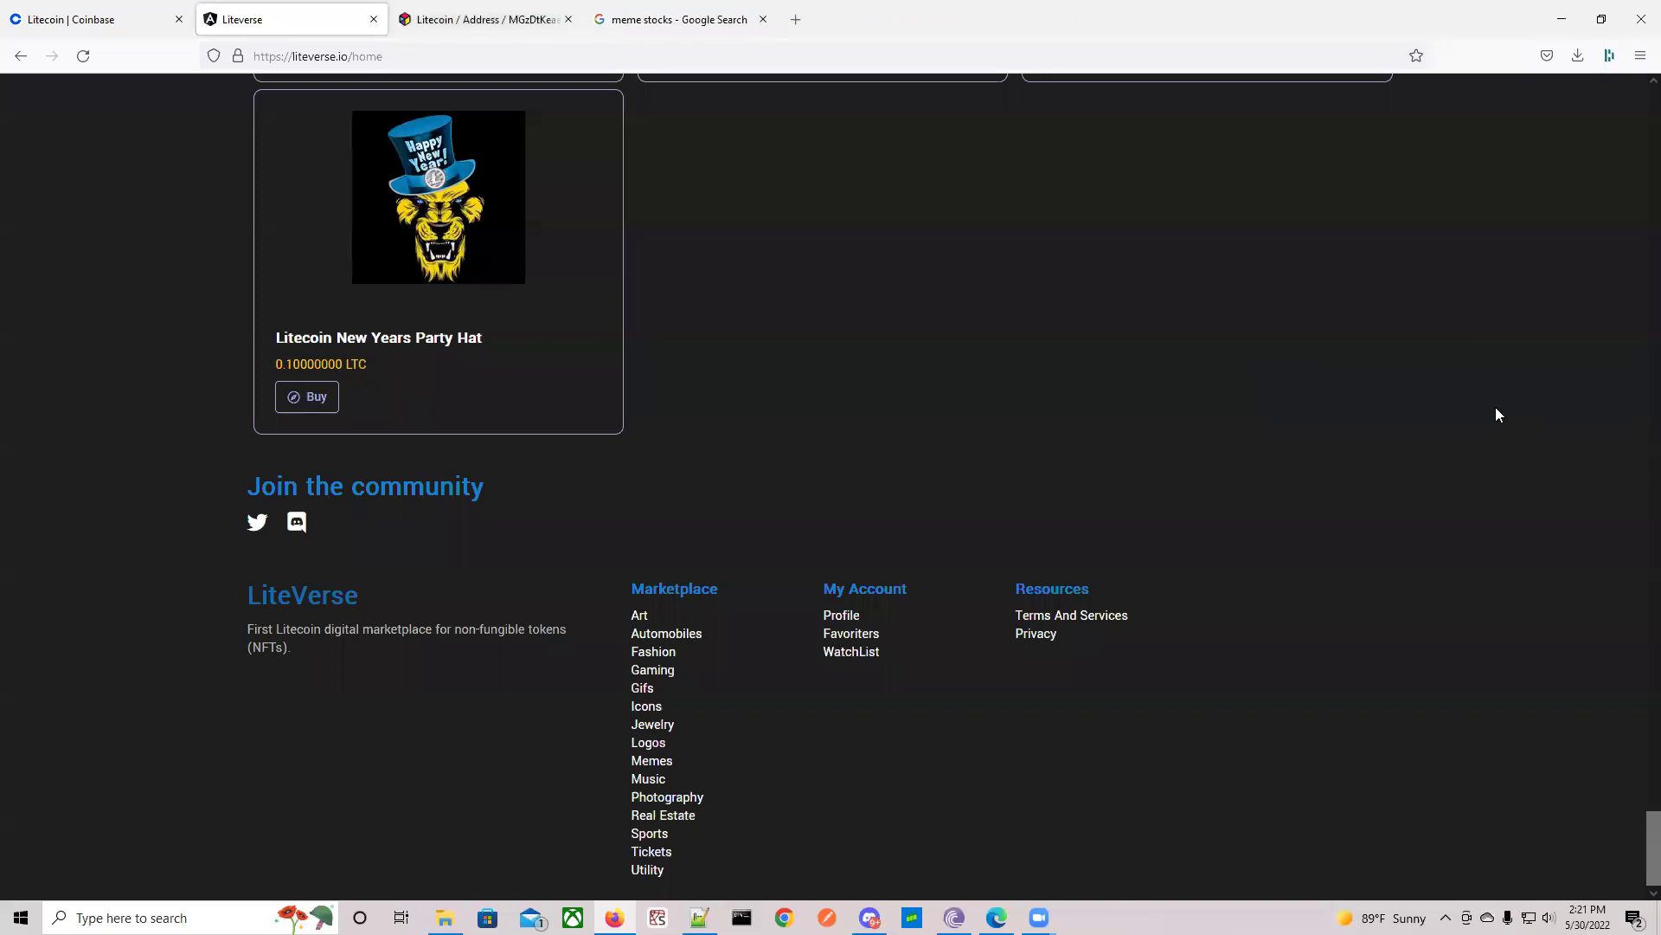